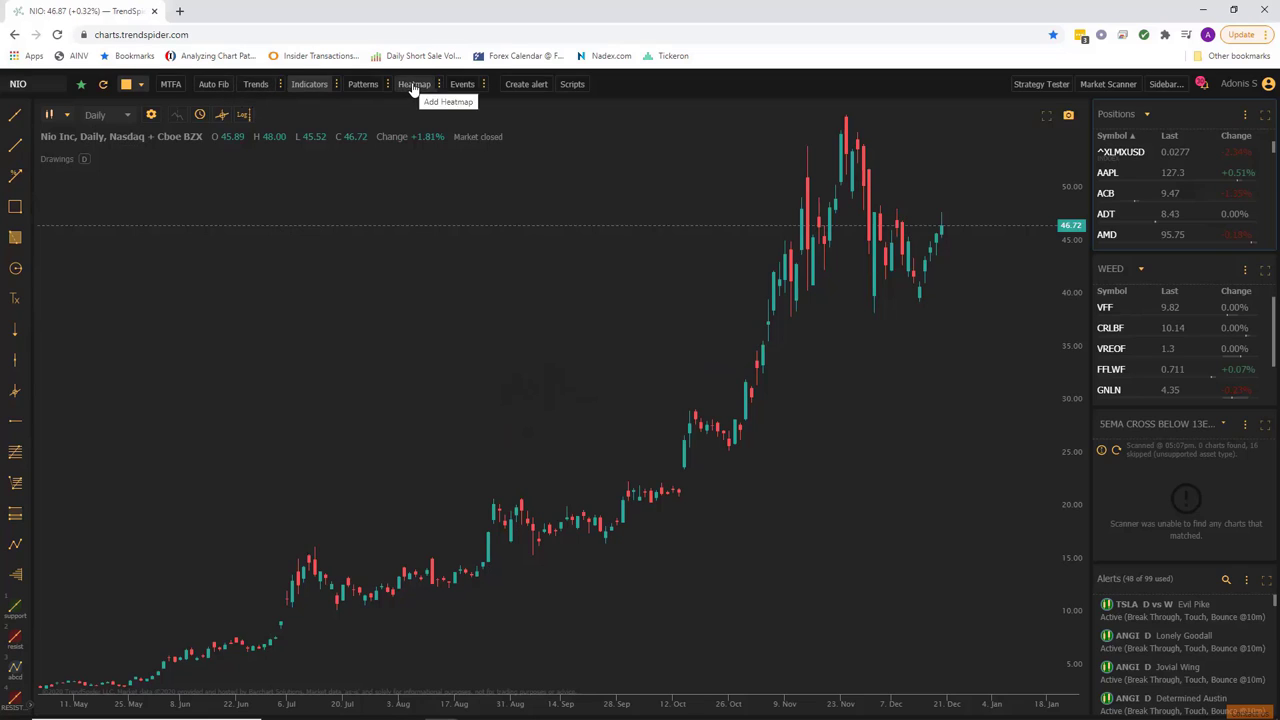
Turn on the automatic trend lines for the daily NIO chart
left_click(255, 86)
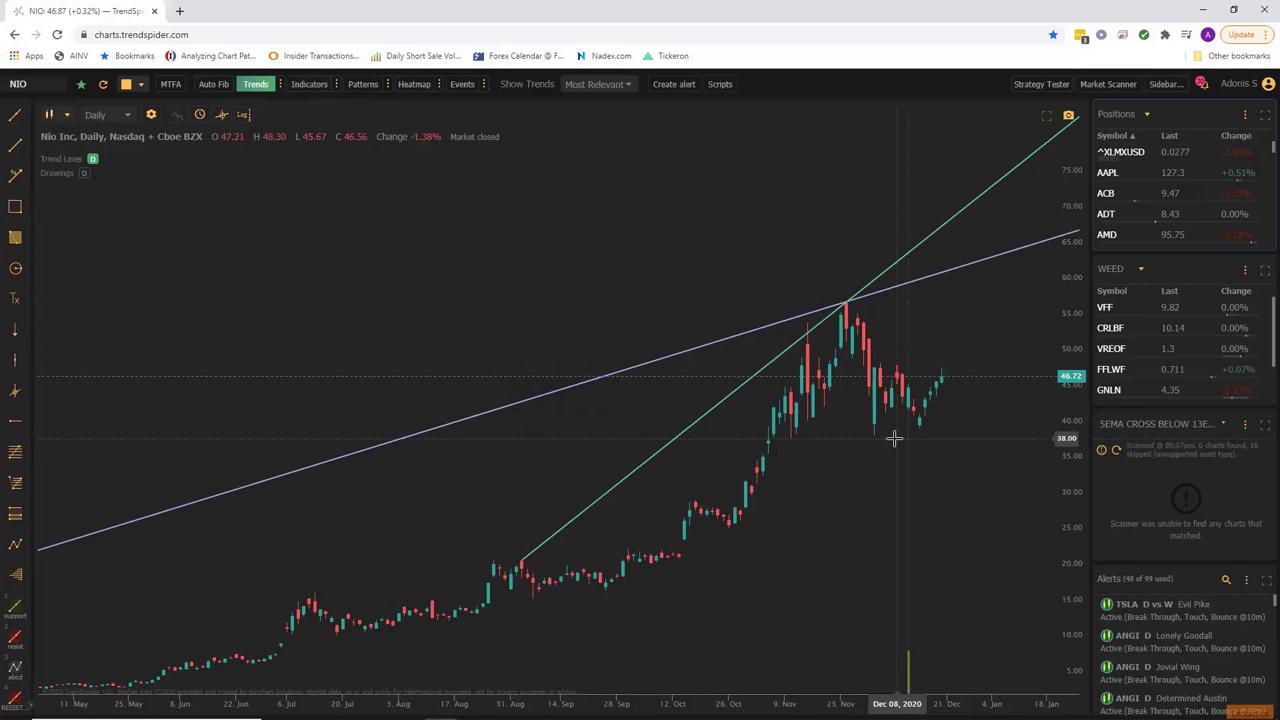
scroll(894, 437, "up", 1)
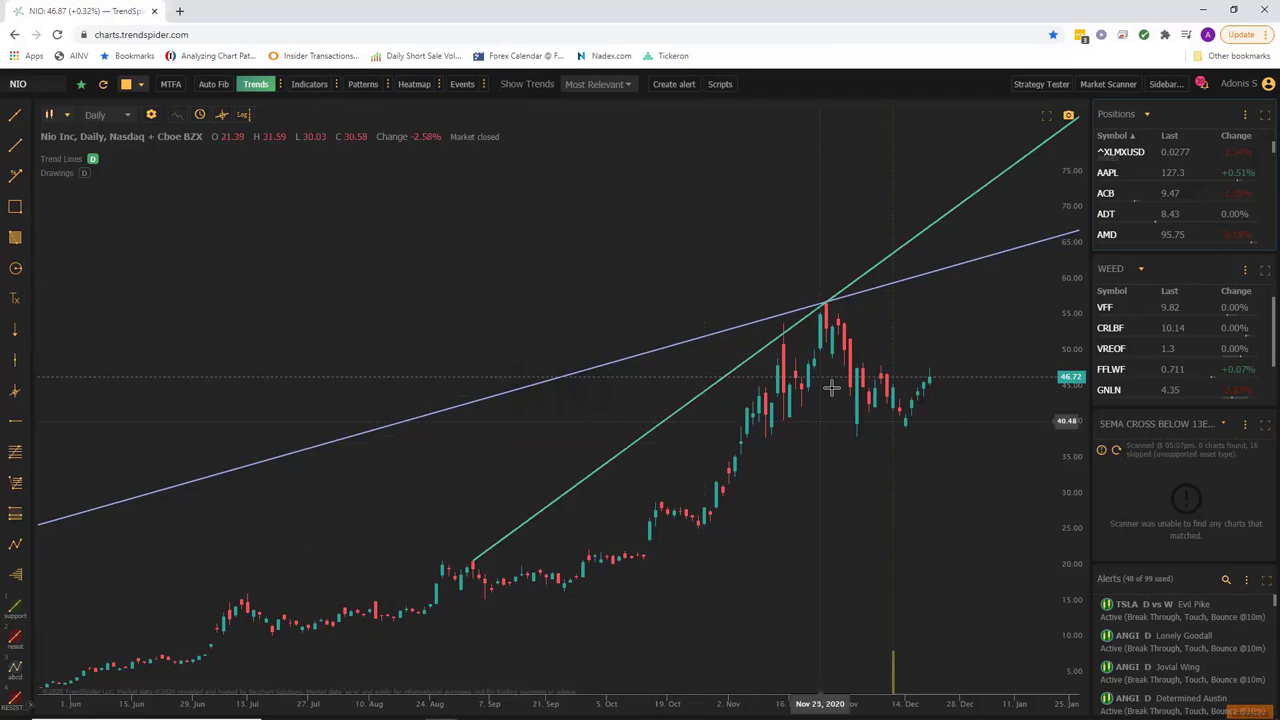
scroll(787, 362, "down", 2)
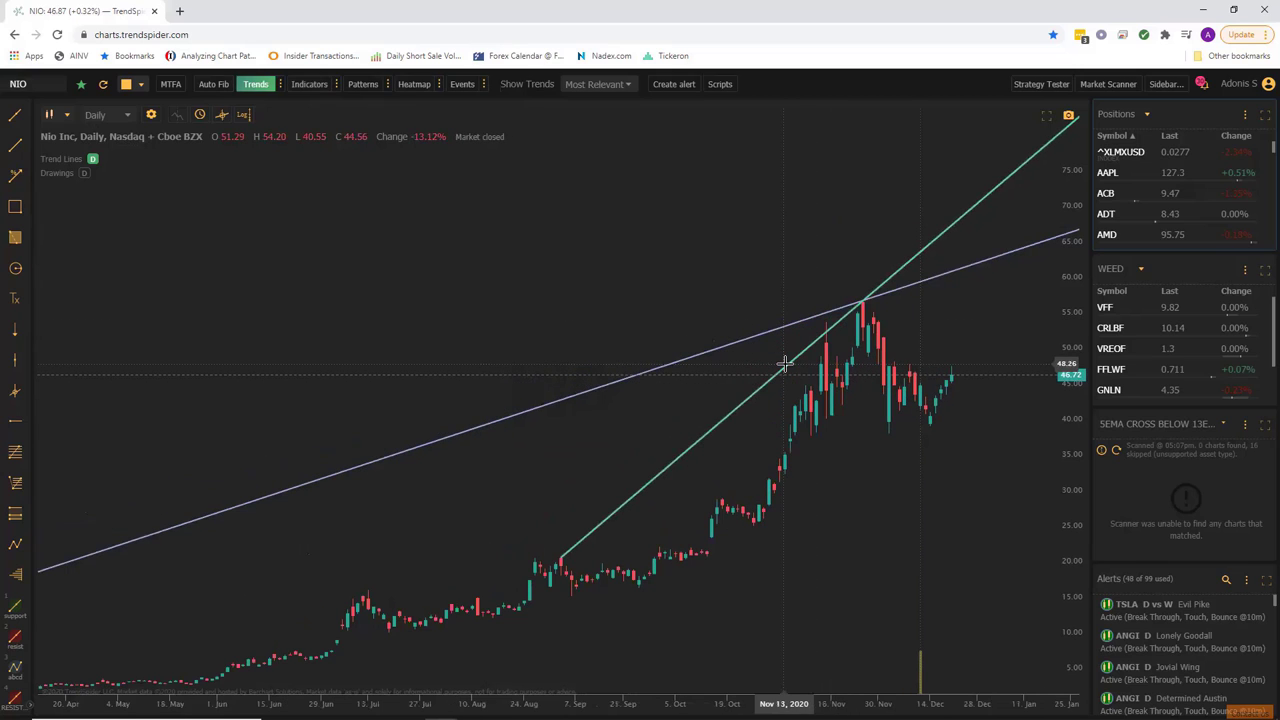
scroll(790, 340, "down", 1)
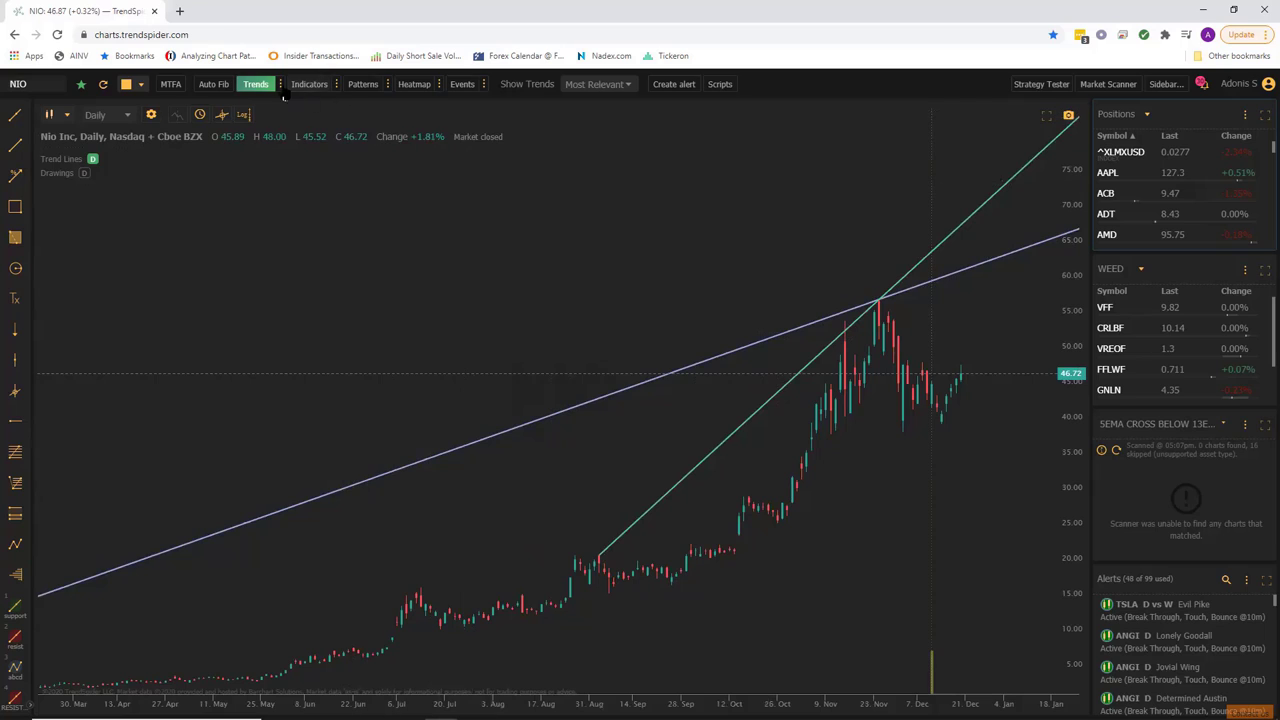
Change the trend analysis type to Enhanced and apply it to the NIO chart
mouse_move(281, 89)
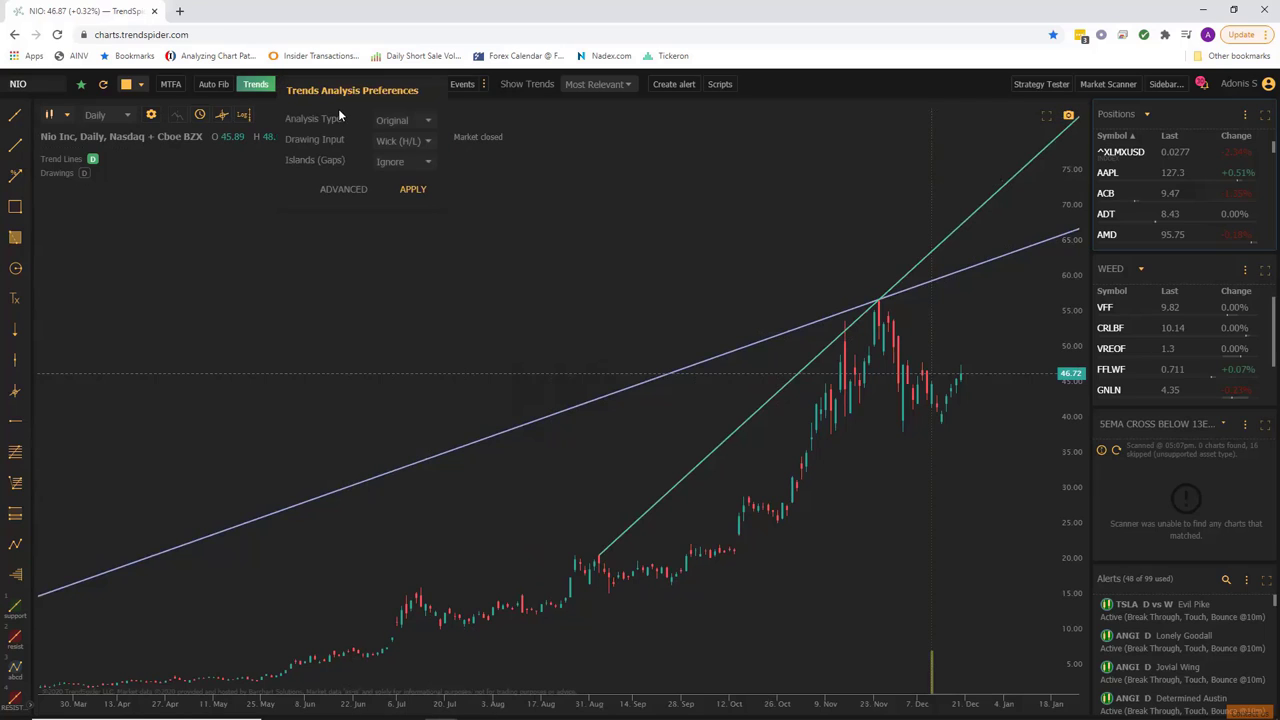
left_click(398, 121)
left_click(398, 148)
left_click(418, 189)
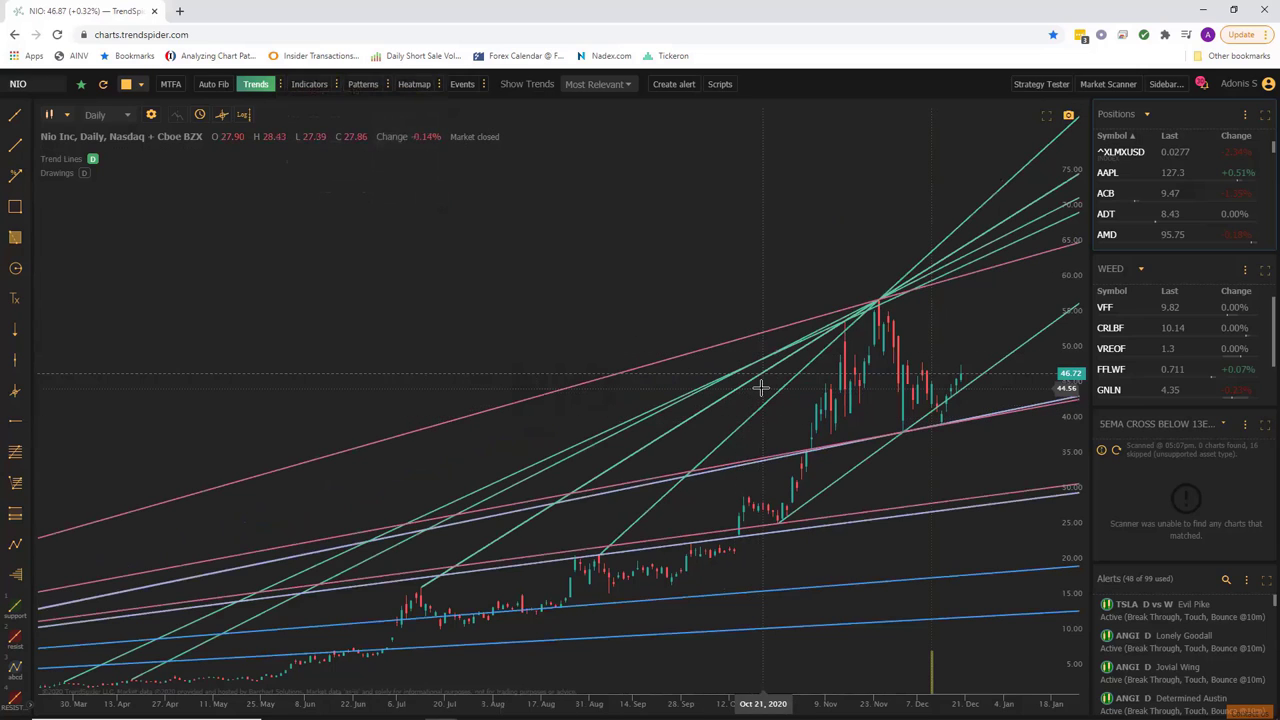
Switch the trend analysis type to Standard and apply it to the chart
mouse_move(262, 86)
left_click(398, 124)
left_click(409, 158)
left_click(413, 189)
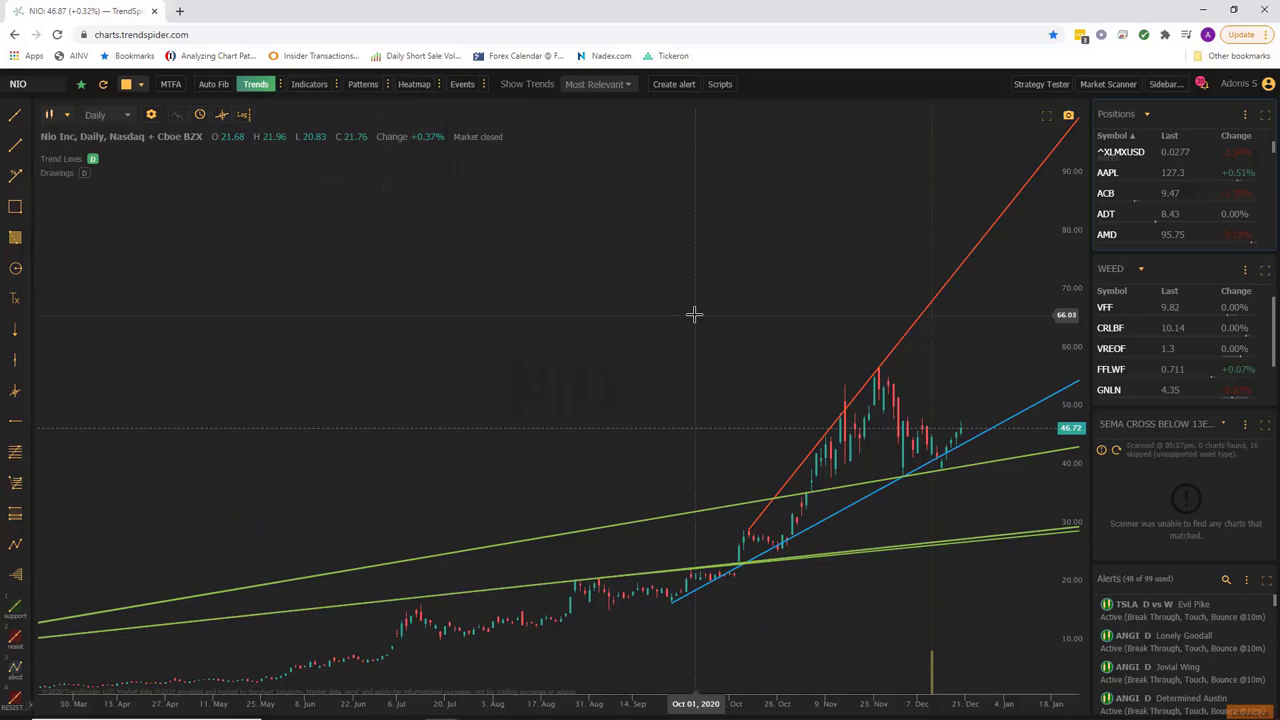
Review the drawing input and gap options, then set the trend analysis type back to Original and apply it
left_click(283, 85)
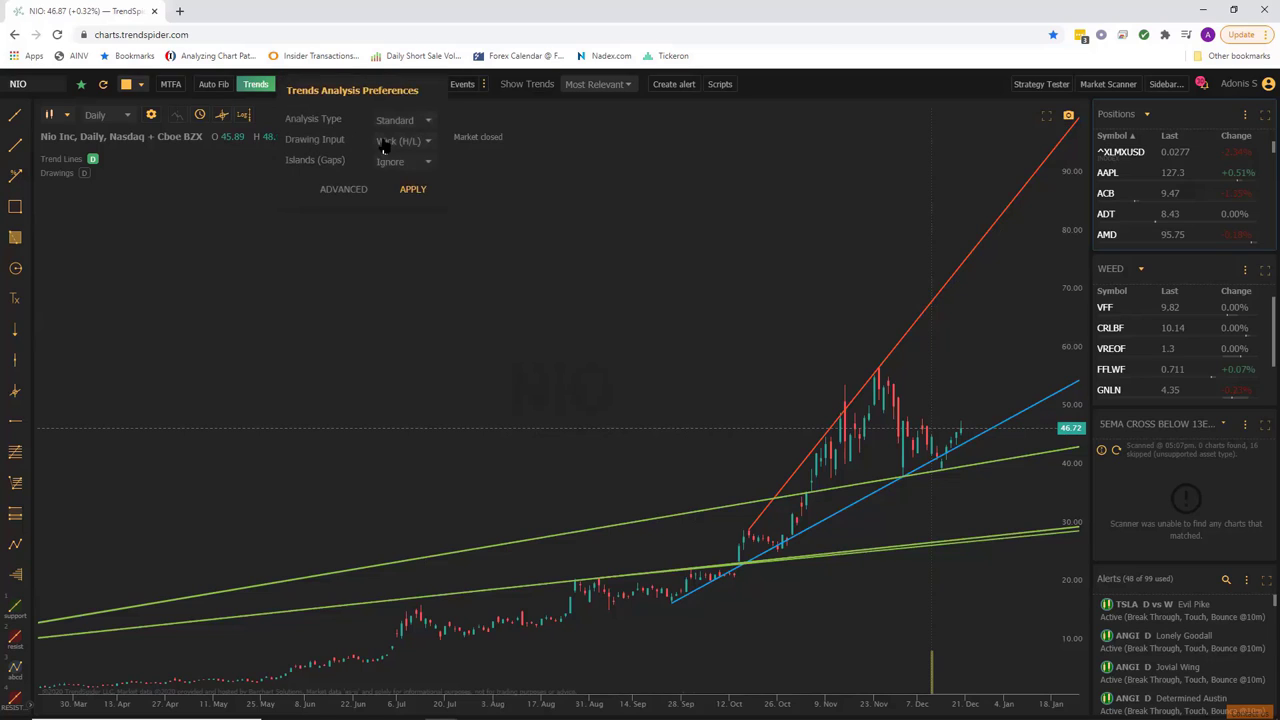
left_click(405, 142)
left_click(293, 182)
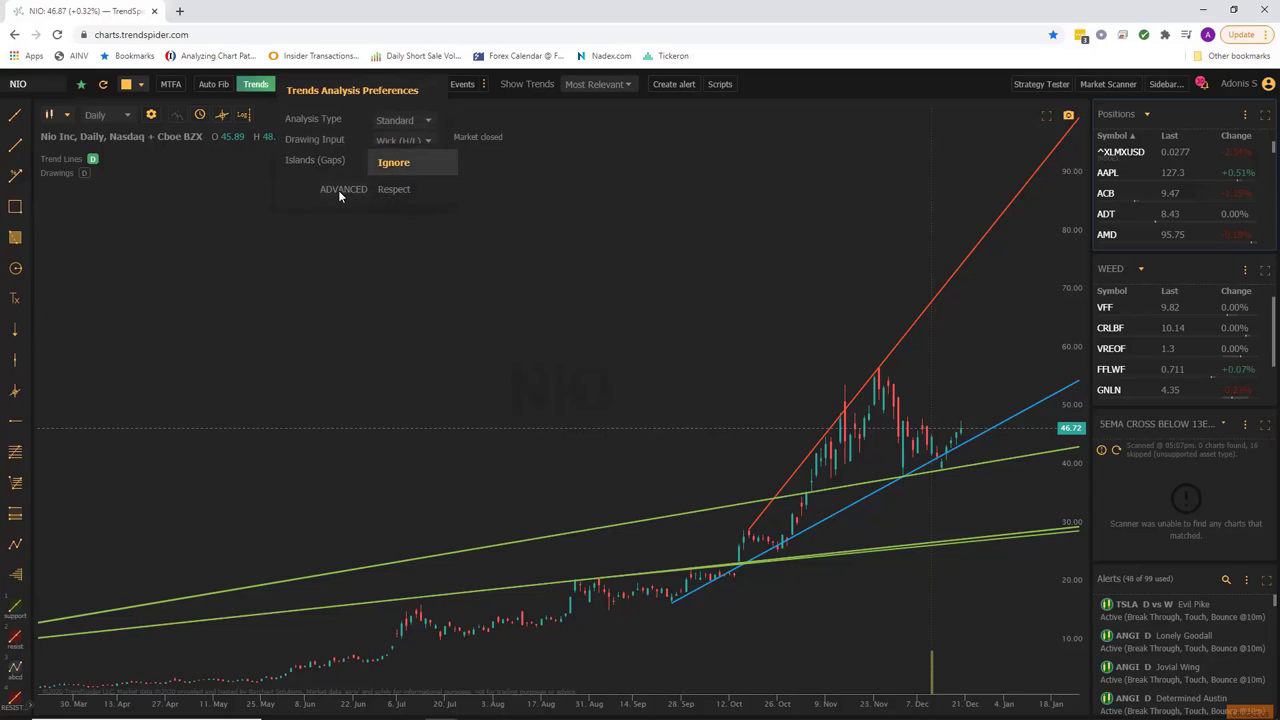
left_click(293, 182)
left_click(408, 118)
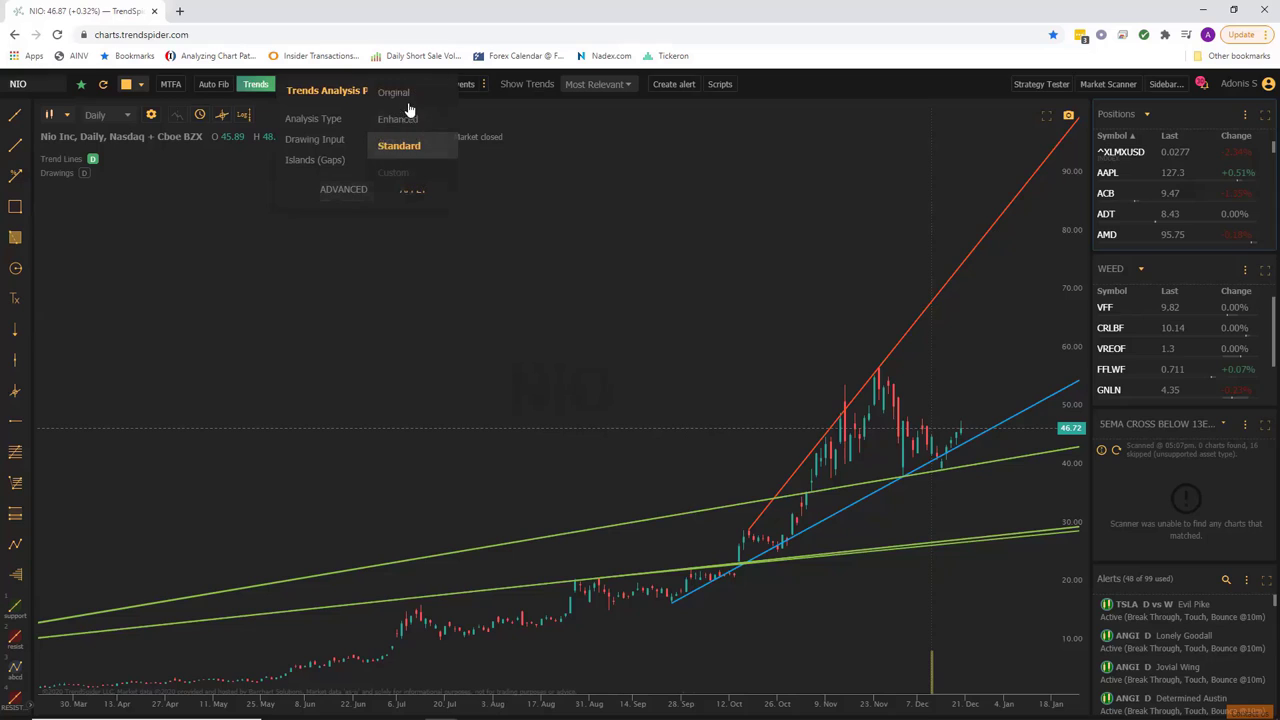
left_click(405, 93)
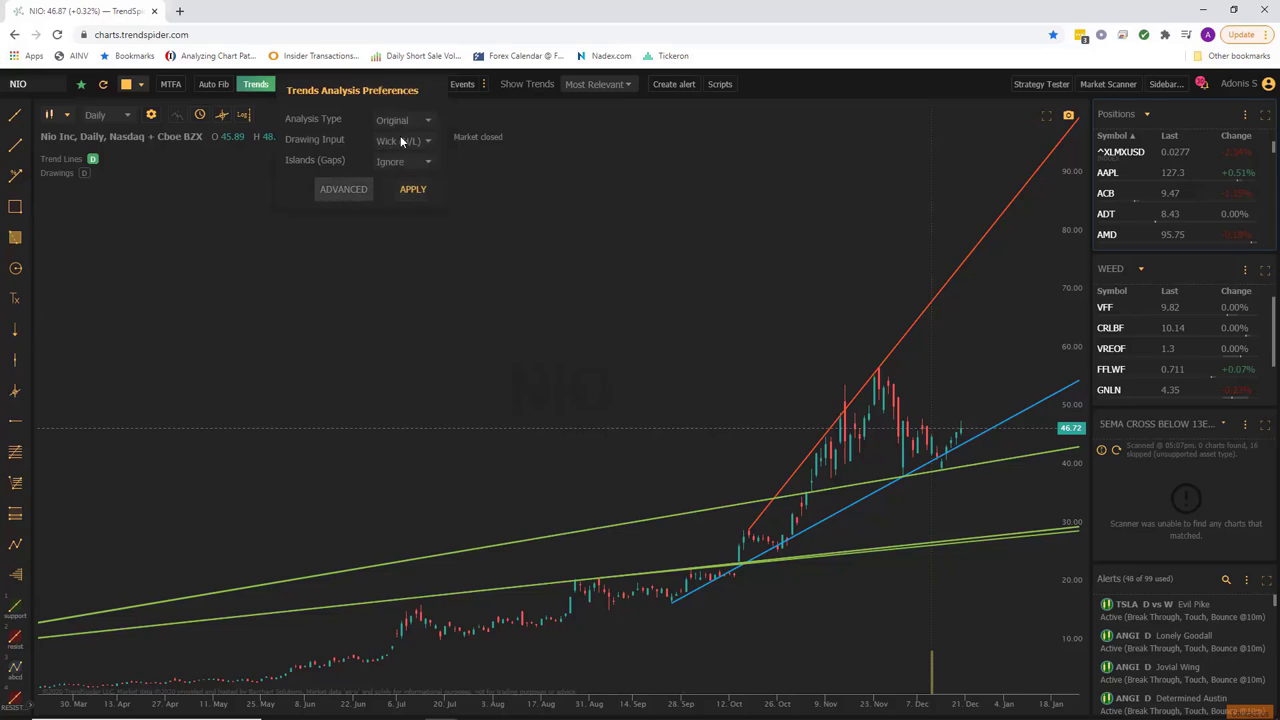
left_click(413, 190)
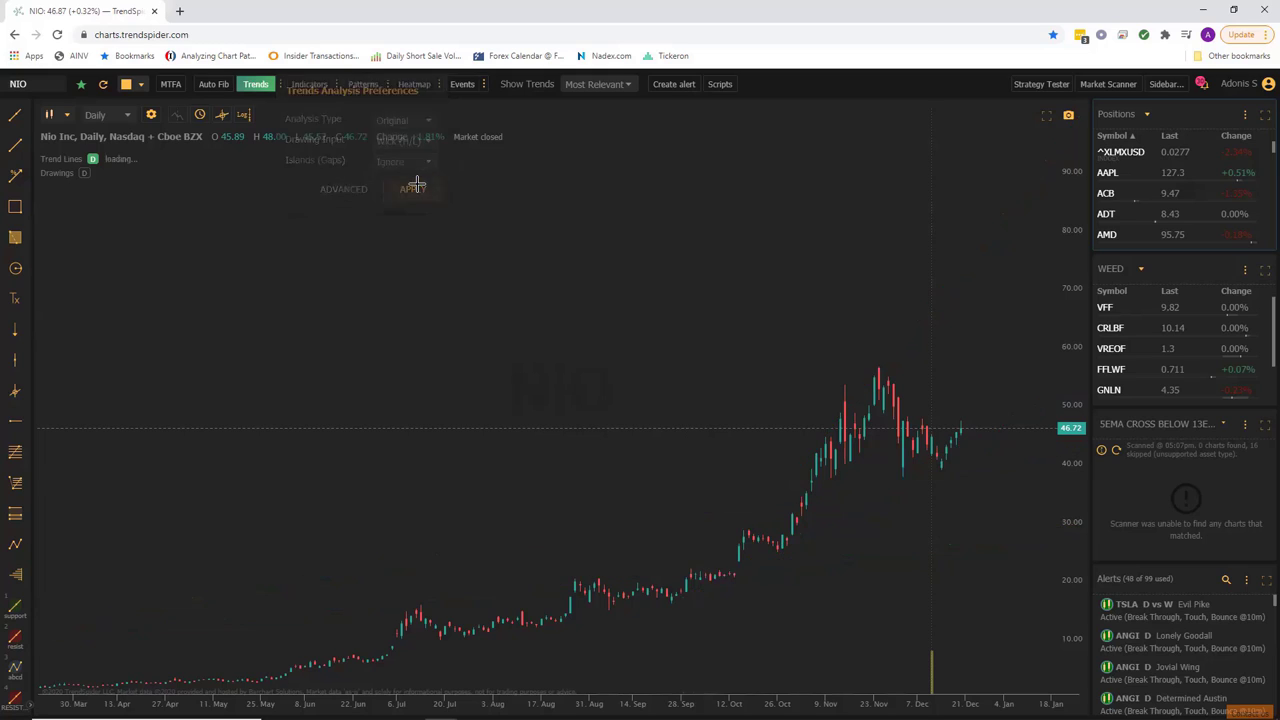
Expand the displayed trends to More Lines and then to All (Unfiltered)
left_click(599, 83)
left_click(596, 119)
left_click(600, 83)
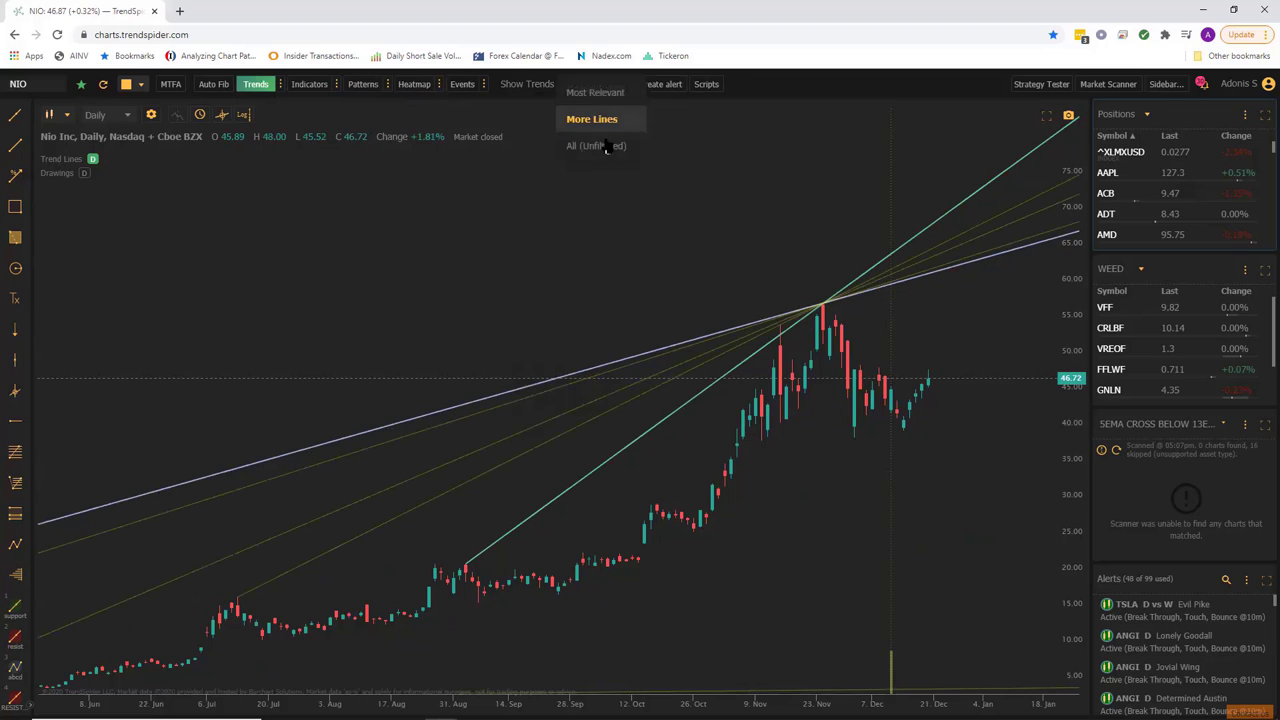
left_click(610, 147)
scroll(862, 468, "down", 3)
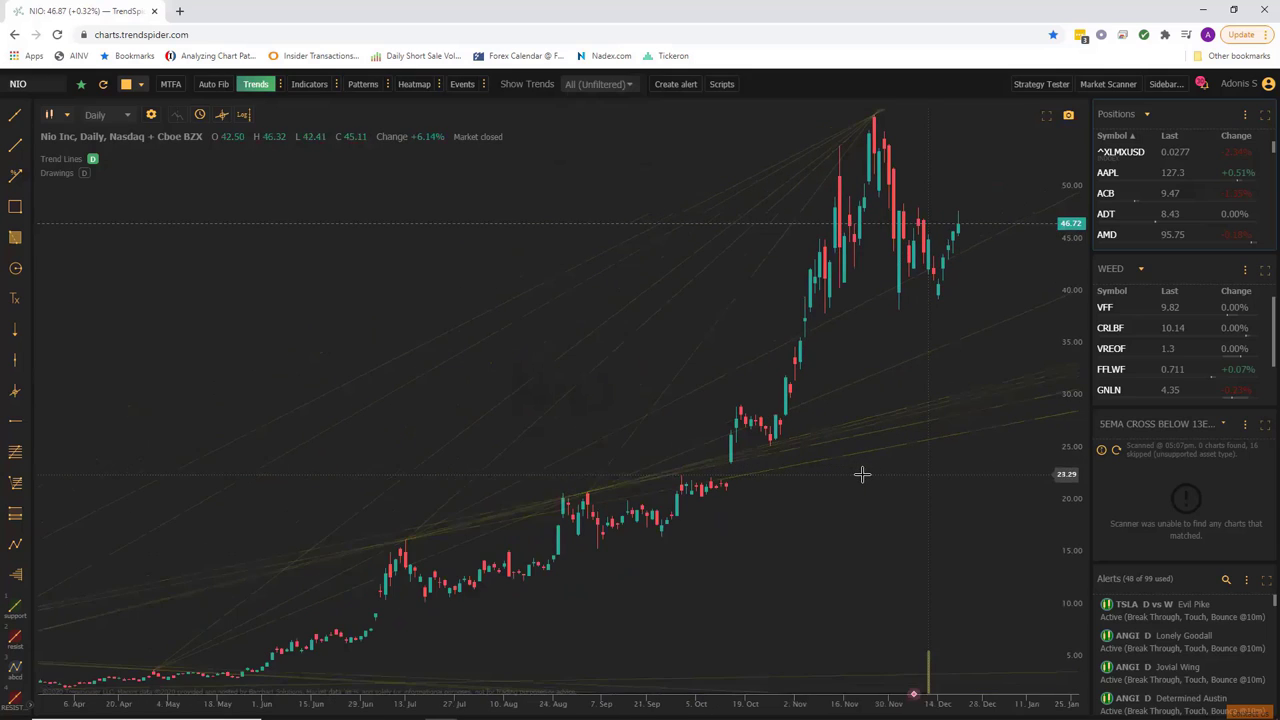
Apply the Enhanced analysis type to the unfiltered trend lines
left_click(281, 87)
left_click(415, 121)
left_click(412, 147)
left_click(414, 191)
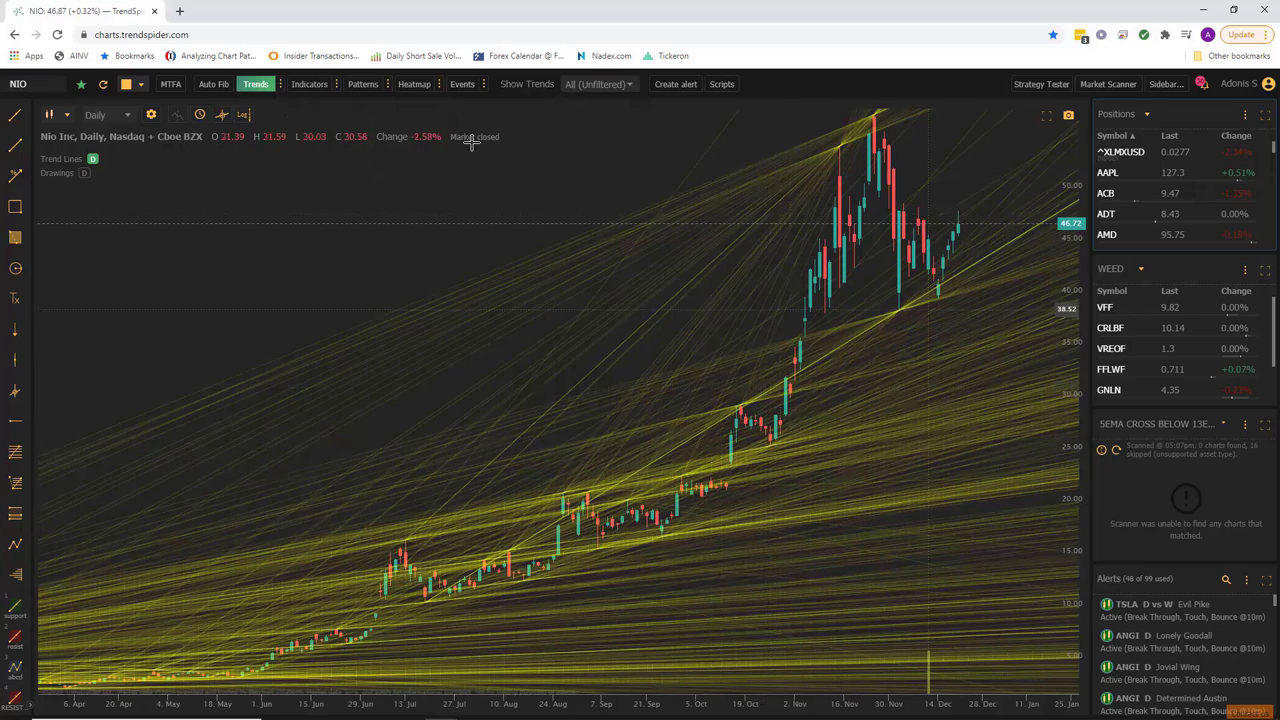
Limit the displayed trends to Most Relevant and view the Truth in Analysis timestamp on the chart
left_click(594, 88)
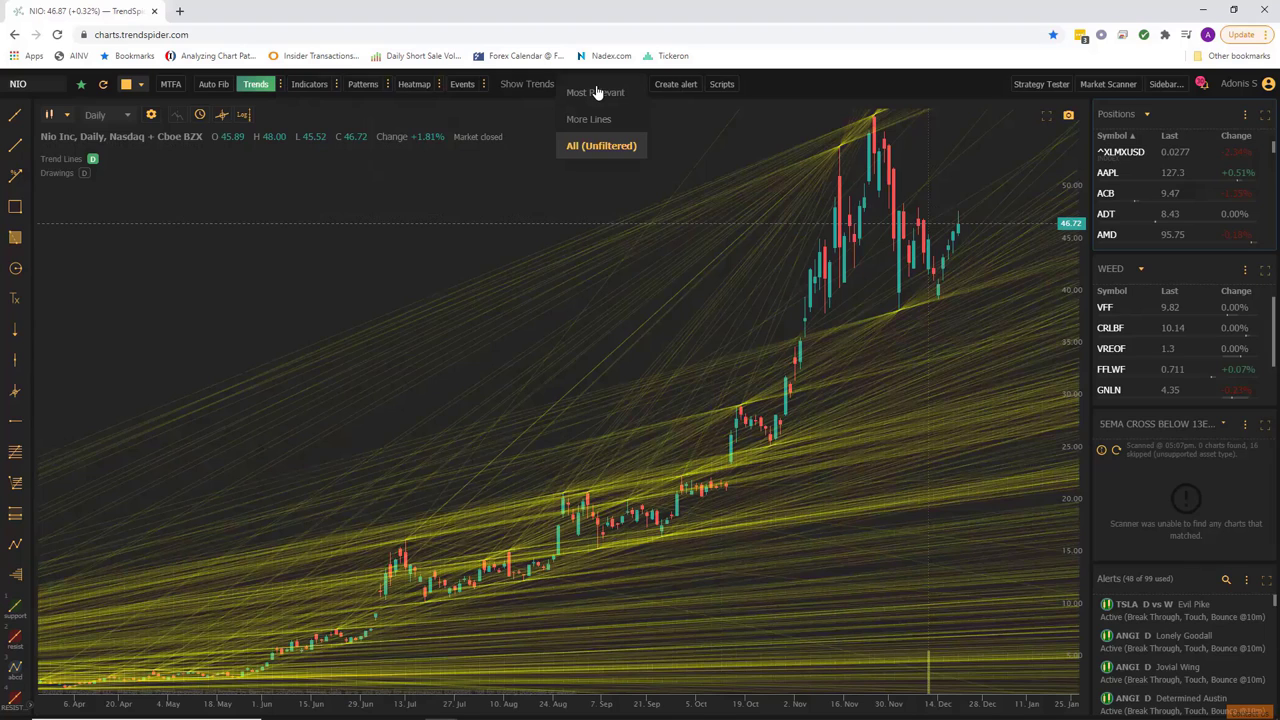
left_click(598, 92)
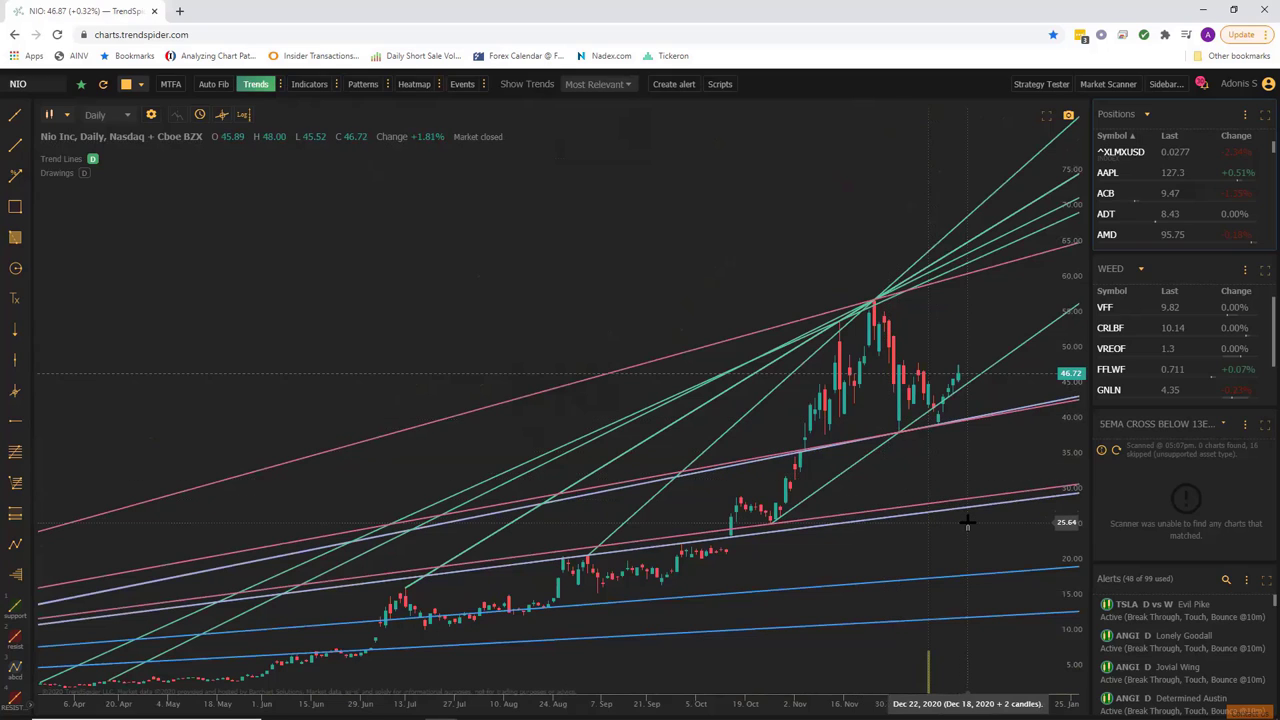
scroll(950, 600, "up", 2)
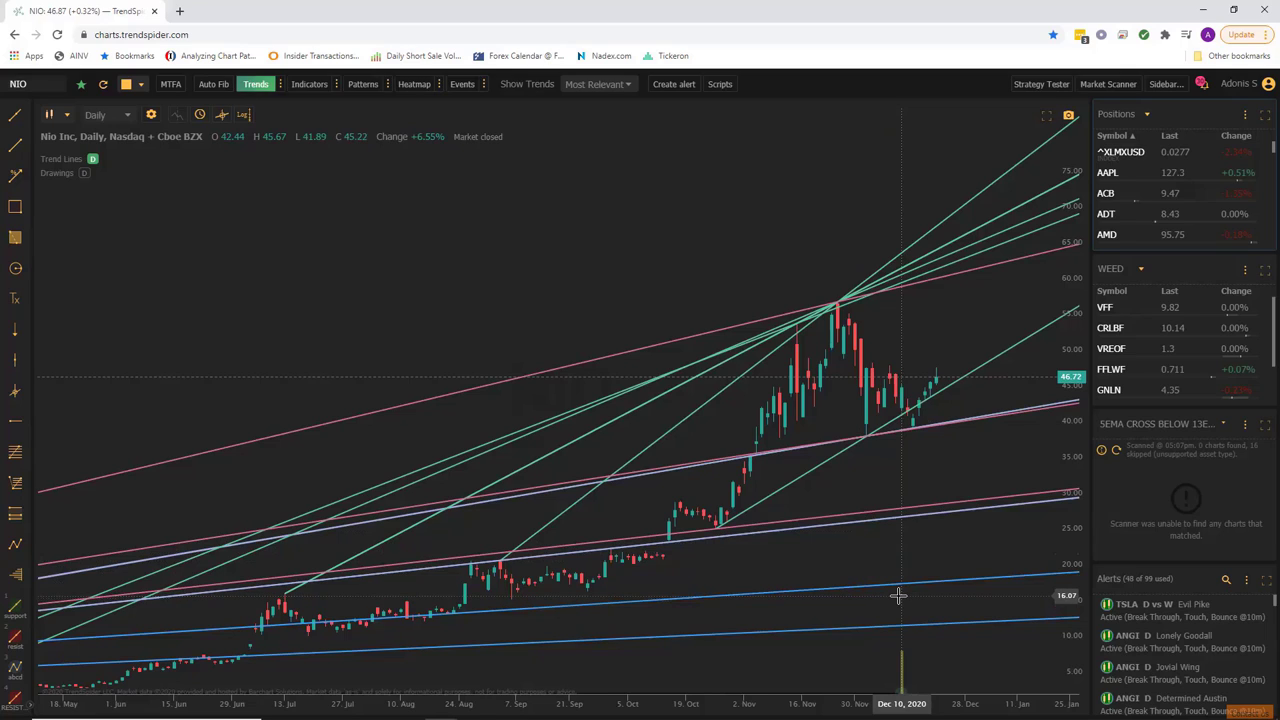
mouse_move(900, 672)
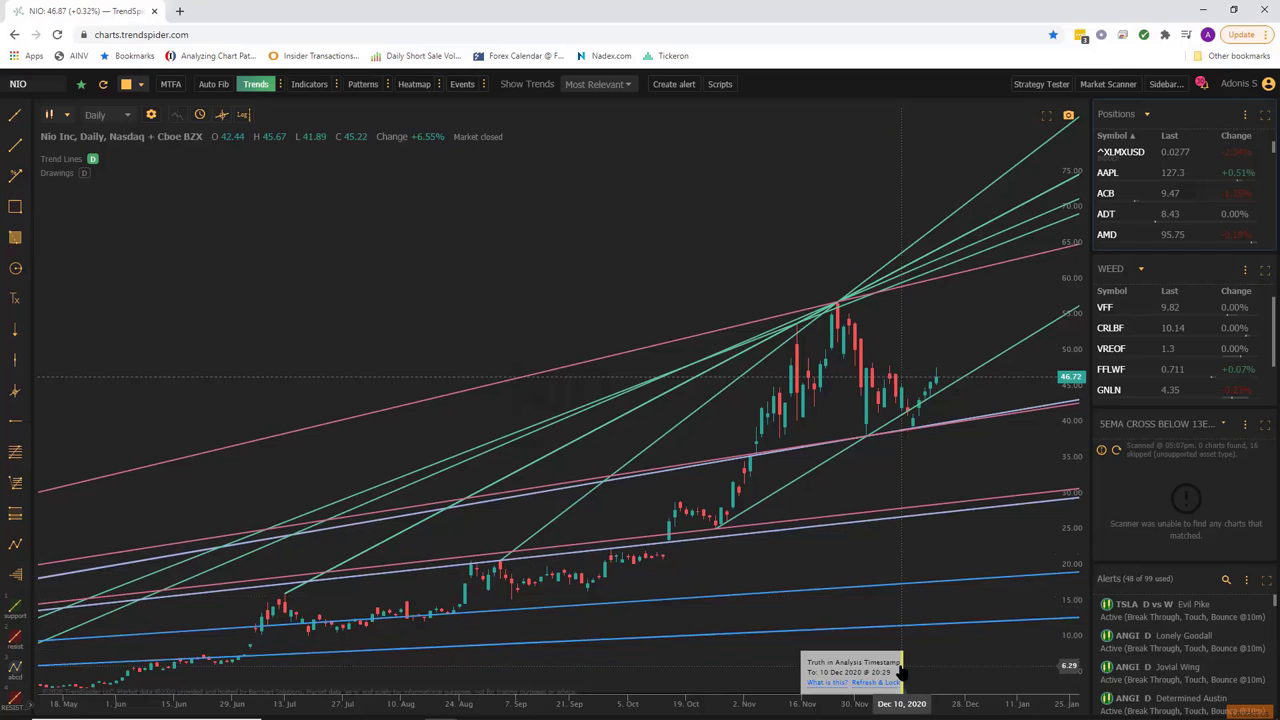
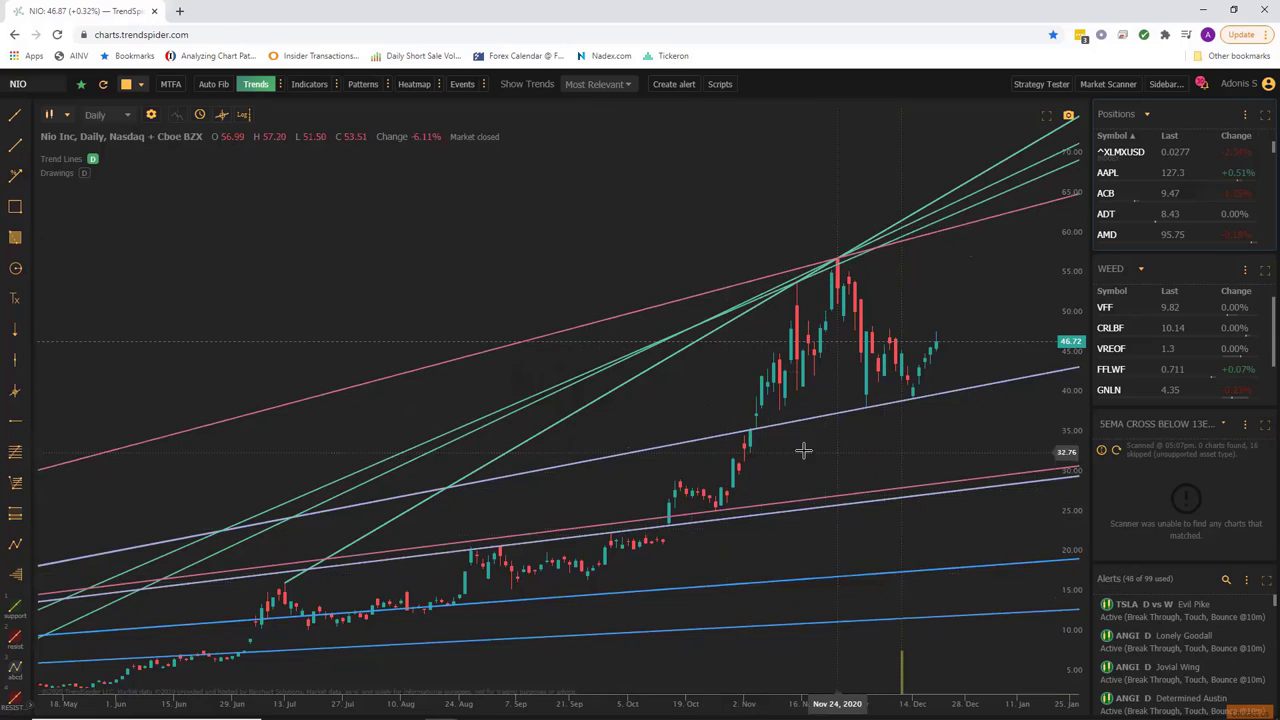
Show the saved drawings without the automatic trend lines and remove the steep green trend lines from them
left_click(85, 174)
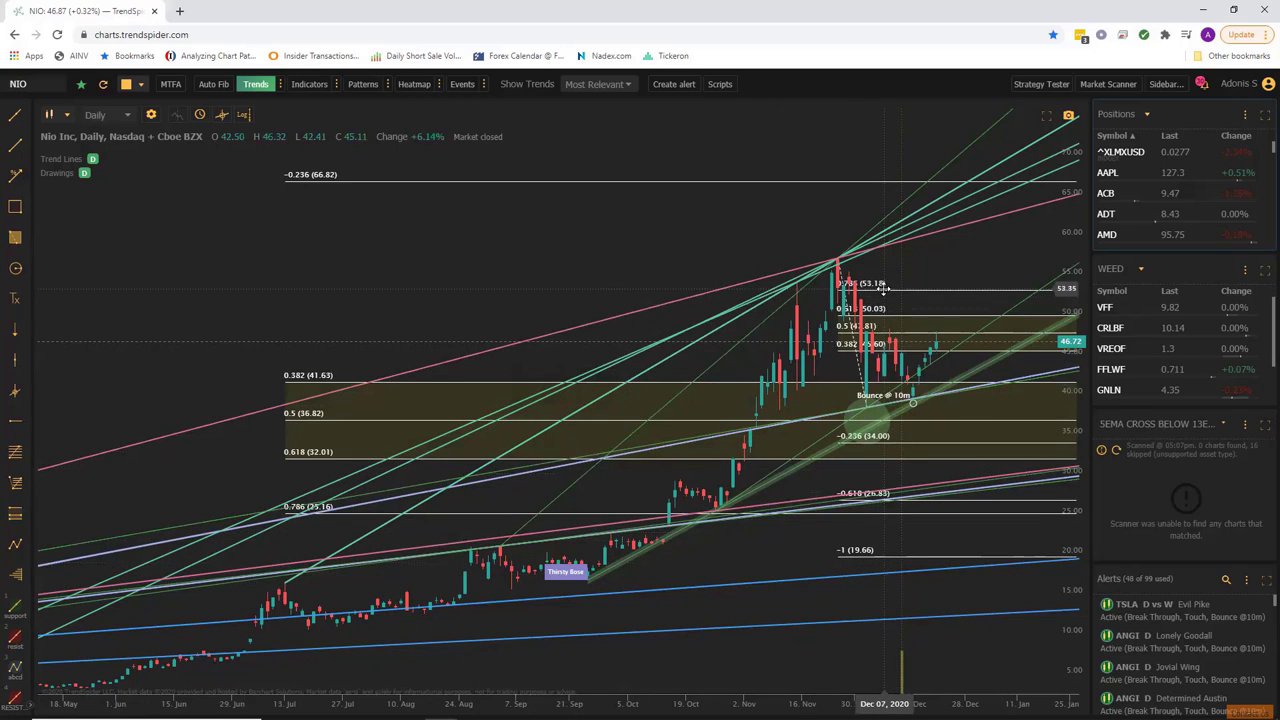
left_click(257, 86)
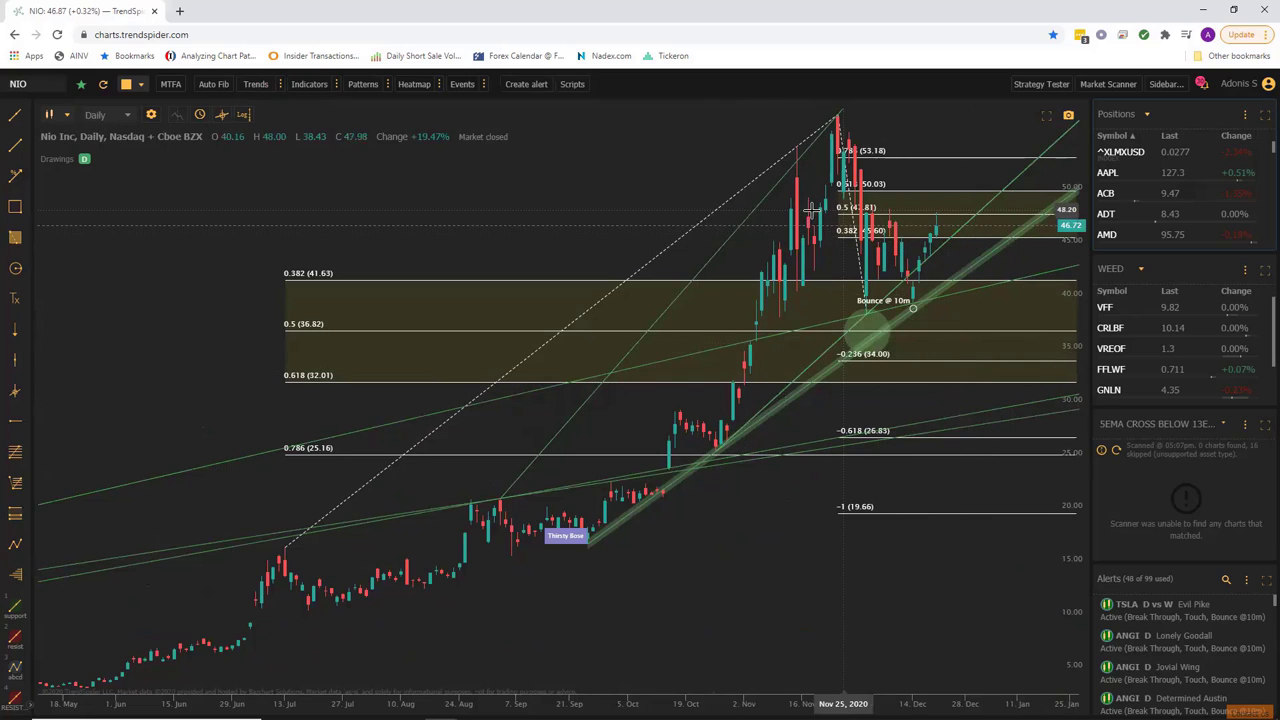
right_click(750, 211)
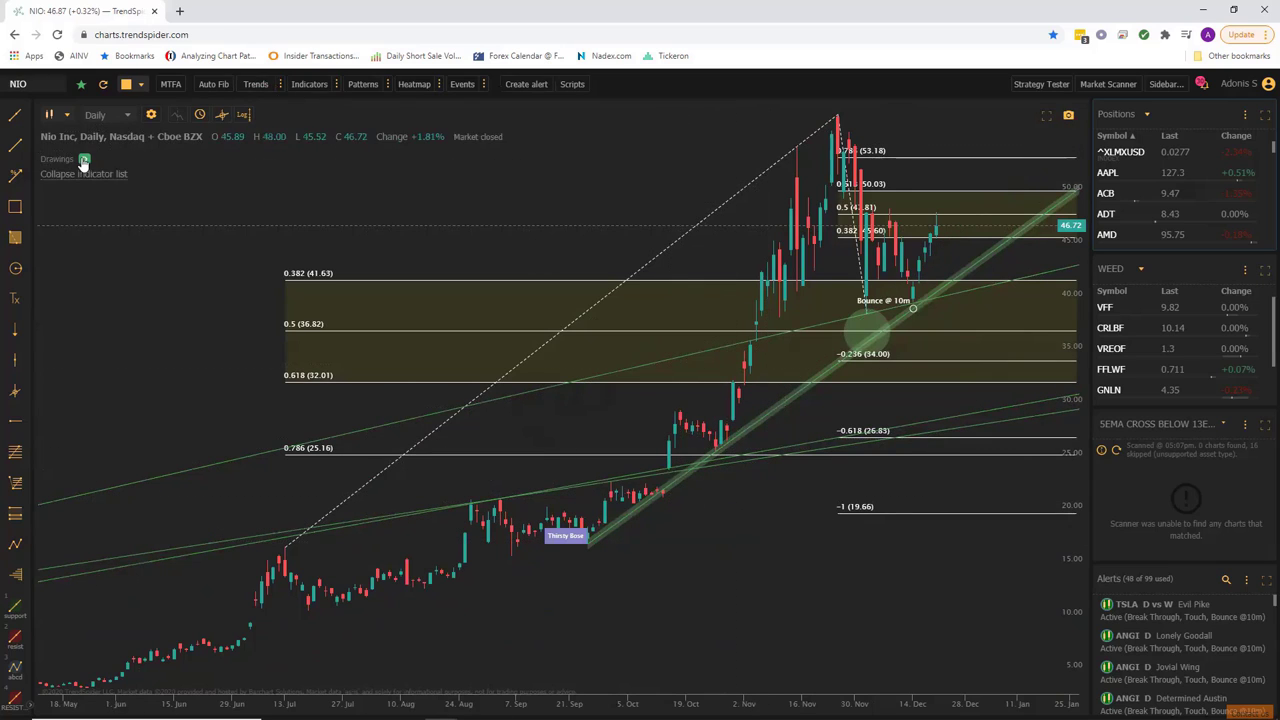
Swap the drawings for the automatic trend lines and refresh and lock the analysis to the latest candle
left_click(84, 159)
left_click(256, 86)
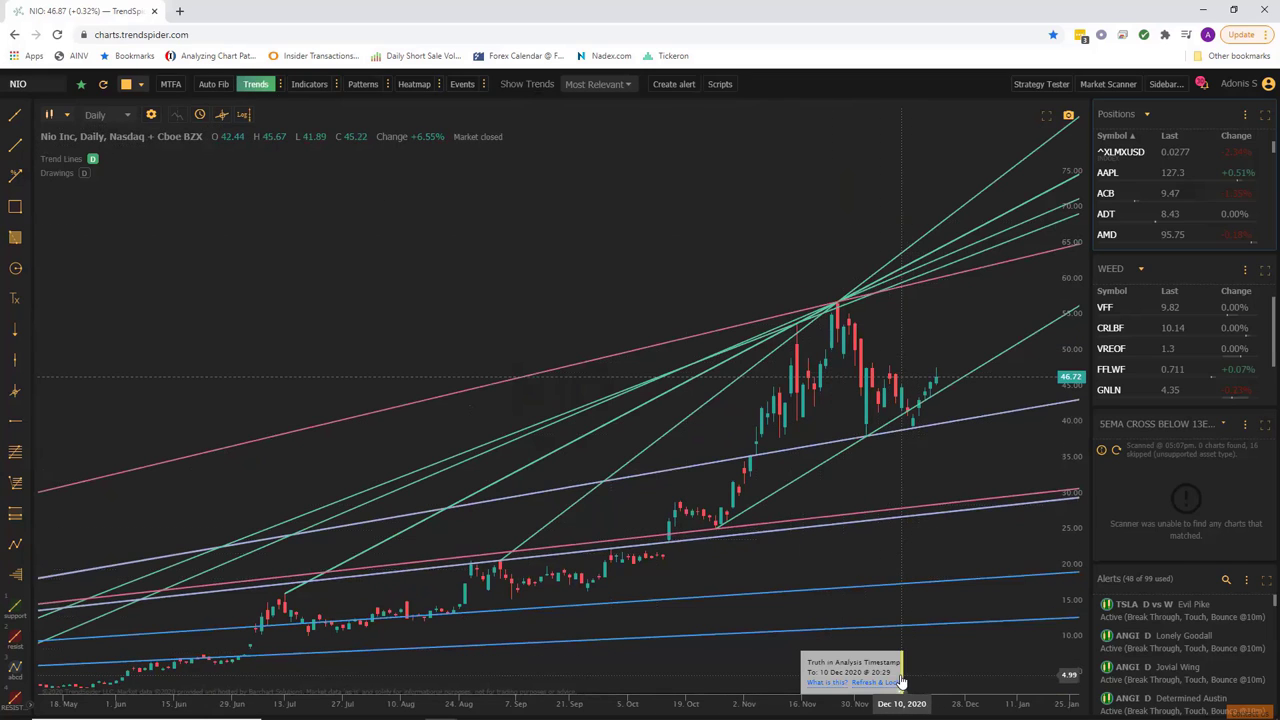
left_click(886, 667)
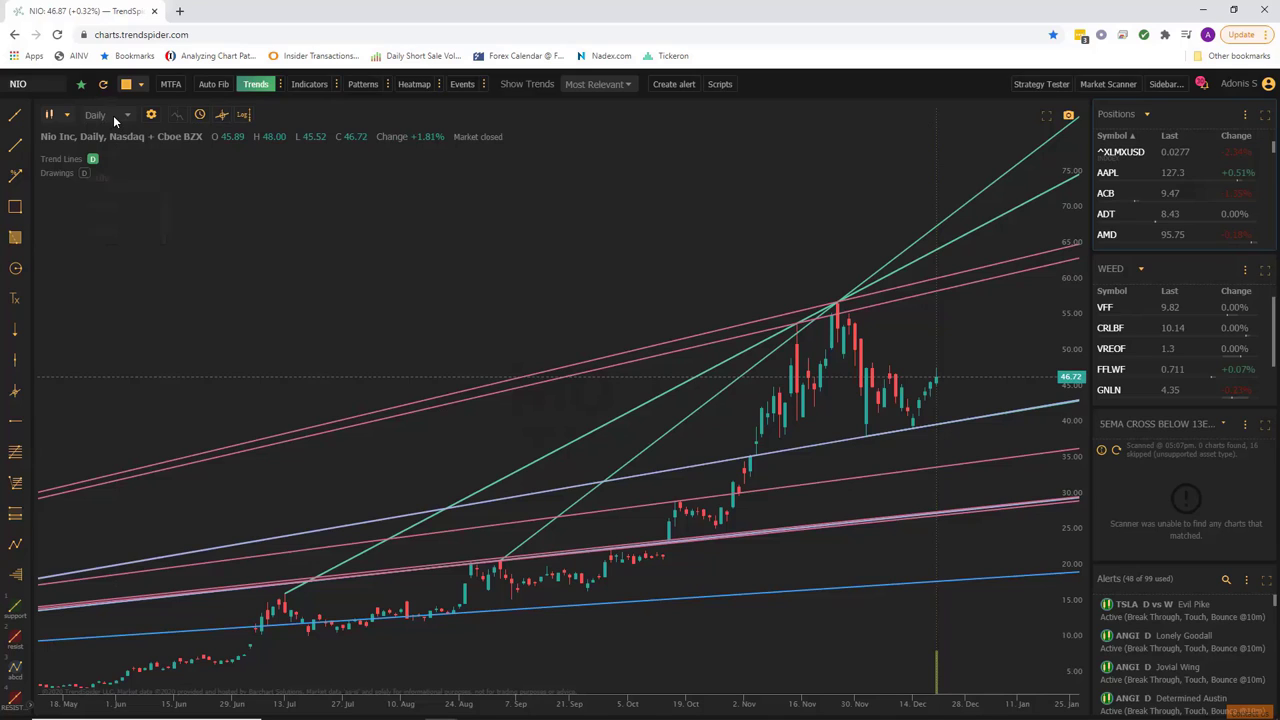
Load the TSLA chart in place of NIO
left_click(113, 115)
scroll(124, 148, "up", 5)
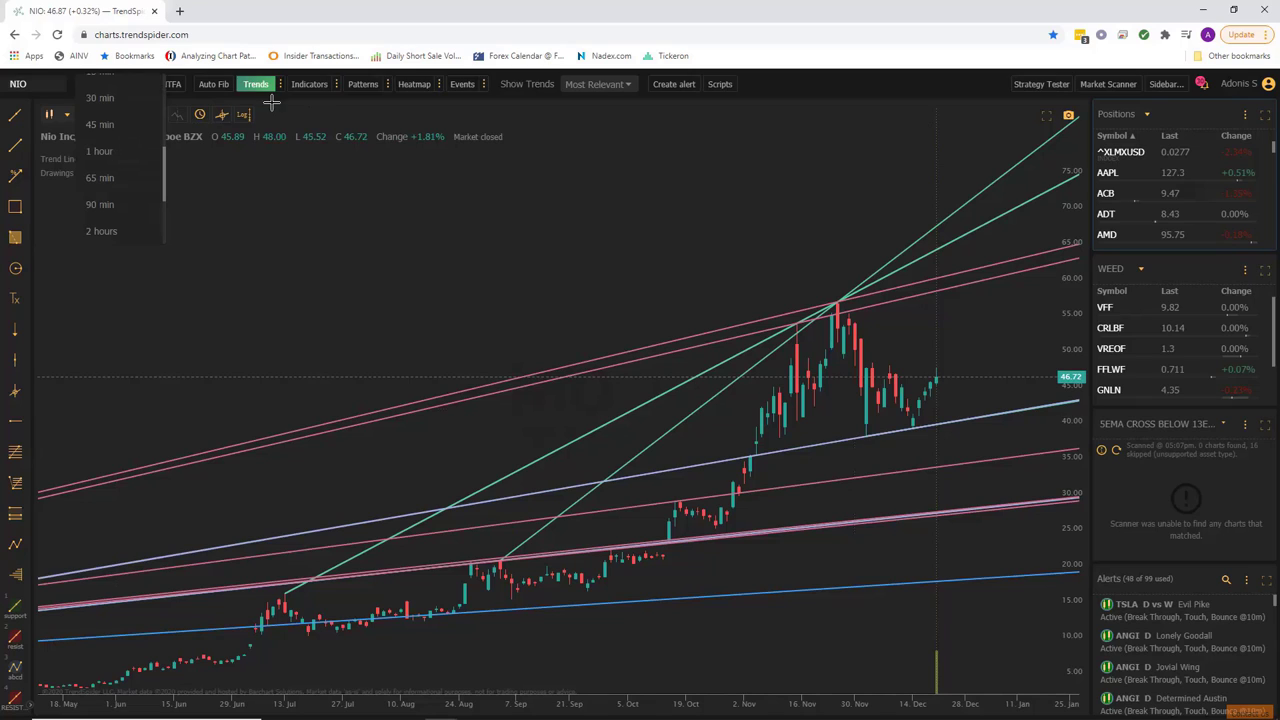
left_click(12, 86)
type("tsl")
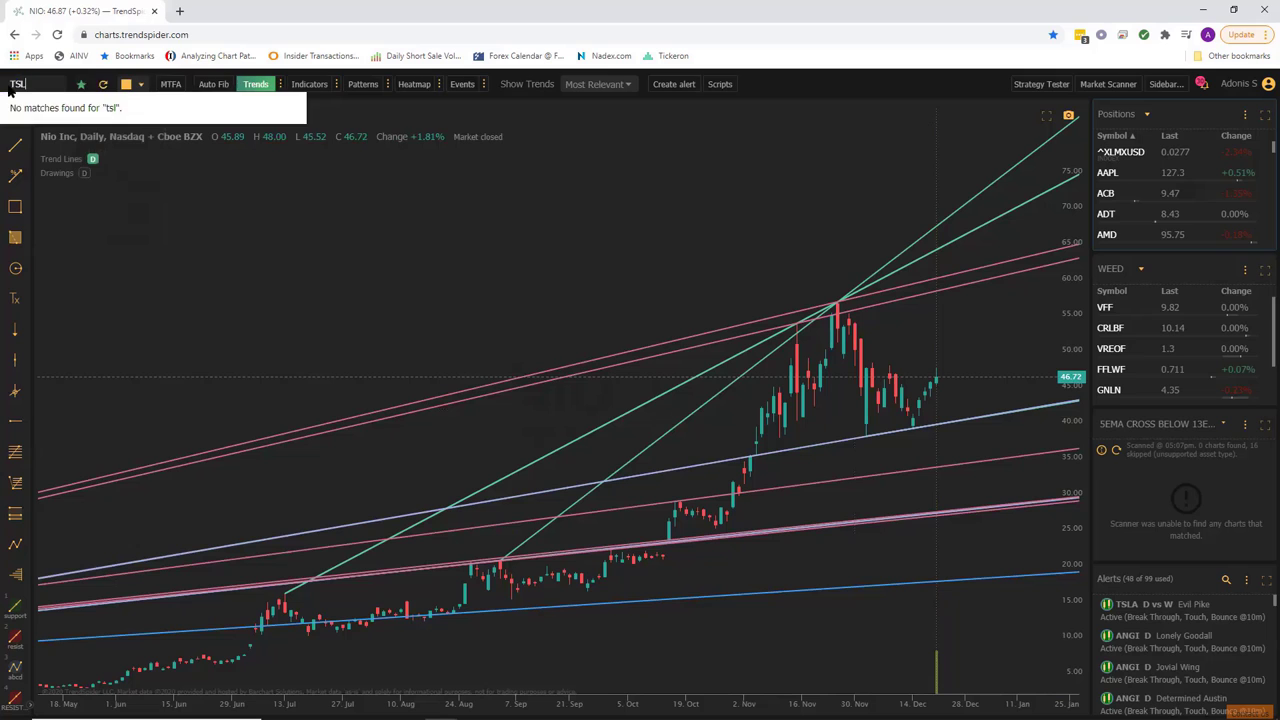
type("a")
key("Return")
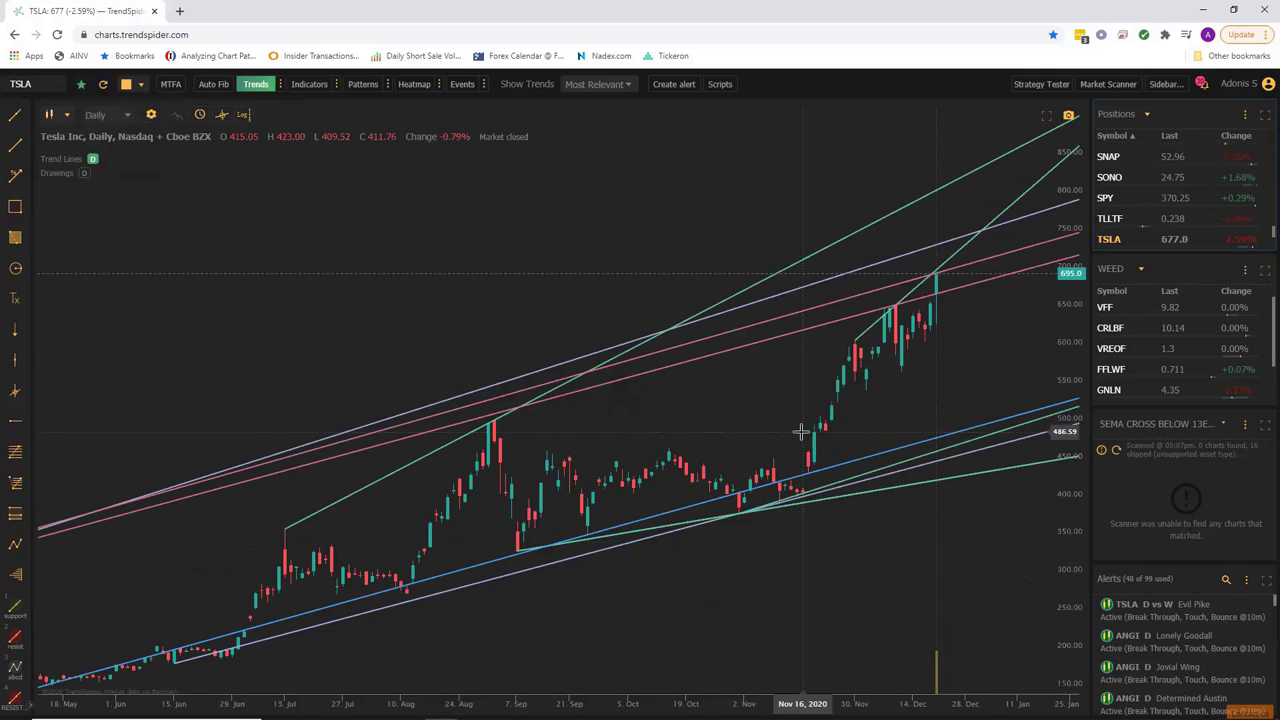
Set the TSLA chart's timeframe to 4 hours
left_click(100, 116)
left_click(333, 110)
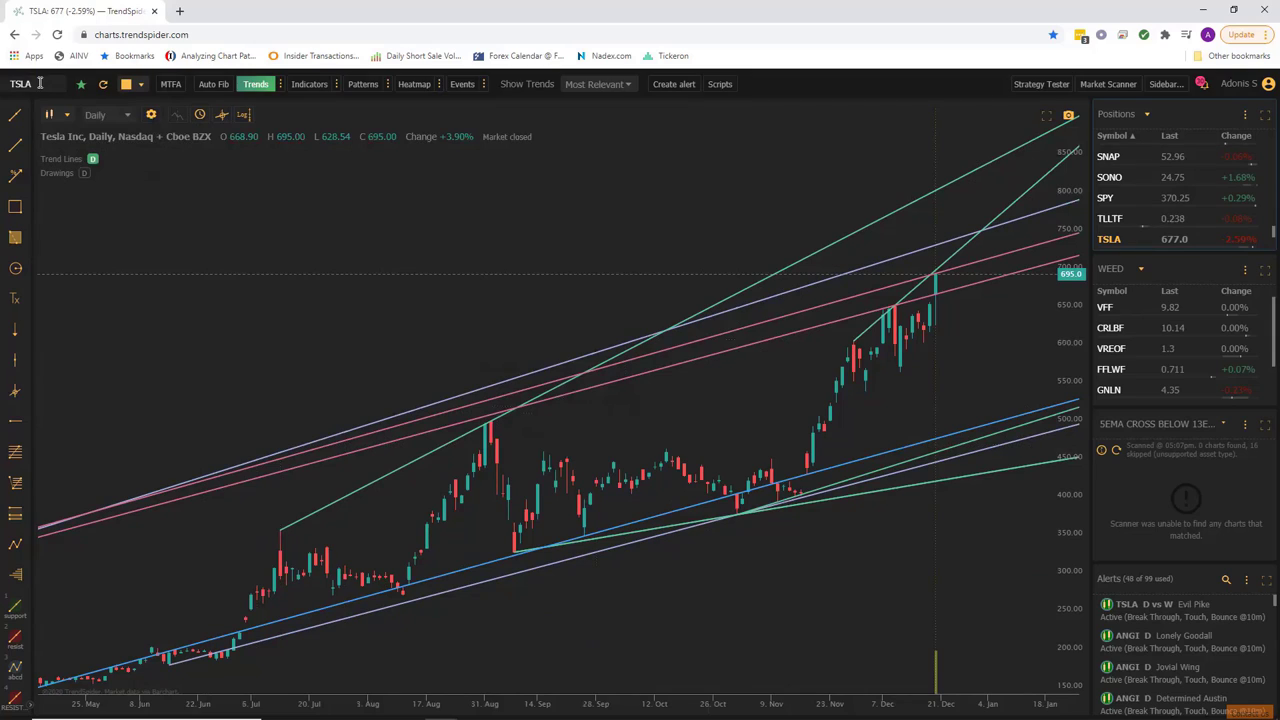
left_click_drag(40, 84, 12, 84)
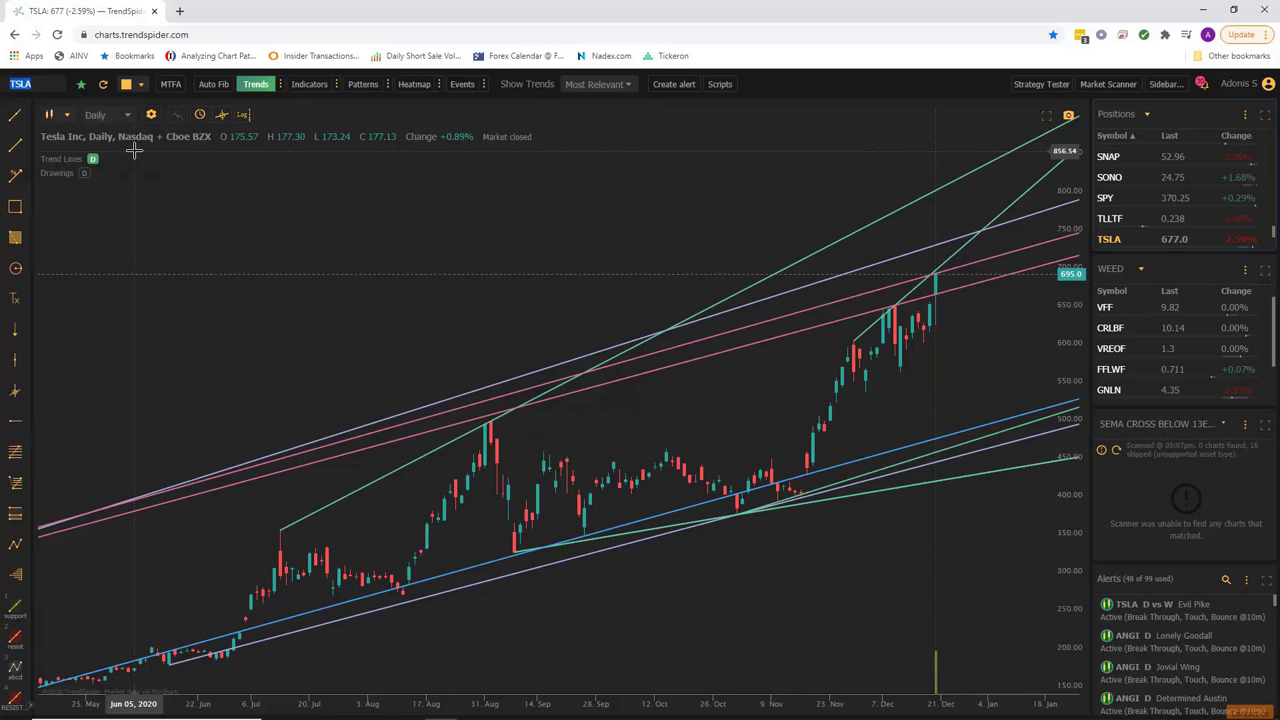
left_click(100, 116)
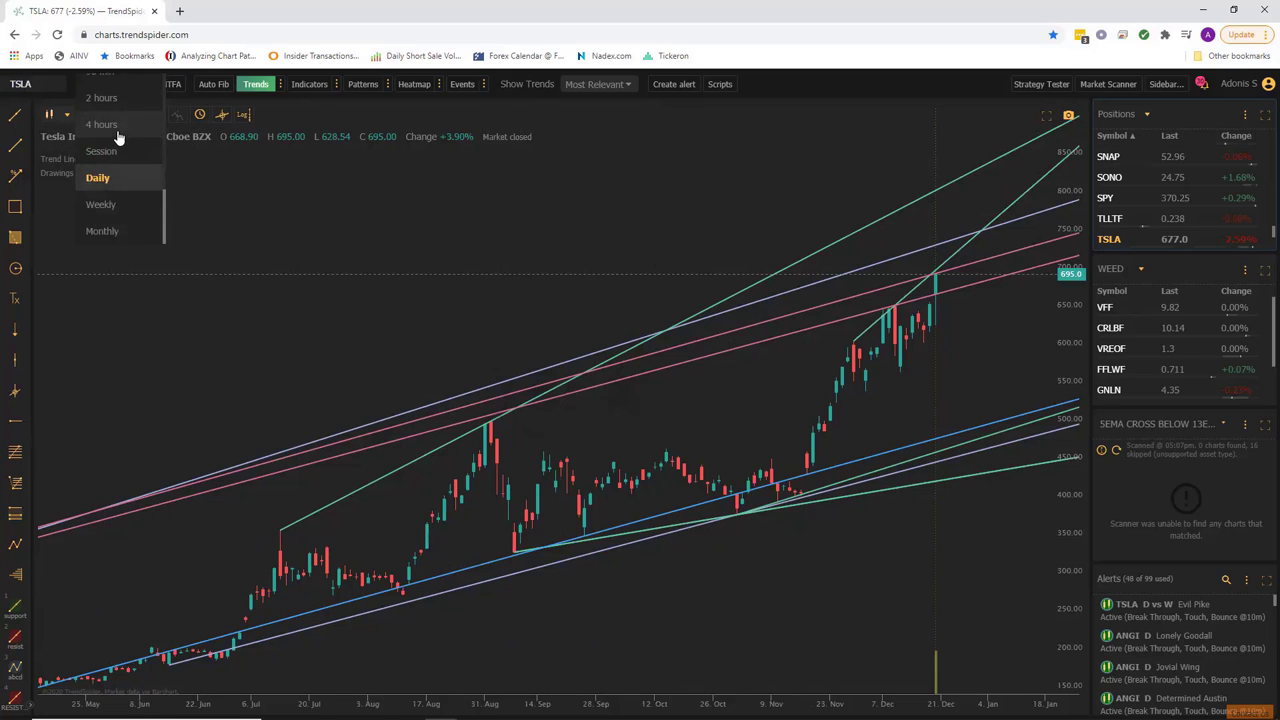
left_click(101, 125)
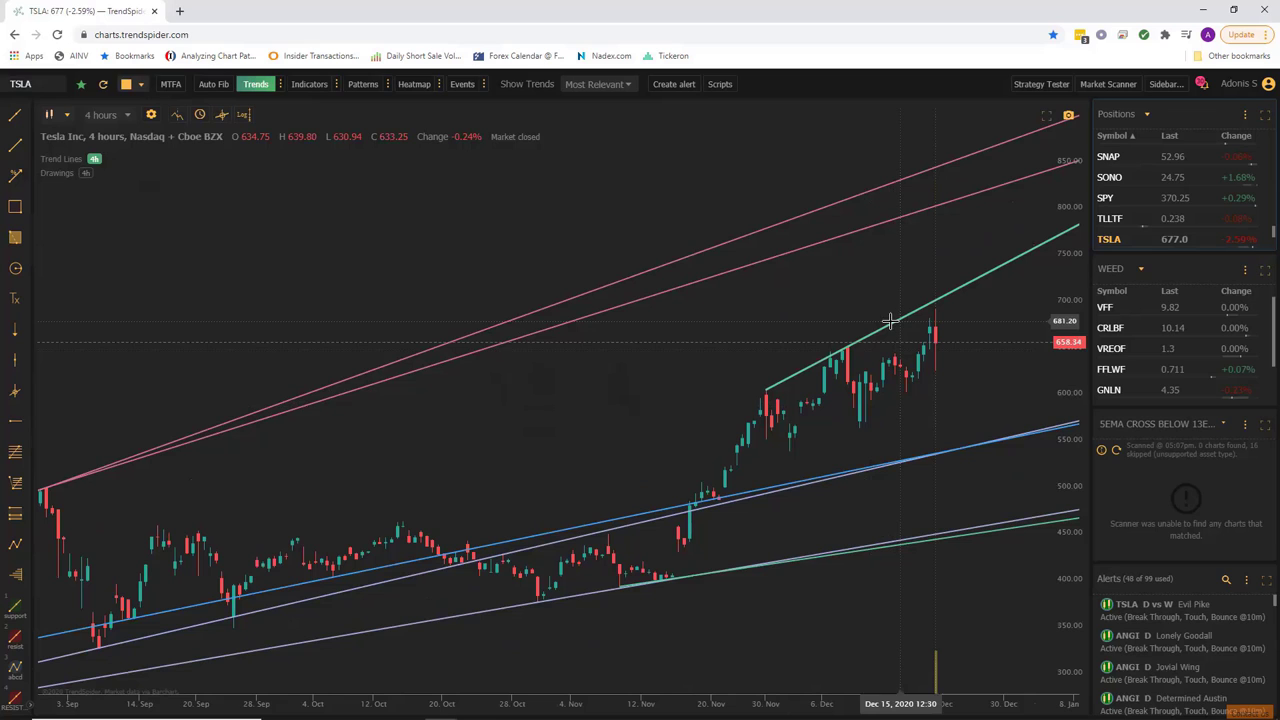
Switch the TSLA chart to the 1 hour timeframe and view more of its price history
left_click(100, 114)
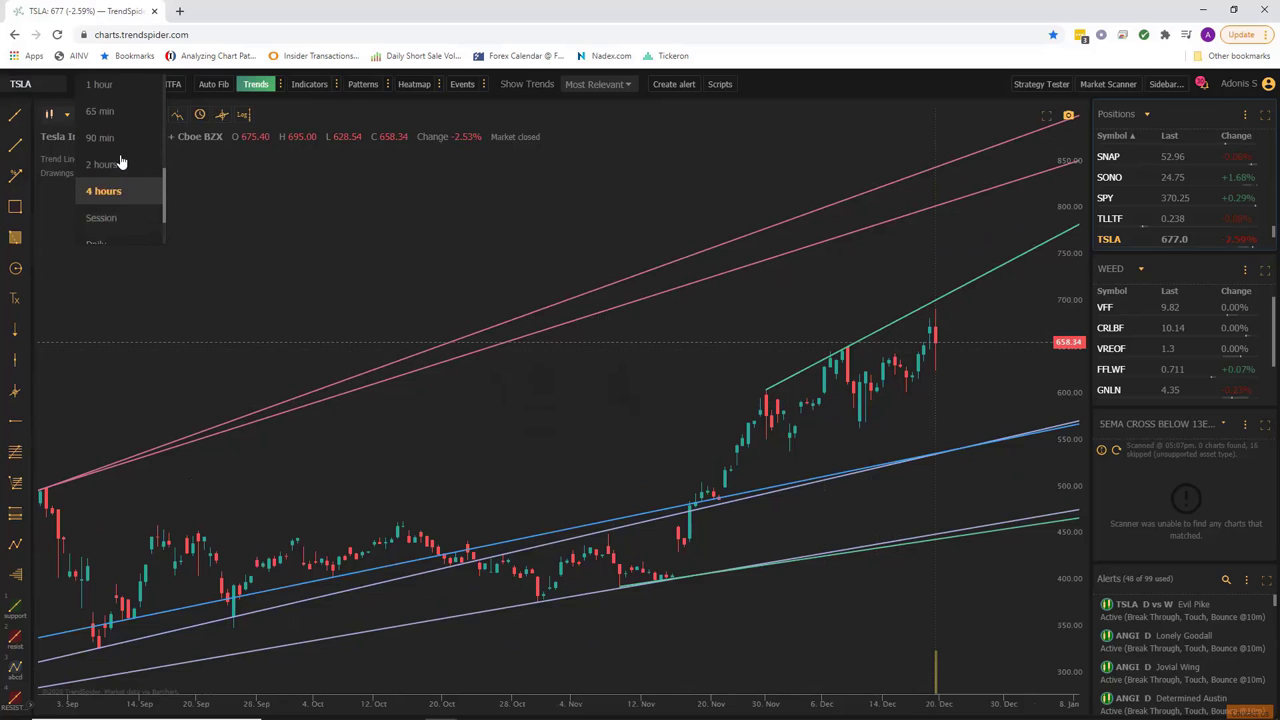
left_click(115, 85)
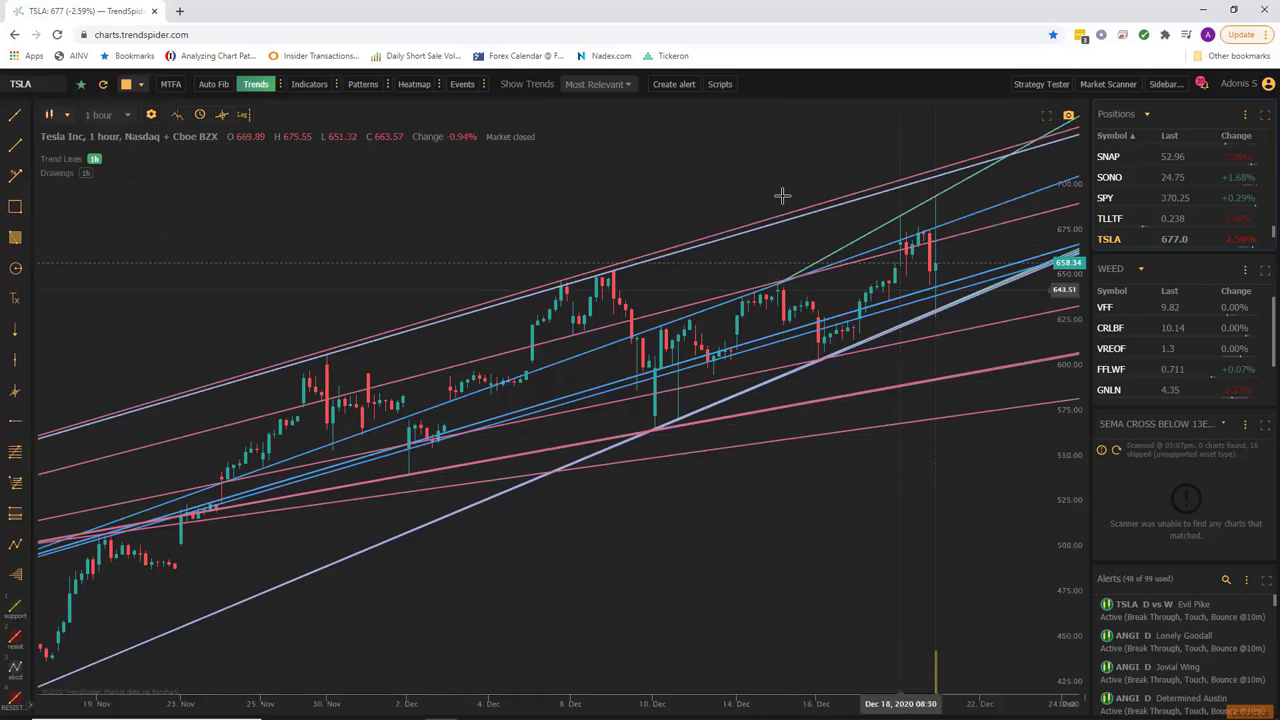
scroll(793, 395, "down", 2)
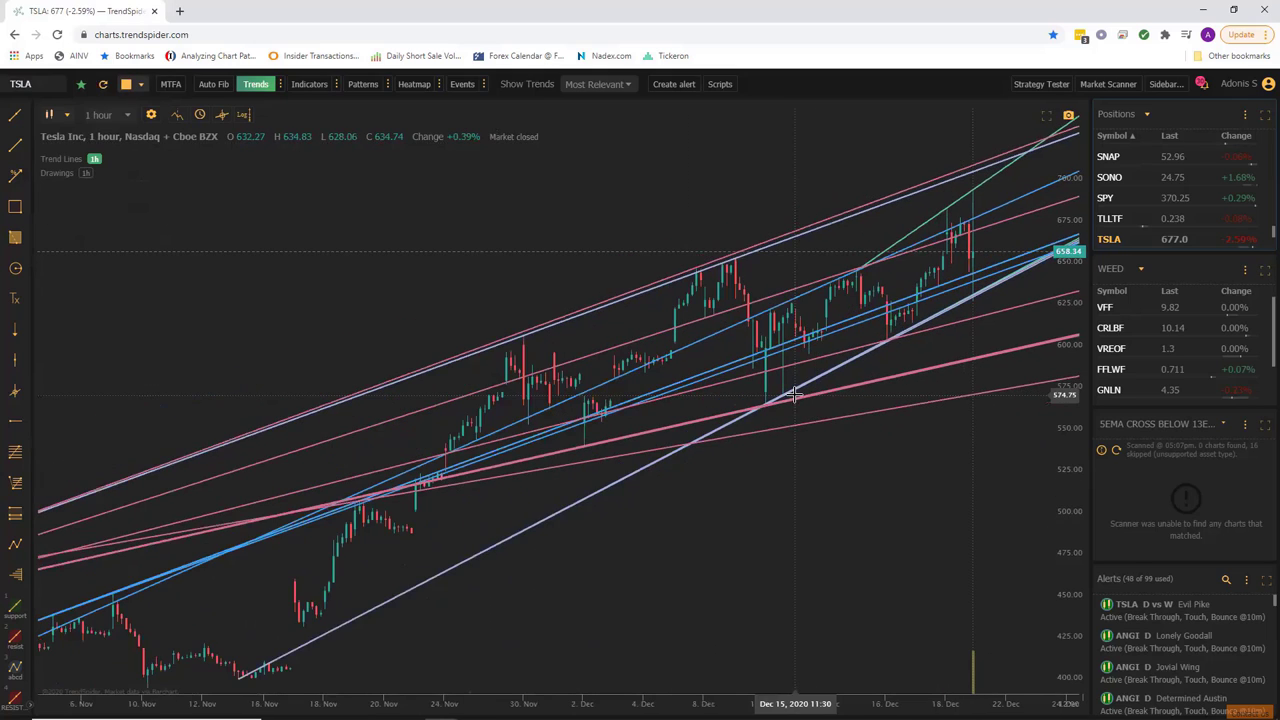
Load the CRSR chart in place of TSLA
scroll(793, 395, "down", 2)
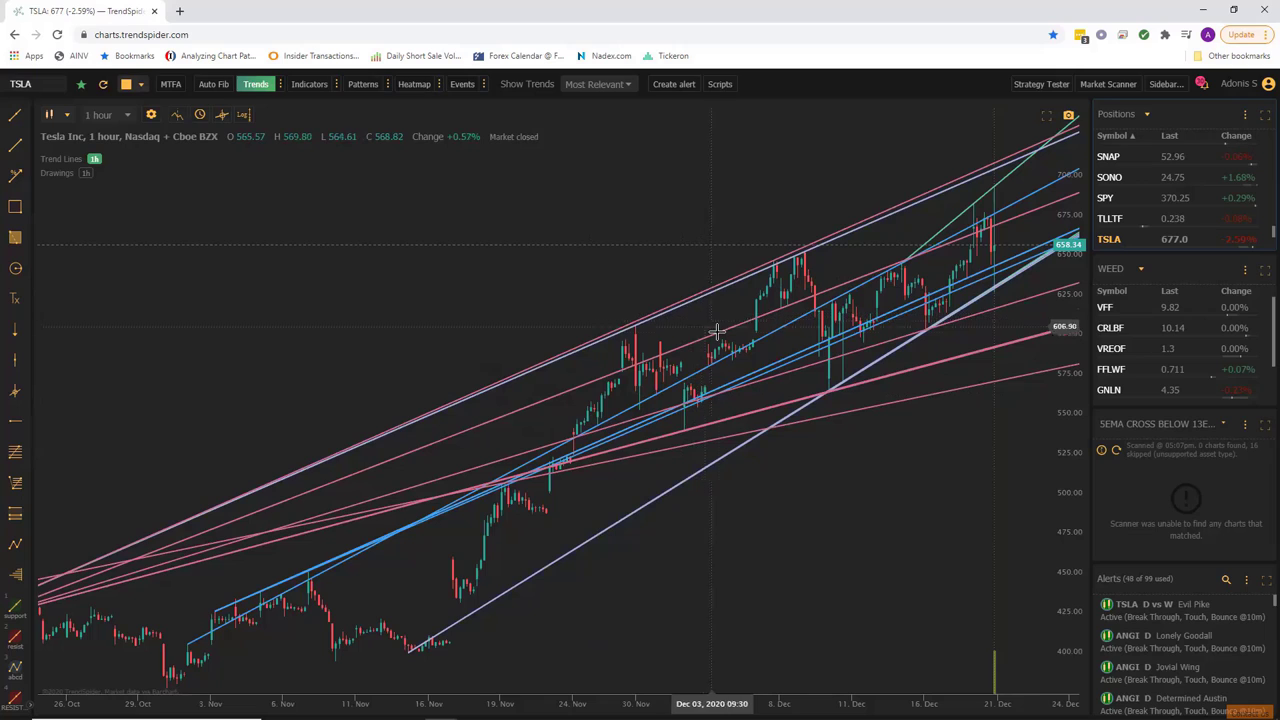
left_click(44, 86)
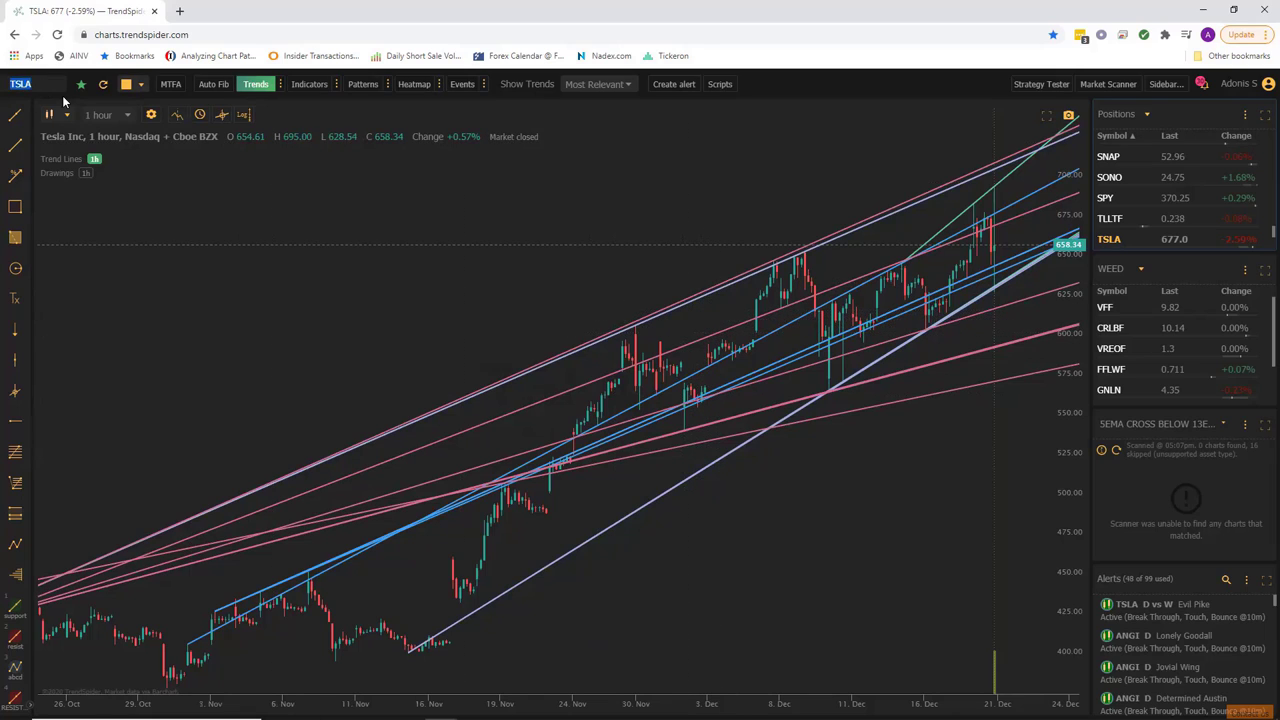
key("BackSpace")
type("CRSR")
key("Return")
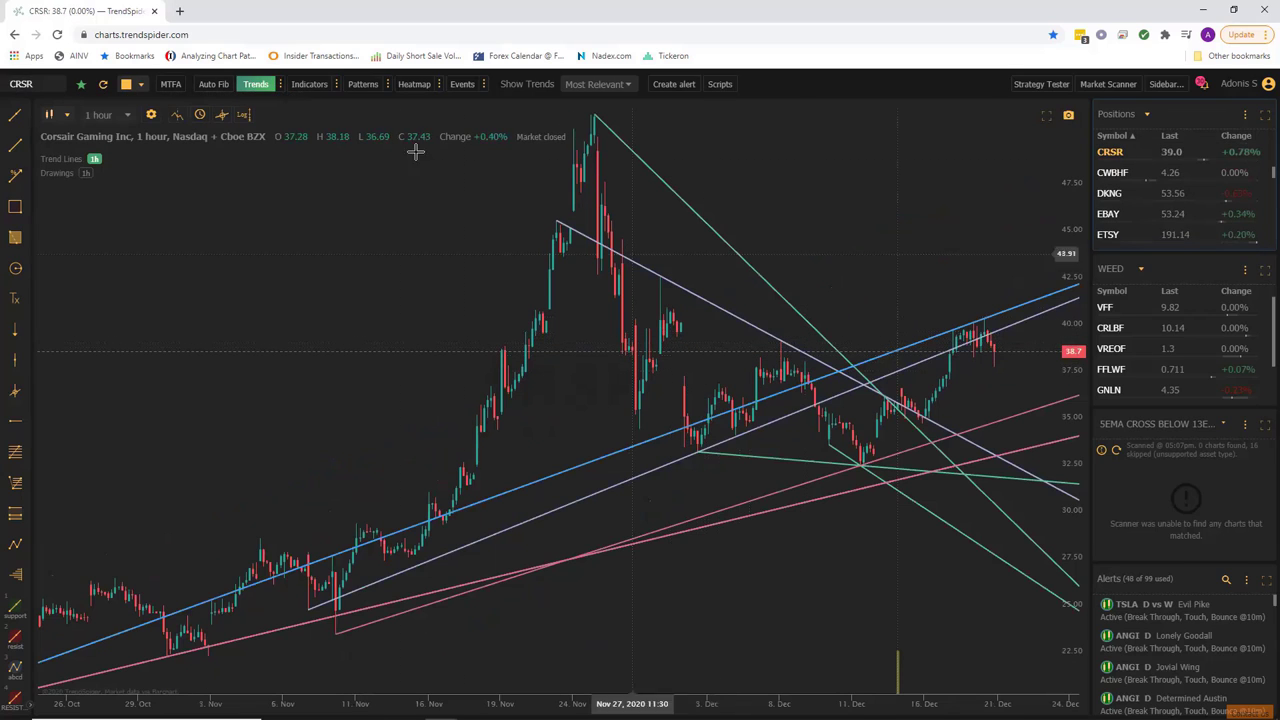
Show the saved drawings on the CRSR 1 hour chart and hide them again
left_click(86, 173)
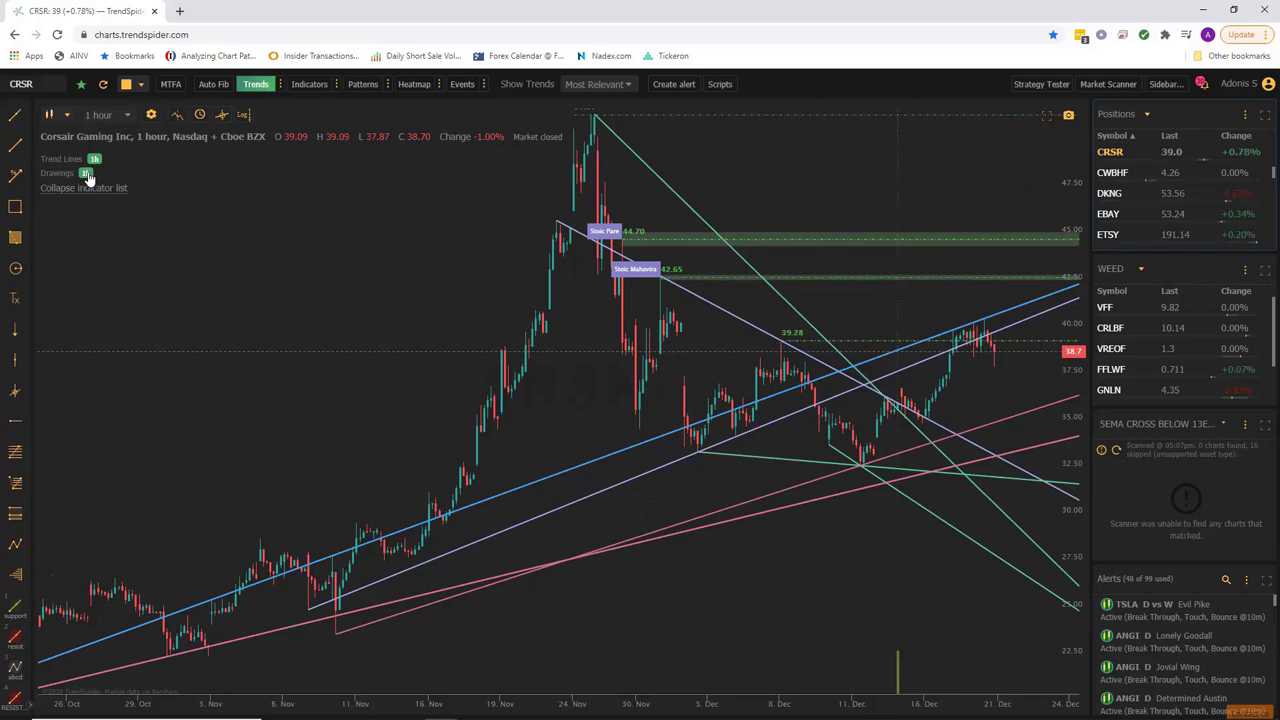
left_click(86, 173)
scroll(880, 470, "up", 3)
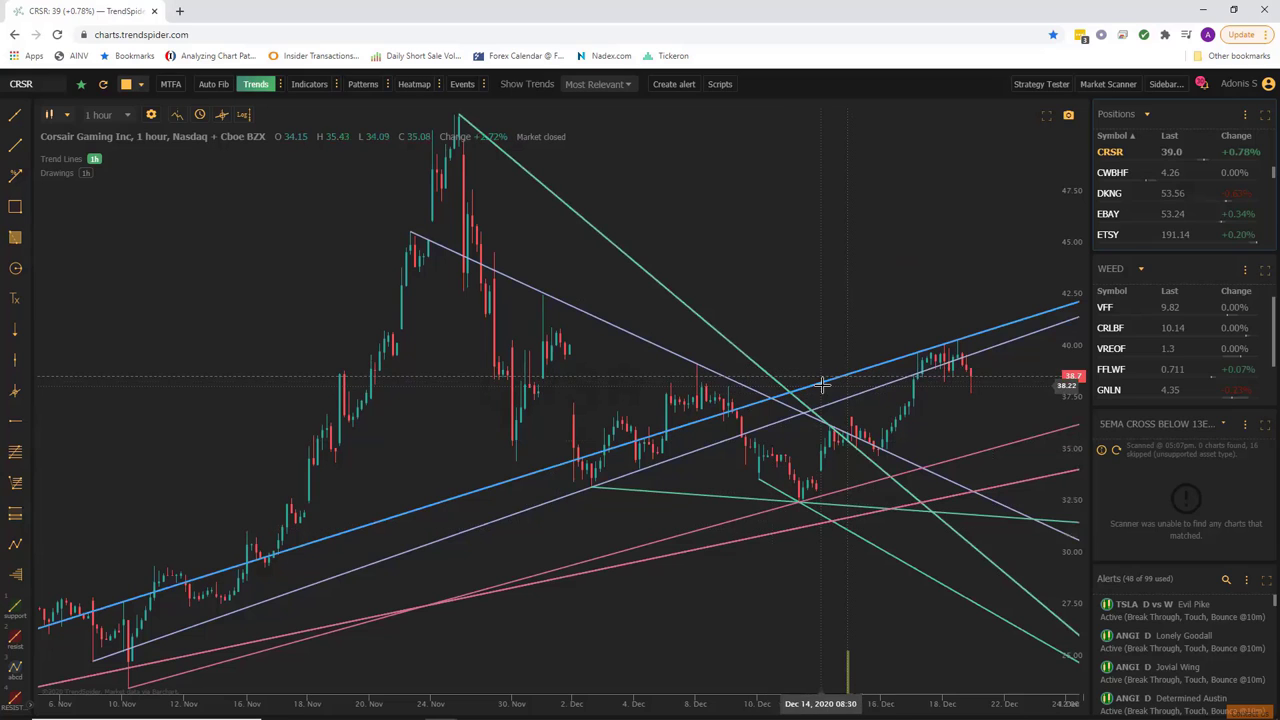
Try to delete the descending green trend line that starts at the late-November price peak
left_click(740, 352)
key("Delete")
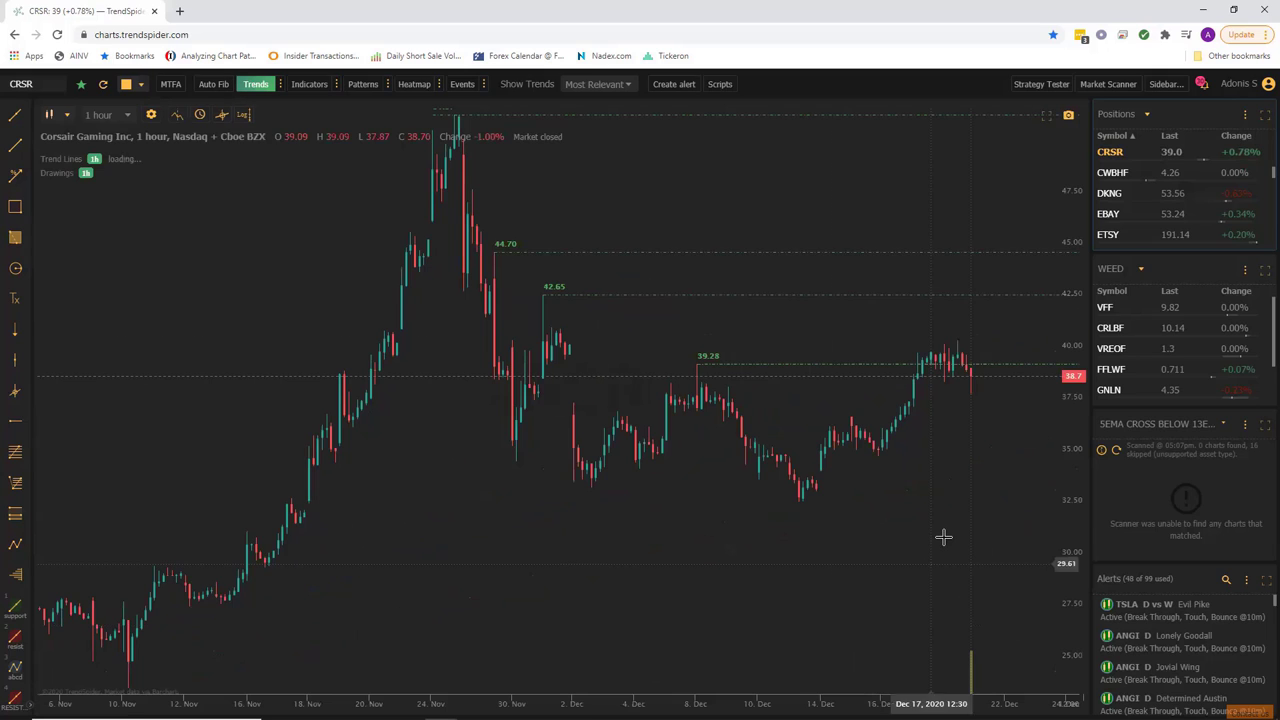
scroll(880, 497, "up", 1)
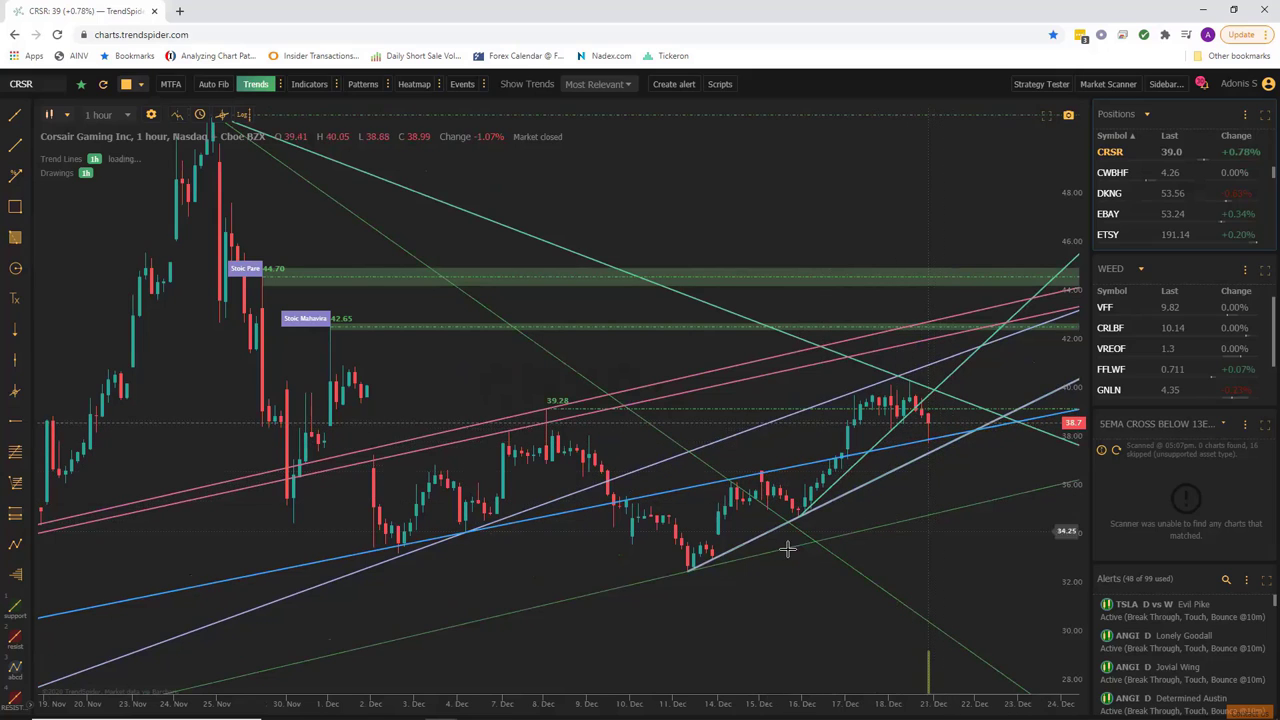
Set the CRSR chart's timeframe to Daily and turn off the automatic trend lines
left_click(100, 115)
left_click(97, 208)
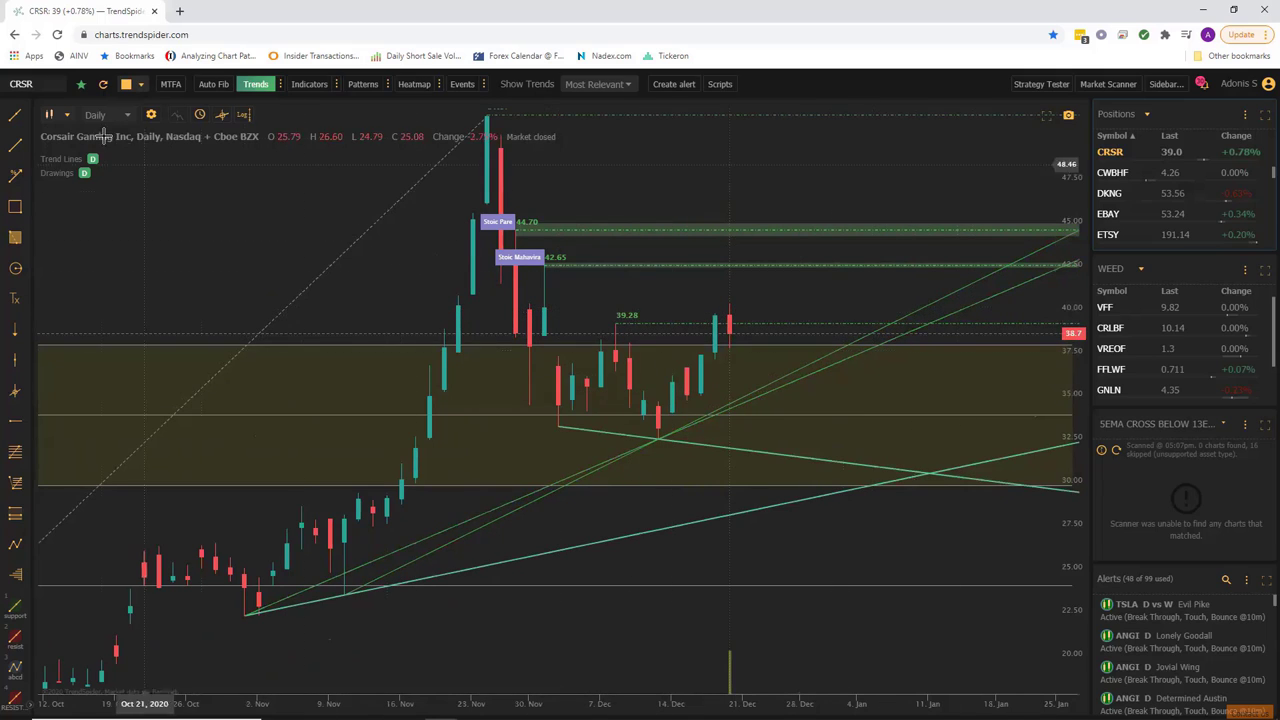
left_click(257, 85)
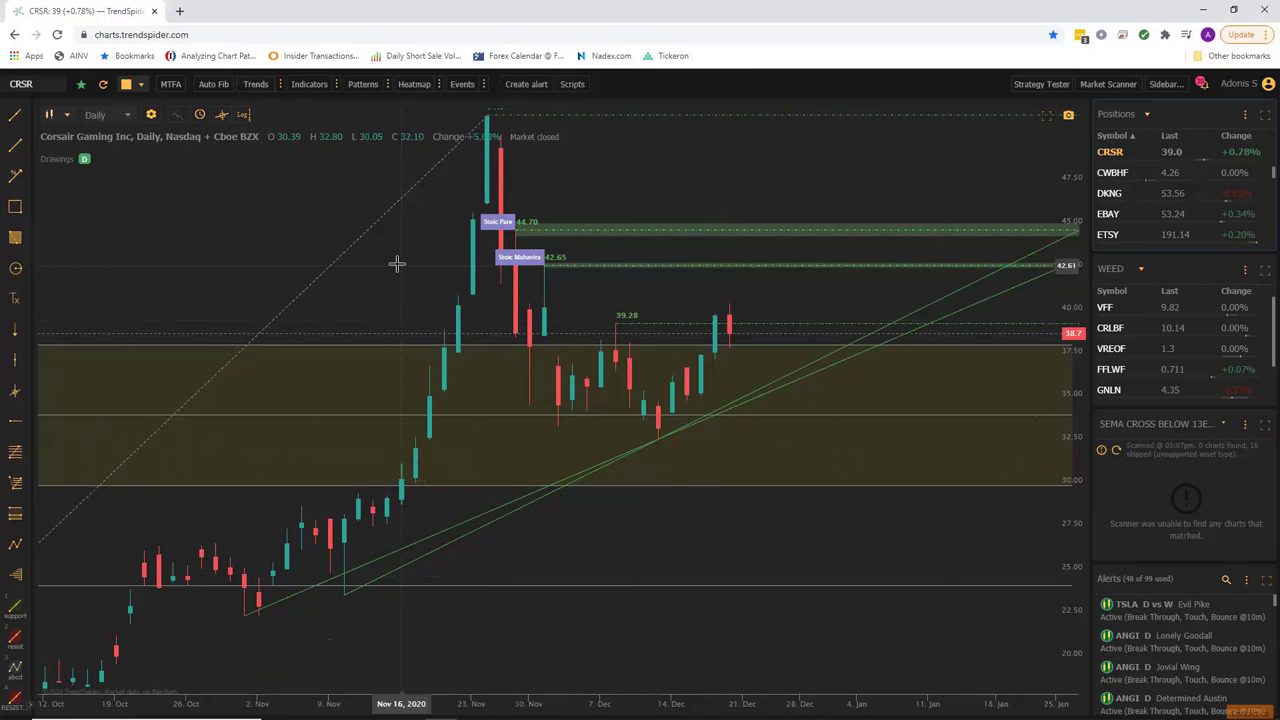
Switch the CRSR chart back to the 1 hour timeframe with only the drawings shown
left_click(108, 120)
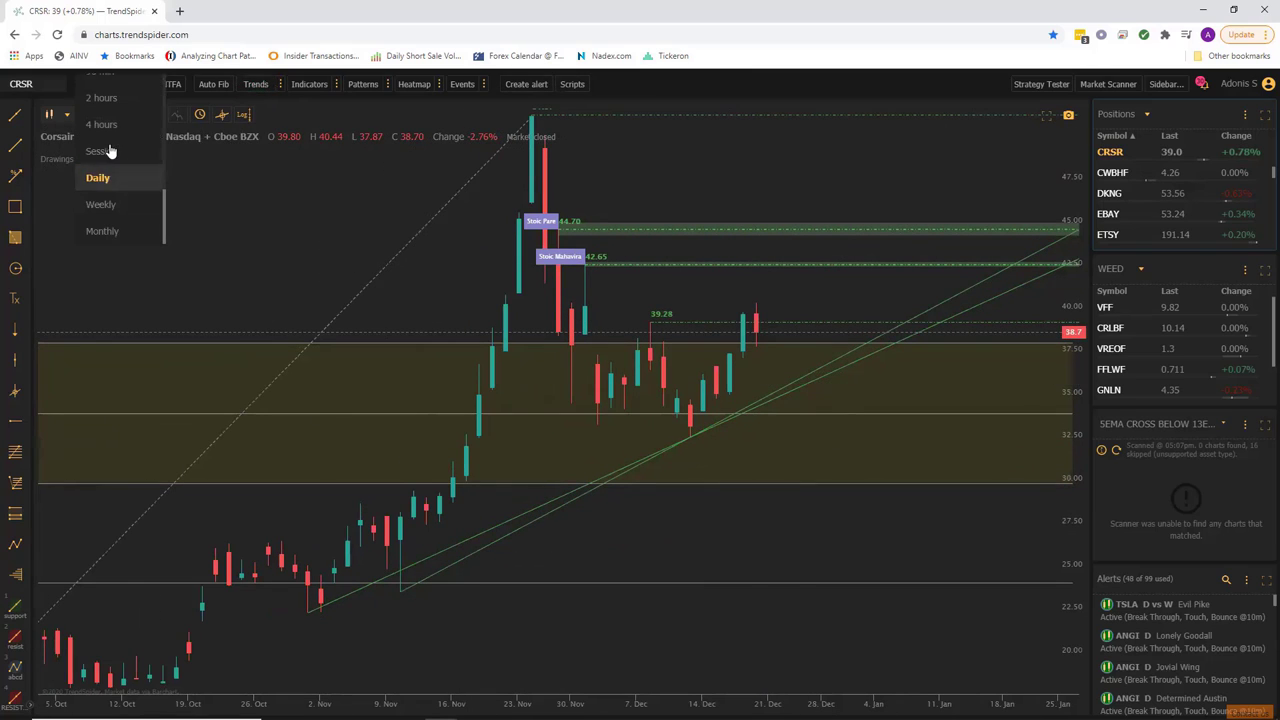
scroll(109, 149, "up", 3)
left_click(114, 90)
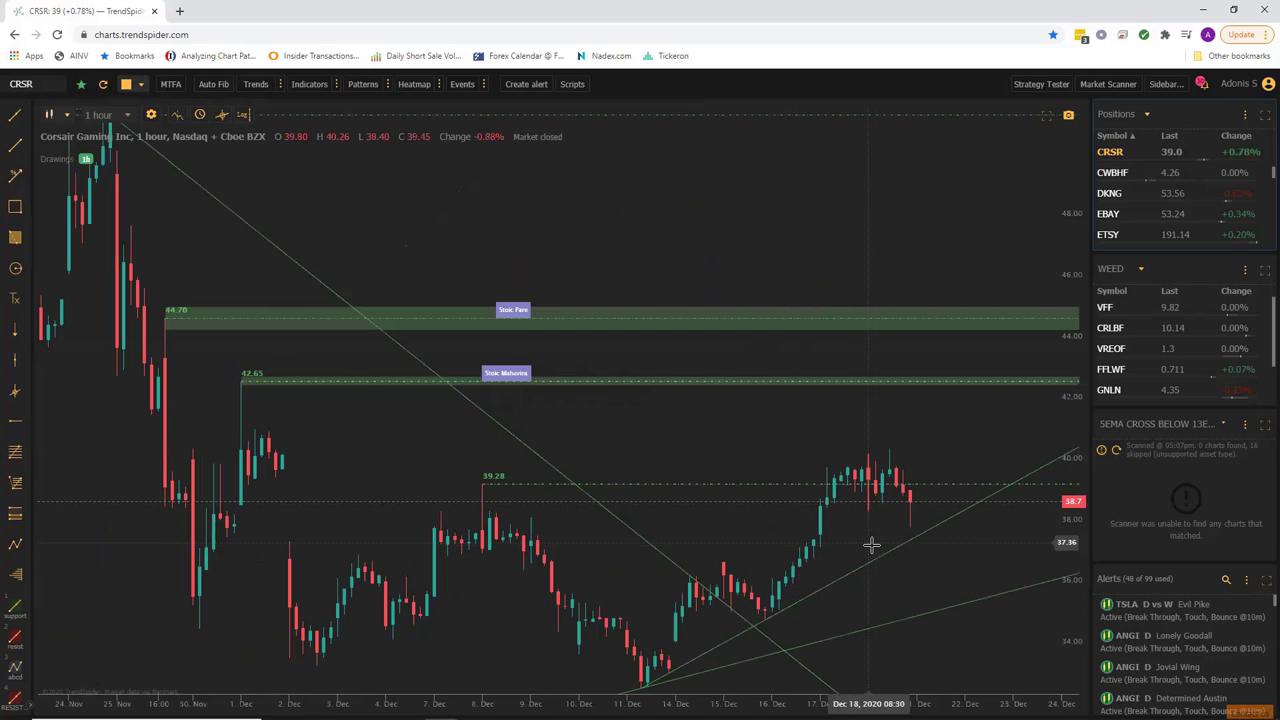
Make the steeper ascending ray from the mid-December low visible on All Time Frames
right_click(878, 560)
left_click(905, 543)
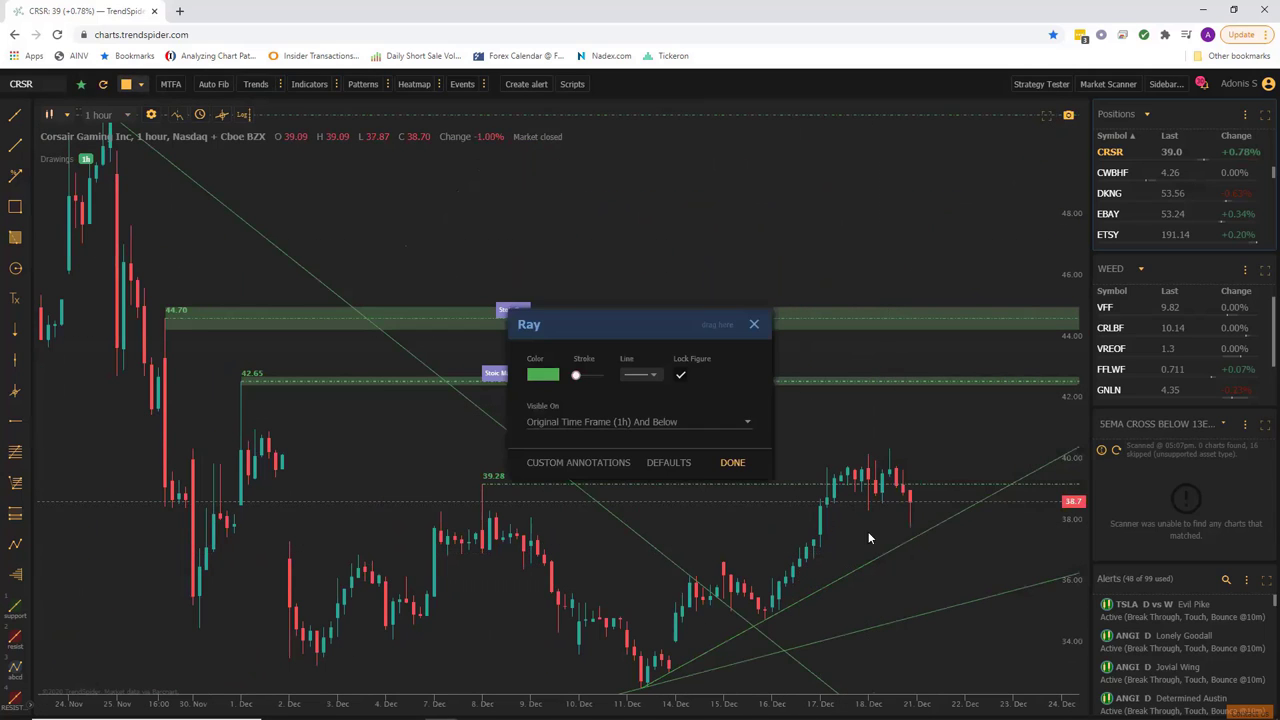
left_click(650, 424)
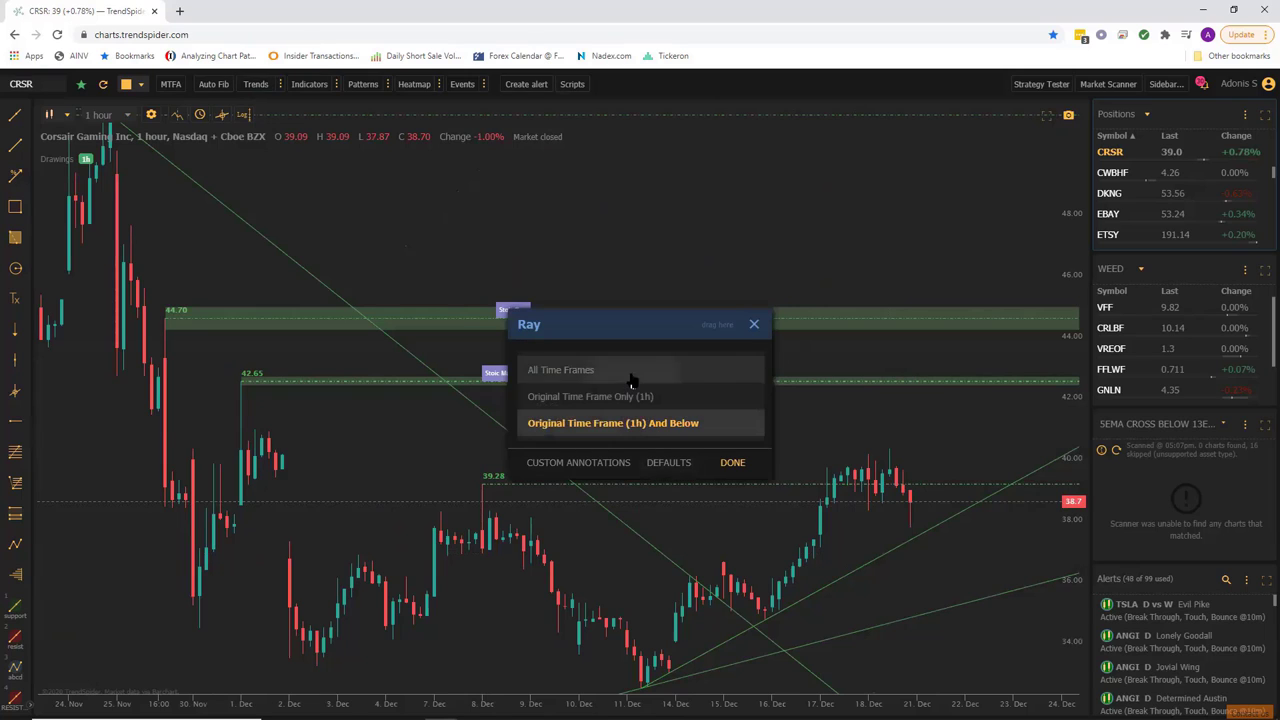
left_click(631, 381)
left_click(732, 463)
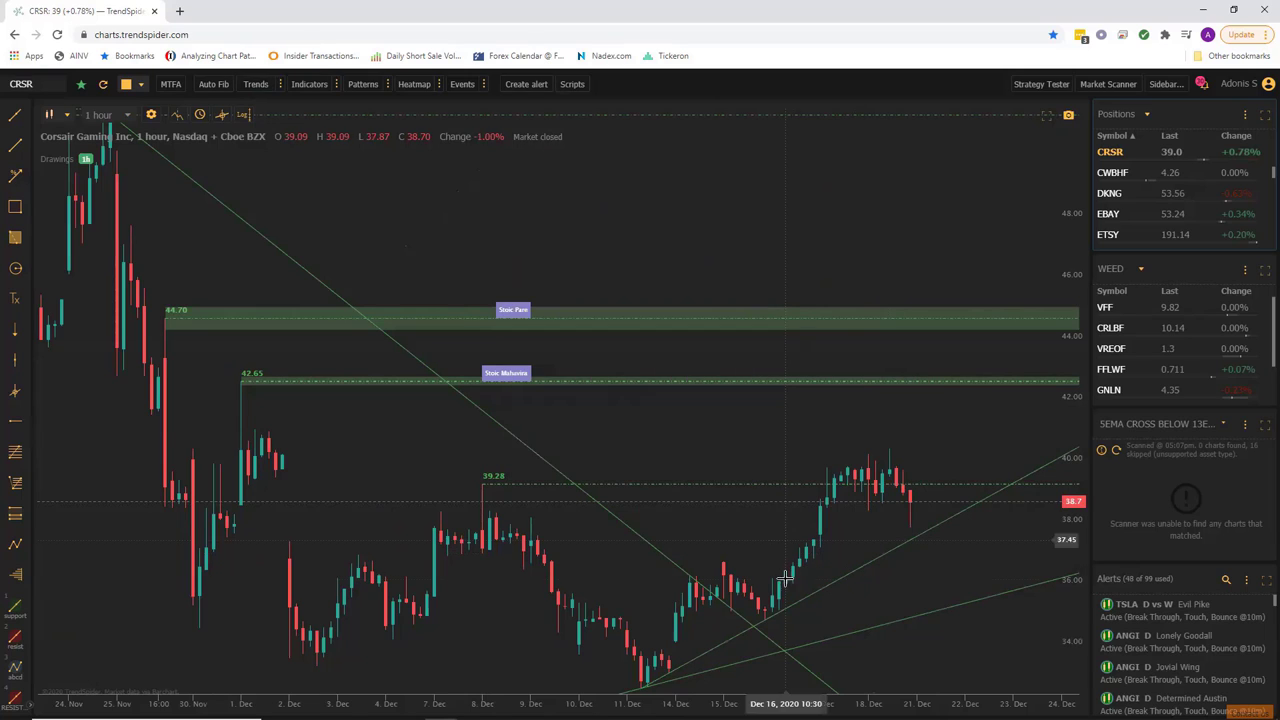
Make the descending ray from the November peak visible on All Time Frames
right_click(655, 550)
left_click(680, 540)
left_click(648, 424)
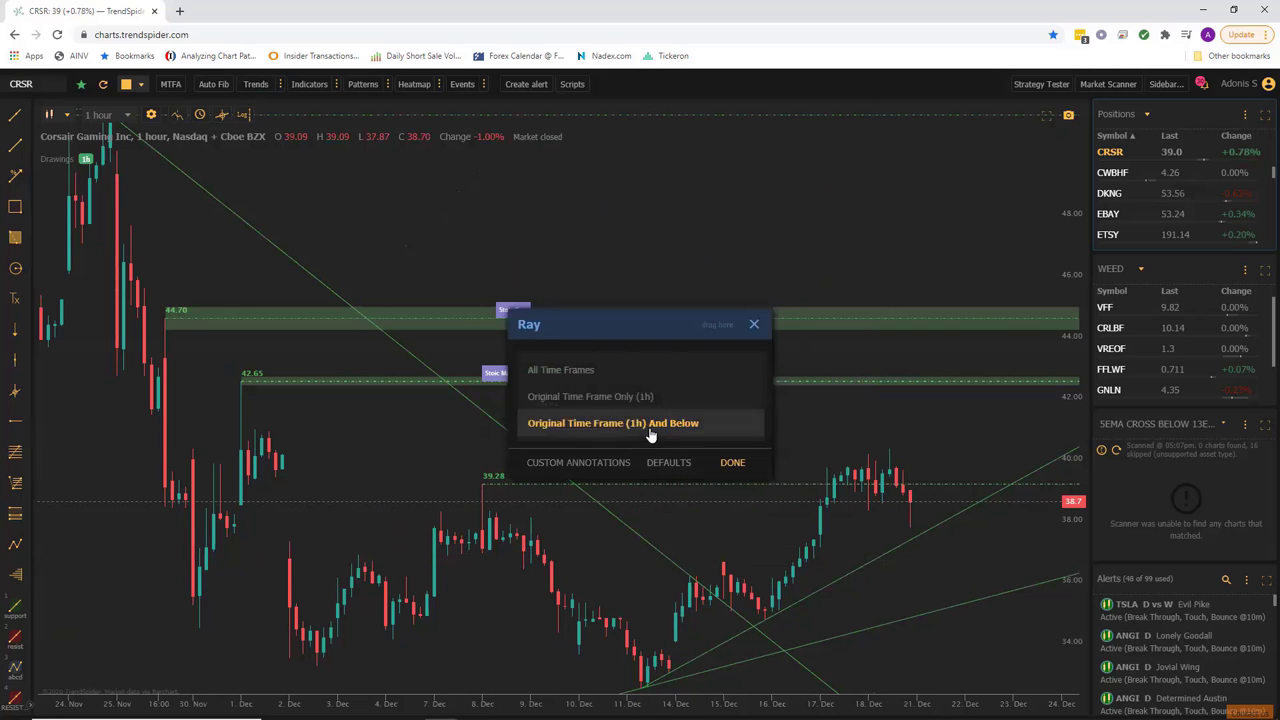
left_click(646, 370)
left_click(733, 463)
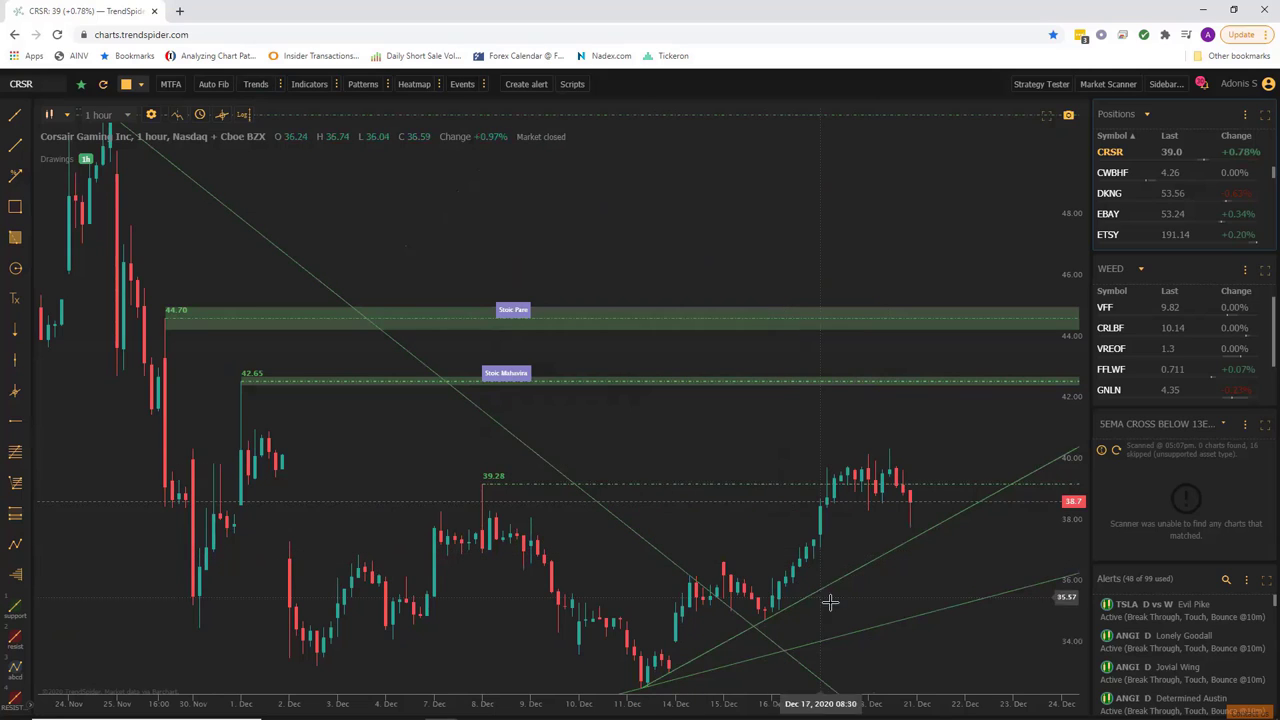
right_click(836, 583)
left_click(858, 568)
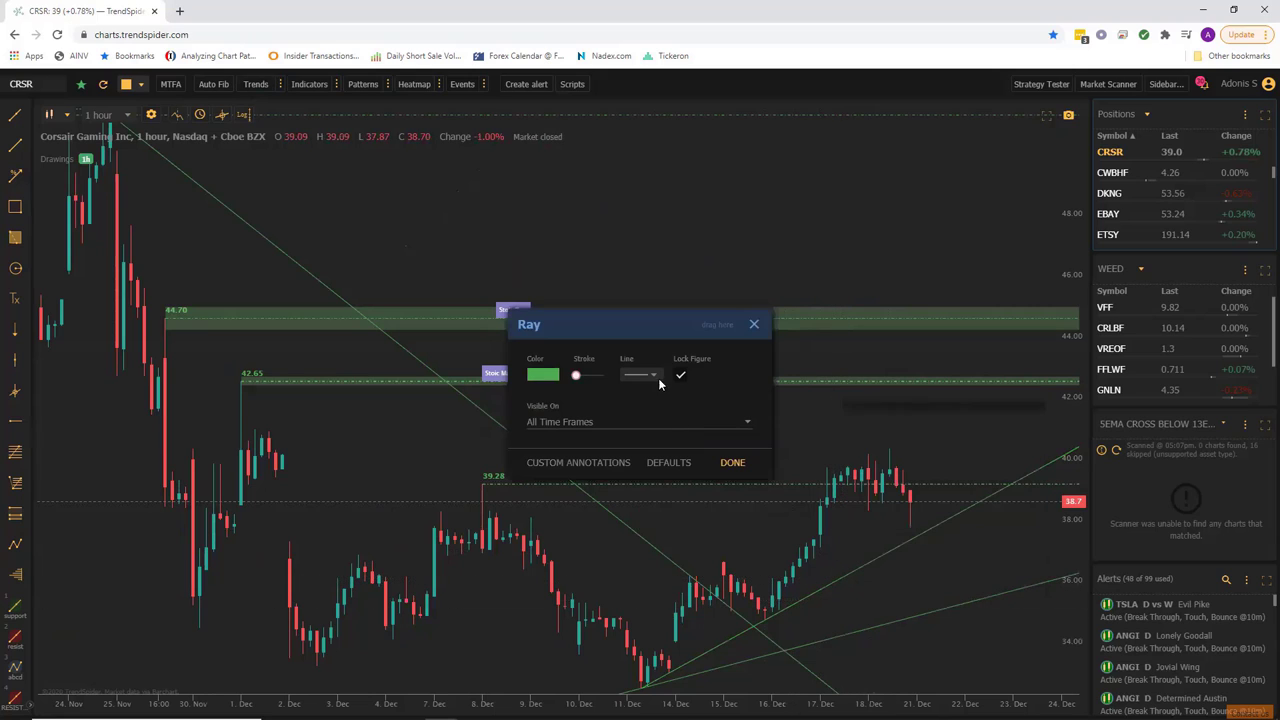
left_click(732, 463)
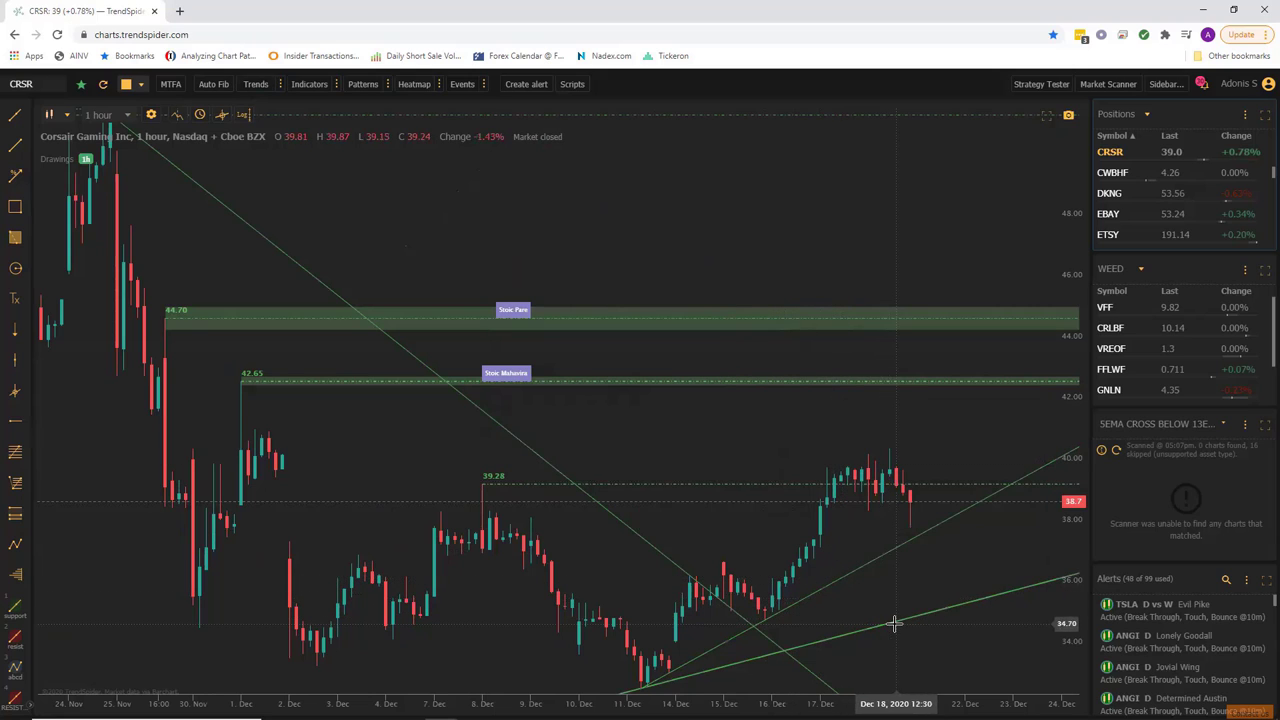
Make the shallower ascending ray beneath the December lows visible on All Time Frames
right_click(895, 623)
left_click(920, 606)
left_click(663, 423)
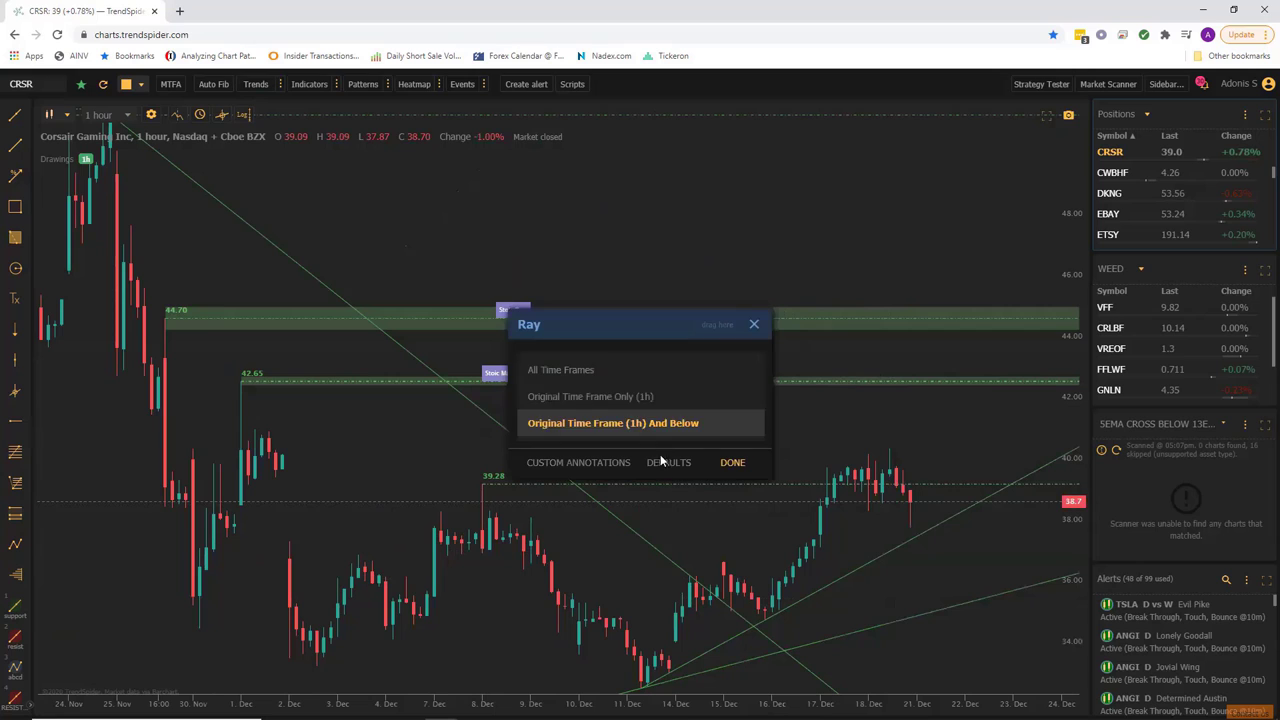
left_click(660, 372)
left_click(734, 464)
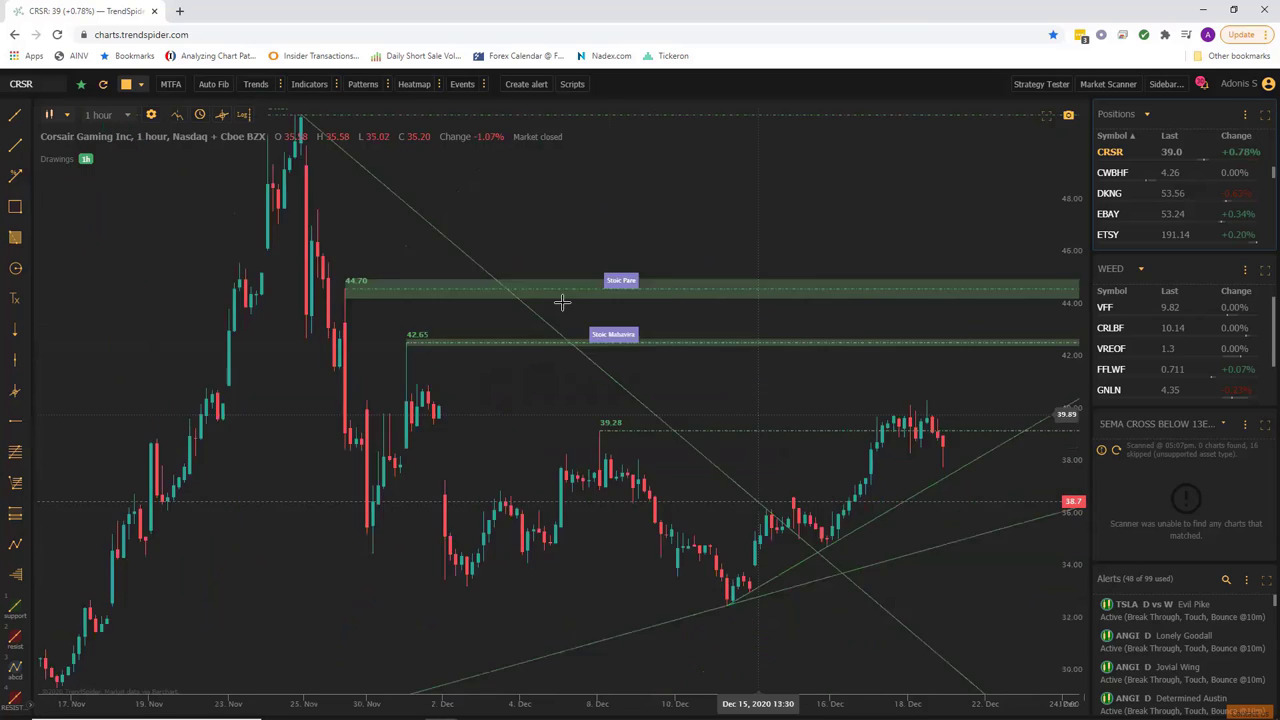
Switch the CRSR chart to the Daily timeframe and turn on Auto Fib
scroll(562, 302, "down", 2)
left_click(128, 115)
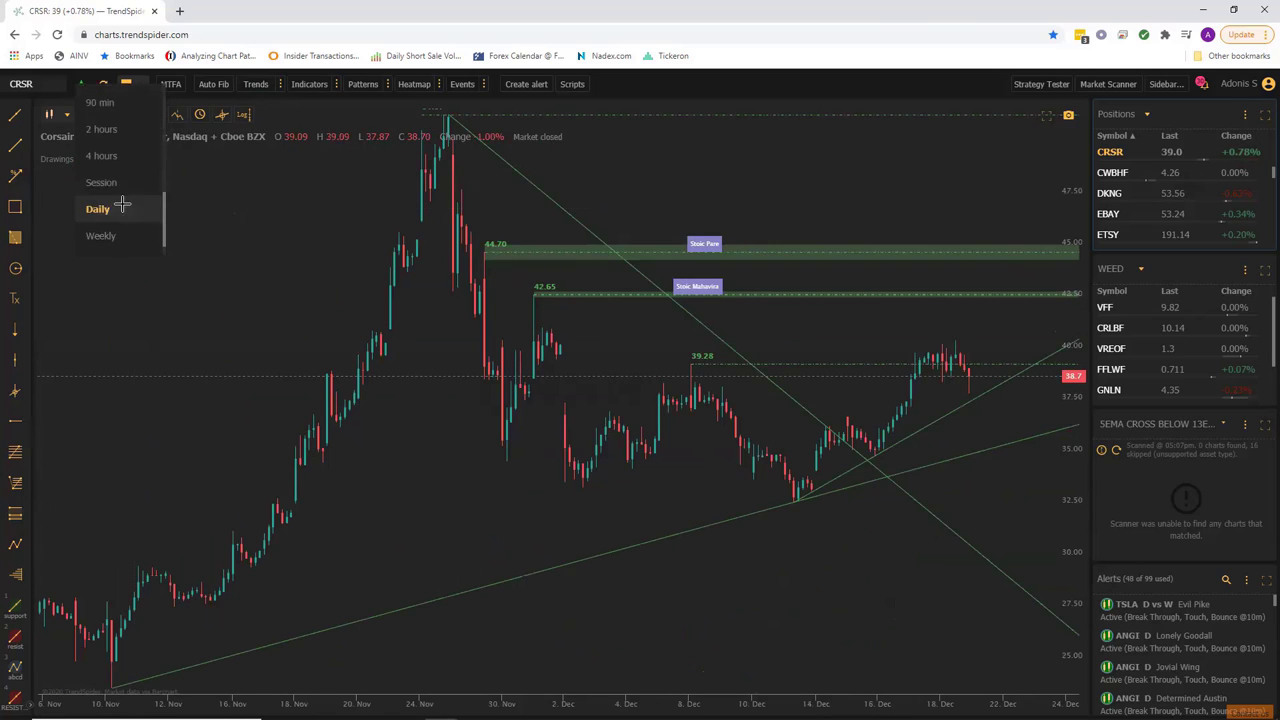
left_click(121, 205)
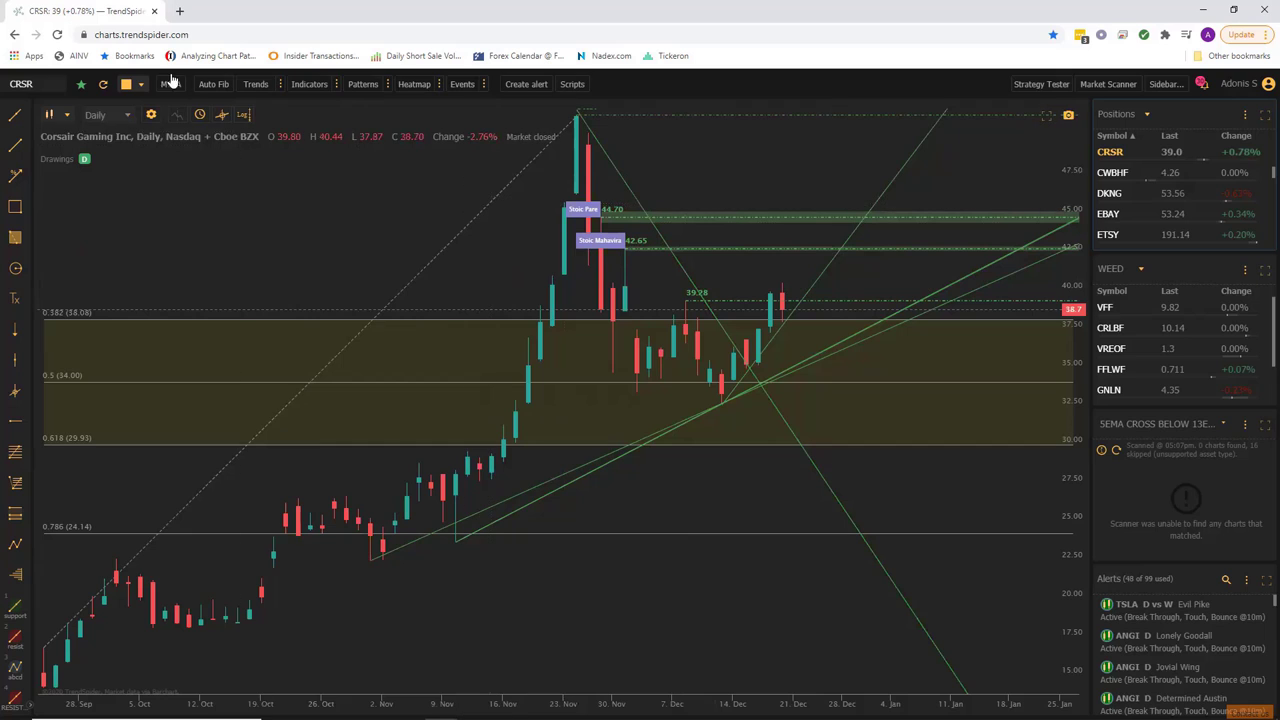
left_click(215, 85)
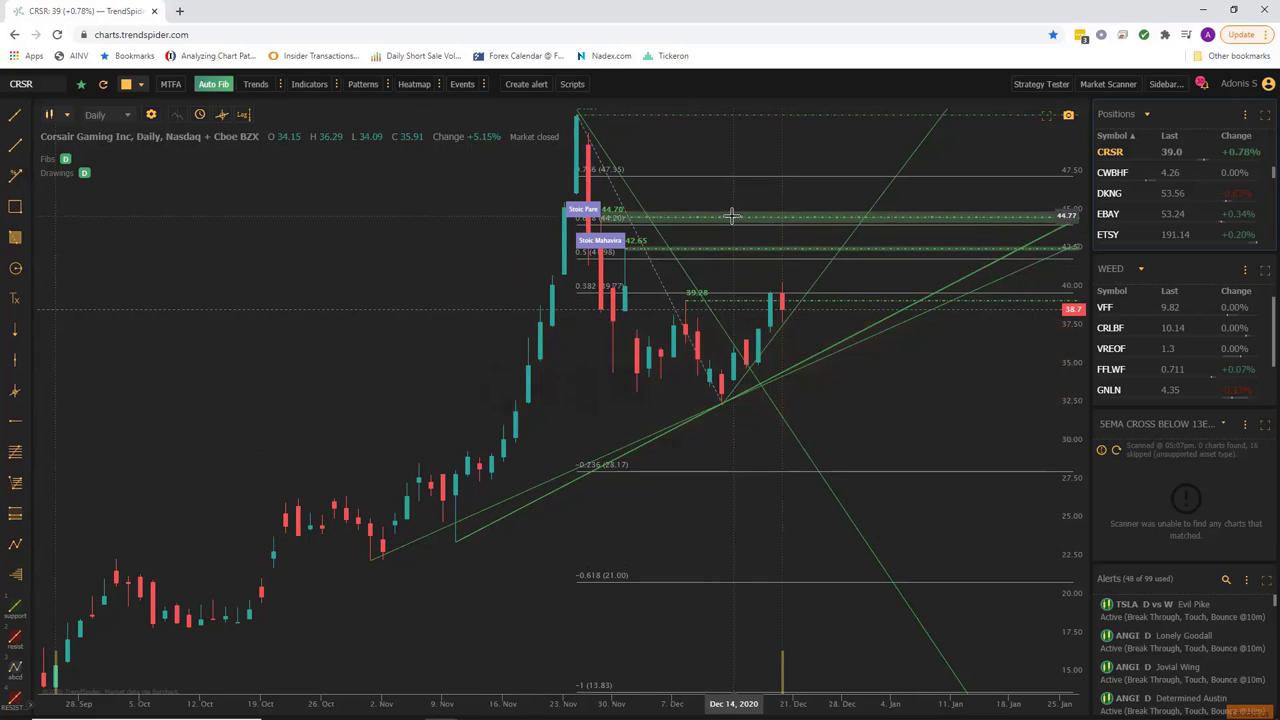
Delete the ascending and descending rays from the CRSR daily chart, leaving the Fibonacci levels and horizontal price levels
left_click(840, 340)
key("Delete")
left_click(831, 353)
key("Delete")
left_click(757, 378)
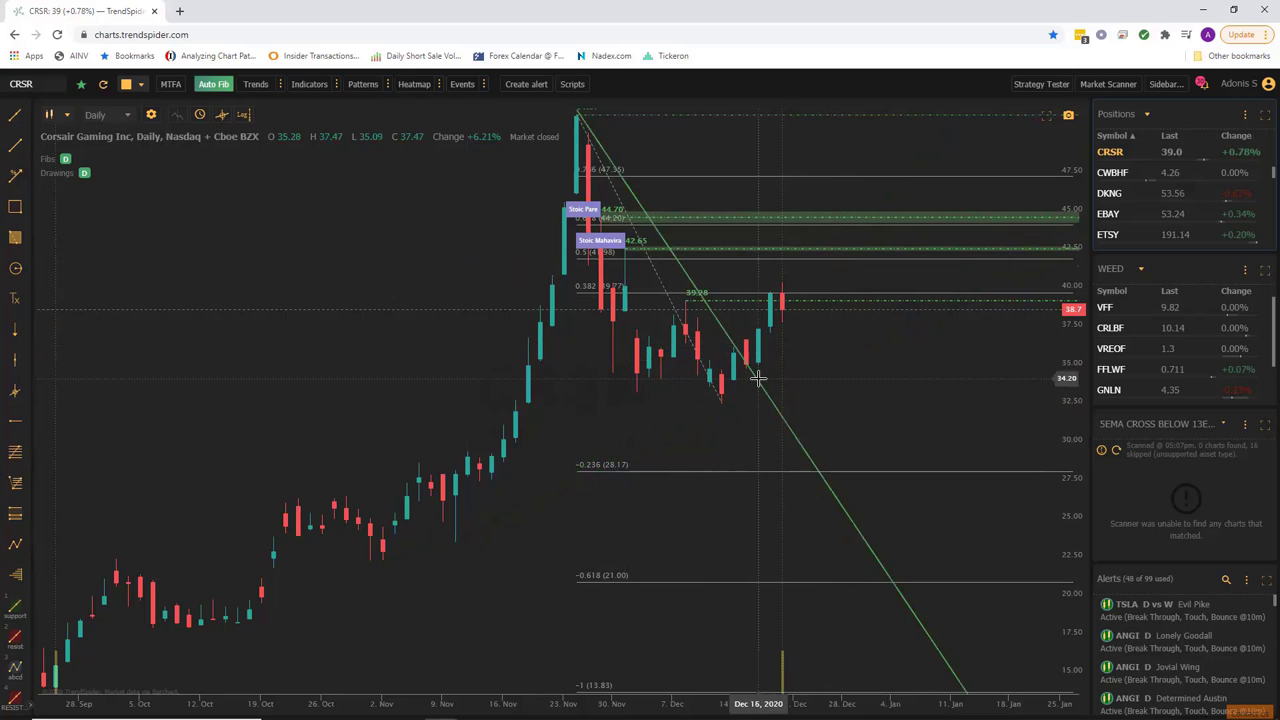
key("Delete")
scroll(811, 358, "up", 1)
scroll(811, 358, "up", 1)
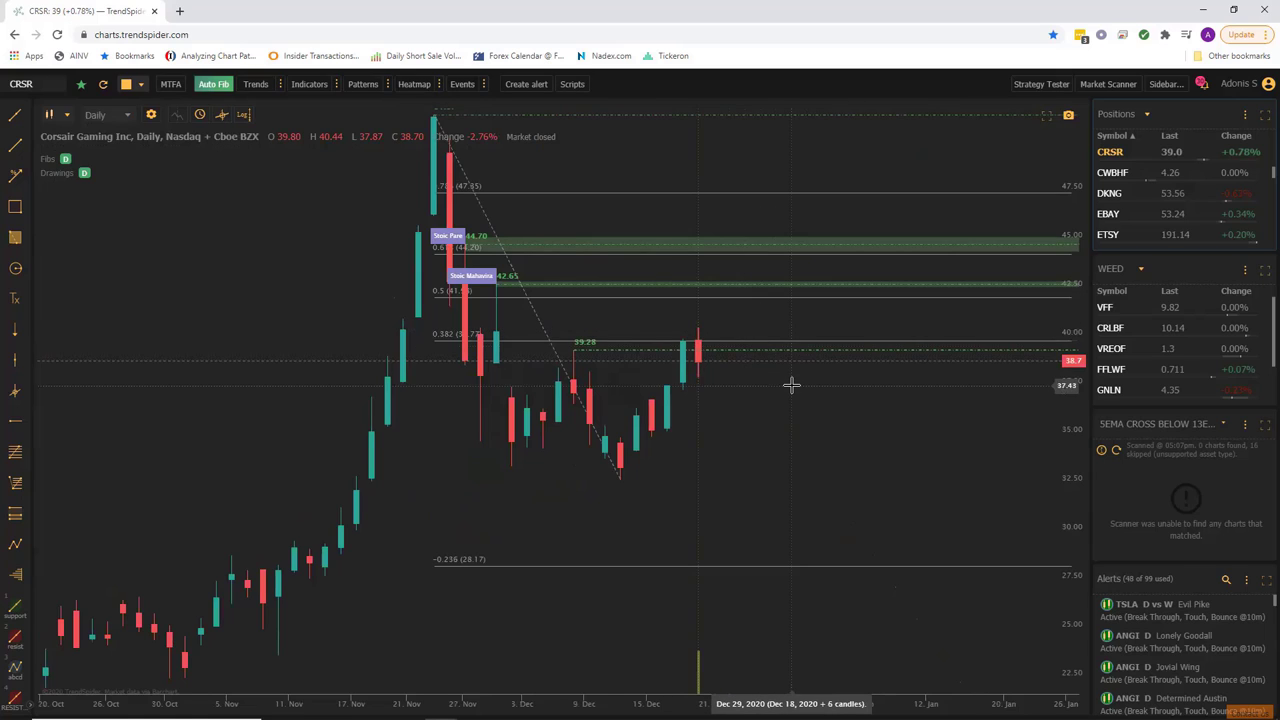
scroll(791, 385, "down", 1)
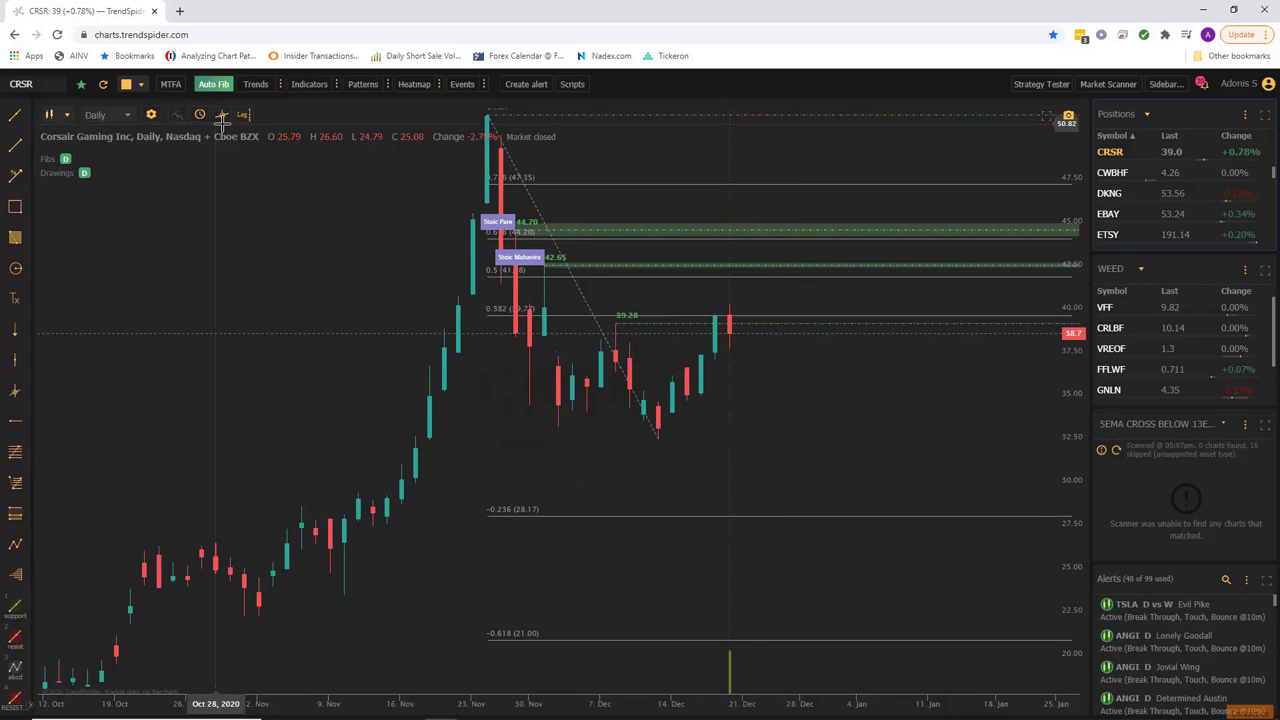
View the automatic Fibonacci levels on CRSR's 1 hour timeframe
left_click(125, 118)
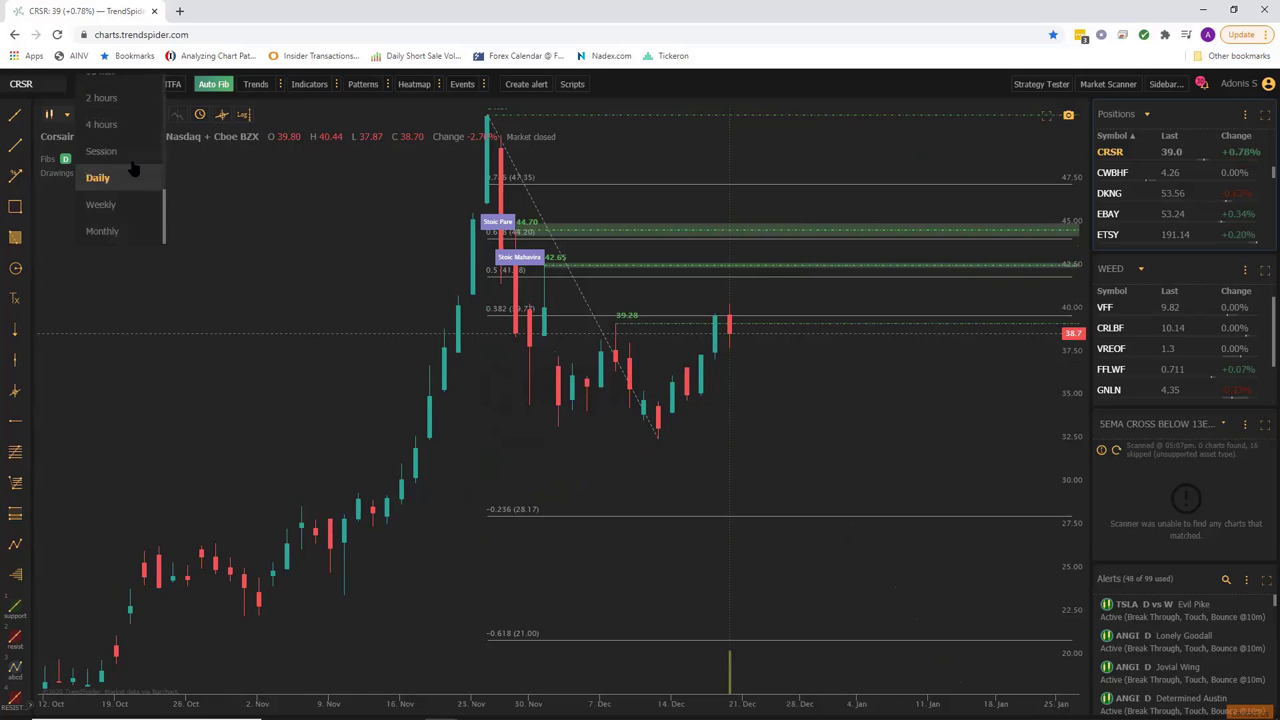
scroll(122, 193, "up", 1)
left_click(112, 85)
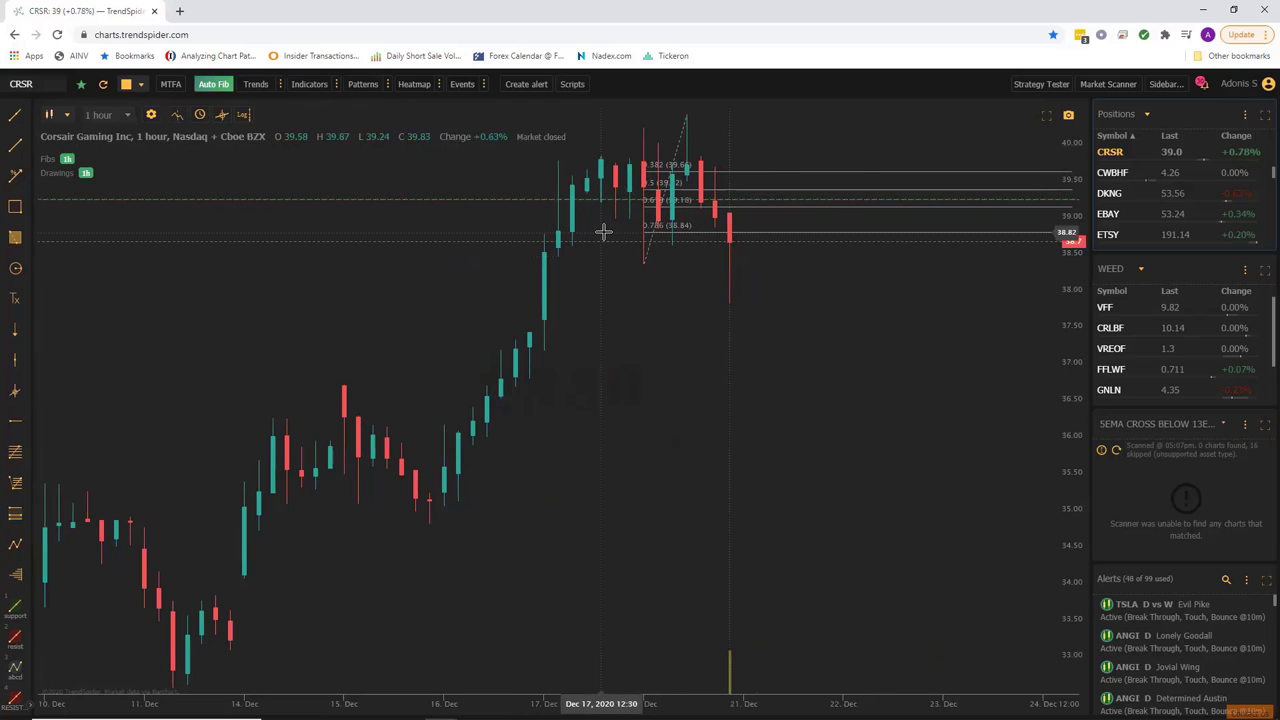
scroll(810, 503, "down", 1)
scroll(810, 503, "down", 1)
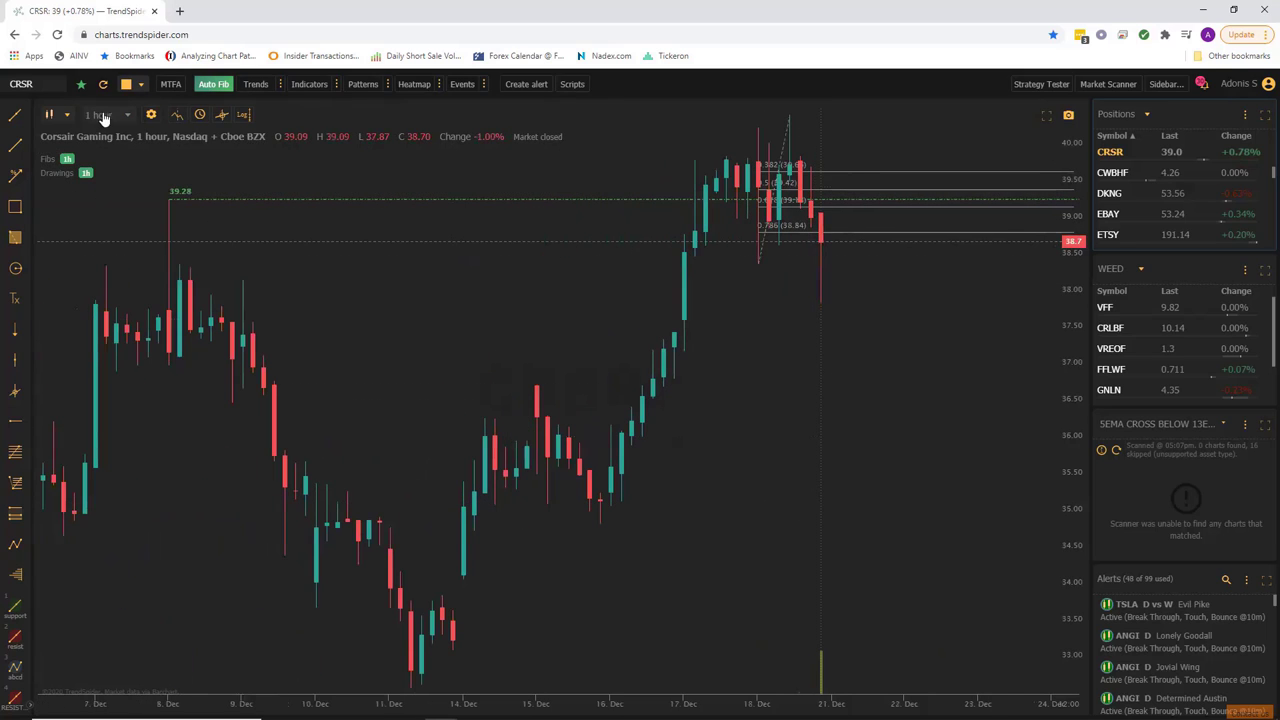
Return the CRSR chart with its Fibonacci levels to the Daily timeframe
left_click(100, 114)
scroll(115, 212, "down", 2)
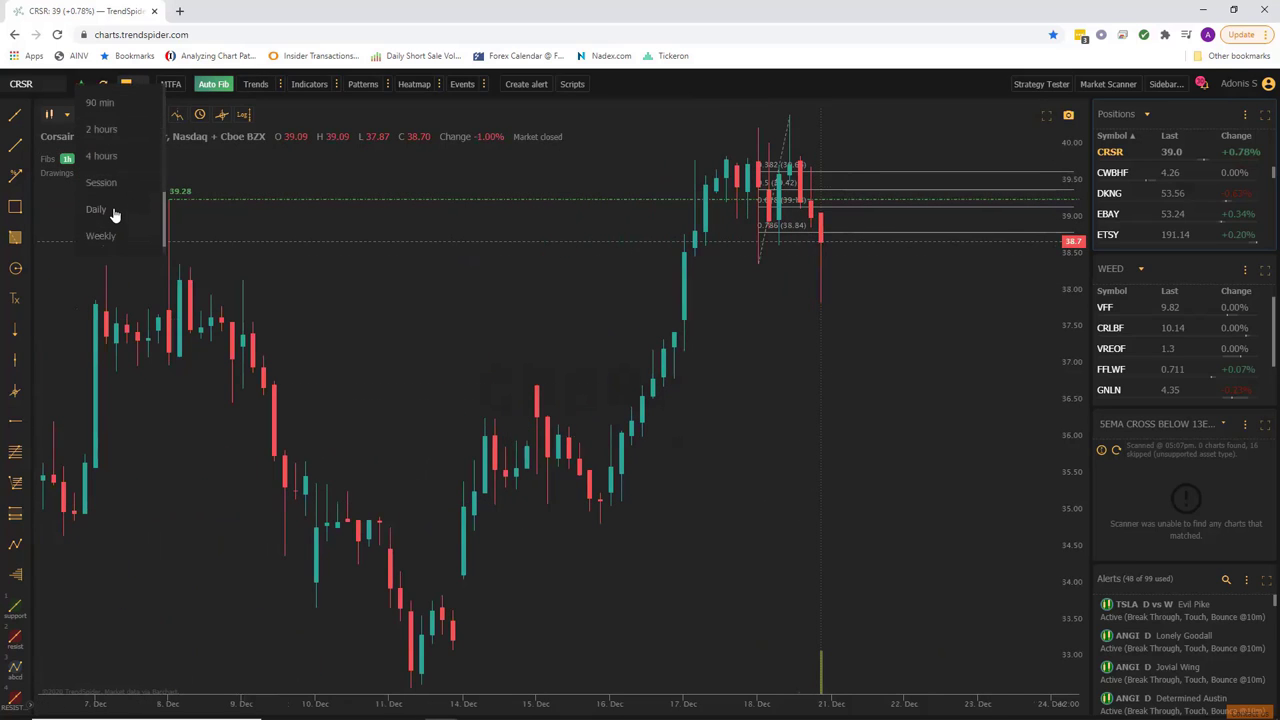
left_click(96, 210)
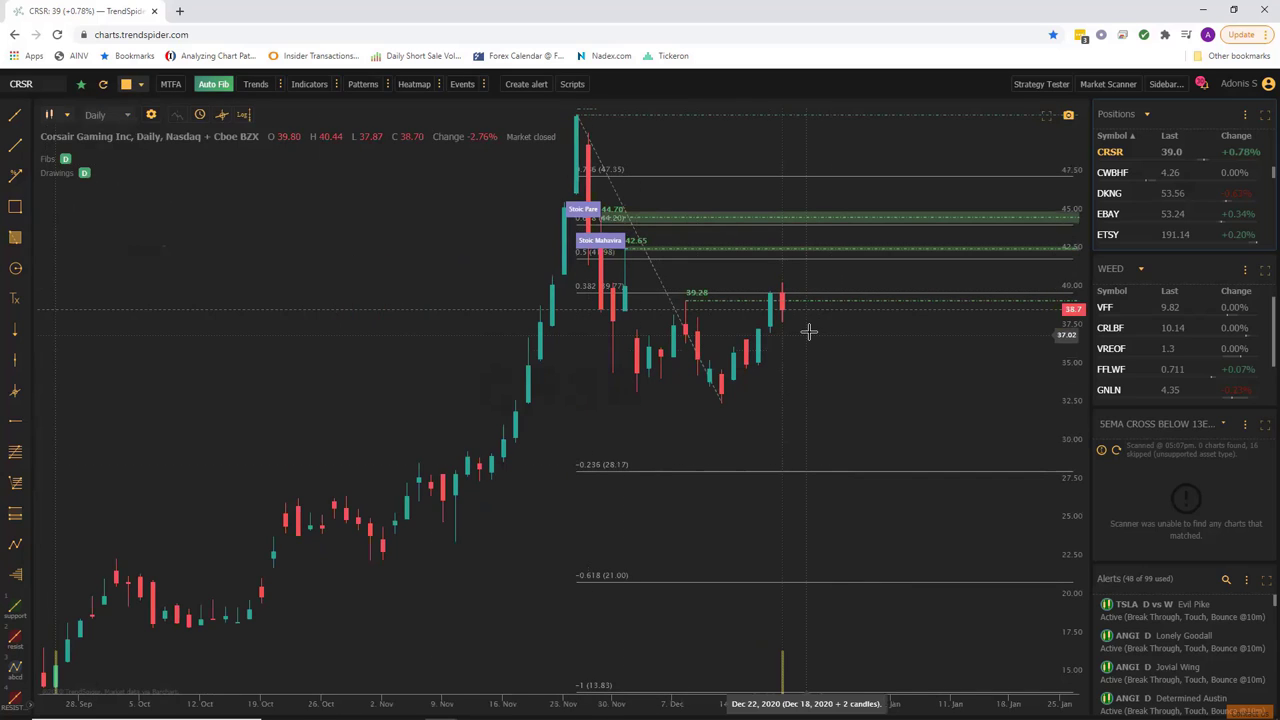
scroll(807, 324, "up", 2)
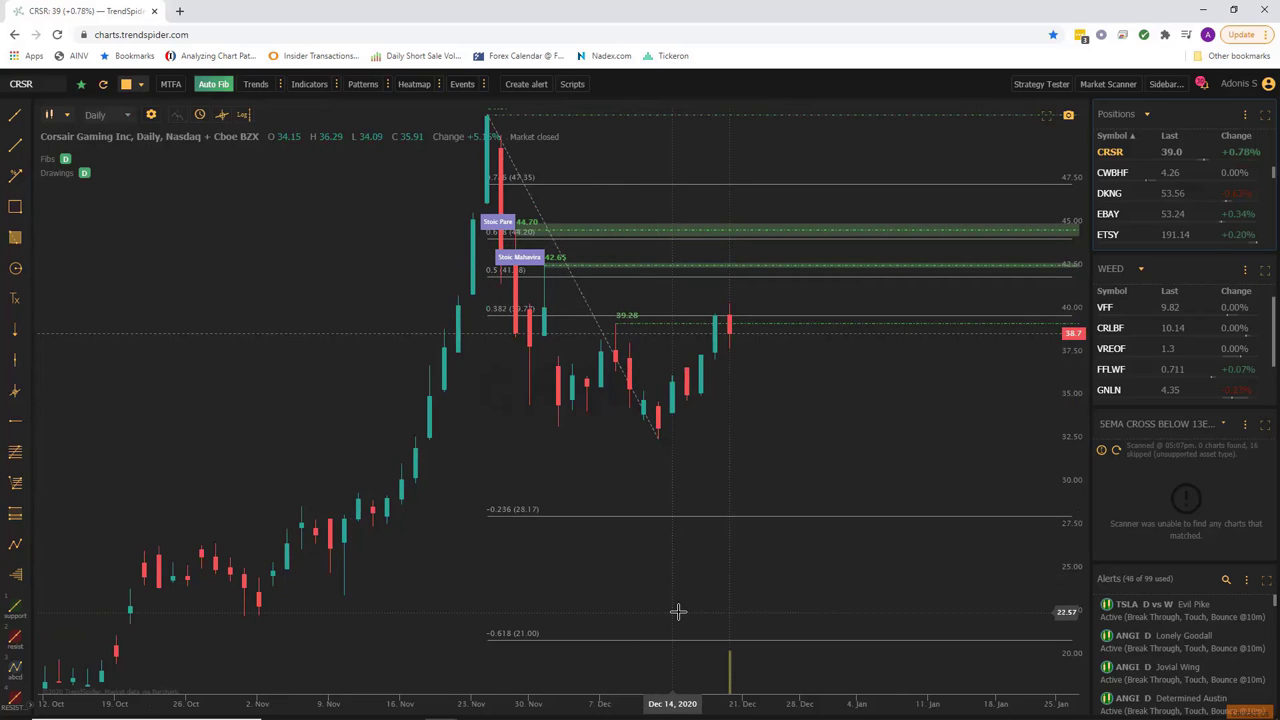
Open the CRSR Fib Sequence properties, try showing Level 1 (0), and hide that level again
right_click(641, 516)
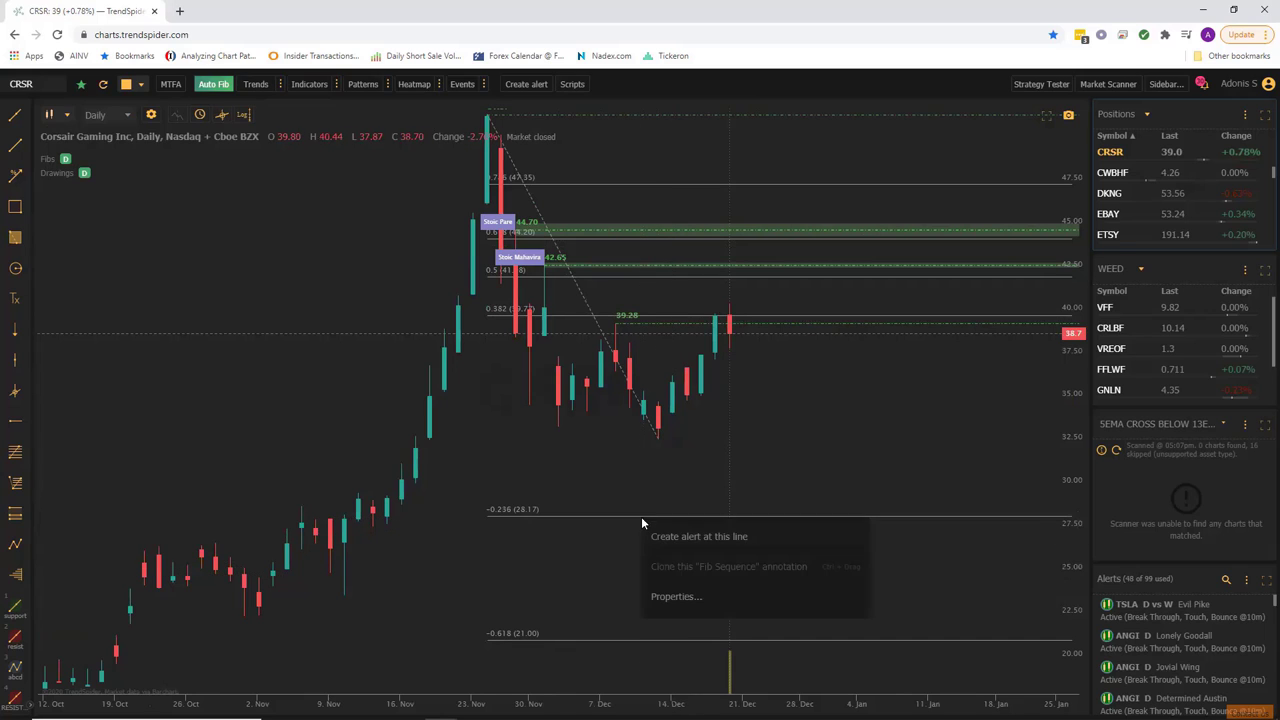
left_click(668, 596)
left_click_drag(654, 268, 296, 283)
left_click(195, 333)
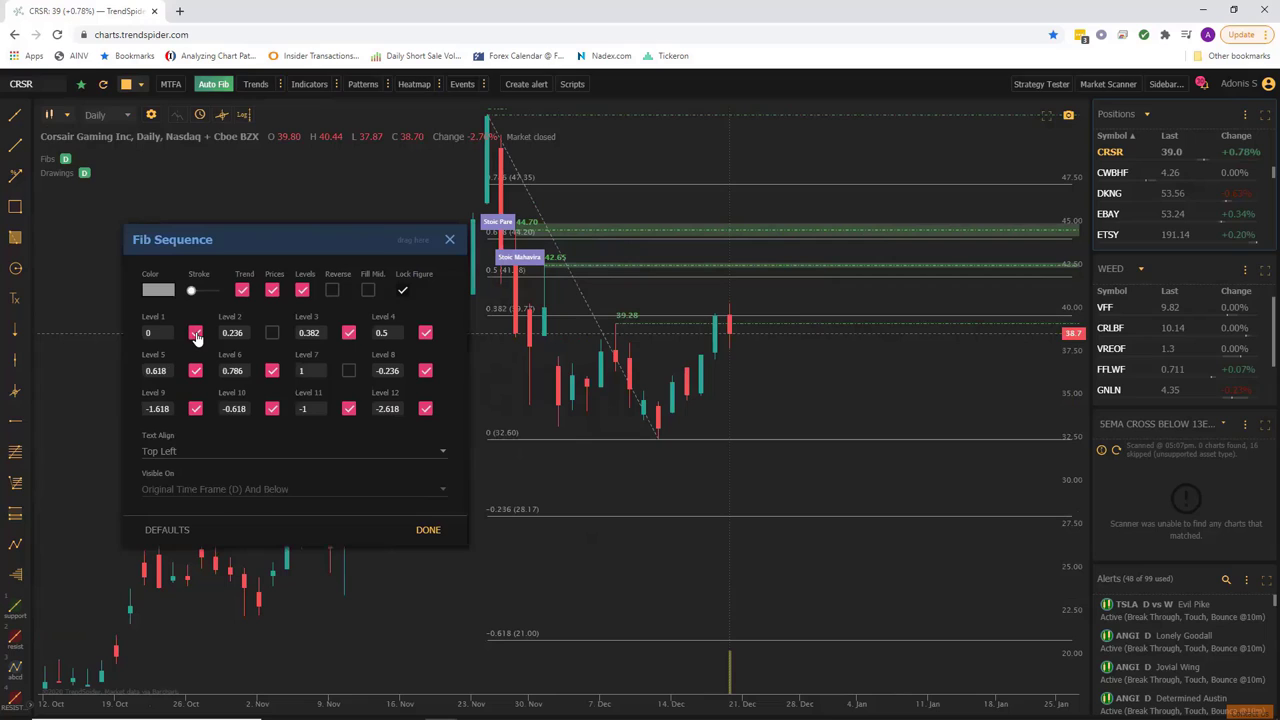
left_click(195, 333)
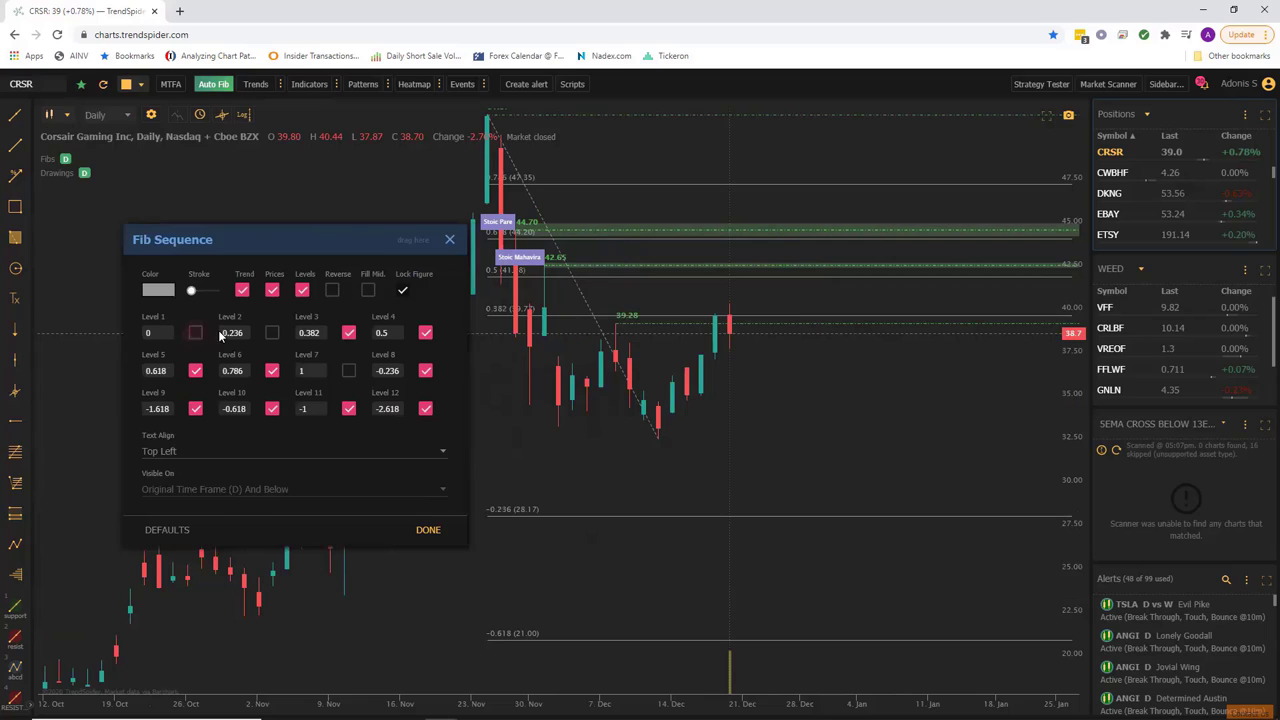
Try the Reverse and Fill Mid. options on the Fib Sequence, turn both back off, and close the properties
left_click(332, 291)
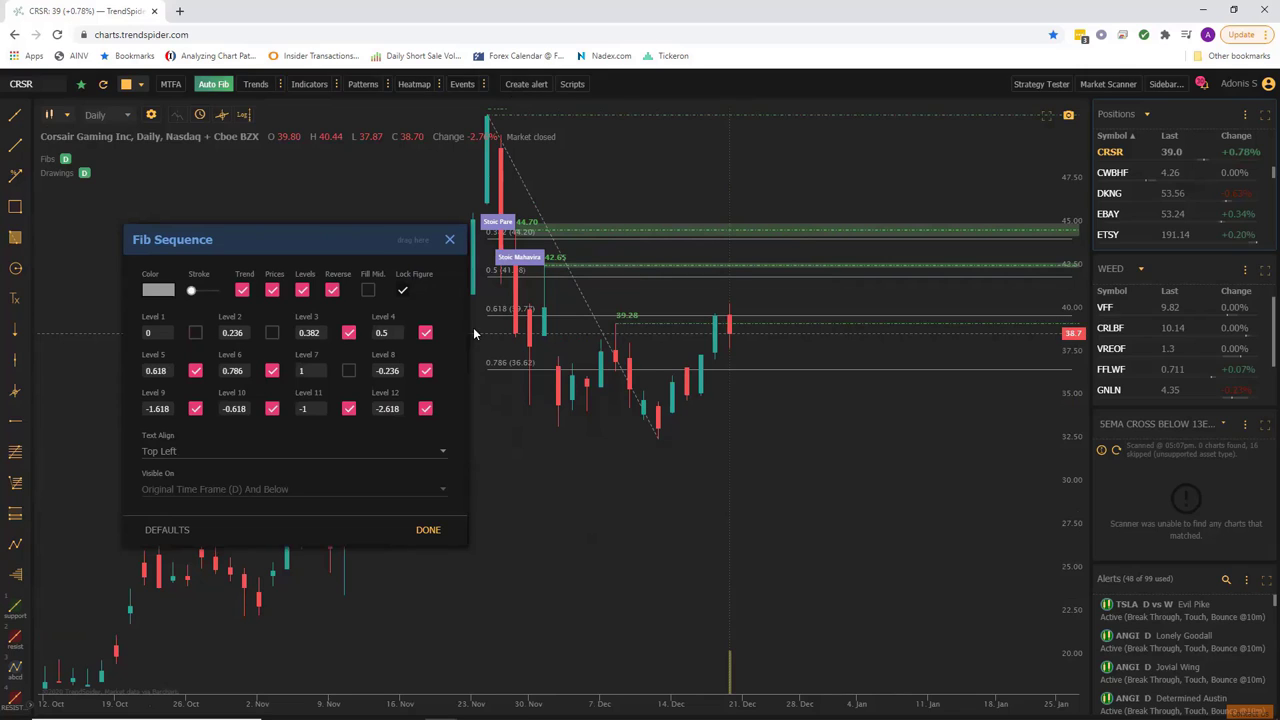
left_click(333, 291)
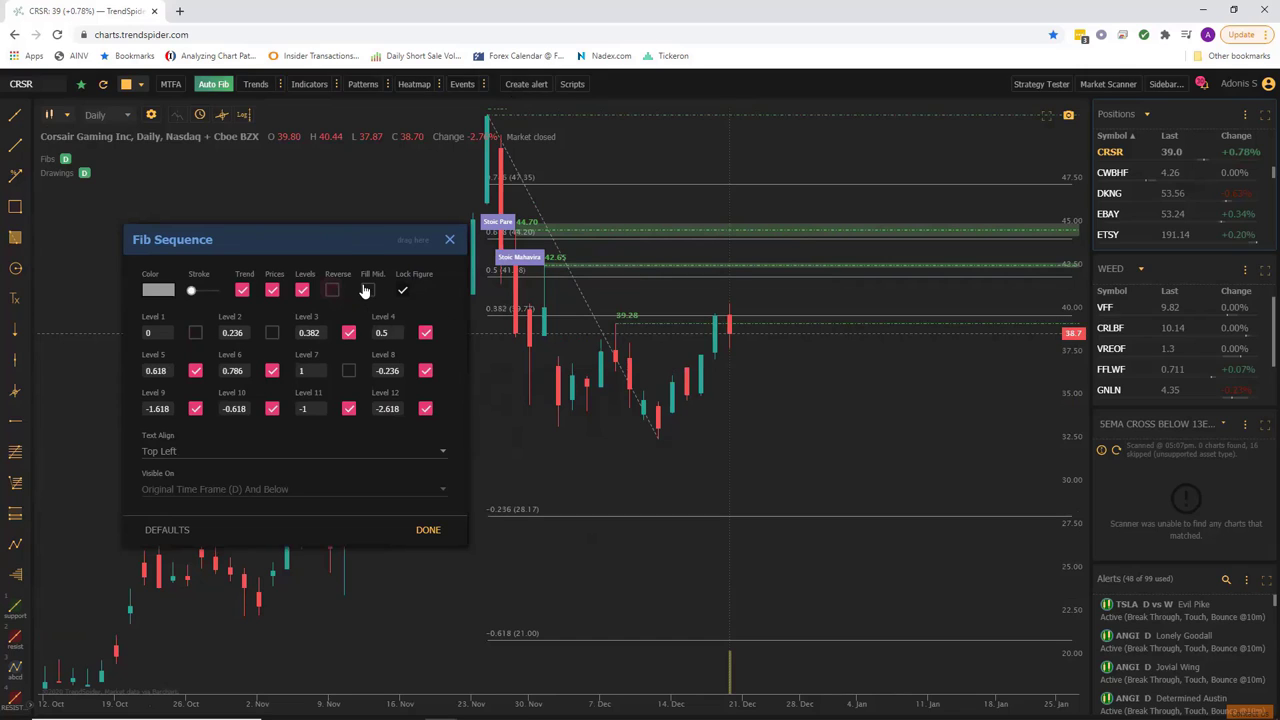
left_click(368, 291)
left_click(369, 291)
left_click(428, 531)
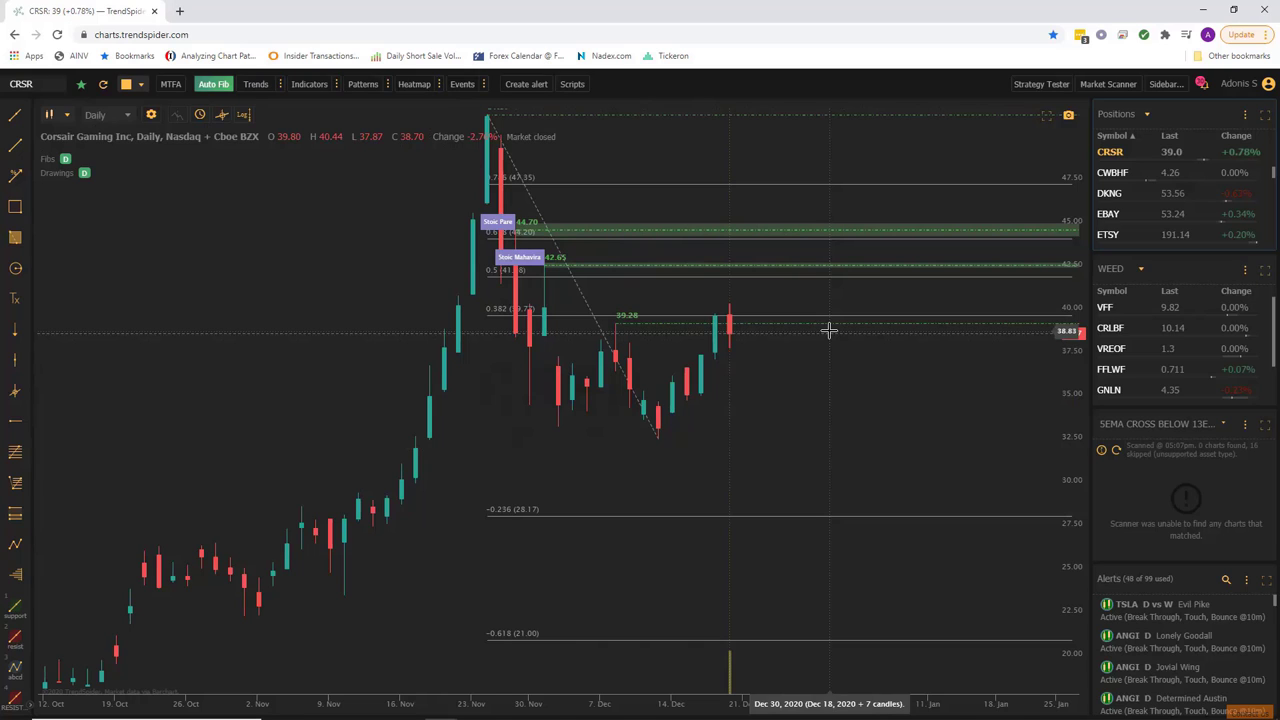
Turn off Auto Fib on the CRSR daily chart and change the chart type to Raindrop
left_click_drag(1080, 218, 1074, 284)
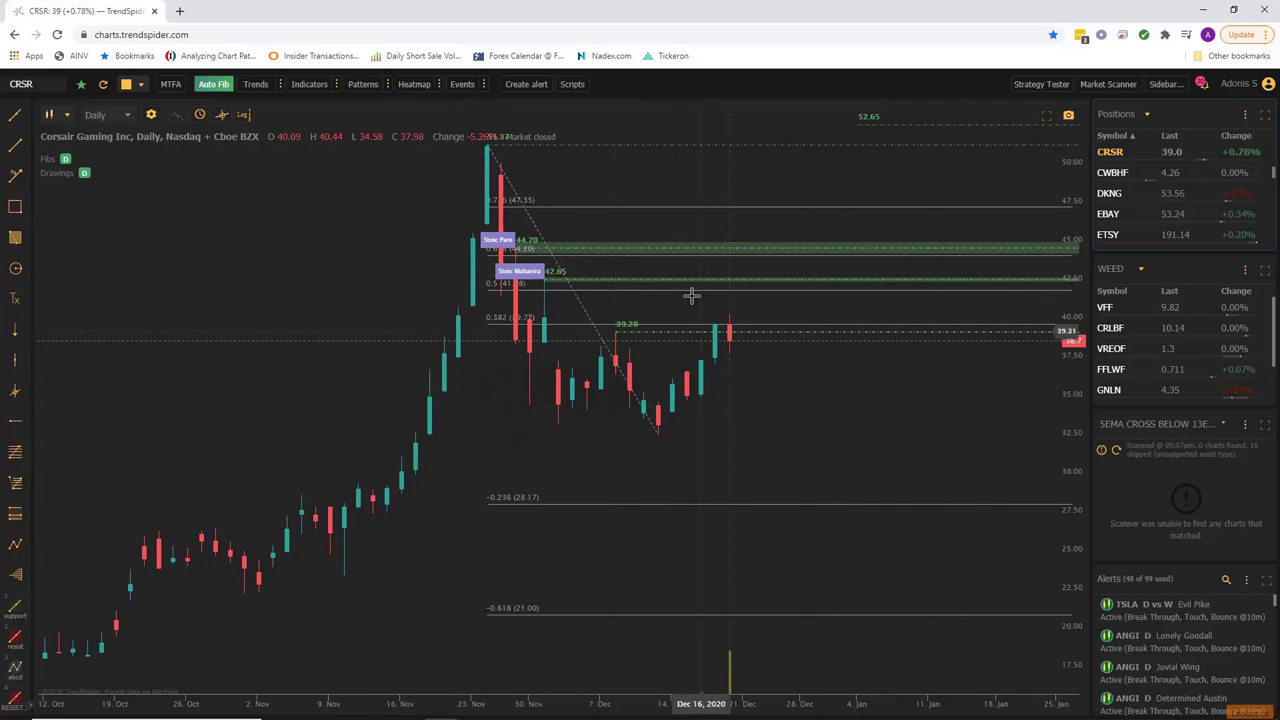
left_click(216, 85)
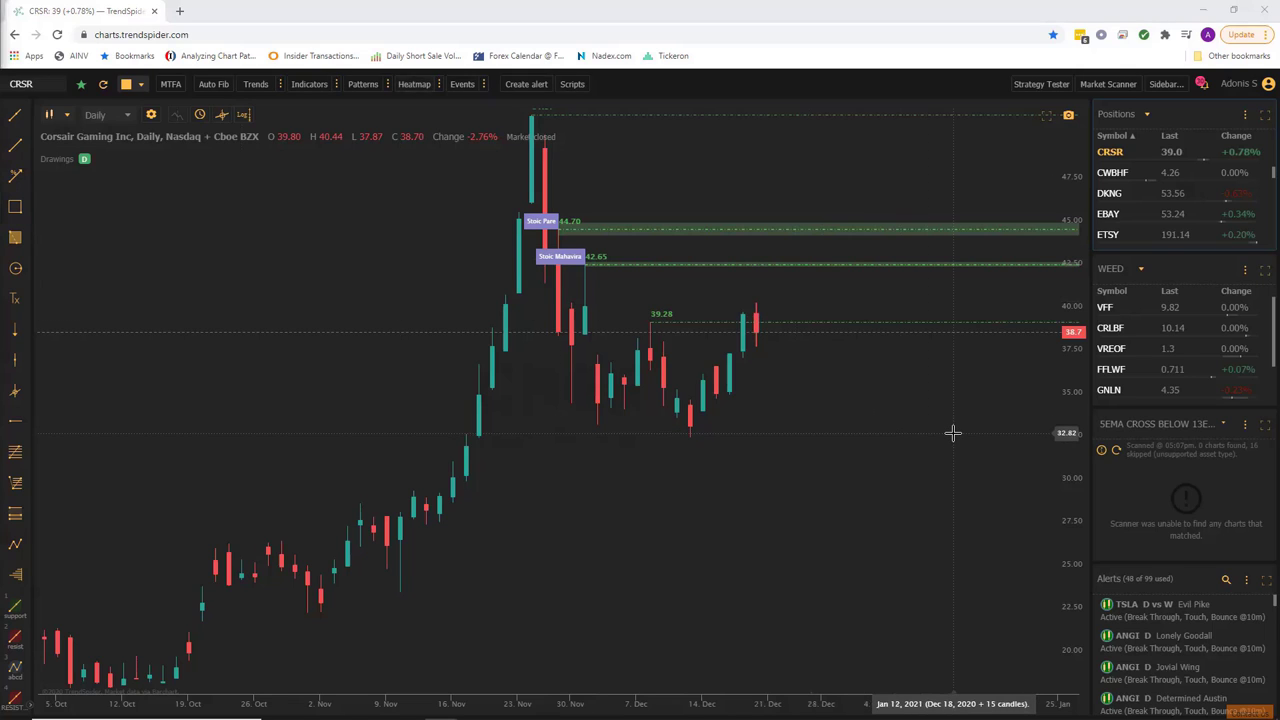
scroll(930, 425, "down", 1)
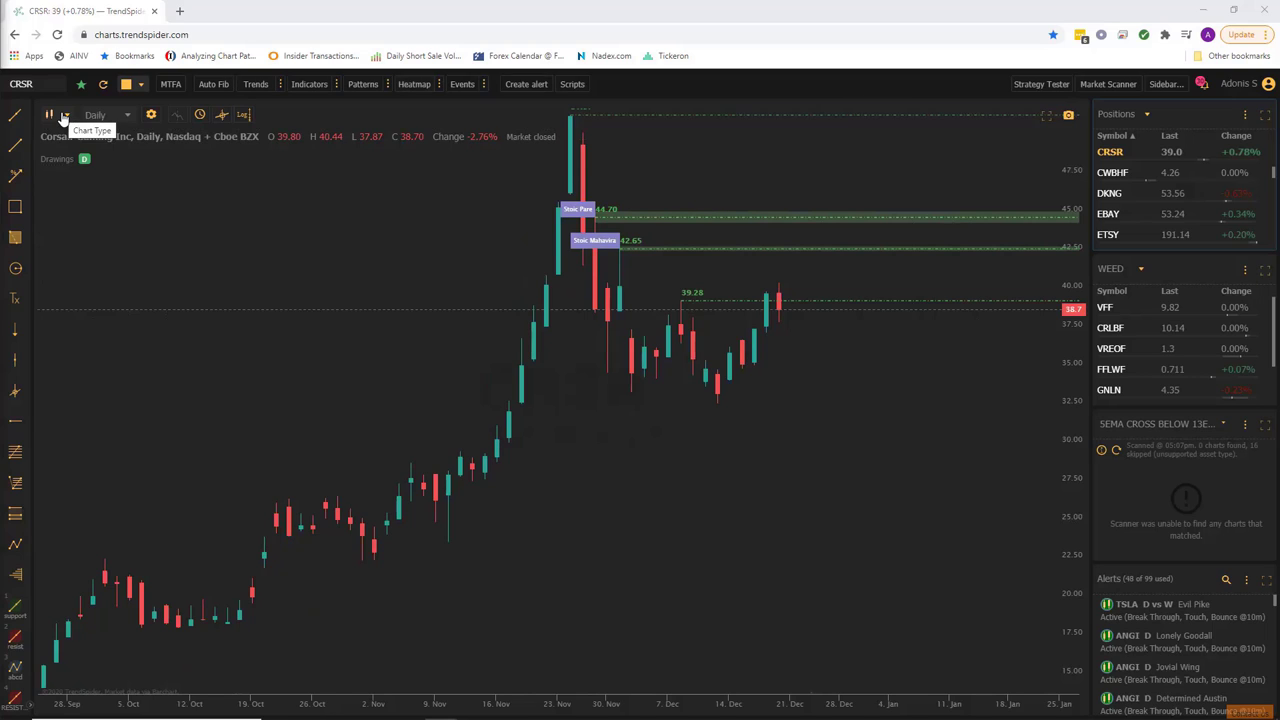
left_click(63, 117)
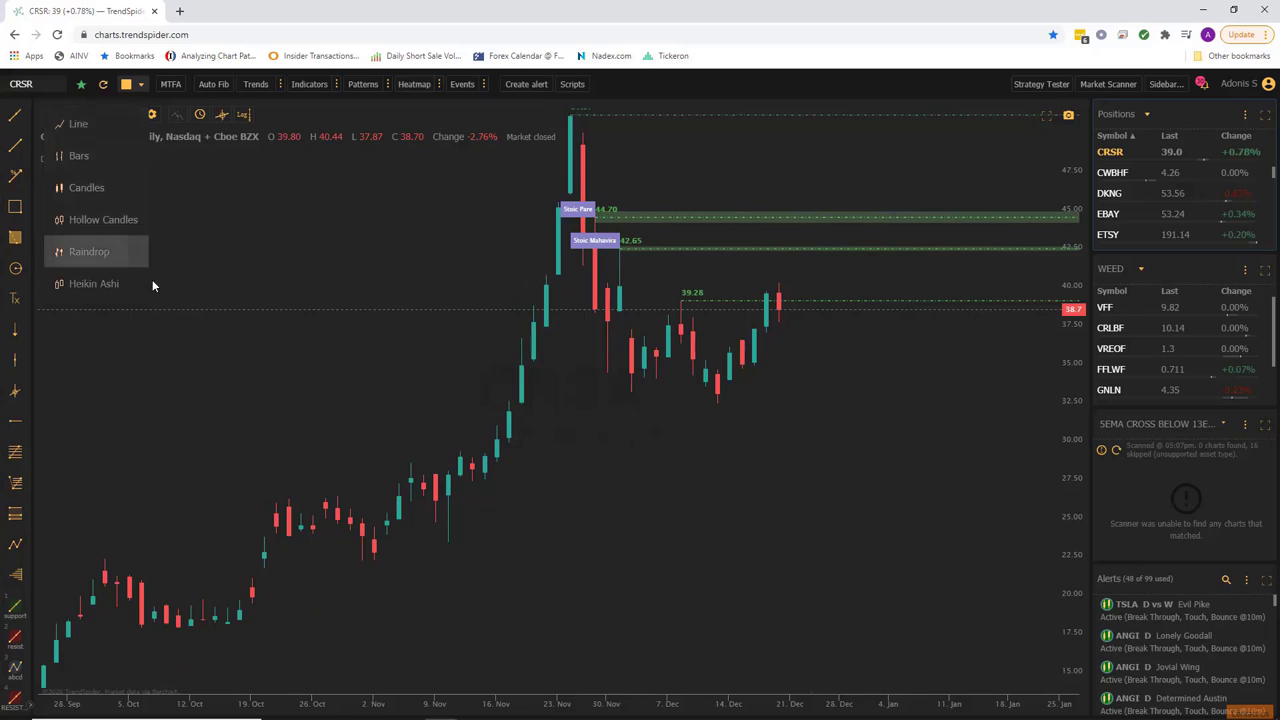
left_click(90, 258)
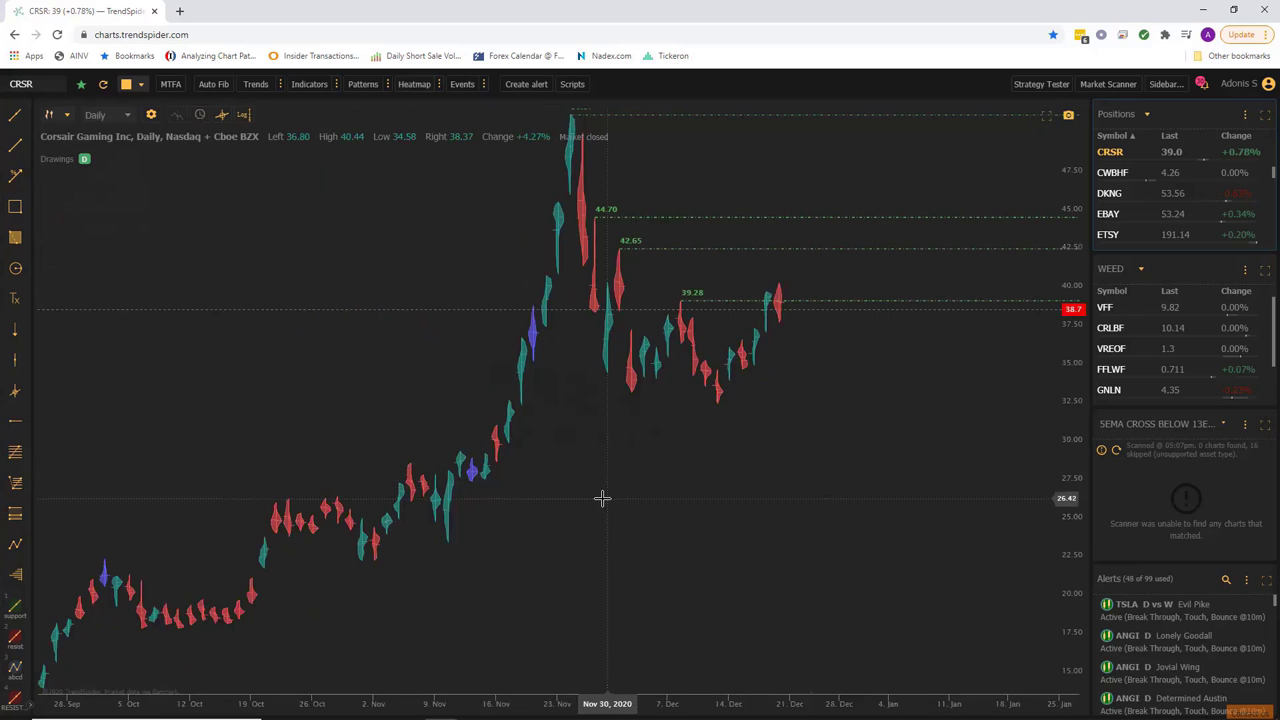
scroll(603, 500, "up", 5)
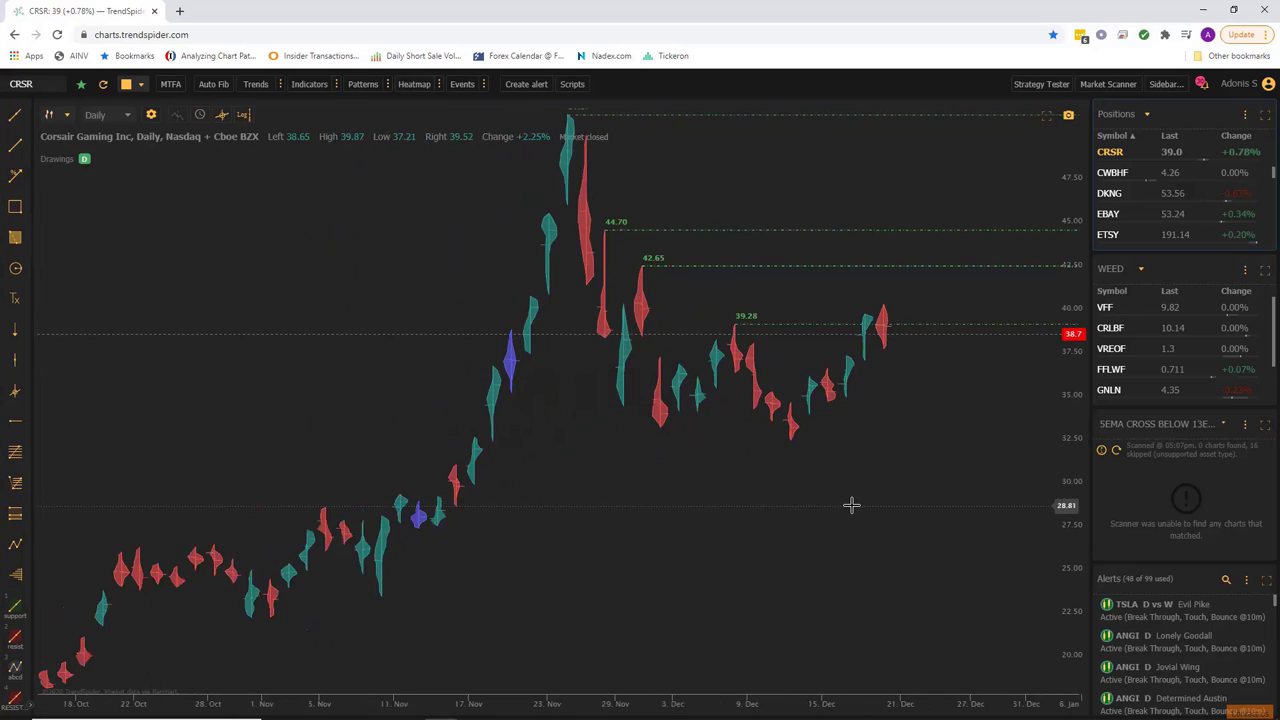
scroll(545, 510, "up", 2)
left_click_drag(534, 534, 663, 529)
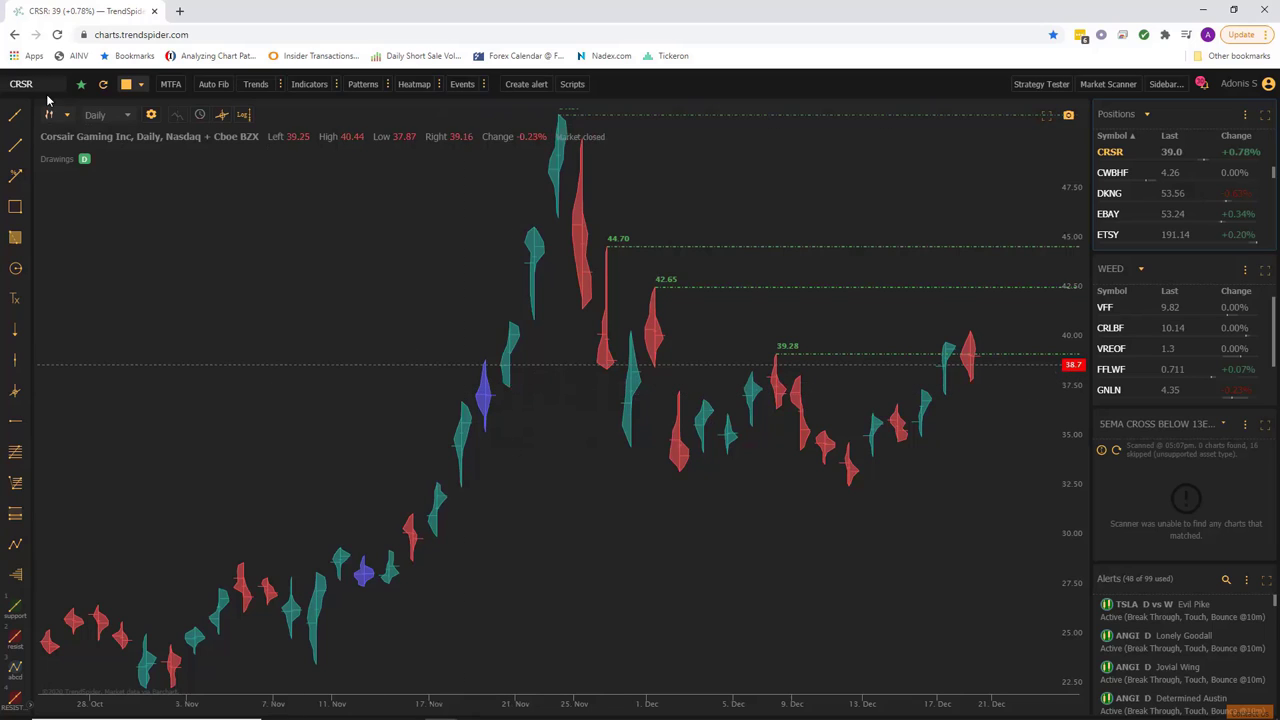
Load the SPY daily chart and hide its drawings
type("SPY")
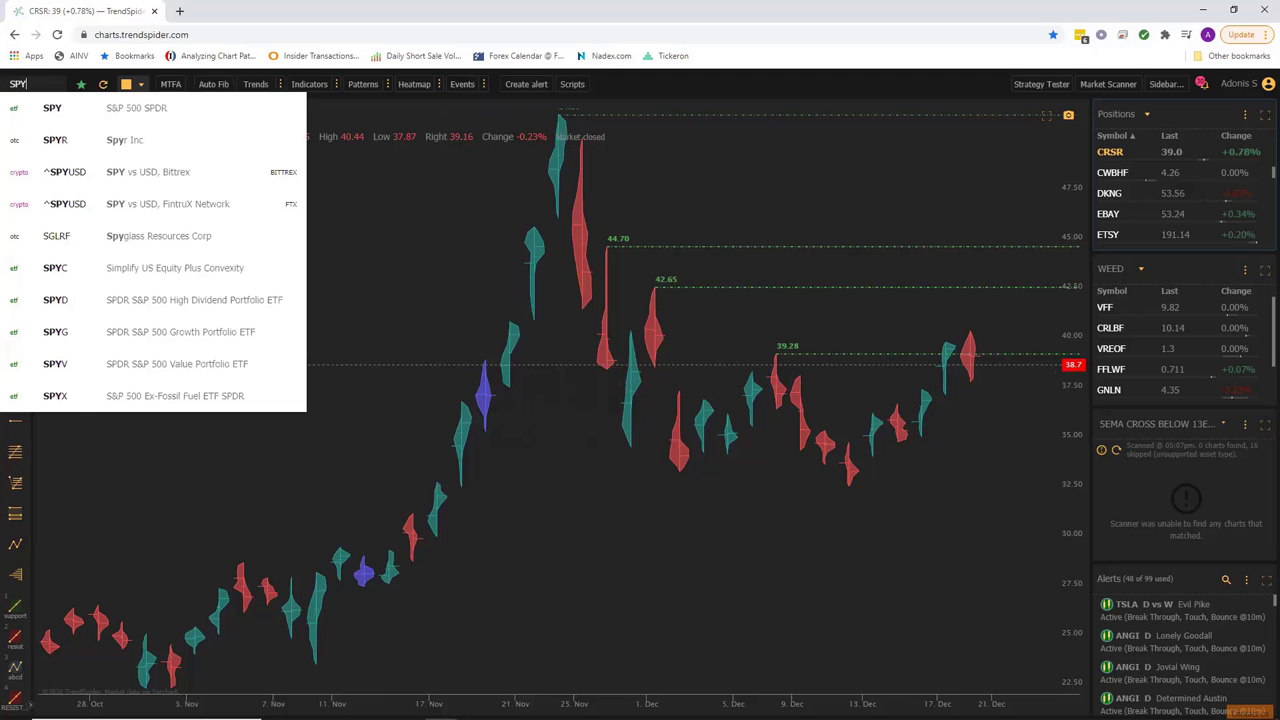
key("Return")
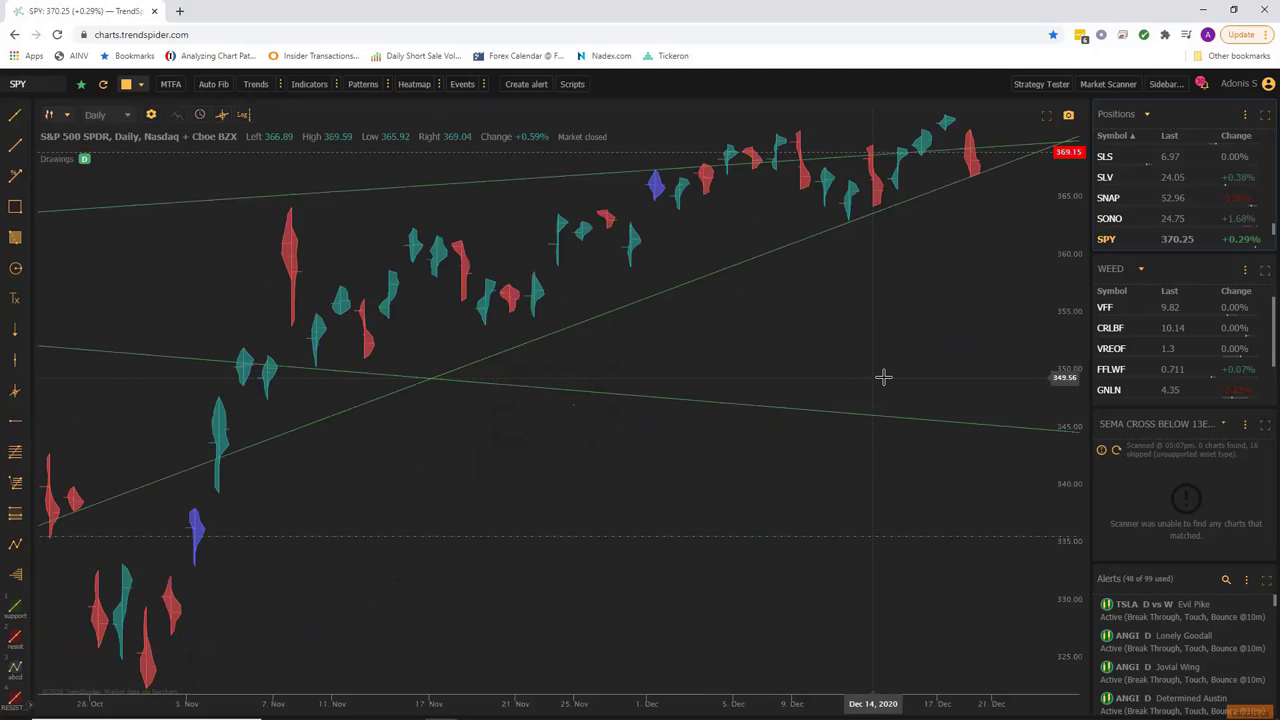
scroll(883, 374, "up", 5)
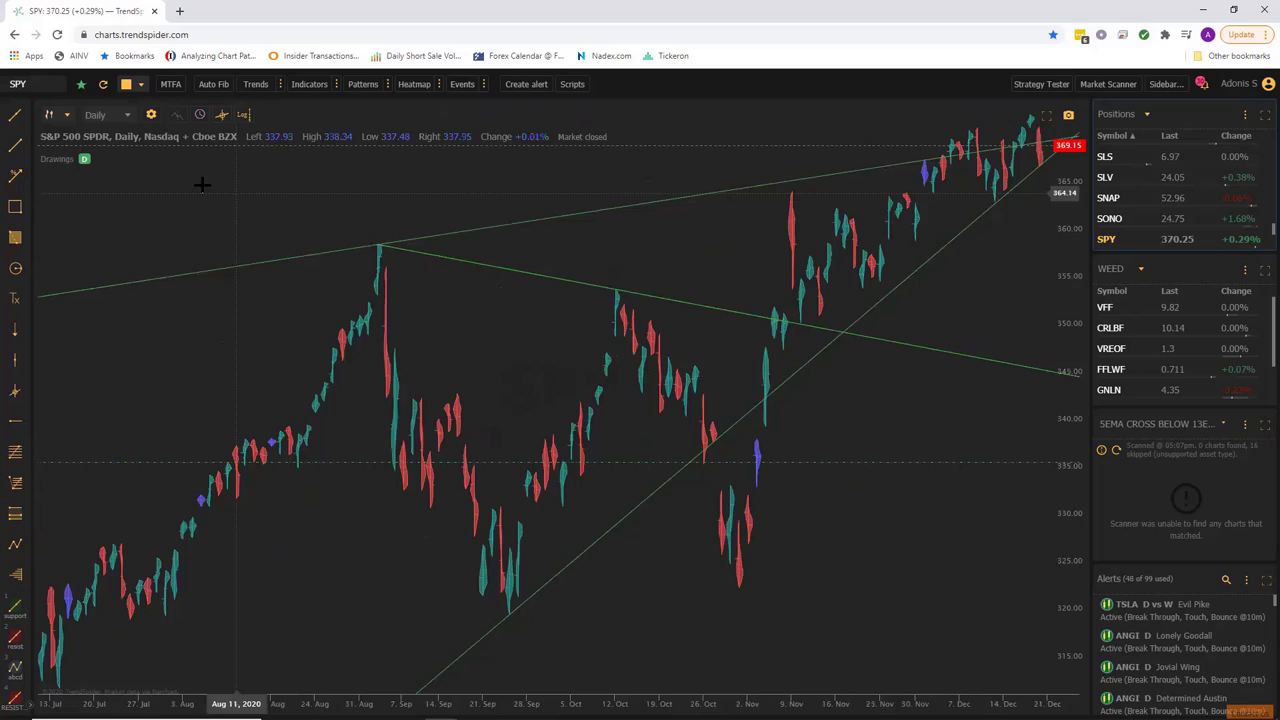
left_click(84, 158)
Examine the Raindrop shapes and colours around SPY's price swings from July to December 2020
scroll(749, 491, "up", 4)
scroll(763, 472, "up", 4)
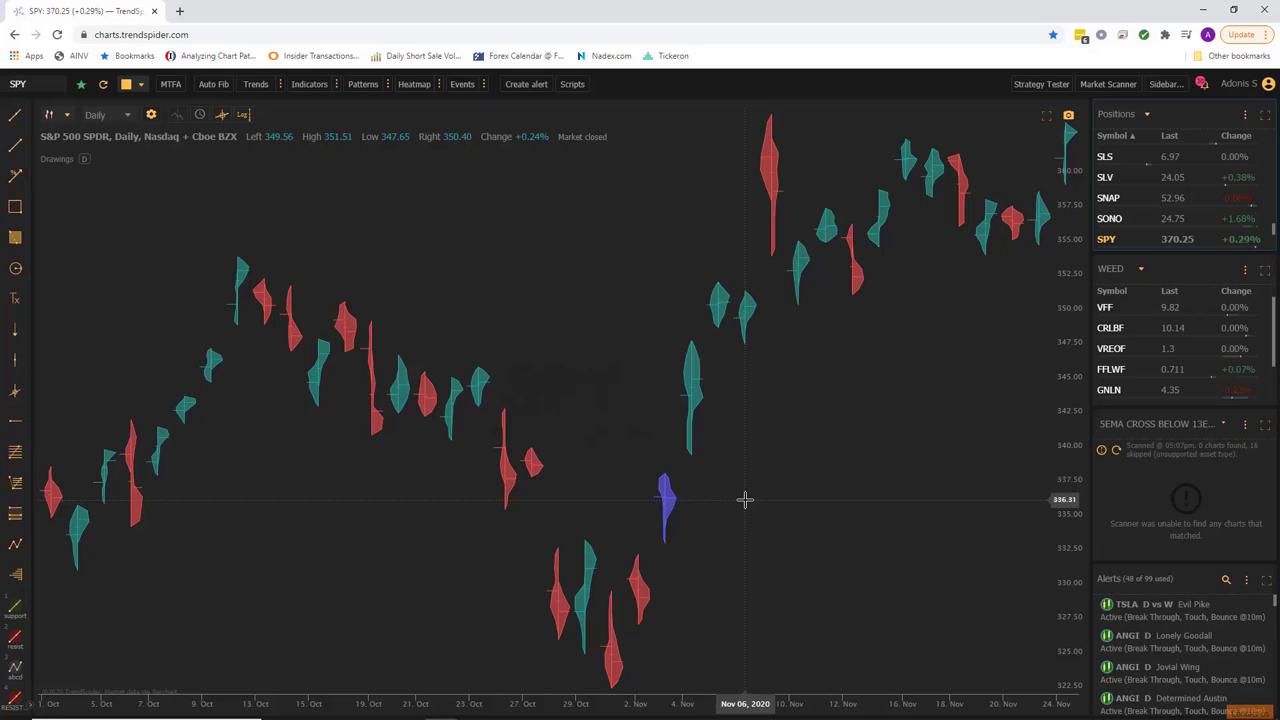
scroll(745, 499, "down", 4)
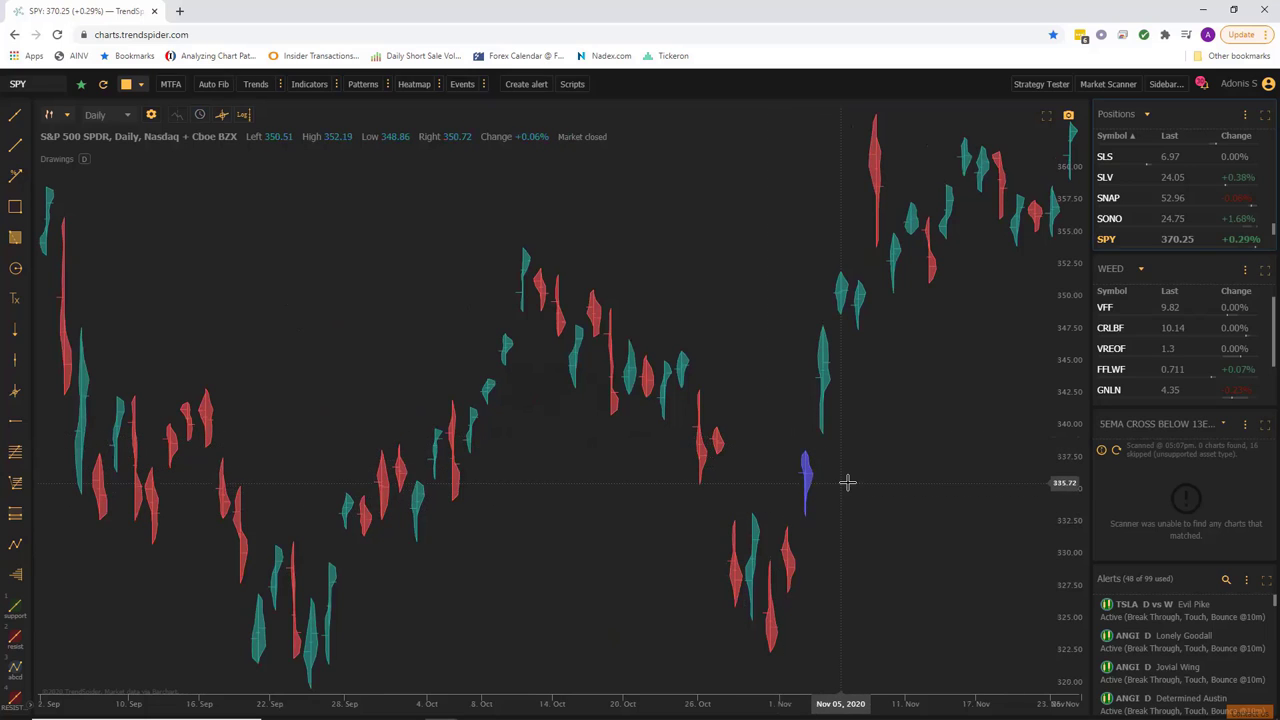
scroll(847, 483, "down", 3)
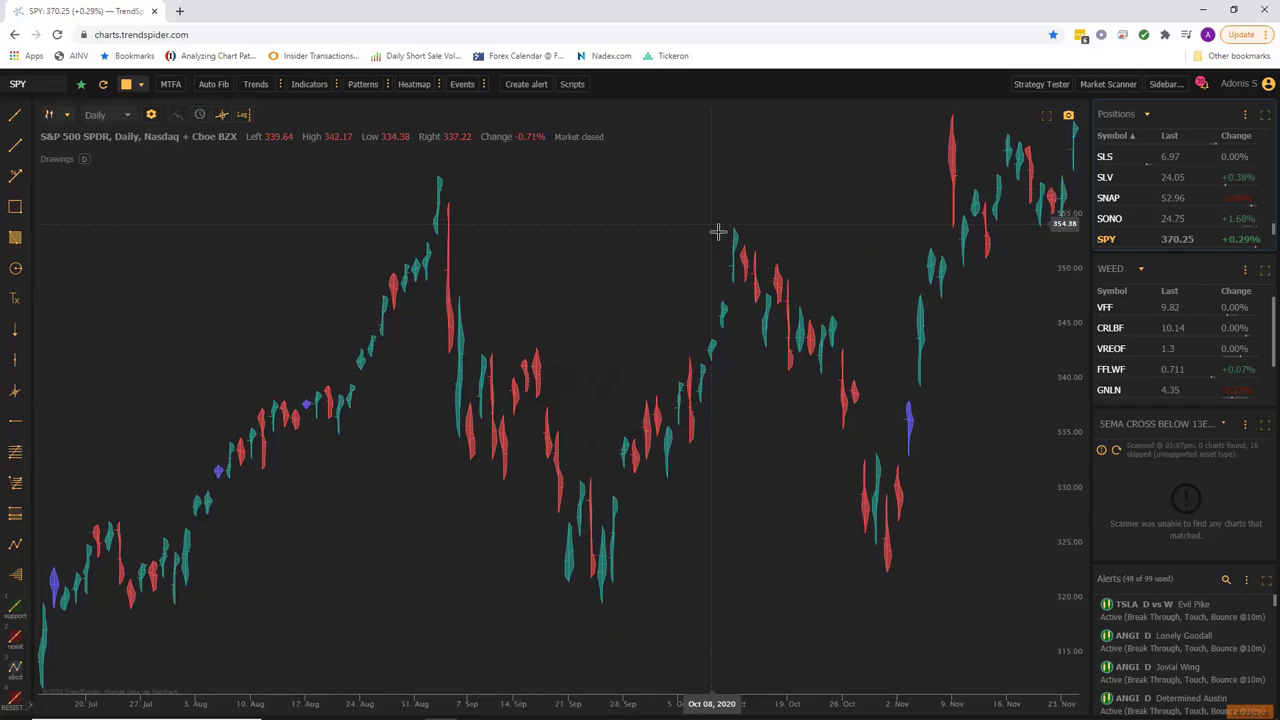
scroll(986, 491, "up", 3)
left_click_drag(986, 491, 604, 480)
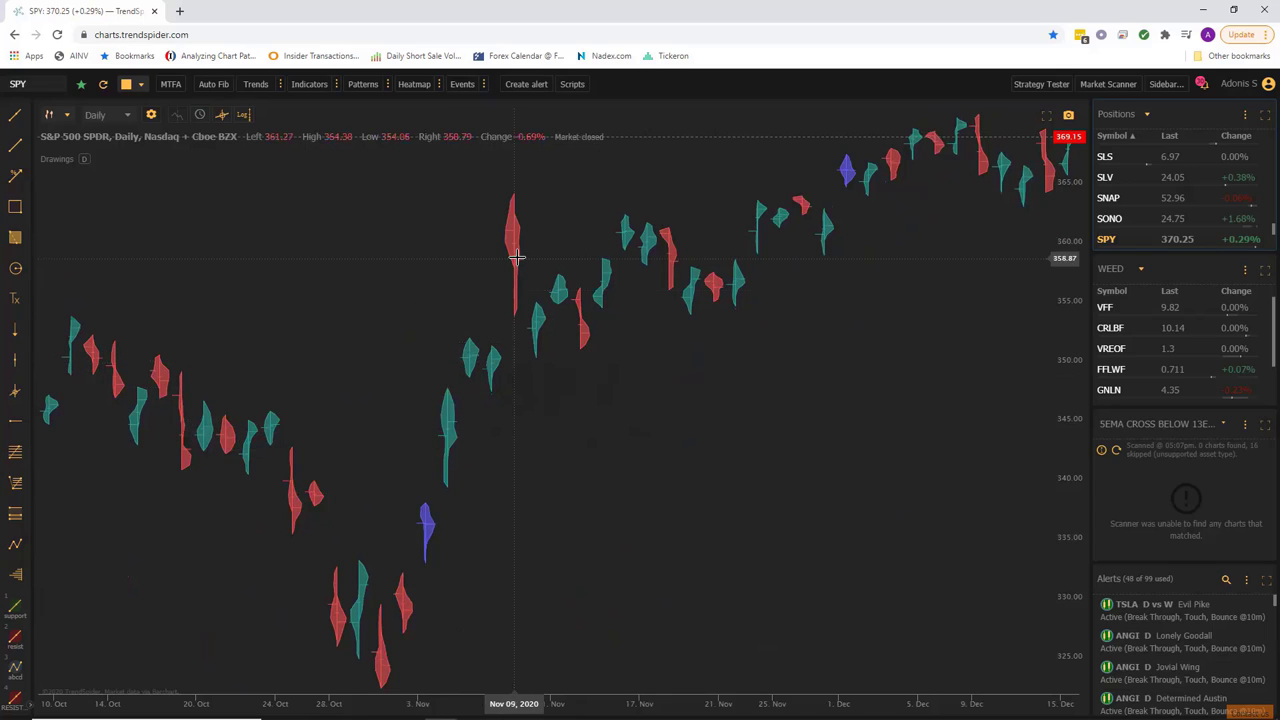
scroll(689, 354, "down", 5)
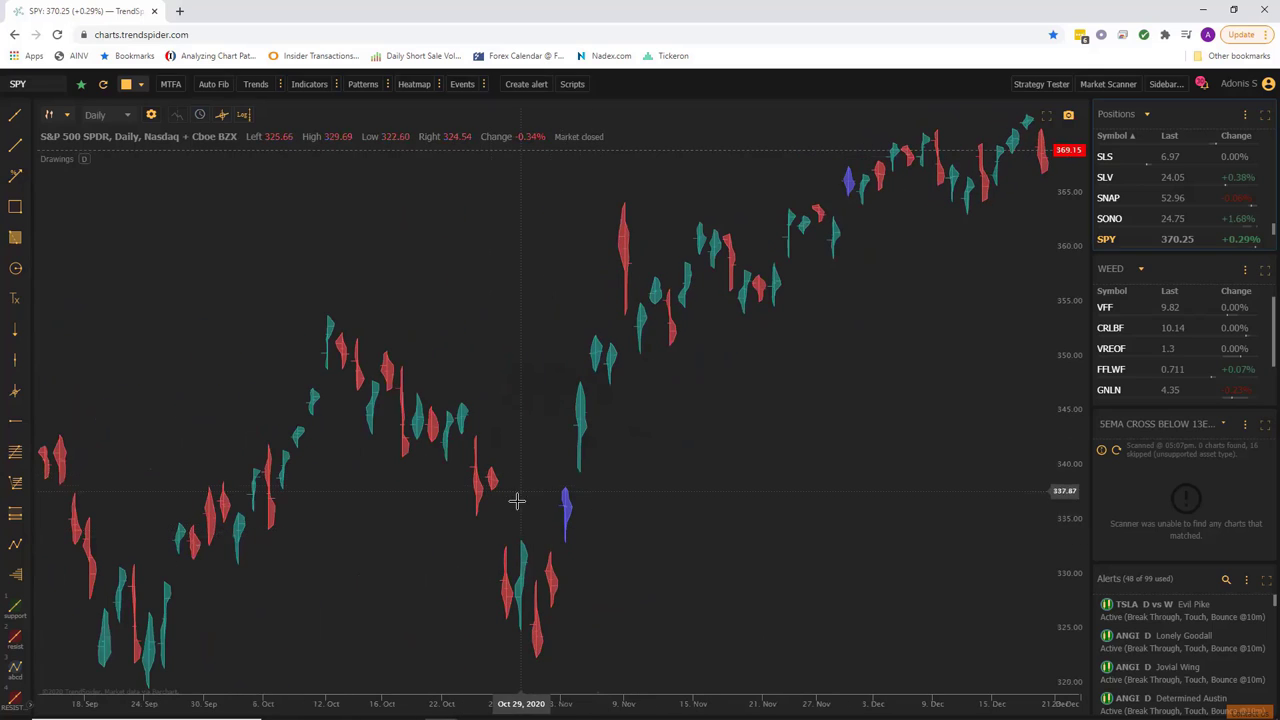
left_click_drag(760, 467, 566, 506)
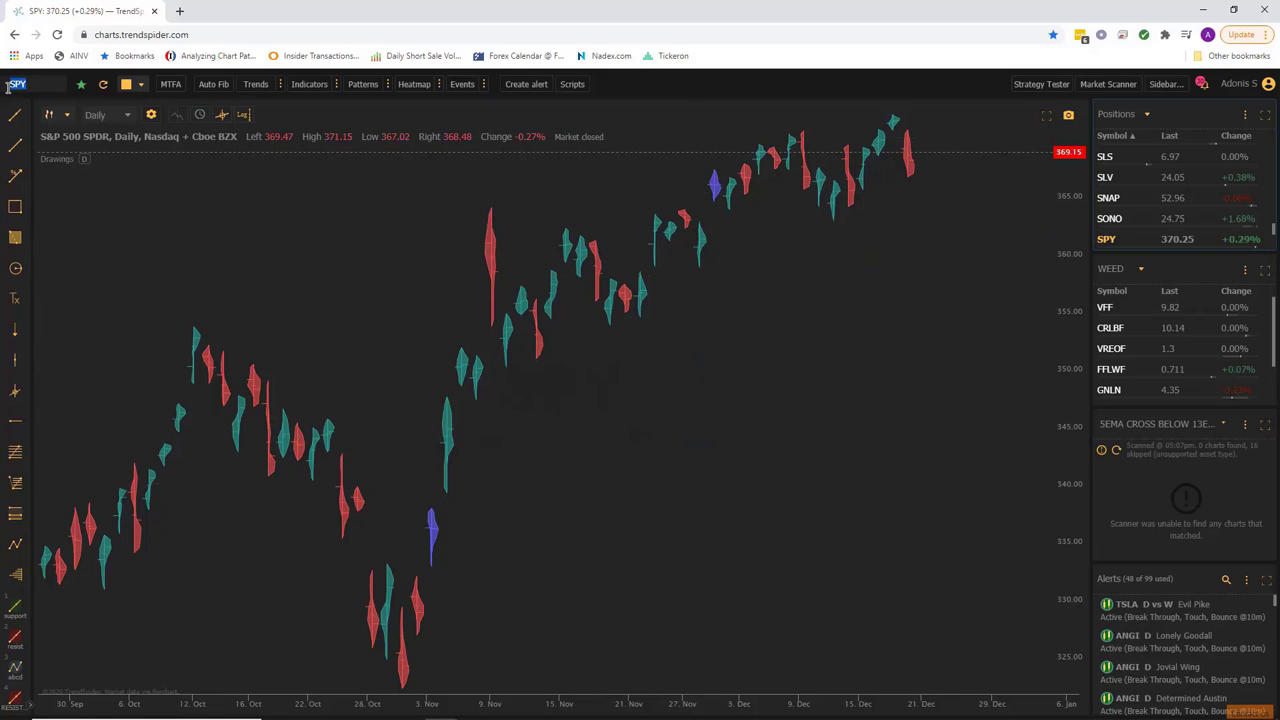
Load the TSLA daily chart and view its Raindrops across the July to December 2020 price history
type("TSLA")
key("Return")
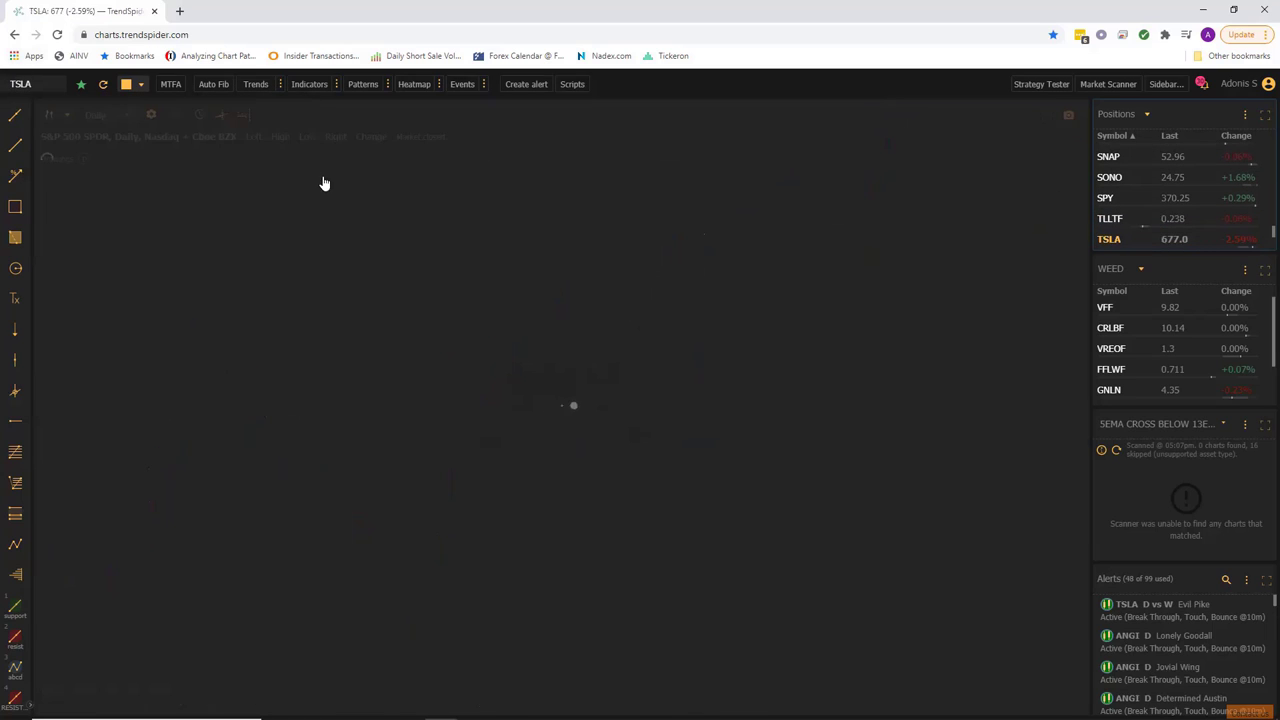
left_click_drag(729, 443, 853, 488)
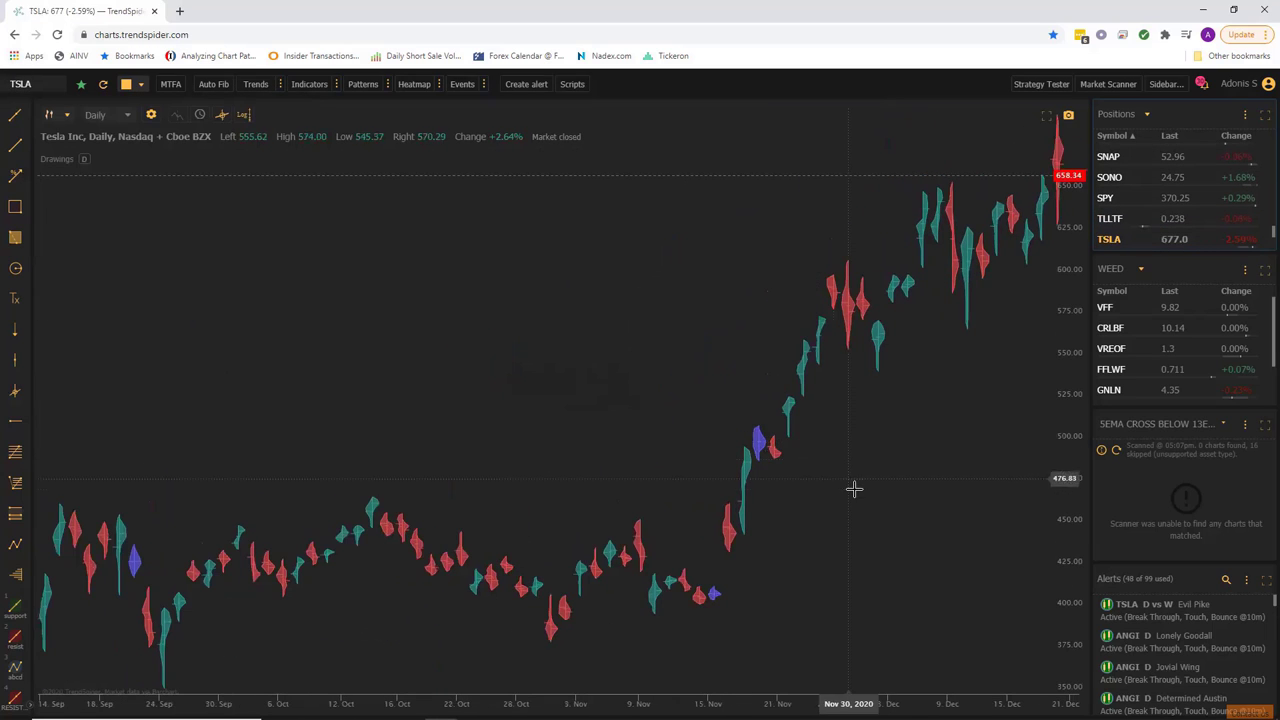
scroll(900, 461, "up", 2)
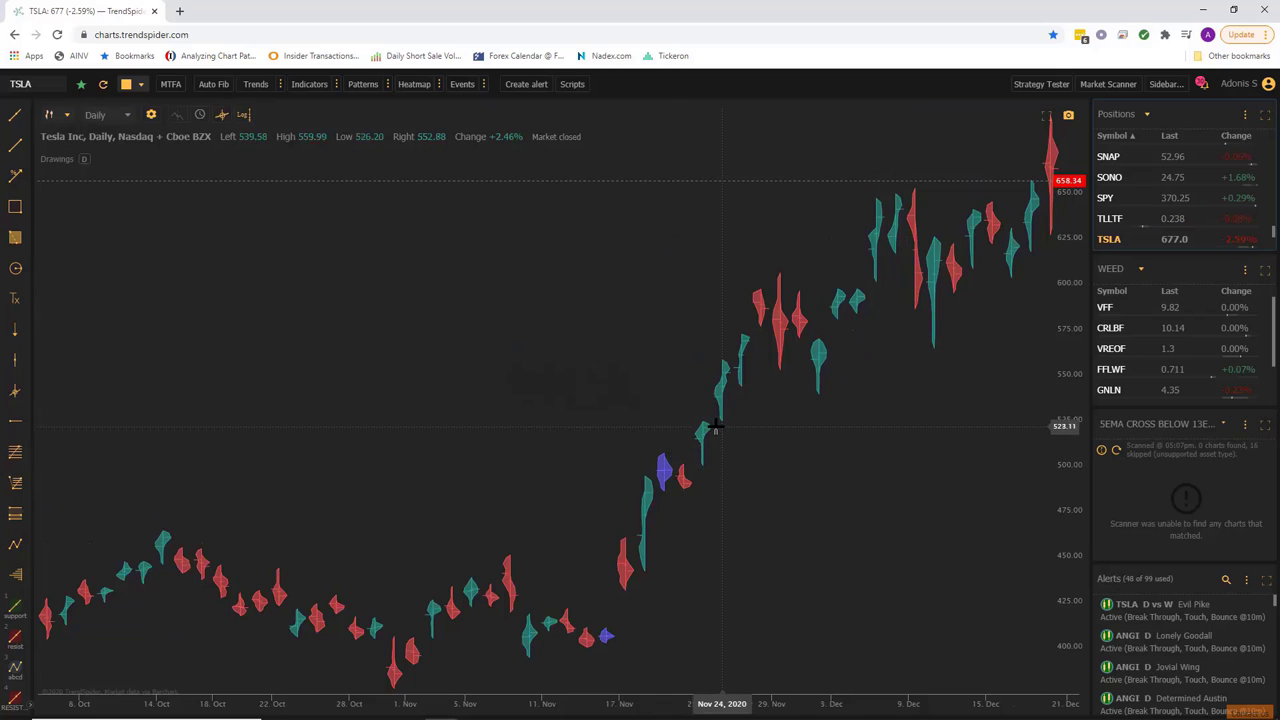
scroll(725, 410, "down", 3)
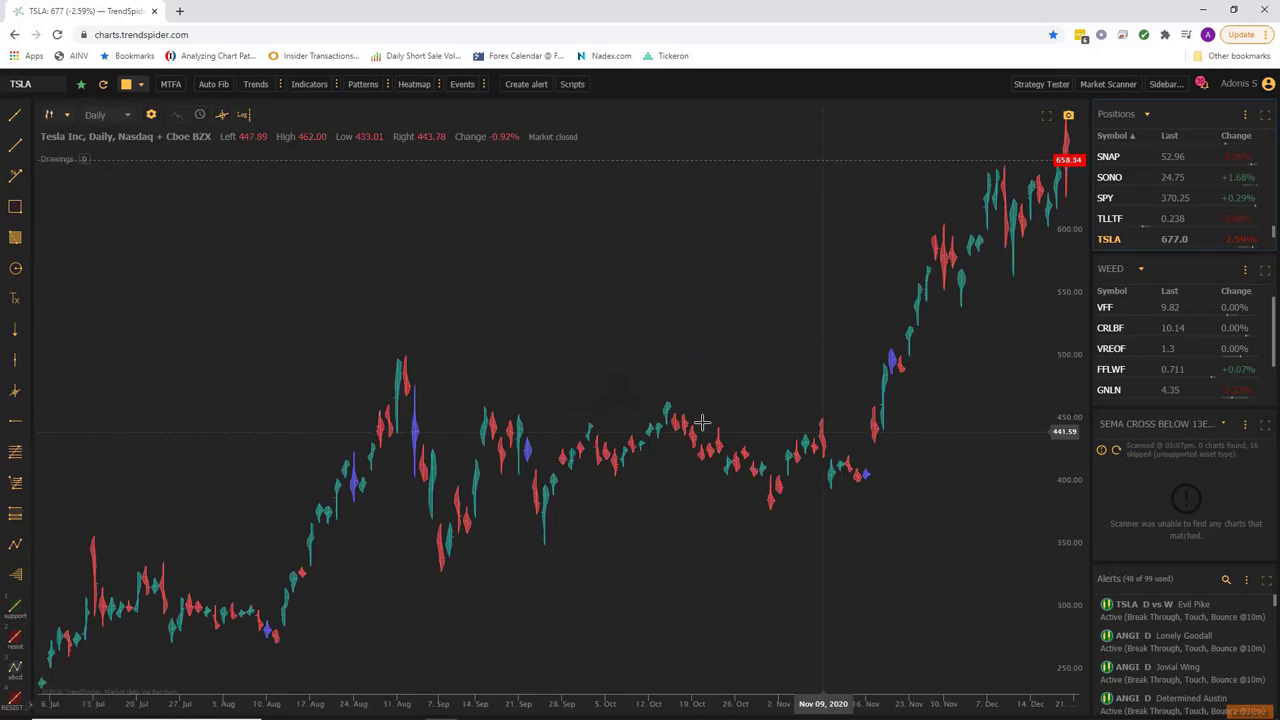
Show the automatic trend lines on the TSLA daily Raindrop chart and remove them again
left_click(251, 85)
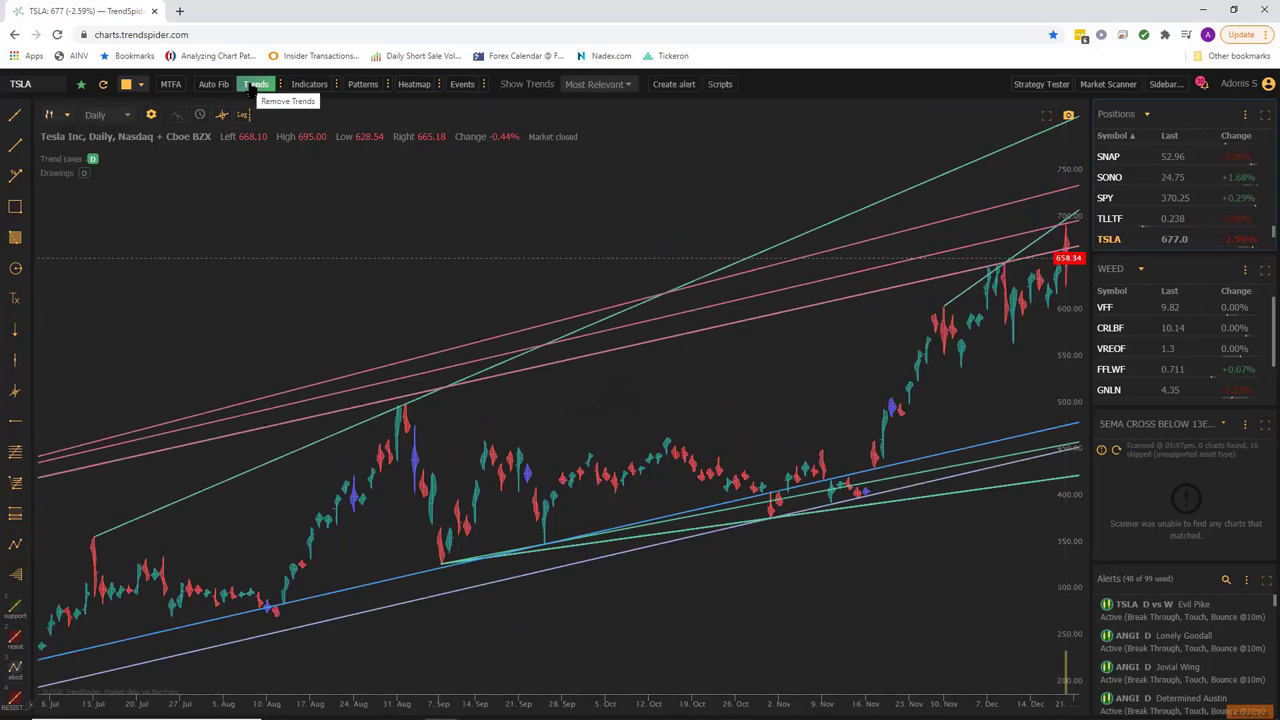
left_click(252, 85)
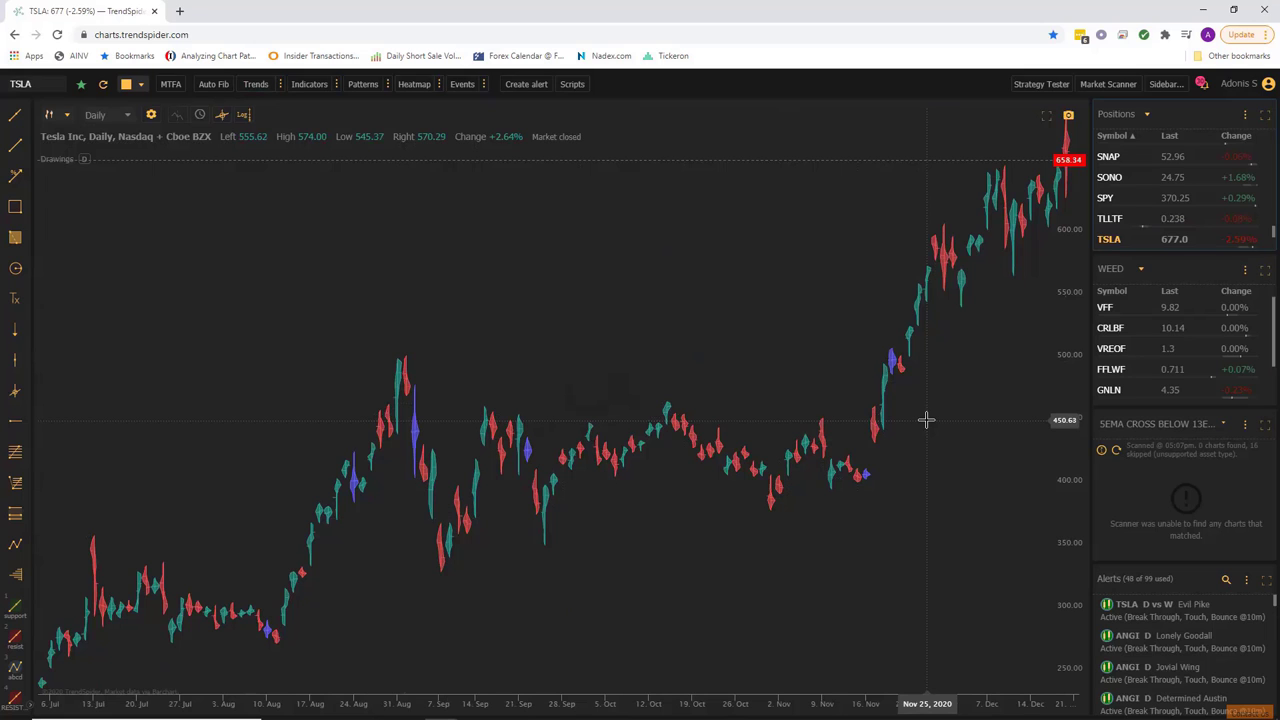
scroll(926, 420, "up", 5)
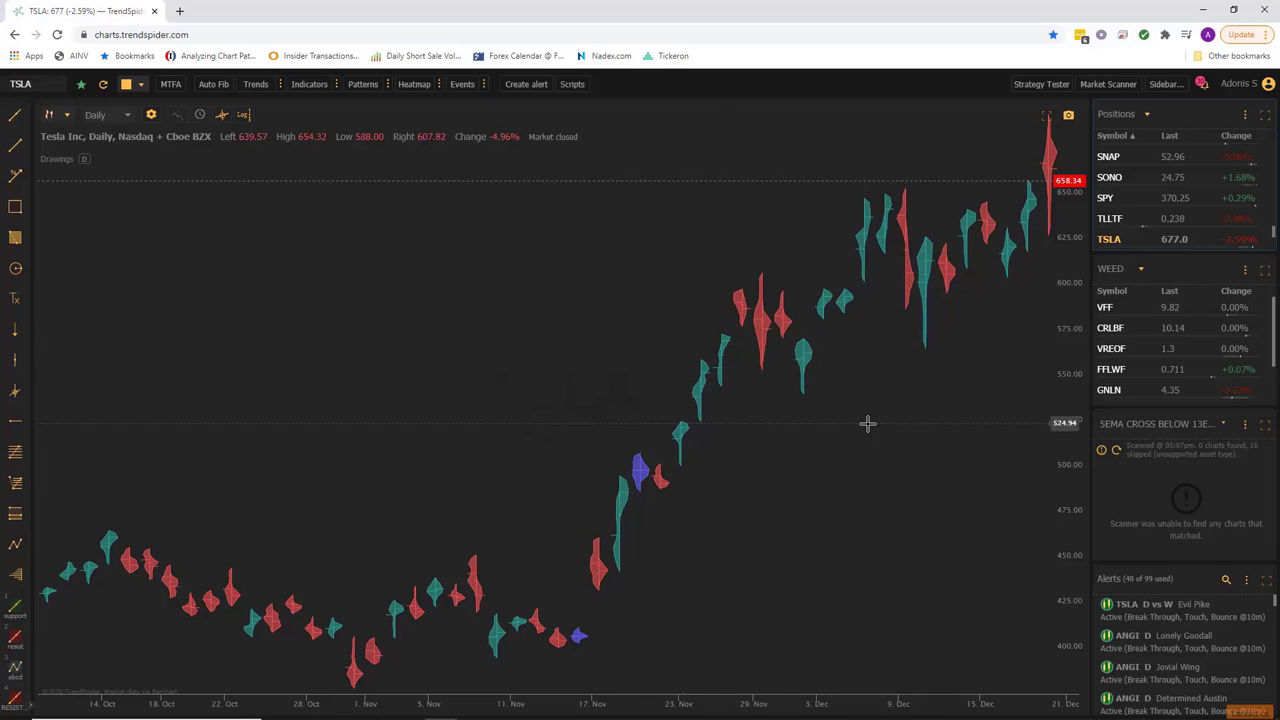
left_click_drag(866, 423, 751, 429)
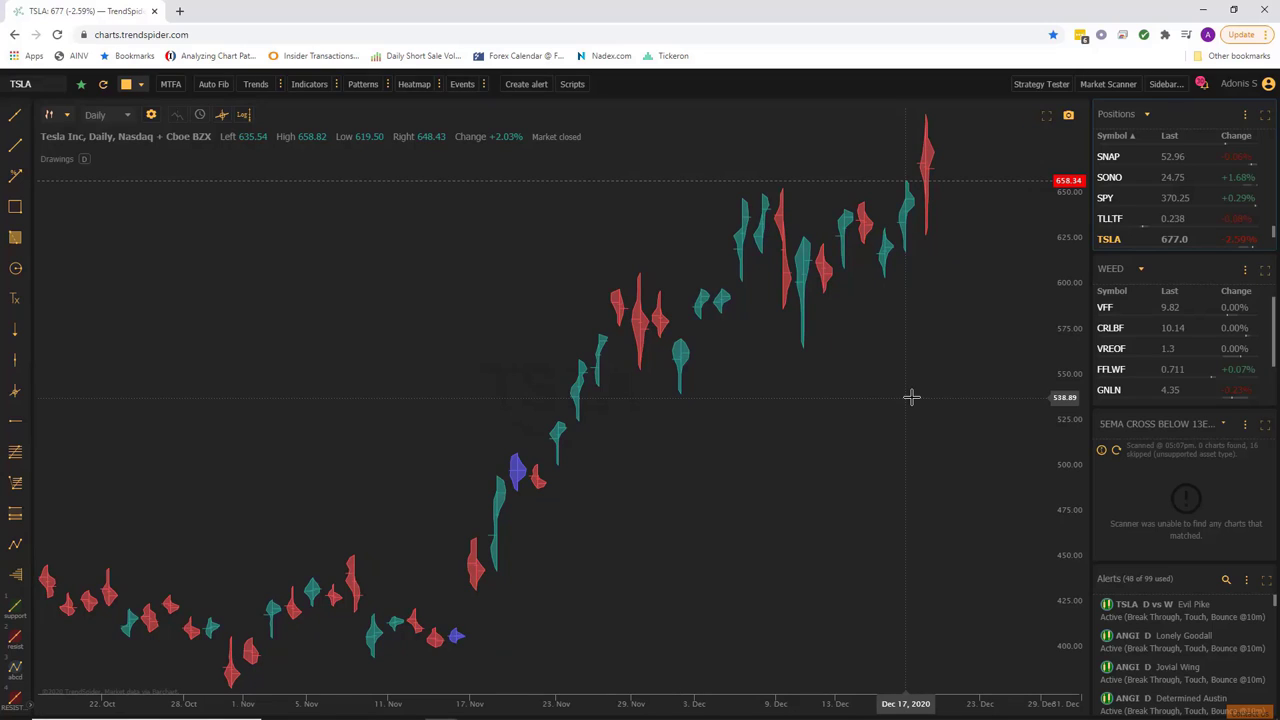
Switch the TSLA Raindrop chart to the 15 min timeframe and view the price action since early December
left_click(102, 118)
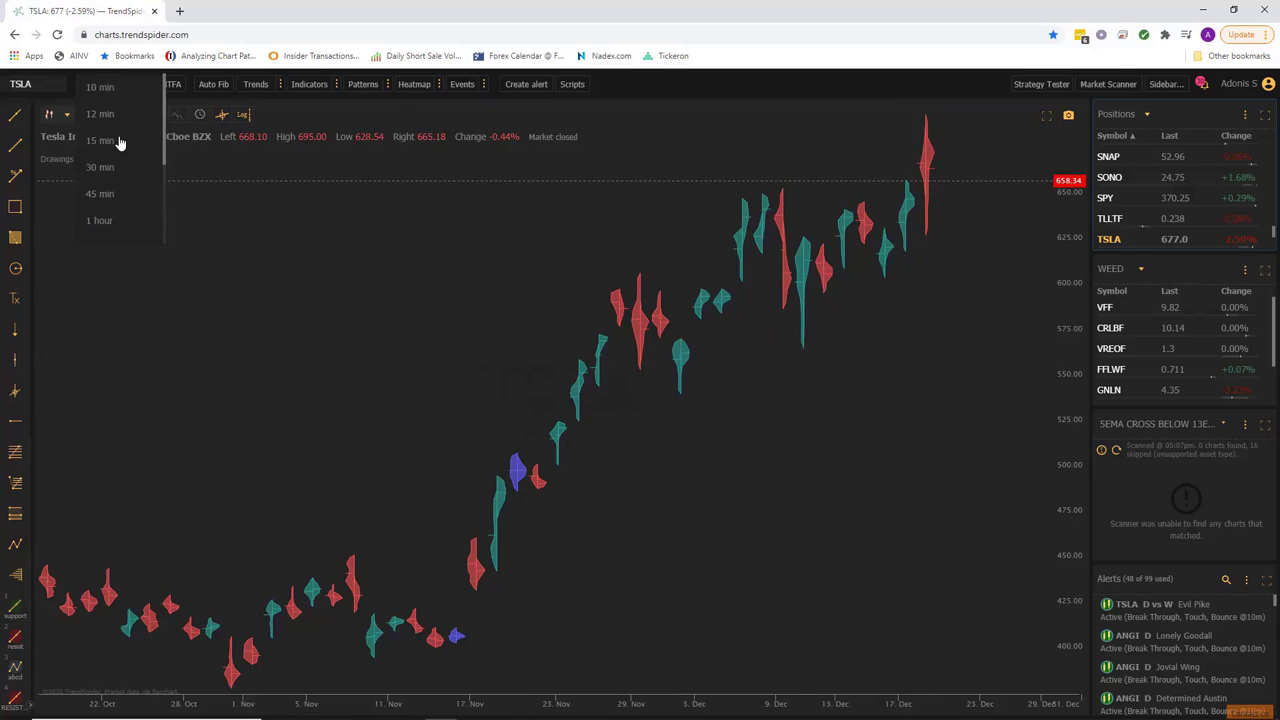
left_click(100, 141)
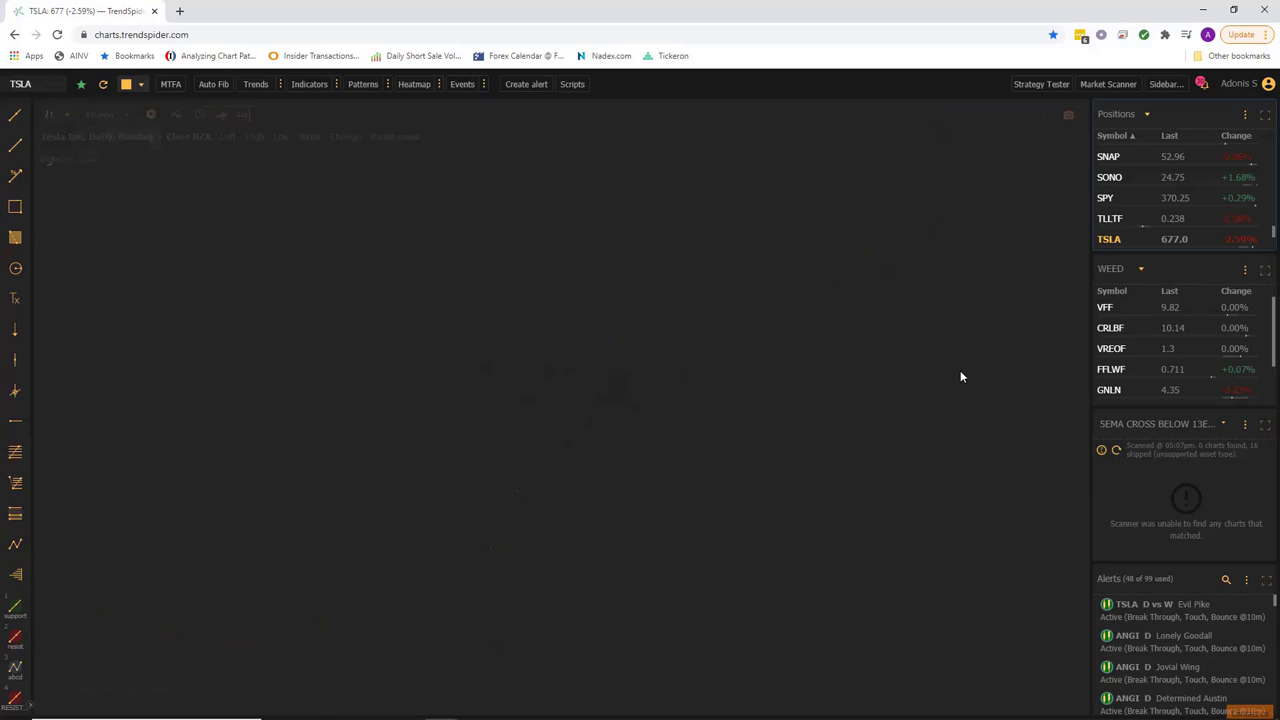
scroll(959, 365, "down", 6)
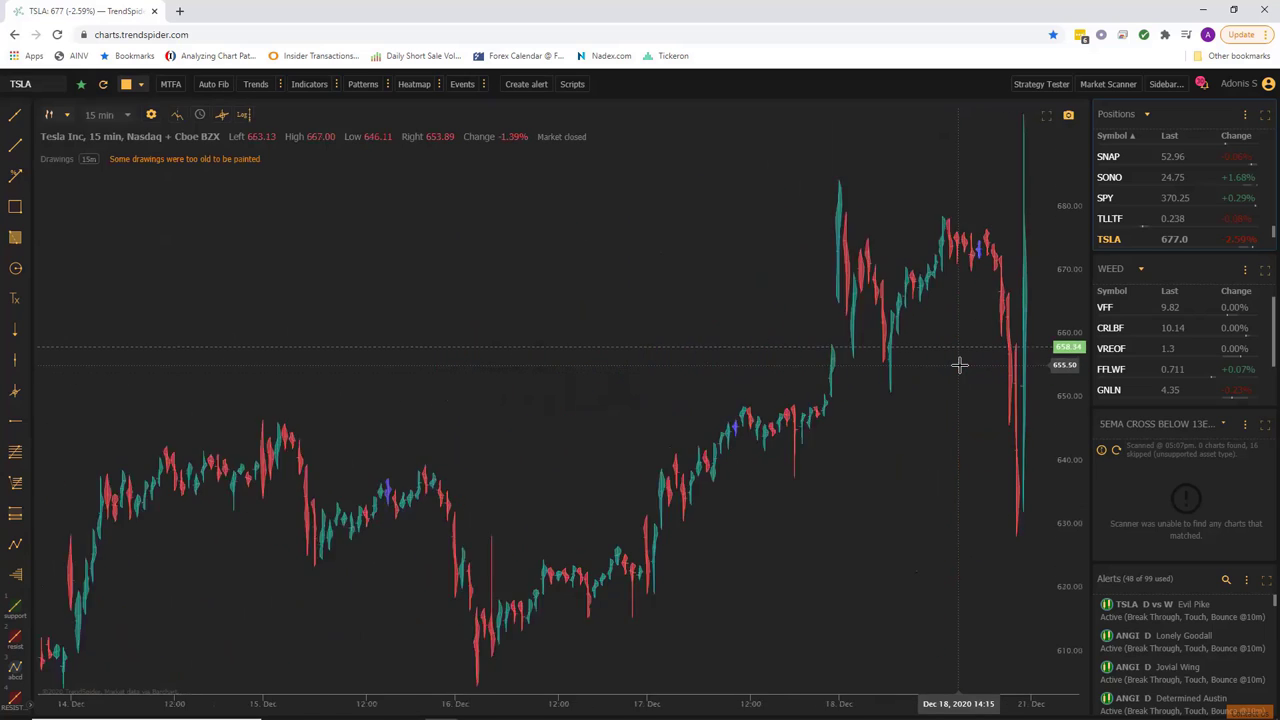
scroll(959, 365, "down", 2)
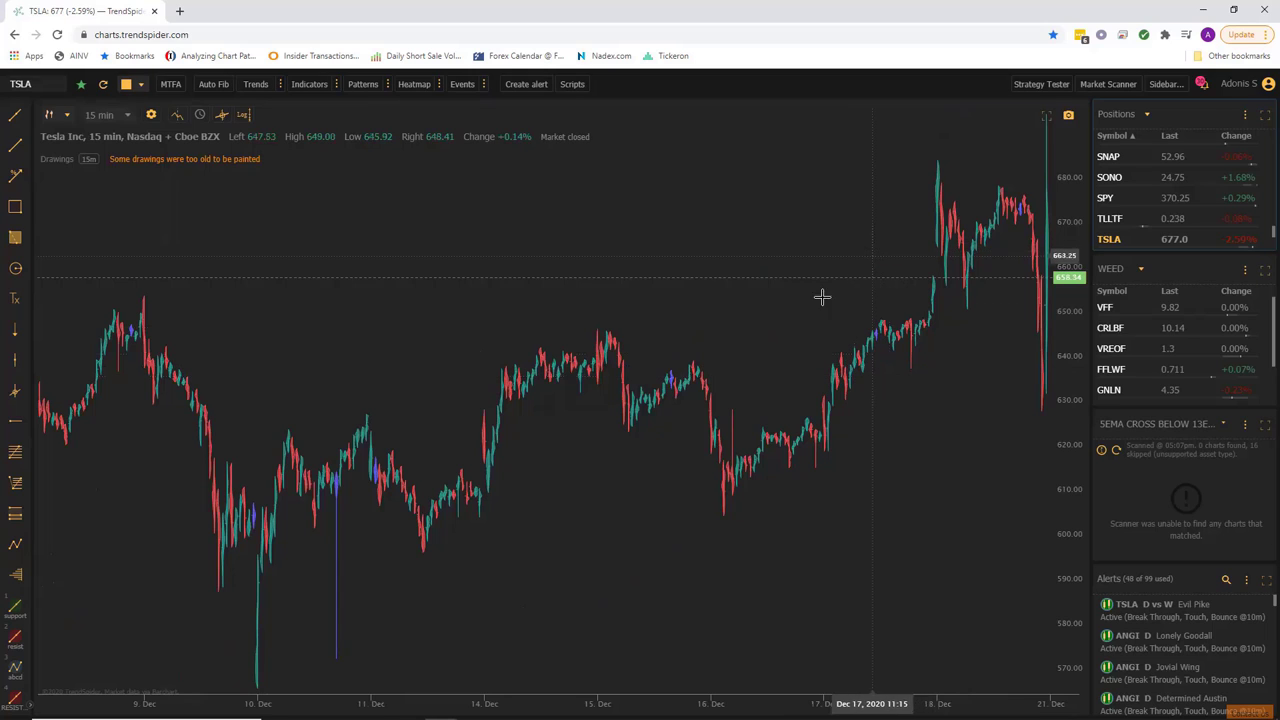
Keep the TSLA Raindrop chart on the 15 min timeframe and view its price swings from mid-November to December 18, 2020
left_click(121, 117)
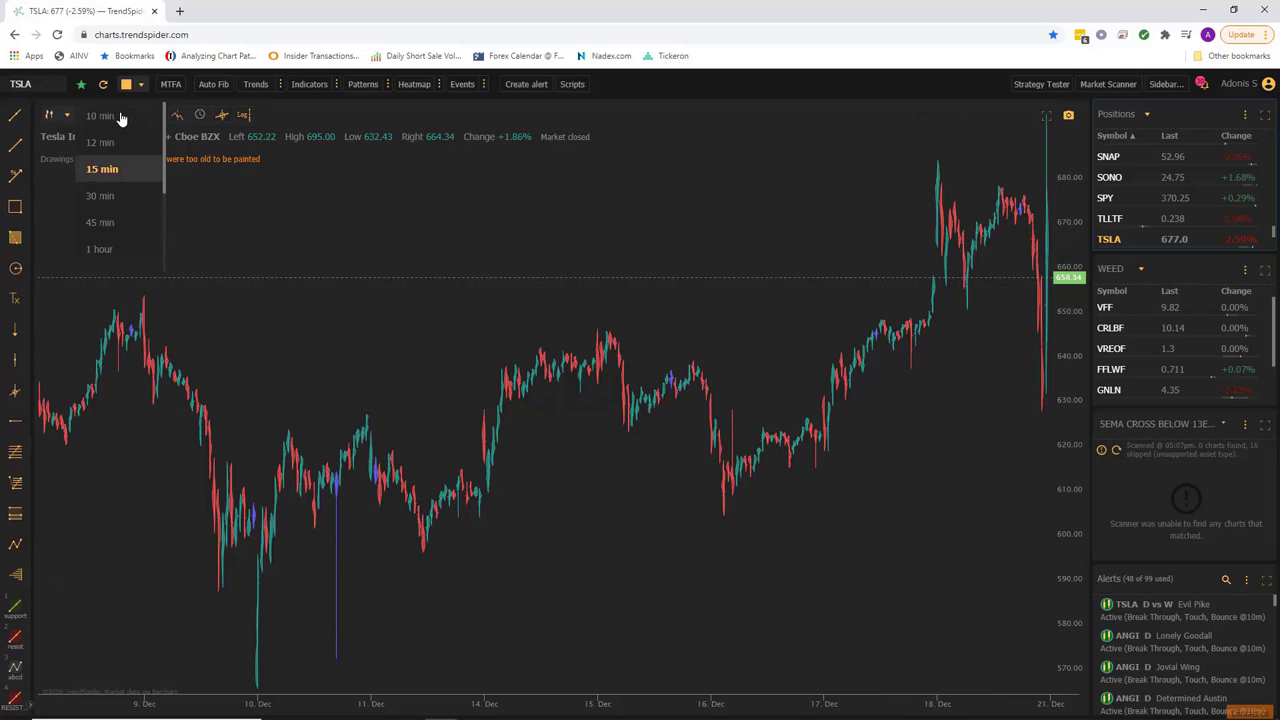
left_click(120, 177)
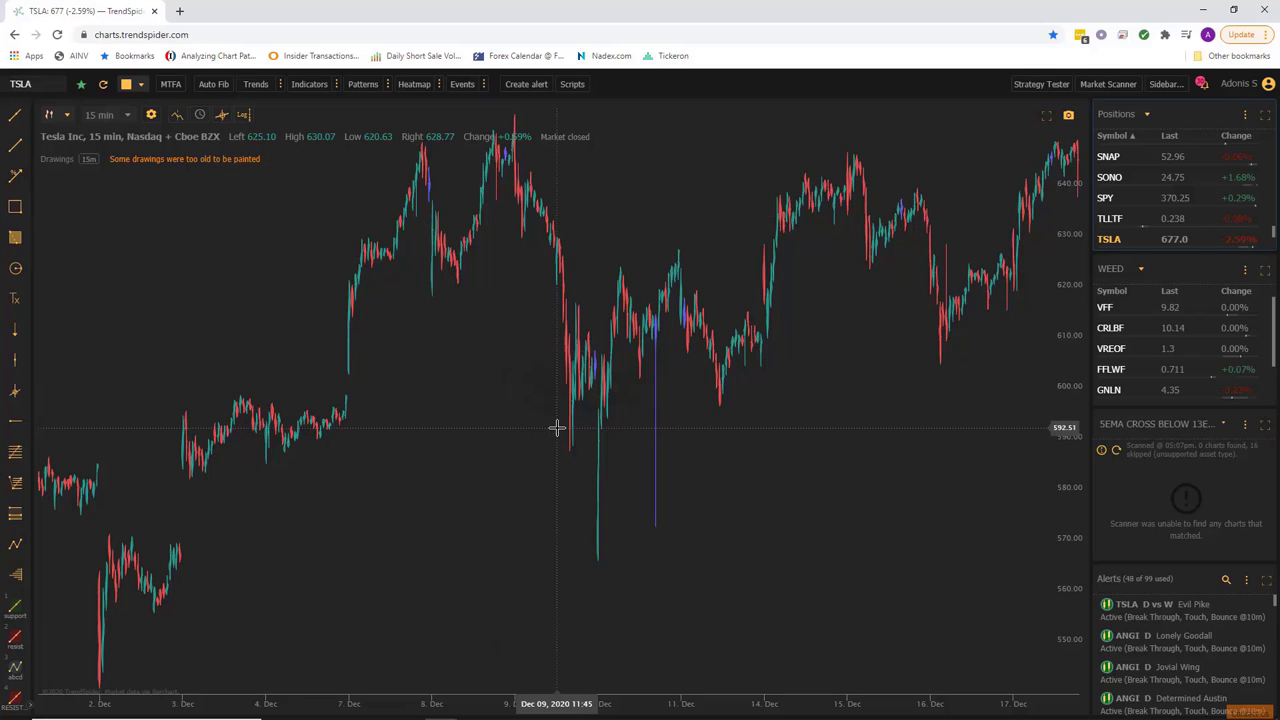
scroll(557, 428, "down", 5)
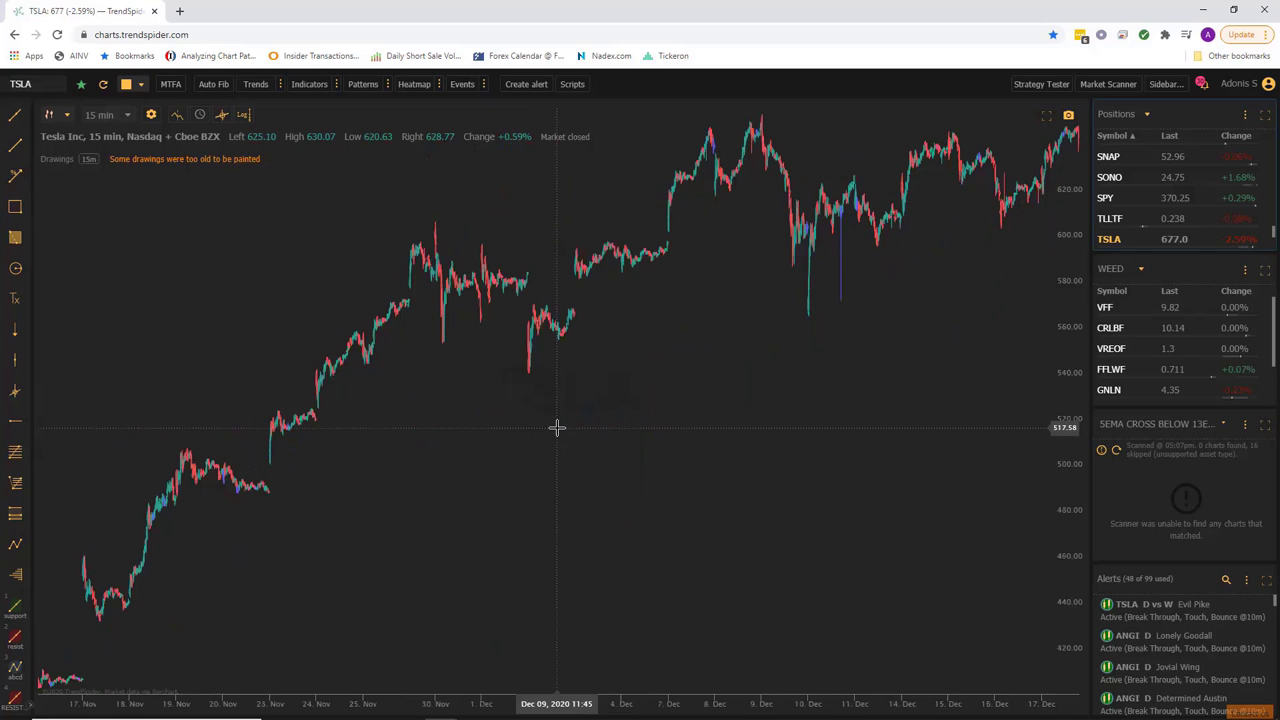
scroll(557, 428, "down", 1)
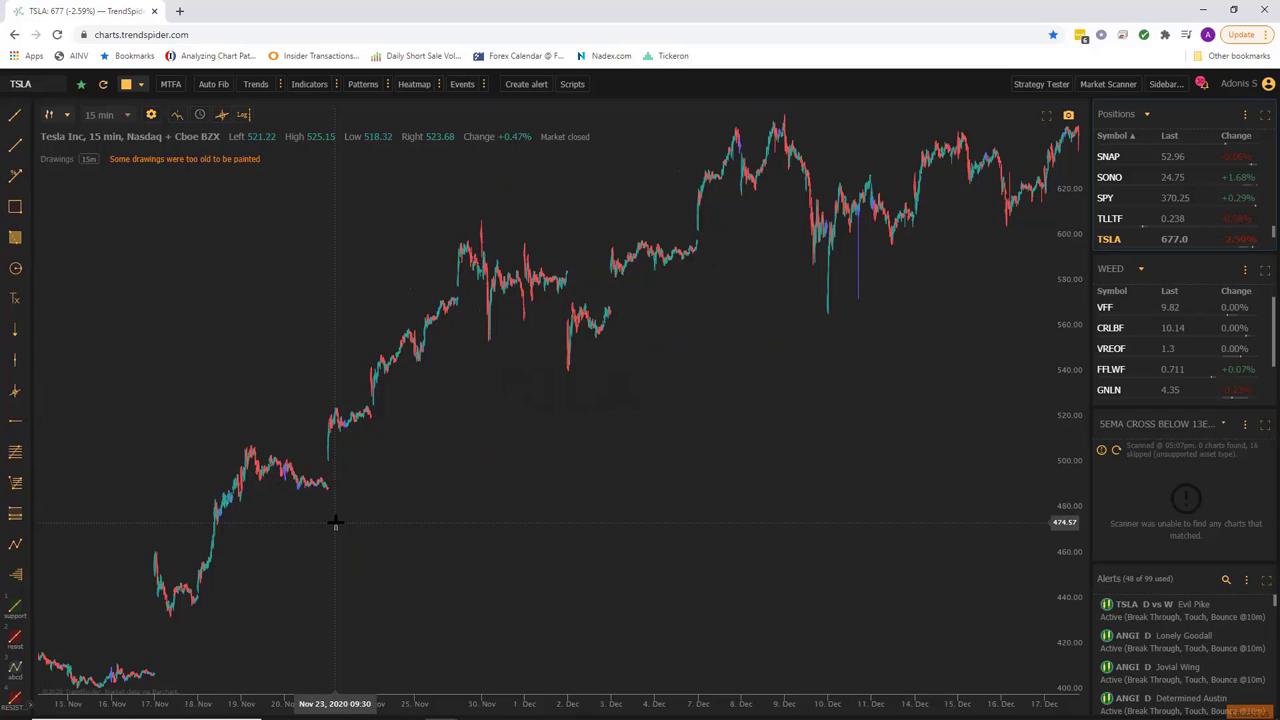
scroll(903, 331, "up", 3)
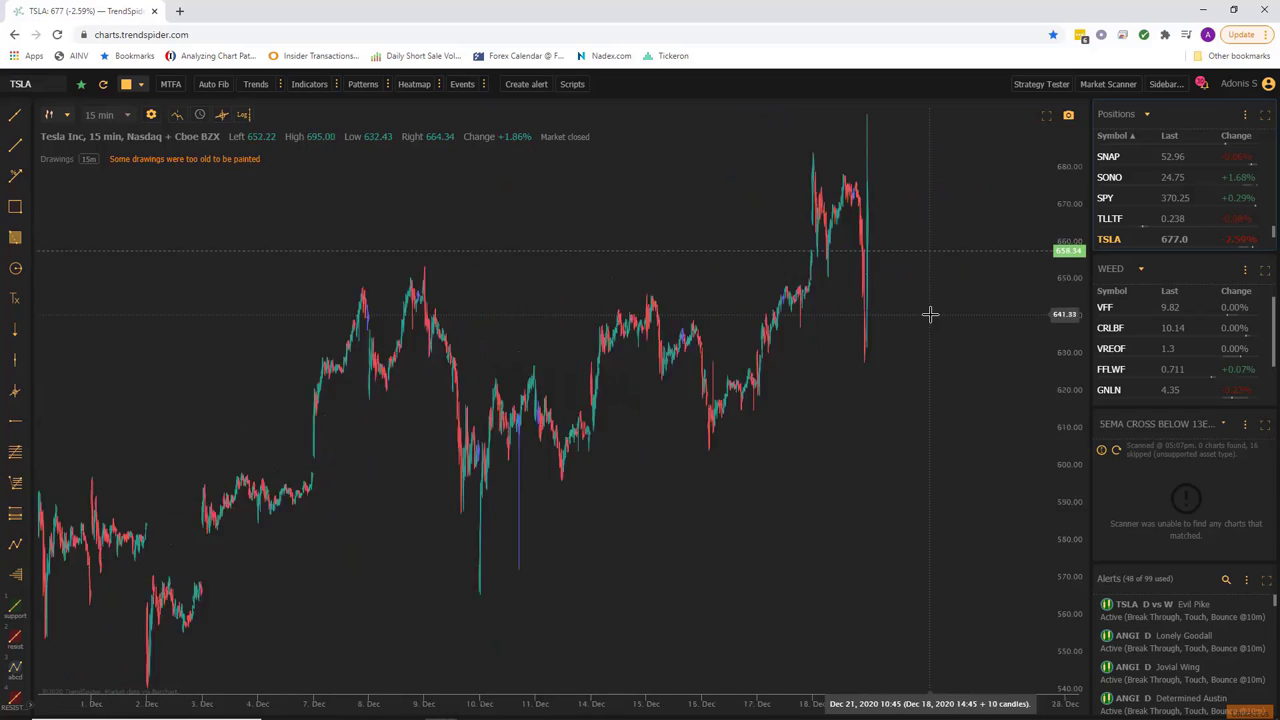
scroll(826, 377, "up", 5)
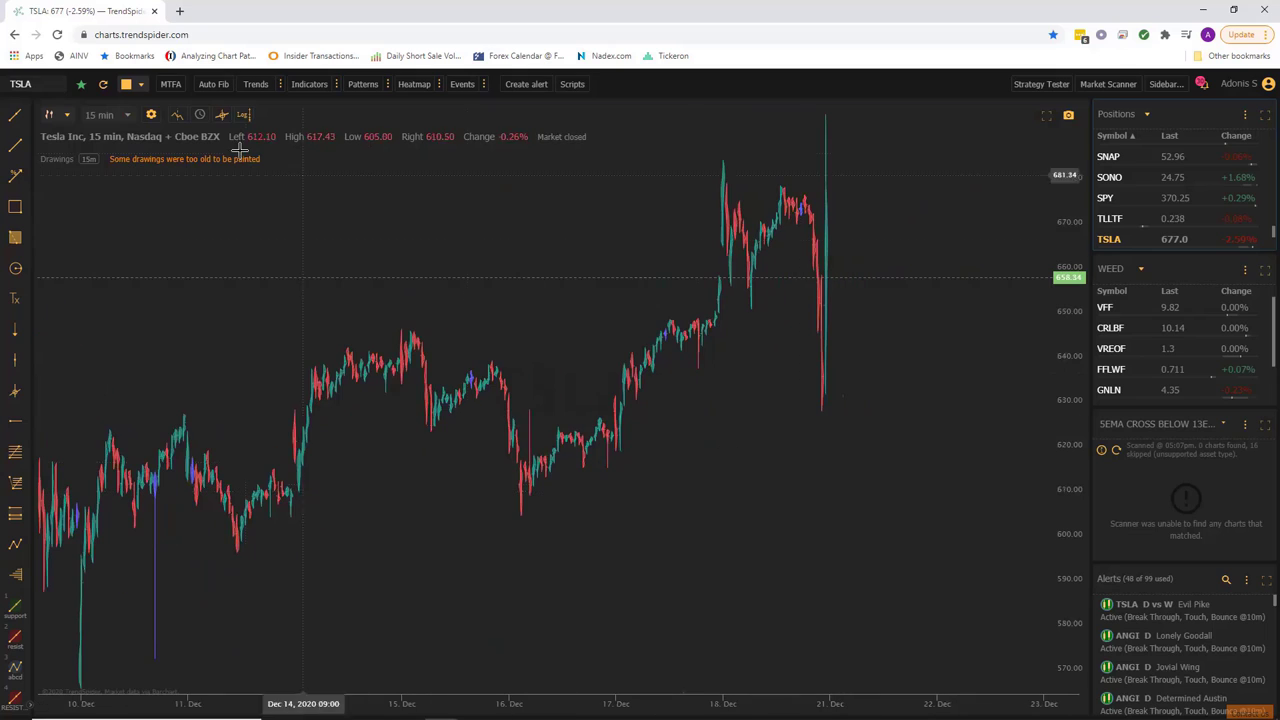
Load the SPY chart and switch its timeframe from intraday to Daily
left_click(20, 83)
type("SPY")
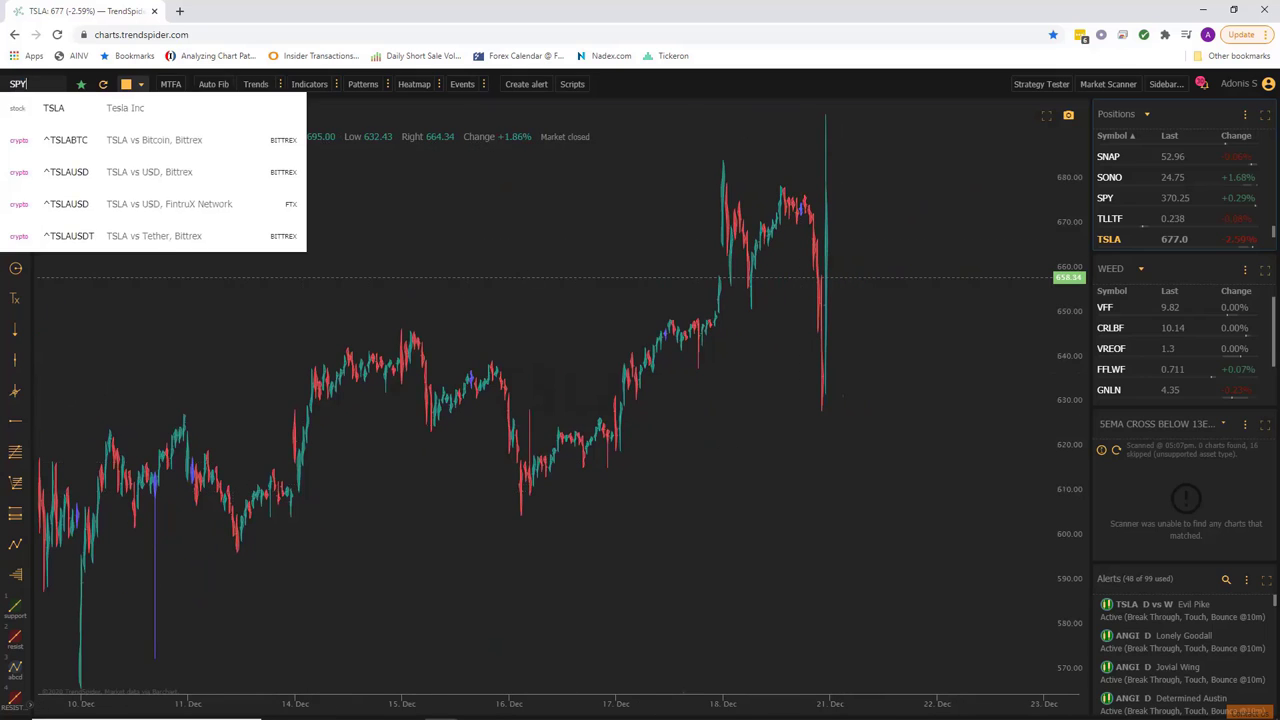
key("Return")
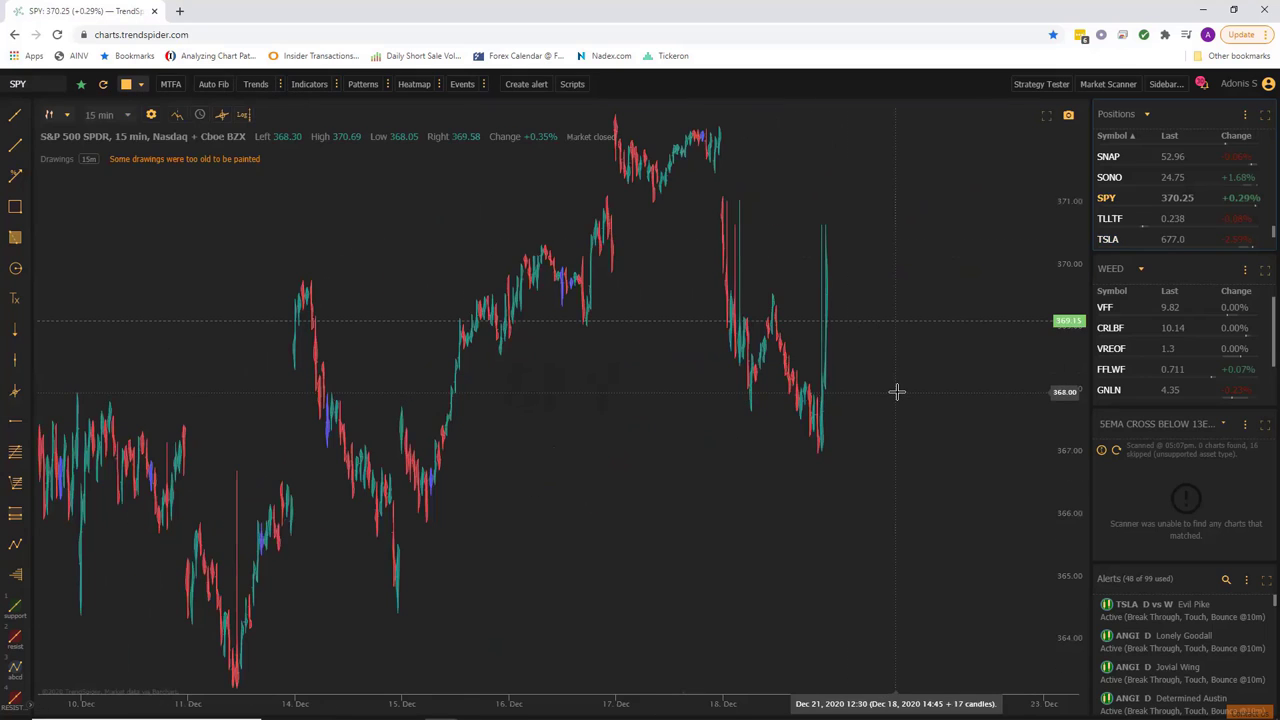
scroll(977, 389, "down", 3)
left_click(108, 117)
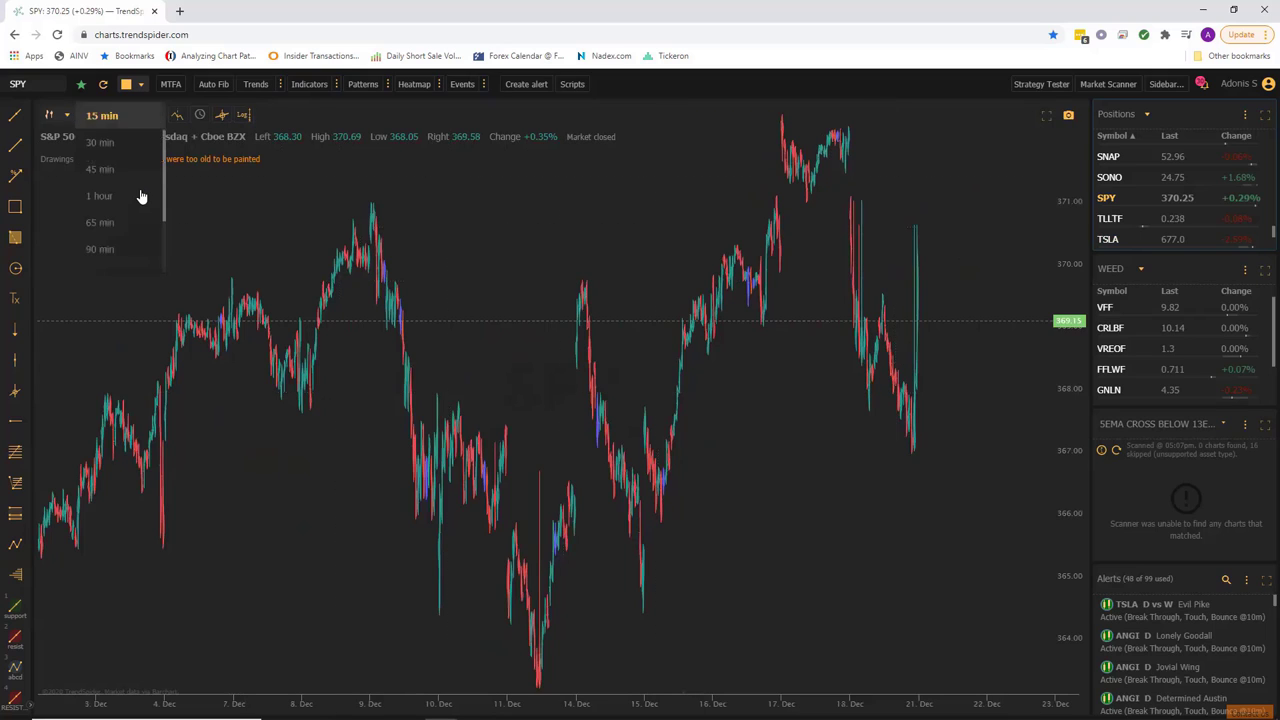
scroll(138, 194, "down", 5)
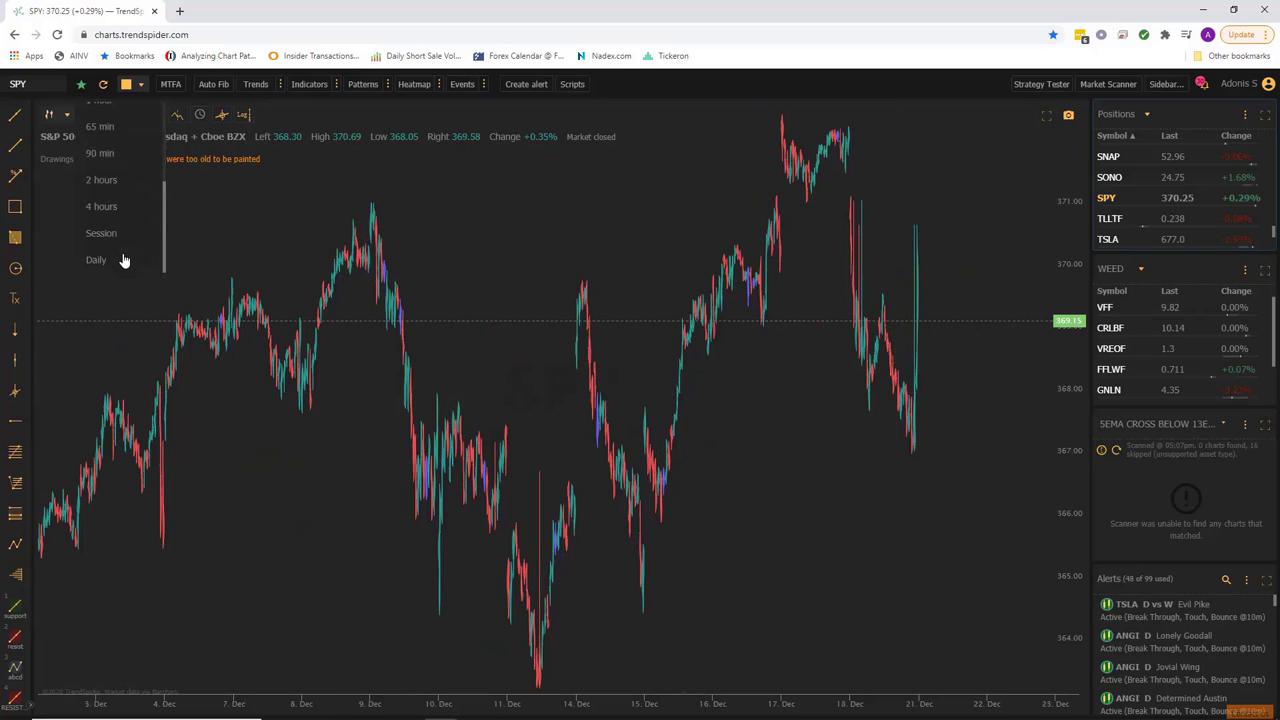
left_click(124, 260)
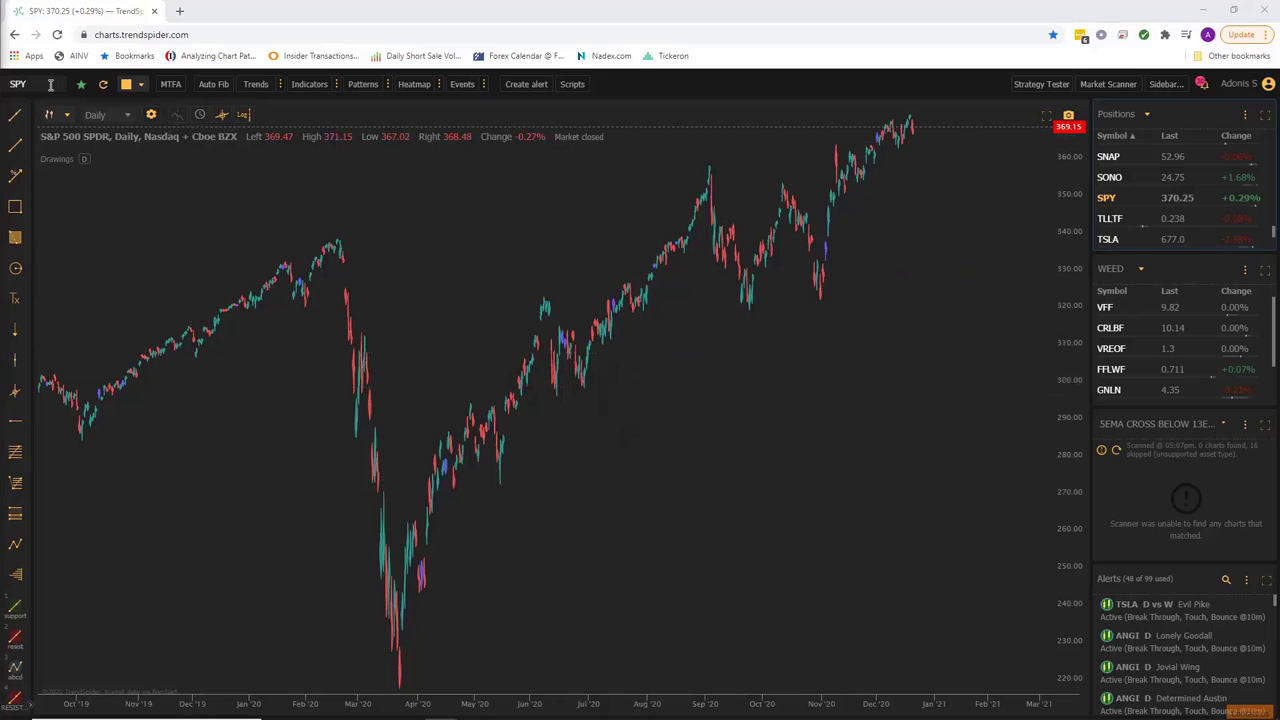
Load the NIO daily Raindrop chart and frame its 2020 price history
left_click(17, 84)
type("NIO")
key("Return")
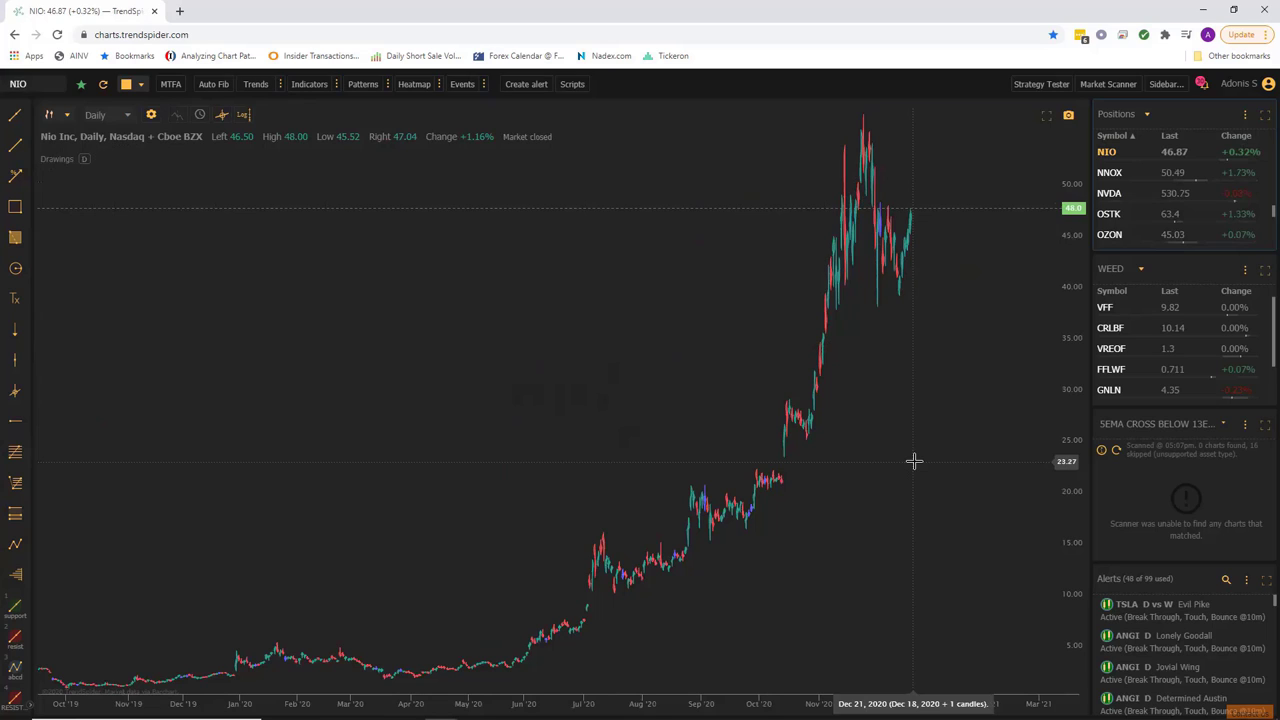
scroll(914, 461, "up", 3)
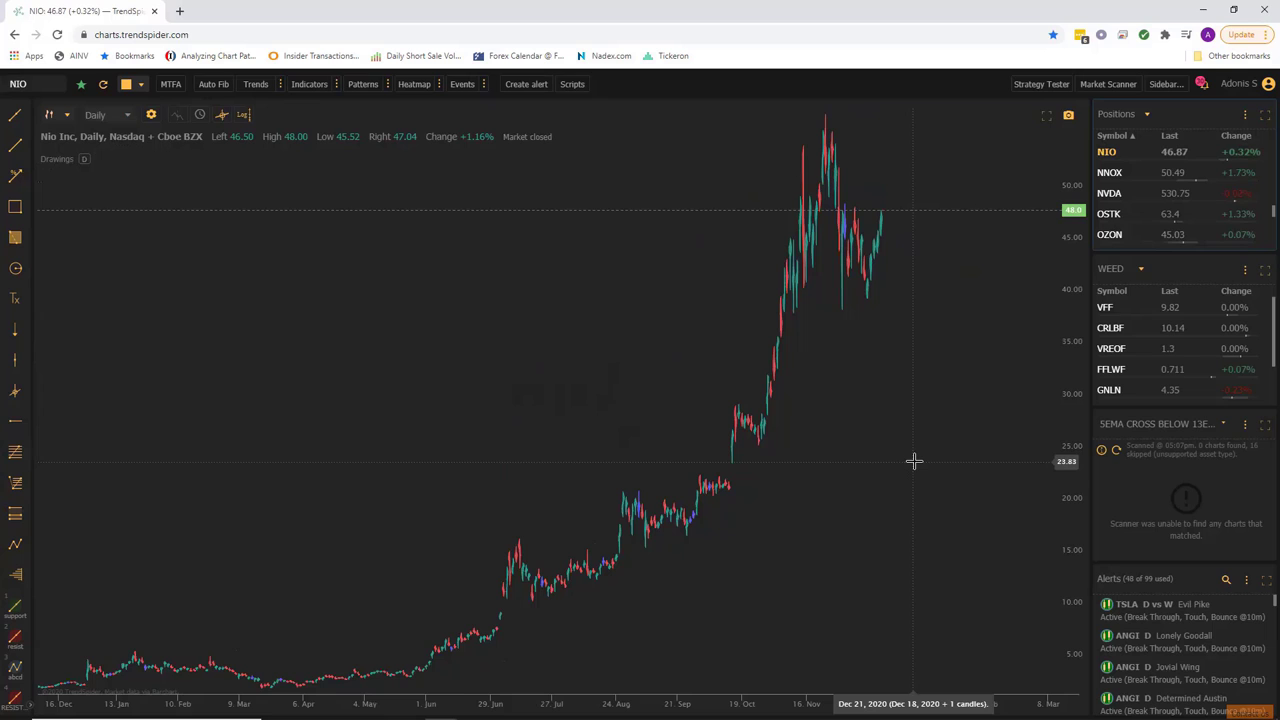
Search the indicator manager for "vwap" and locate the configured Alphatrends Anchored VWAP entries among the active indicators
left_click(337, 85)
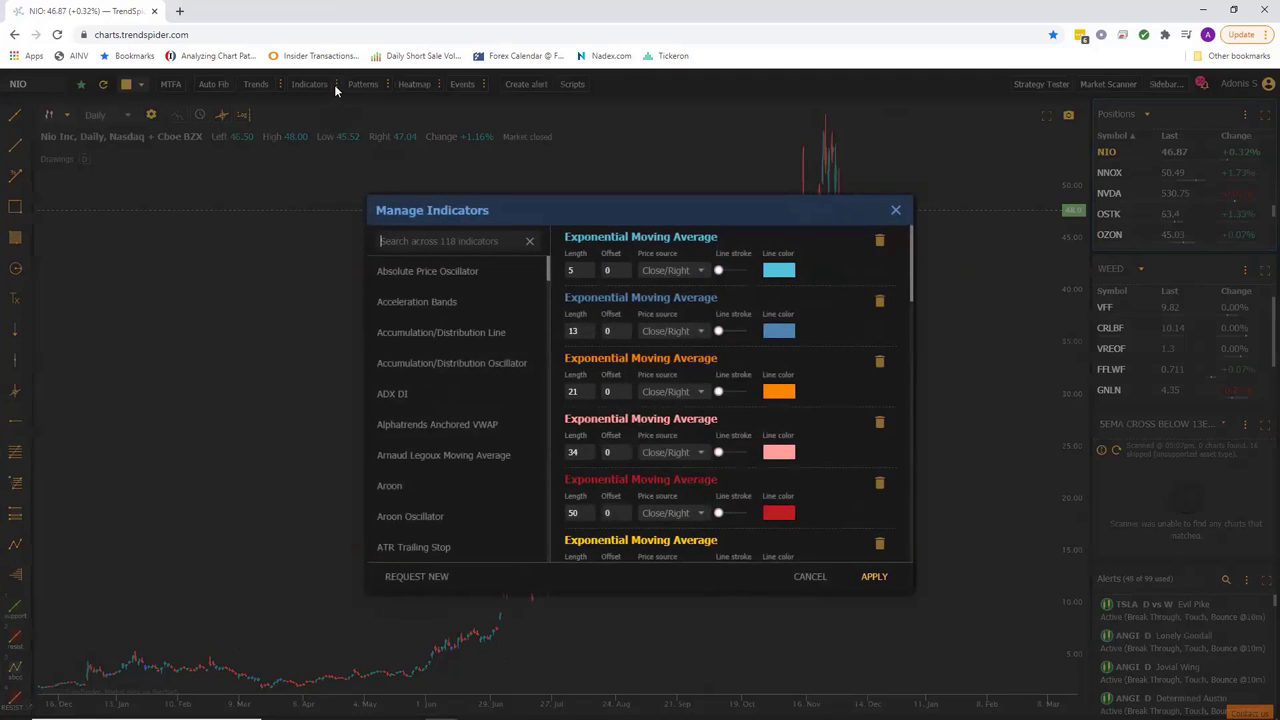
left_click(435, 243)
type("vwap")
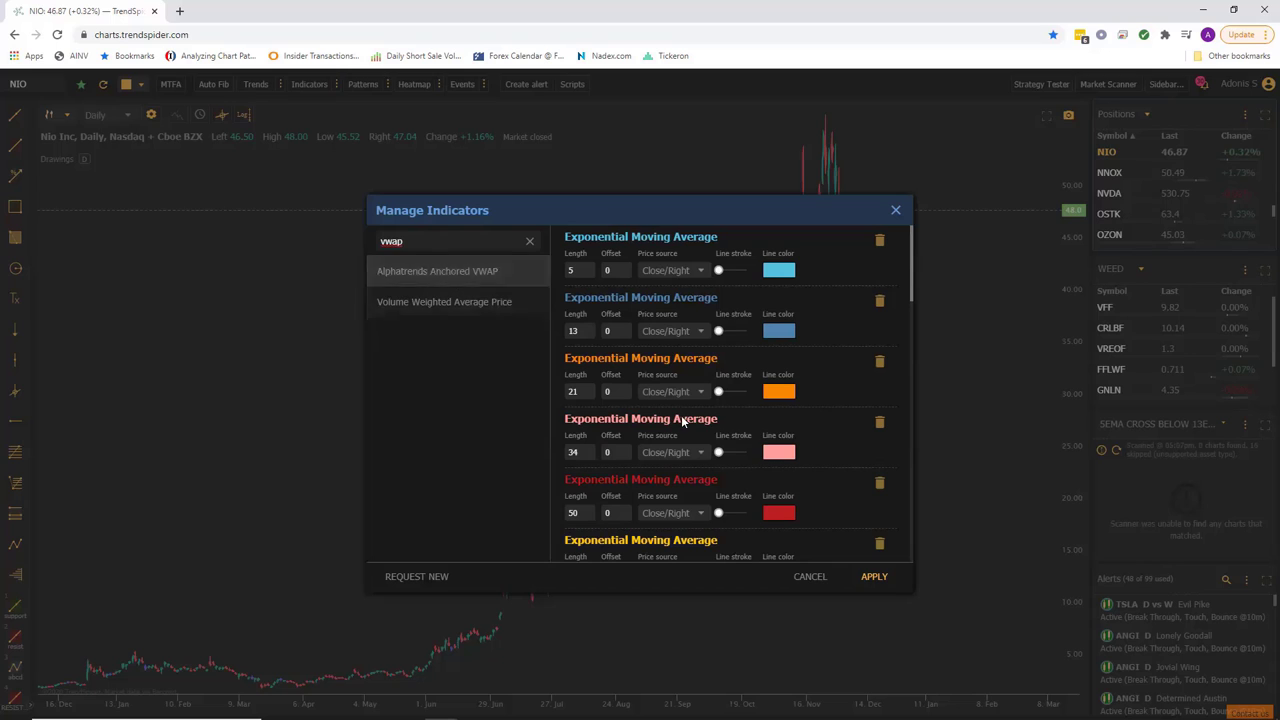
scroll(724, 450, "down", 6)
scroll(724, 450, "down", 5)
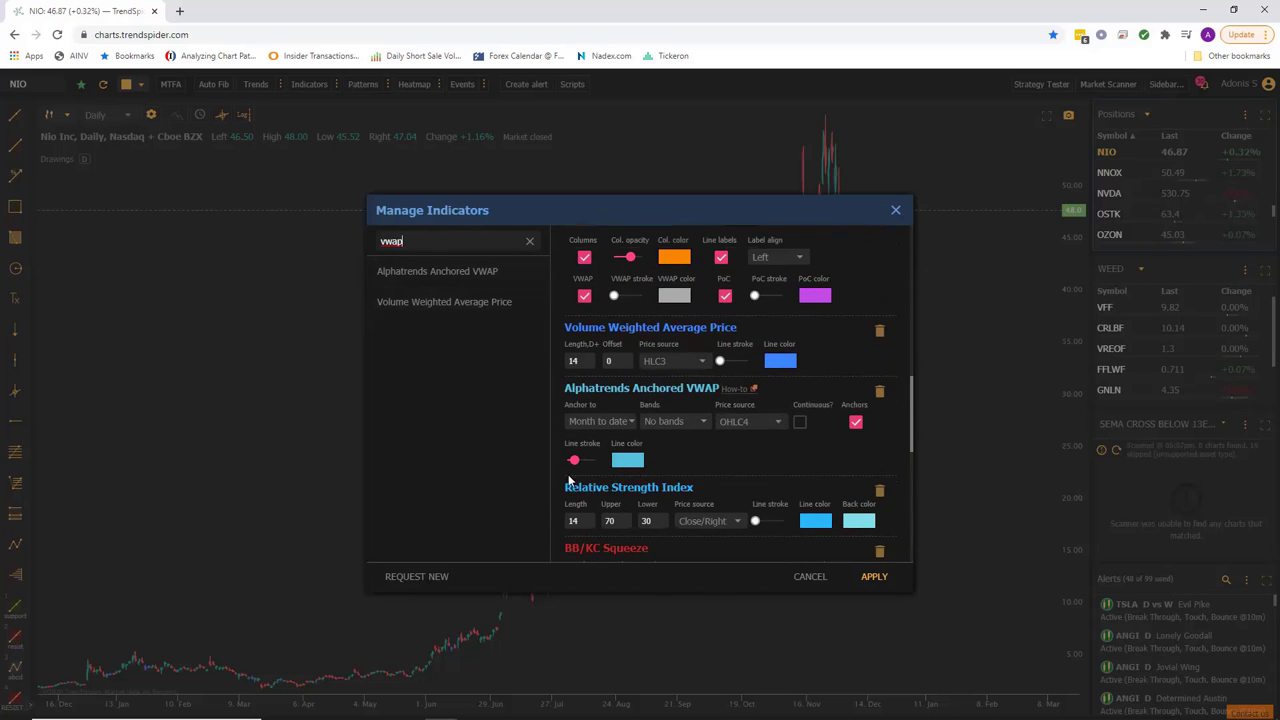
scroll(662, 378, "down", 5)
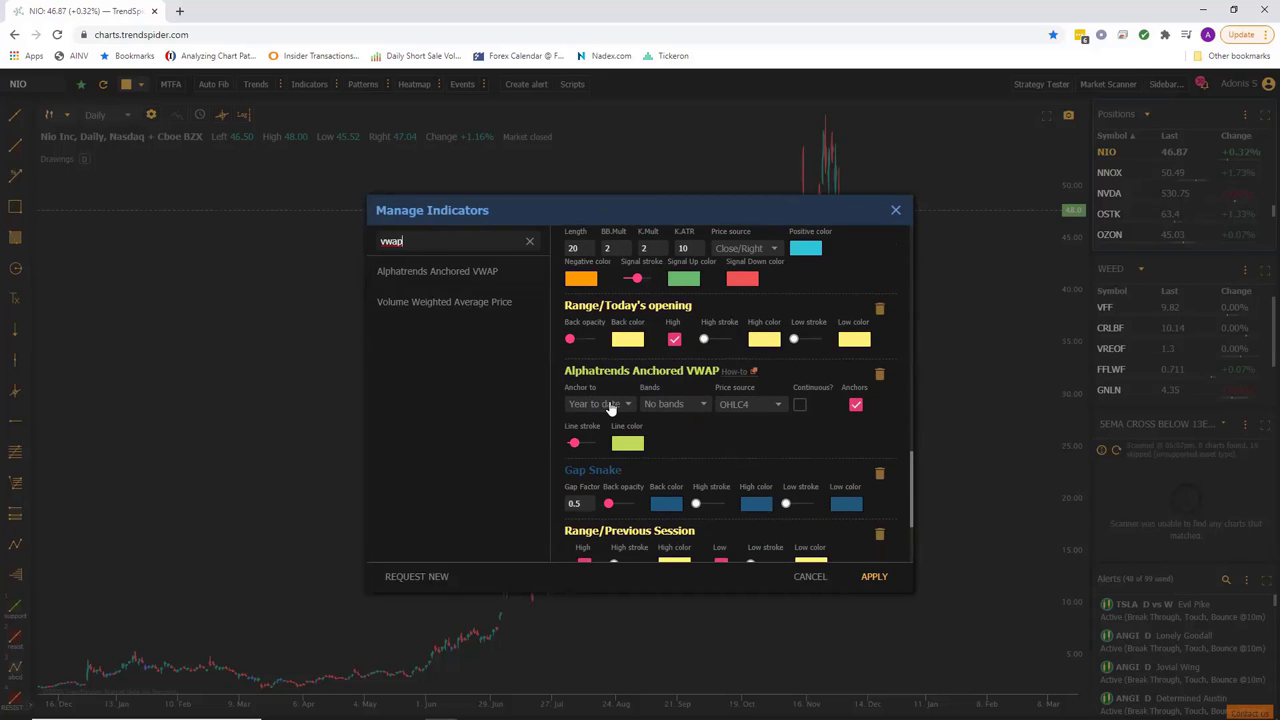
Review the anchor options, keep the green Alphatrends Anchored VWAP on Year to date, and show it on the NIO daily chart
left_click(609, 404)
scroll(608, 400, "up", 3)
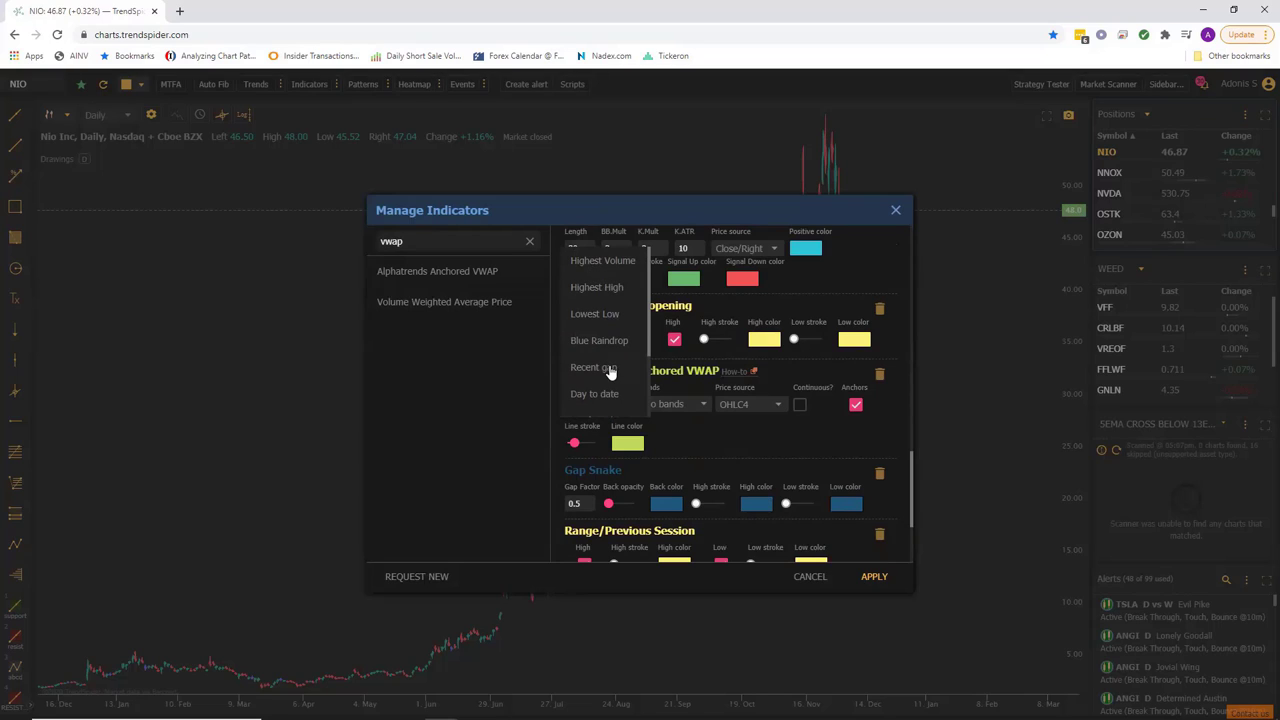
scroll(610, 370, "down", 2)
scroll(608, 340, "down", 1)
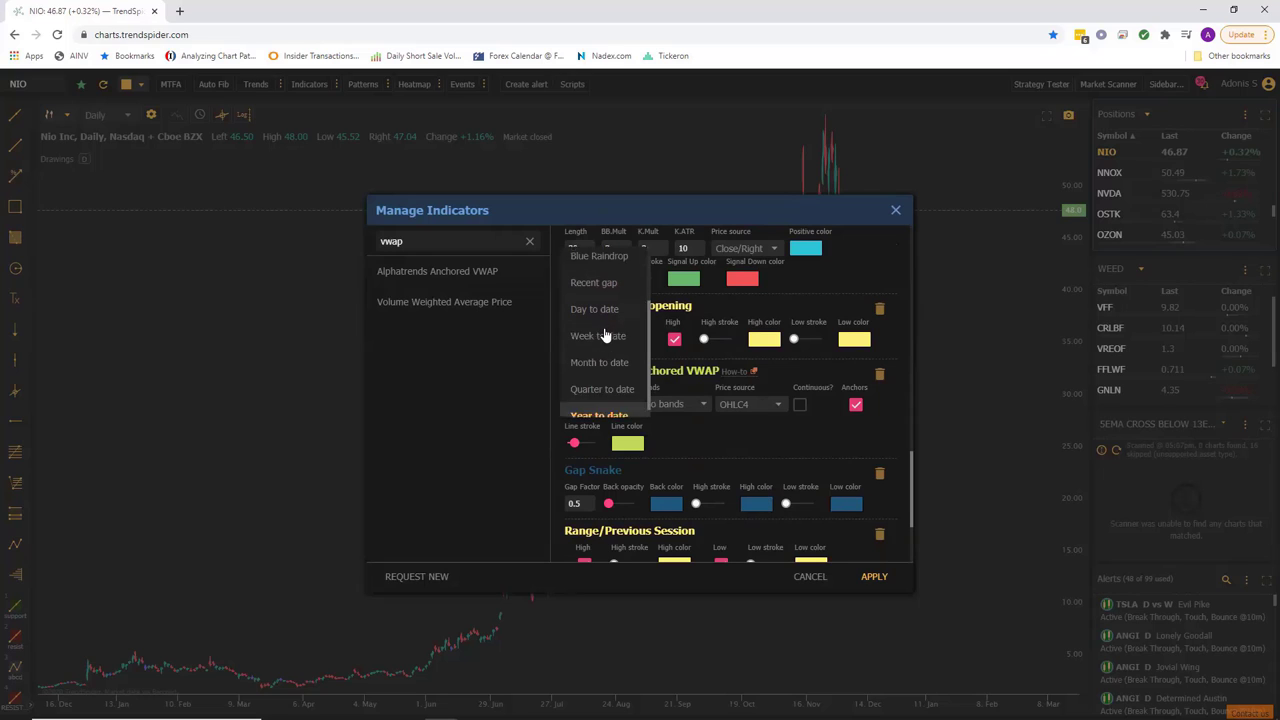
left_click(600, 405)
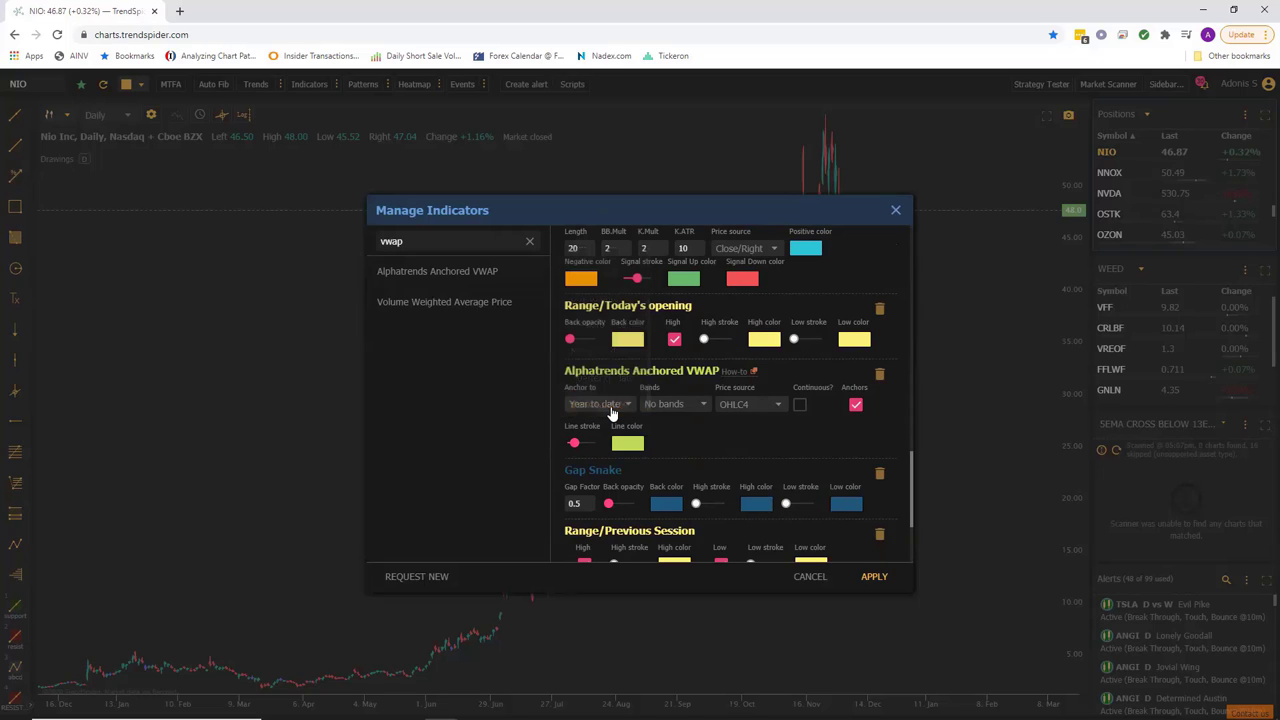
left_click(874, 578)
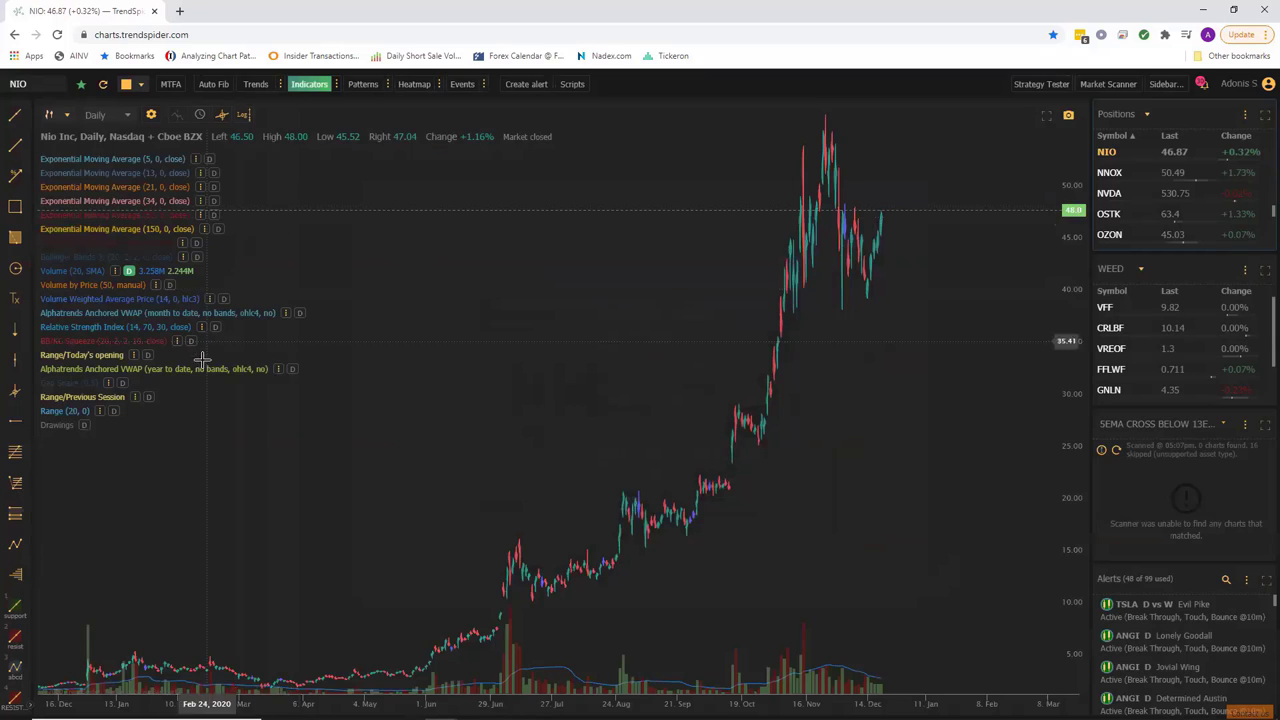
scroll(785, 440, "down", 3)
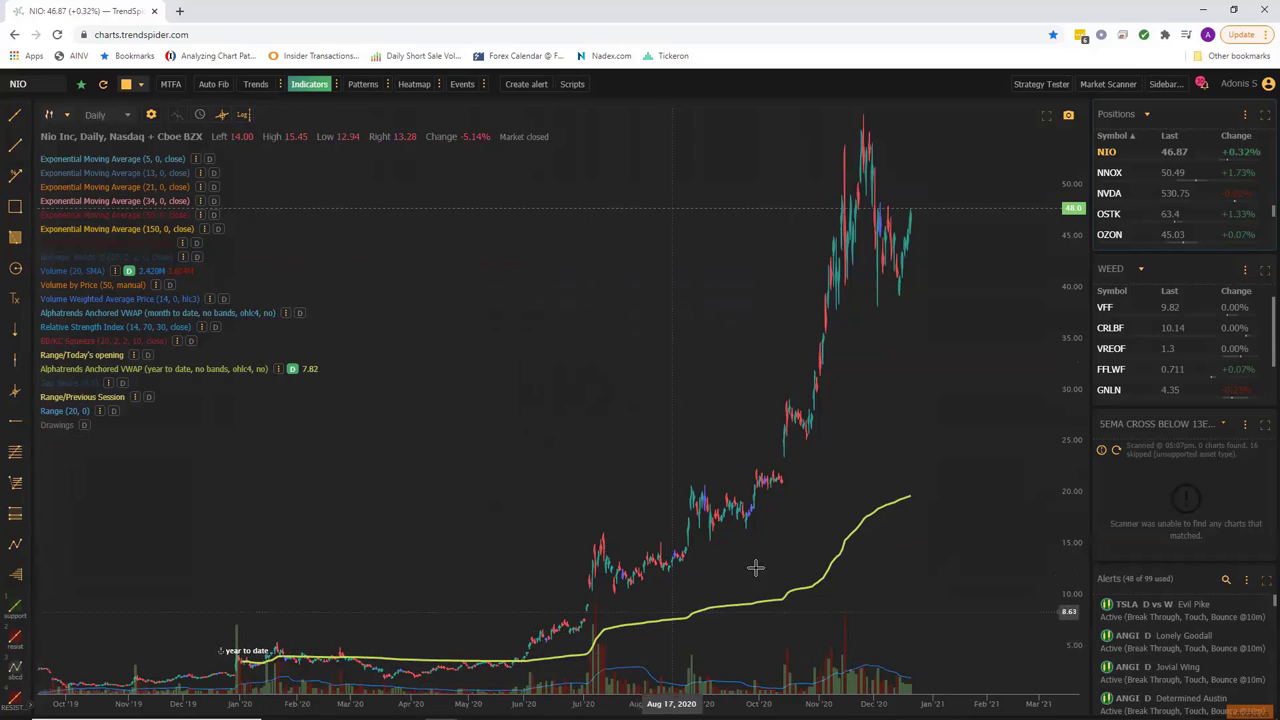
View the year-to-date Anchored VWAP on the NNOX and NVDA daily charts
left_click(1109, 173)
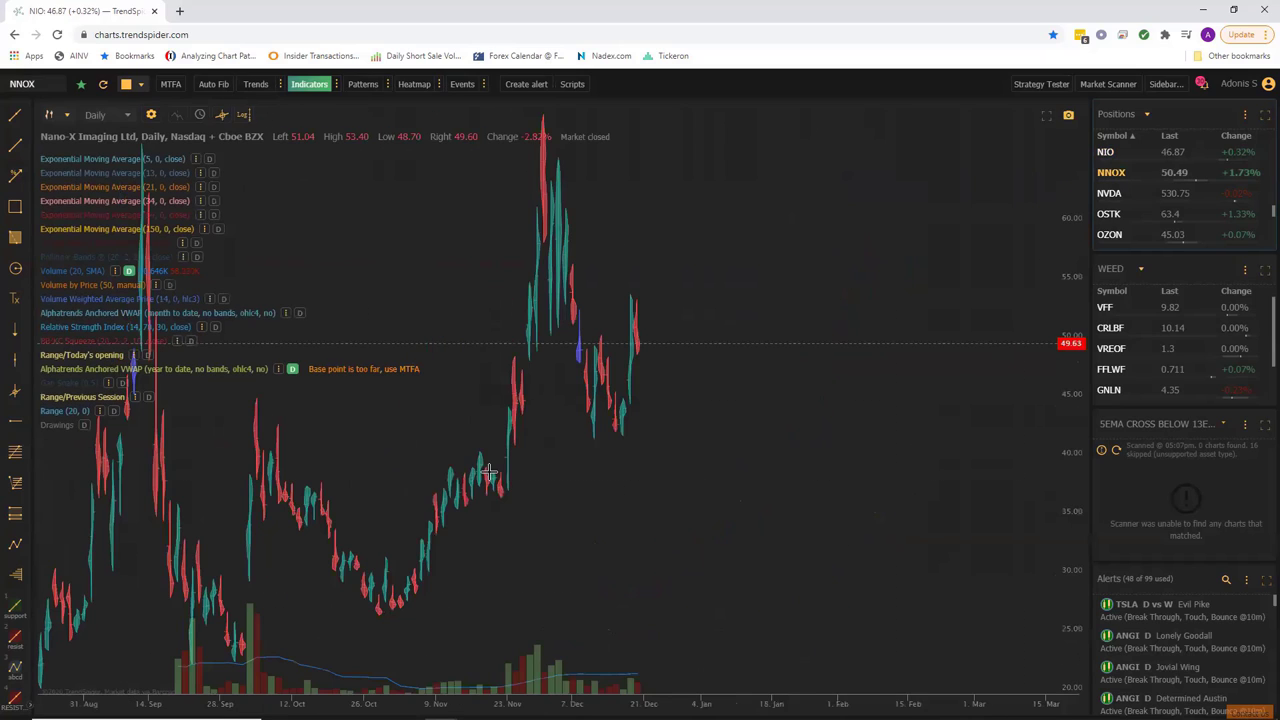
left_click(1133, 195)
scroll(909, 503, "down", 5)
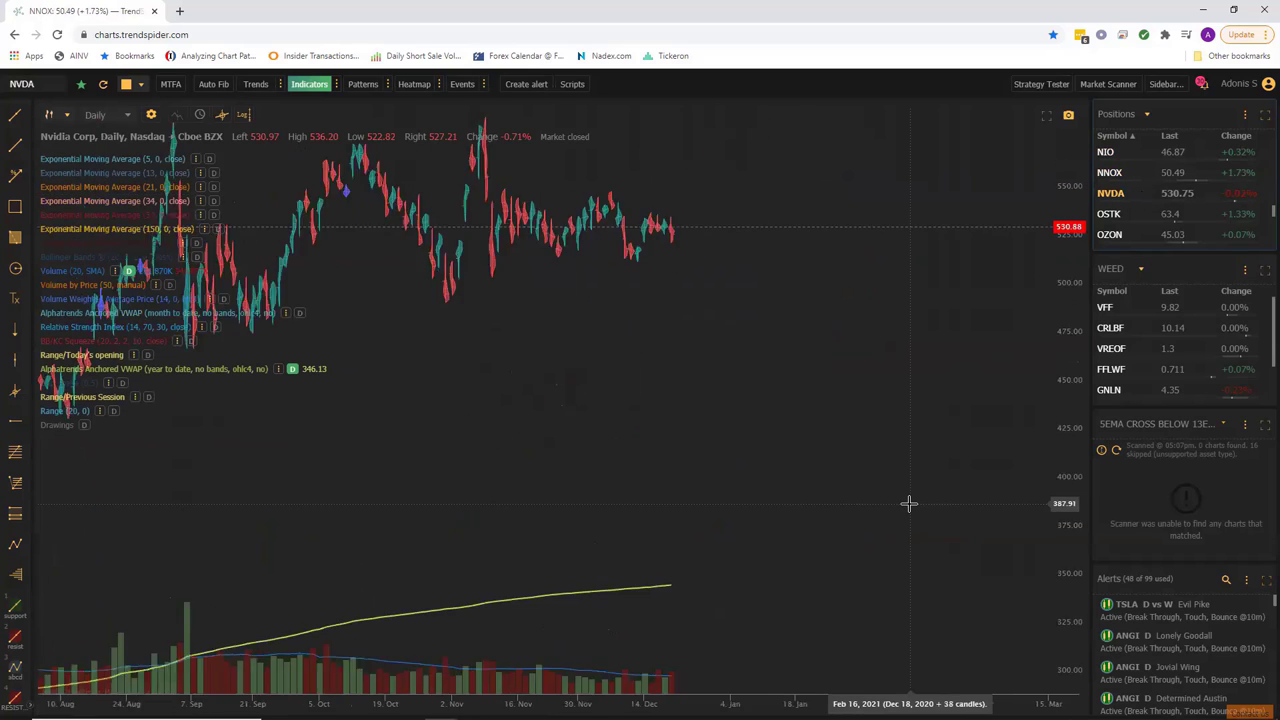
scroll(909, 503, "down", 1)
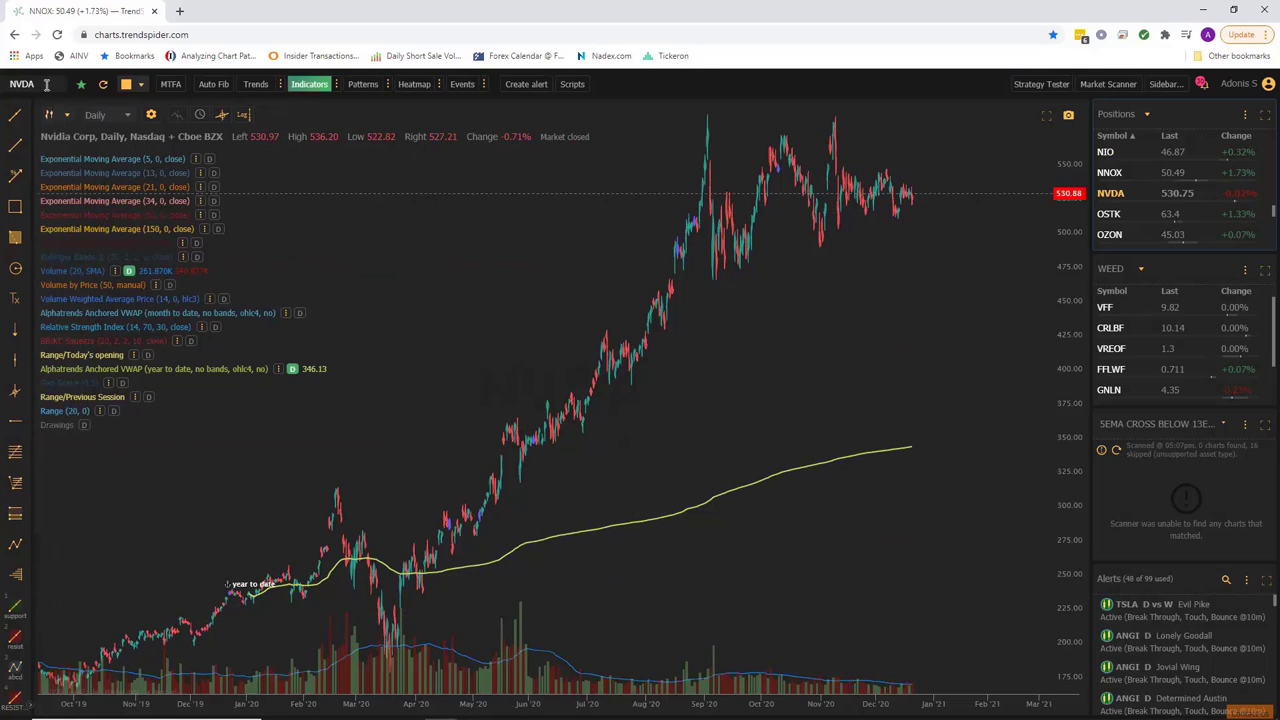
Return to the NIO daily chart and view its price against the year-to-date Anchored VWAP
left_click(46, 84)
type("NIO")
key("Return")
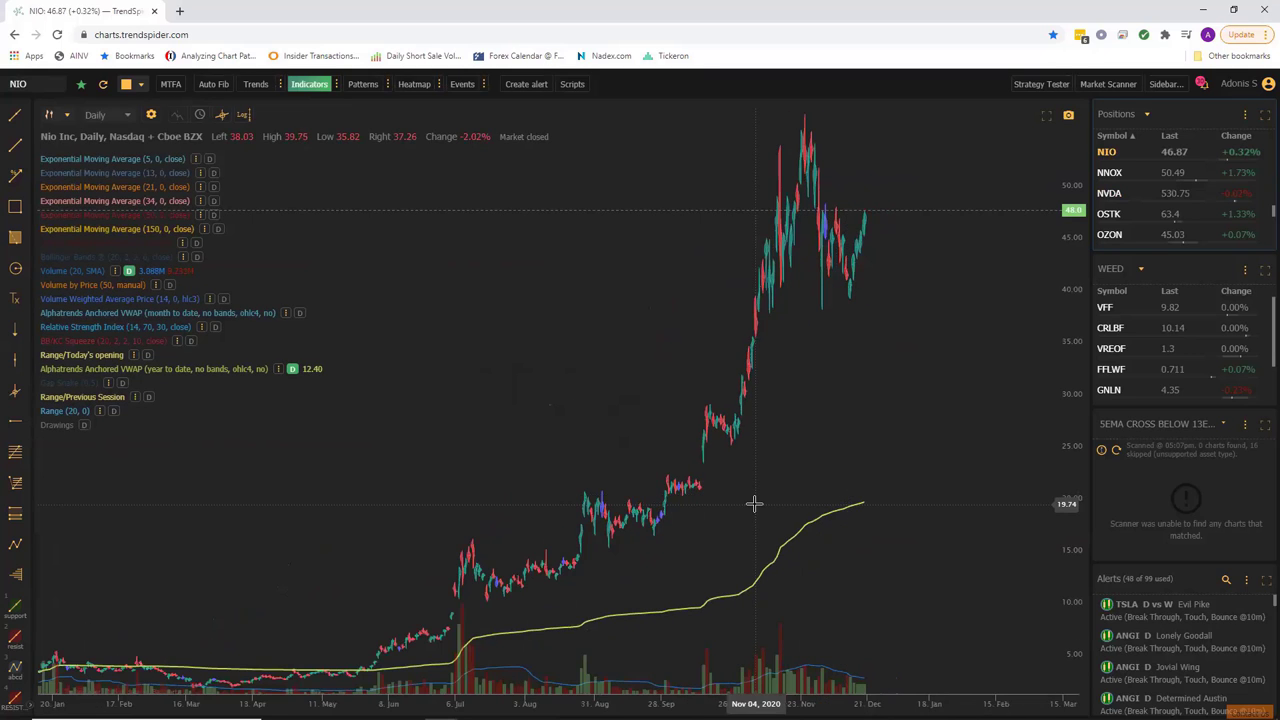
scroll(754, 504, "up", 2)
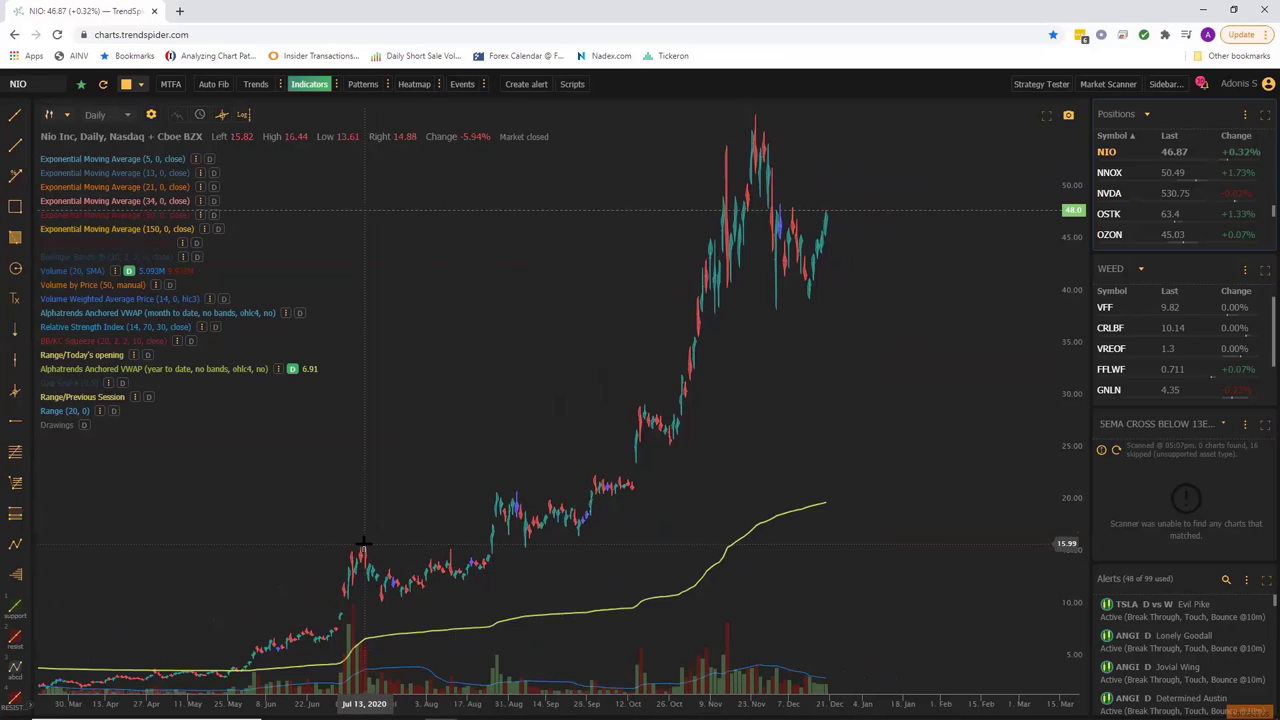
Change the NIO daily chart from Raindrops to candlesticks and frame the price action from April to December 2020
left_click(48, 114)
left_click(86, 188)
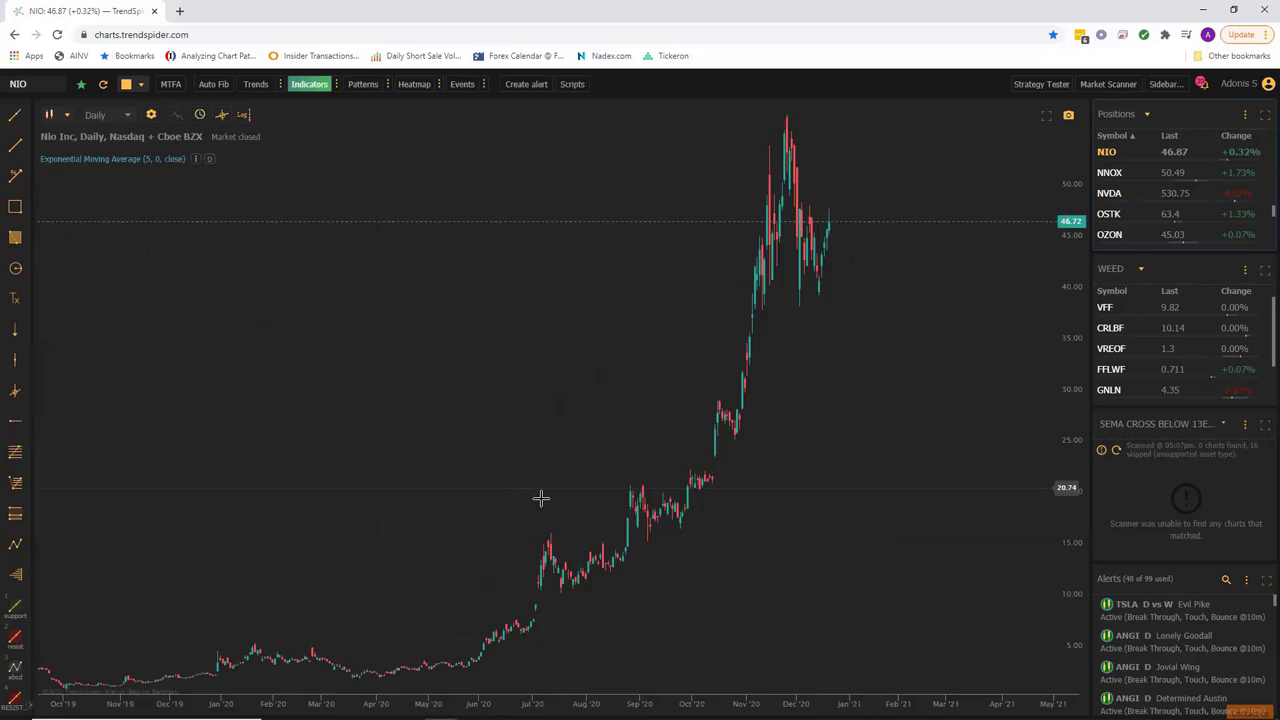
scroll(640, 490, "up", 4)
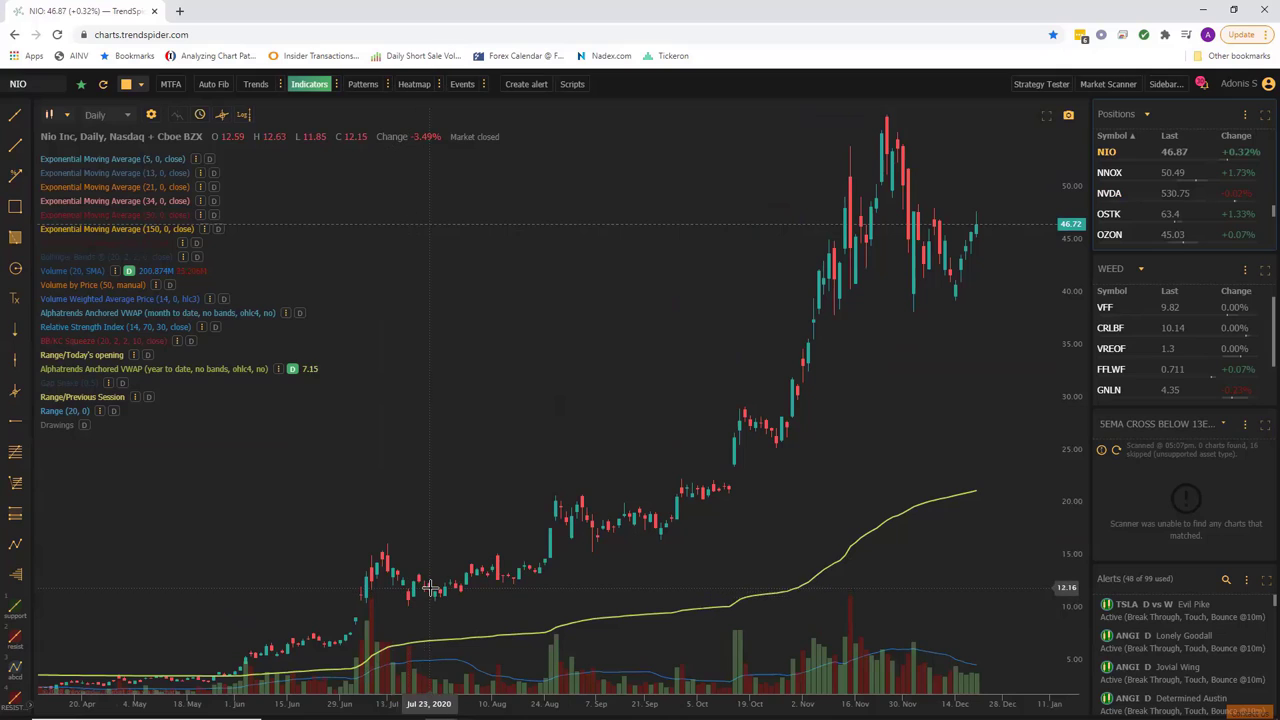
Create an Alphatrends Anchored VWAP from NIO's July 13, 2020 peak candle and examine how price follows it through December
right_click(388, 559)
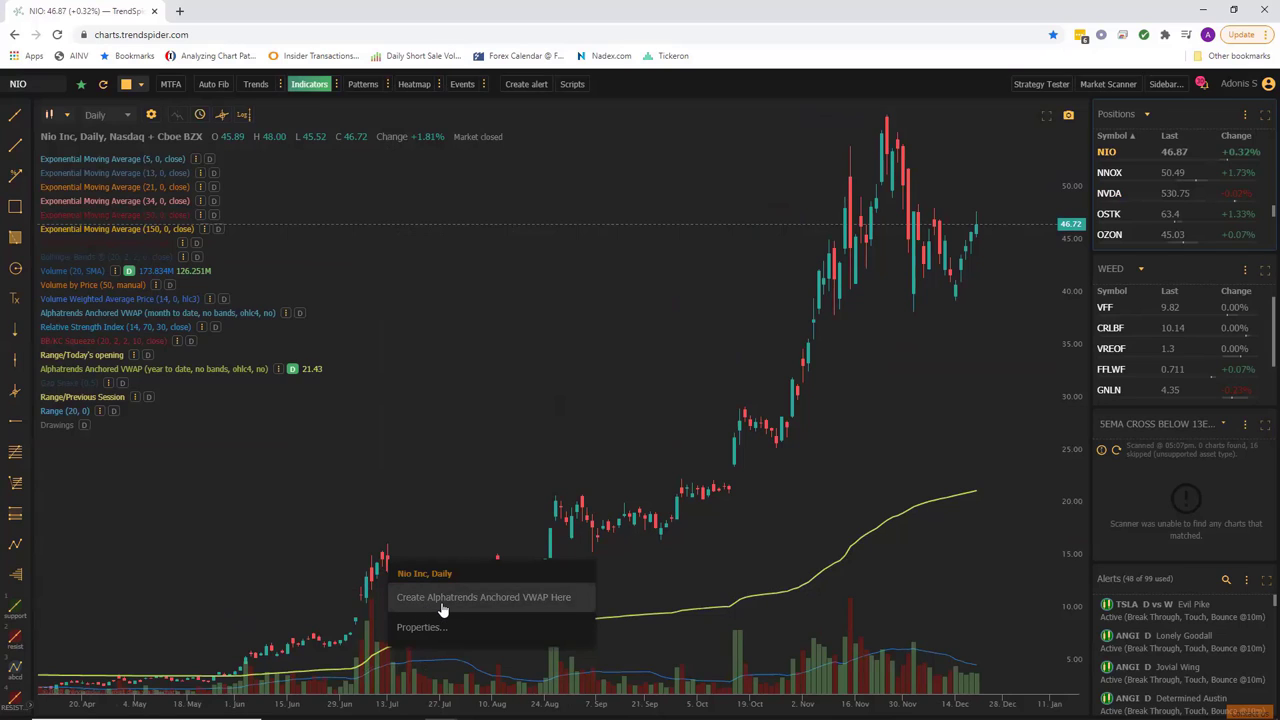
left_click(443, 603)
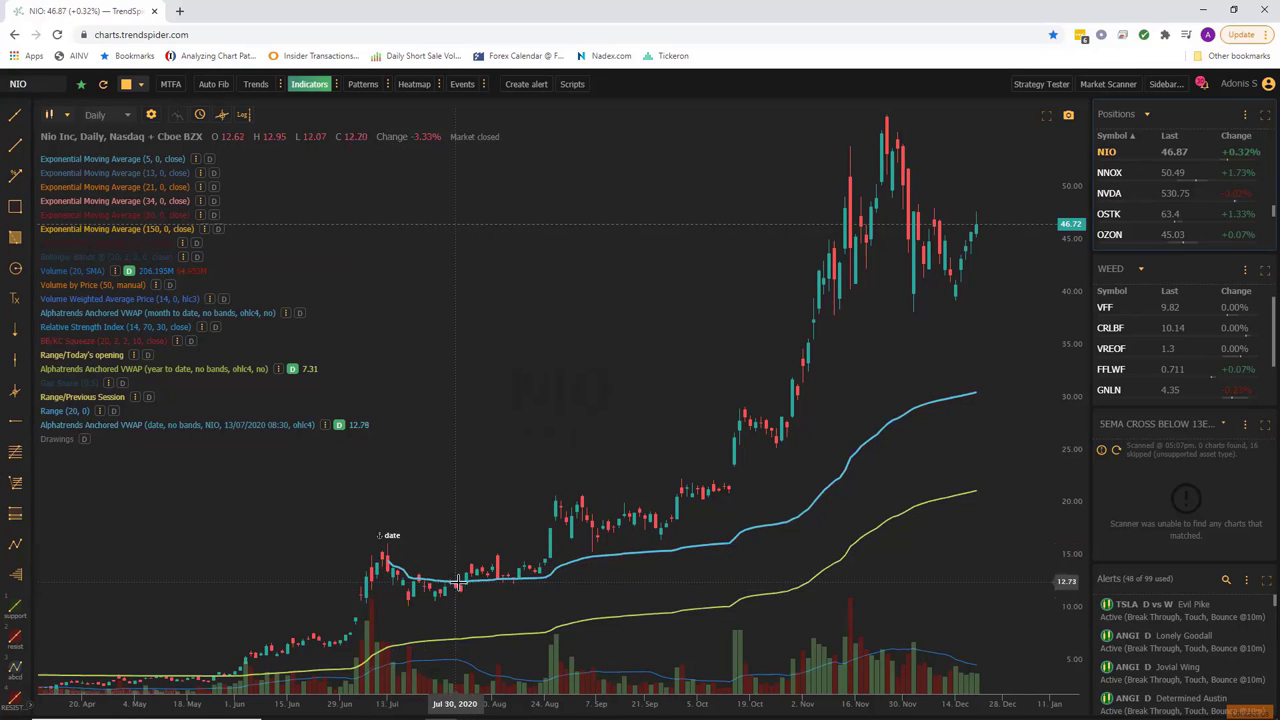
scroll(491, 590, "up", 1)
scroll(491, 590, "up", 3)
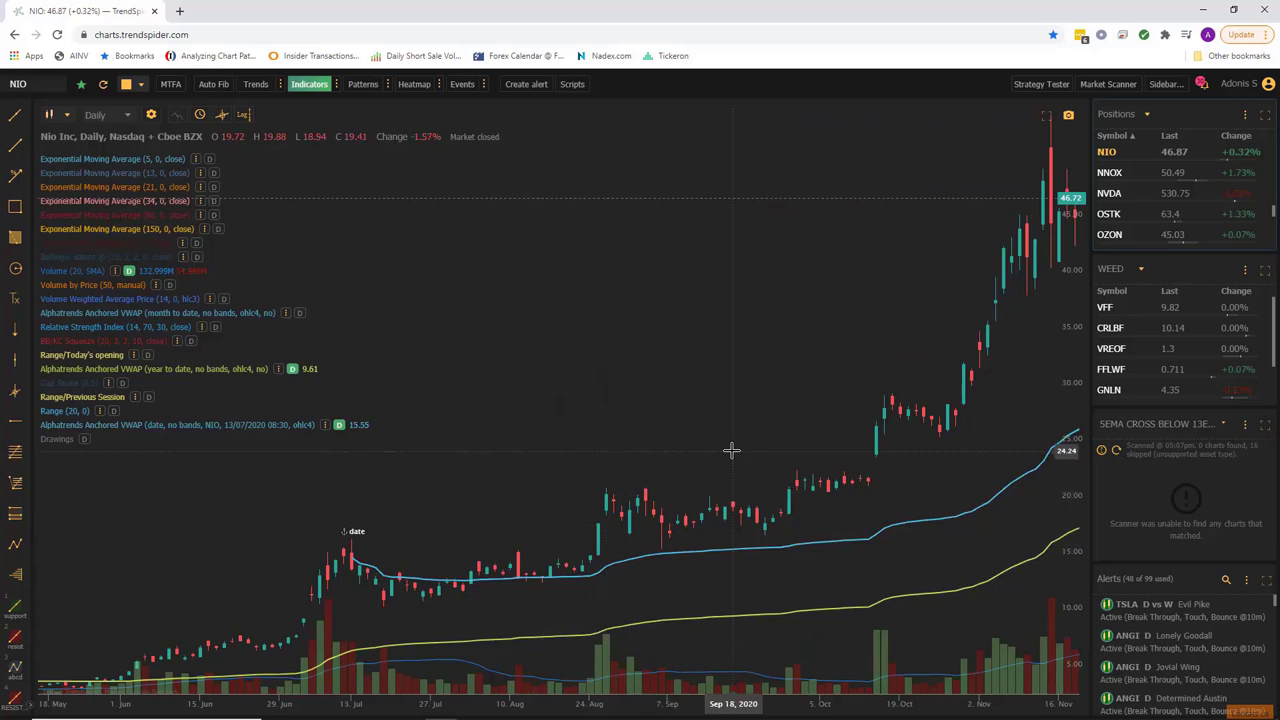
scroll(523, 466, "down", 3)
left_click_drag(671, 398, 457, 443)
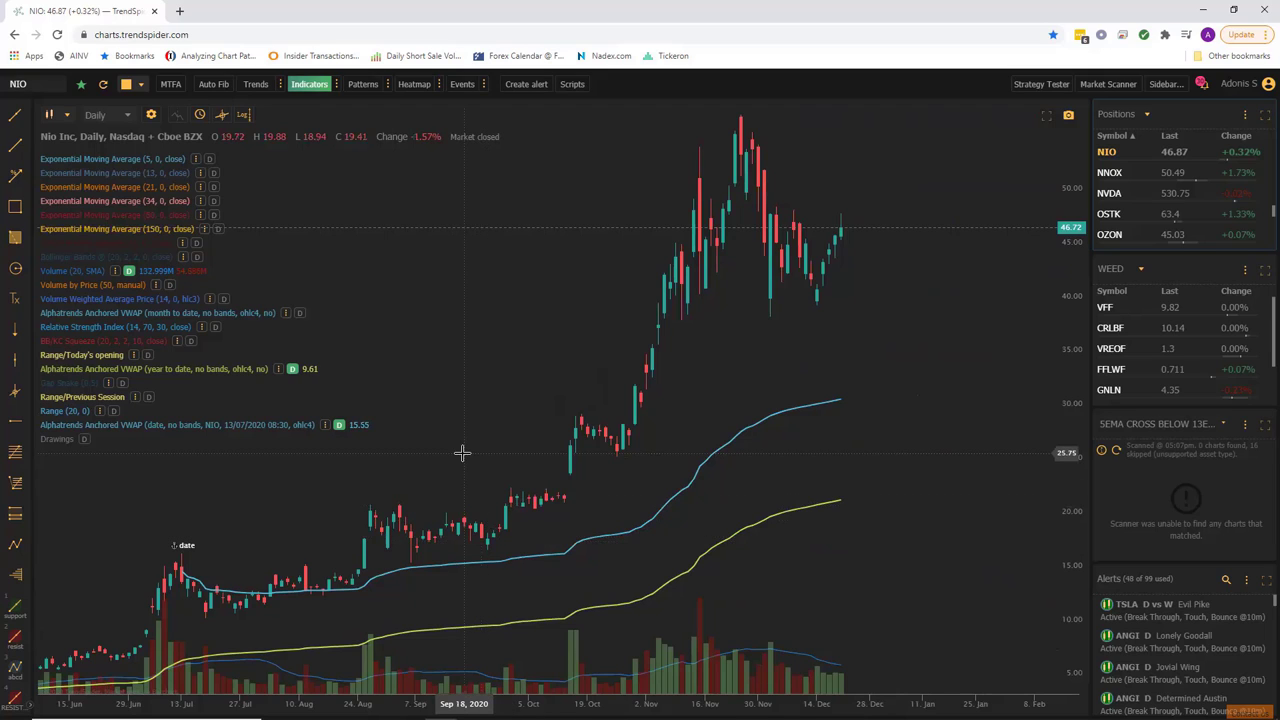
left_click_drag(462, 453, 505, 452)
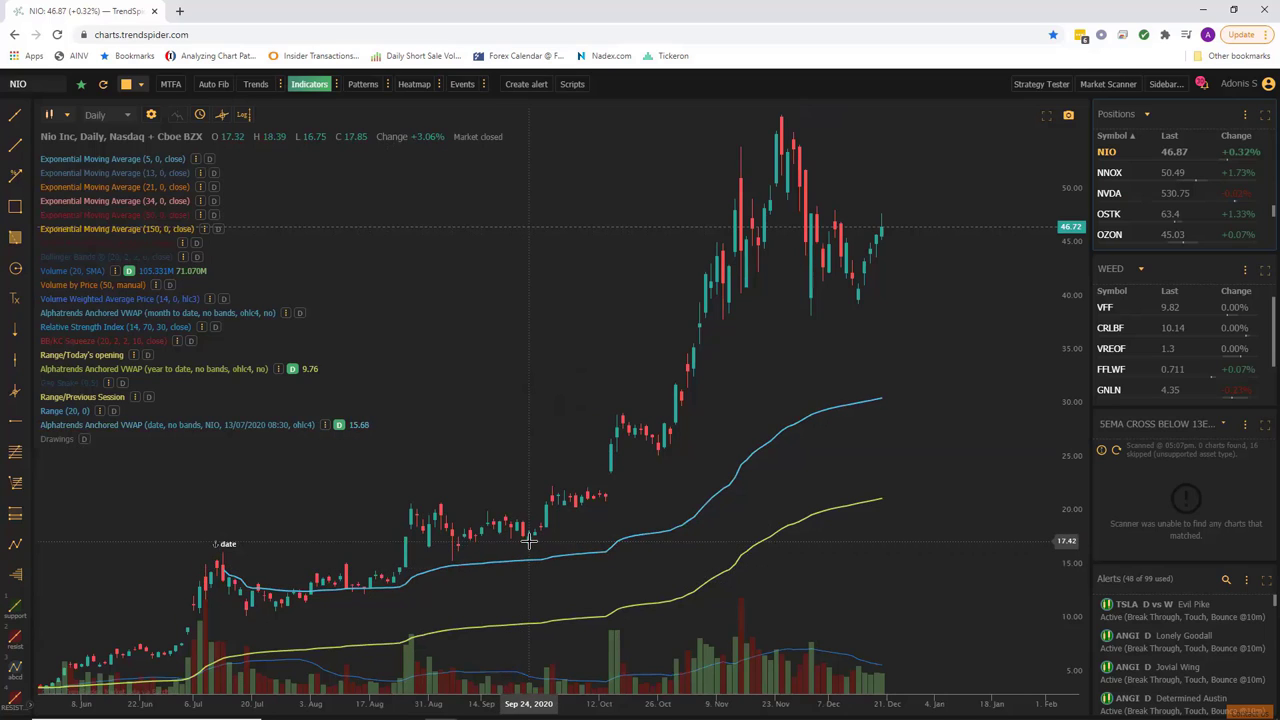
Create Alphatrends Anchored VWAPs from NIO's October 1 and November 24, 2020 candles and examine how price follows them
right_click(557, 497)
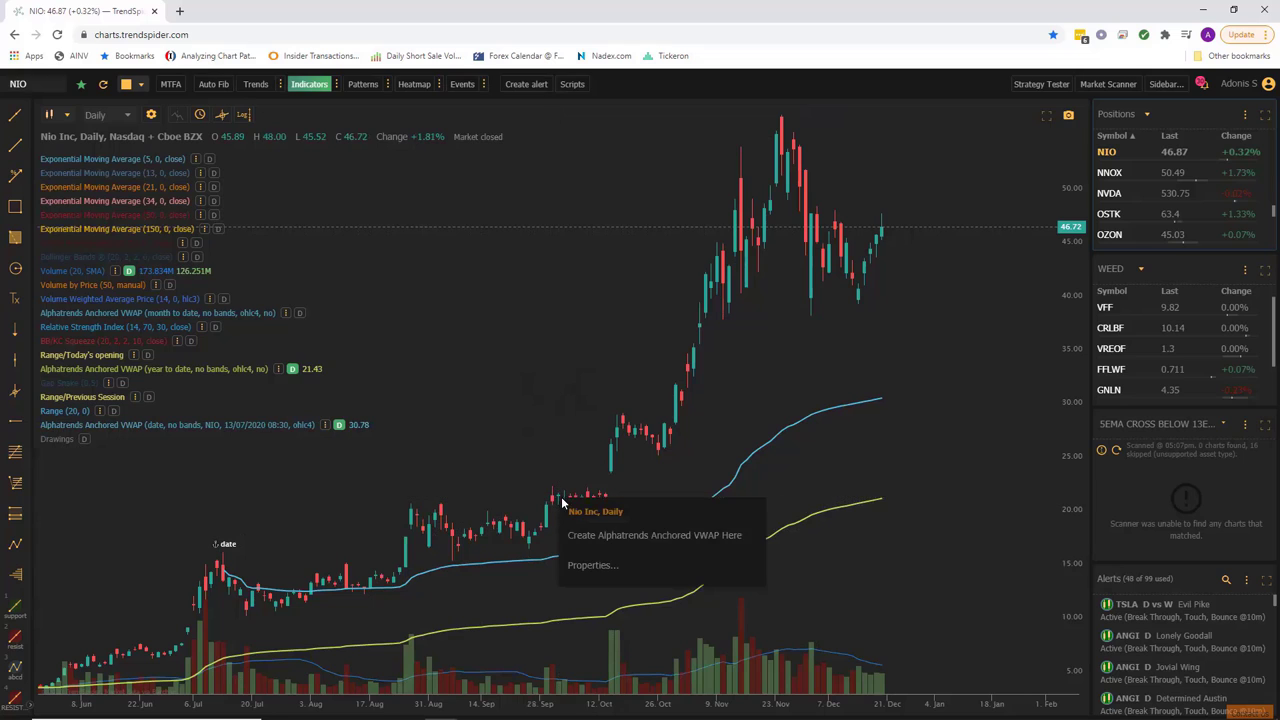
left_click(572, 532)
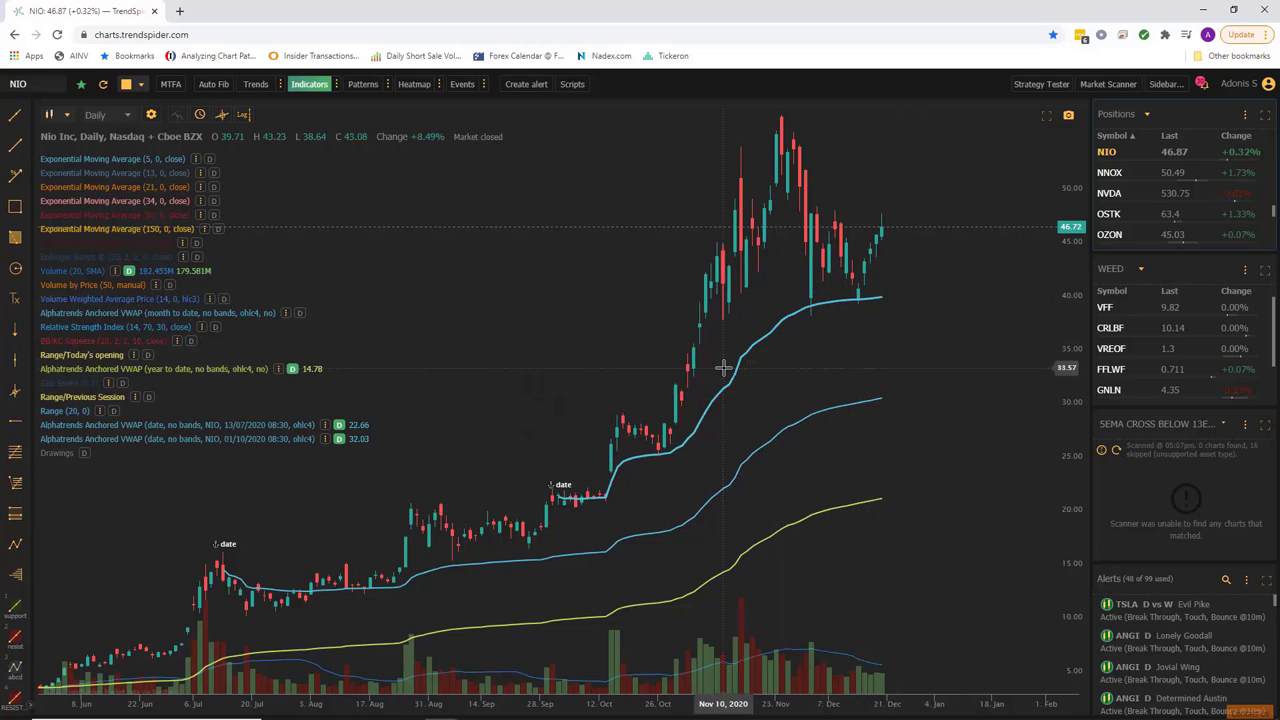
right_click(780, 121)
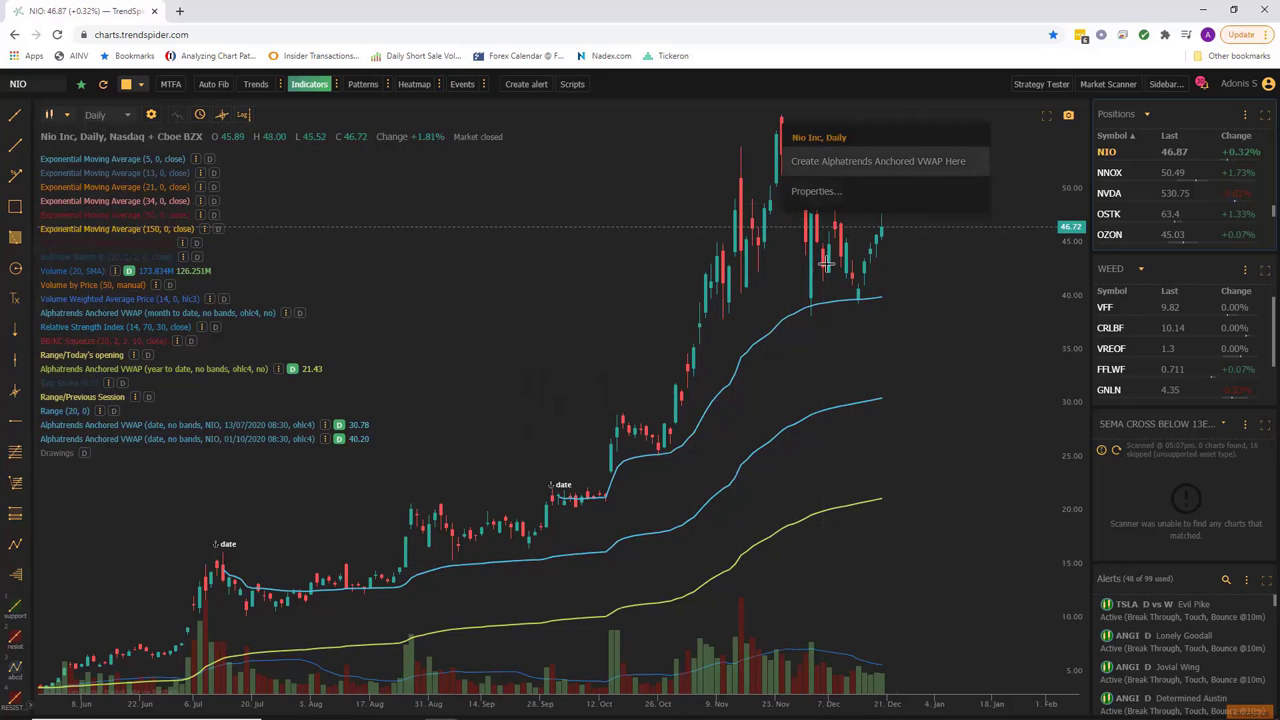
left_click(865, 161)
scroll(855, 331, "up", 2)
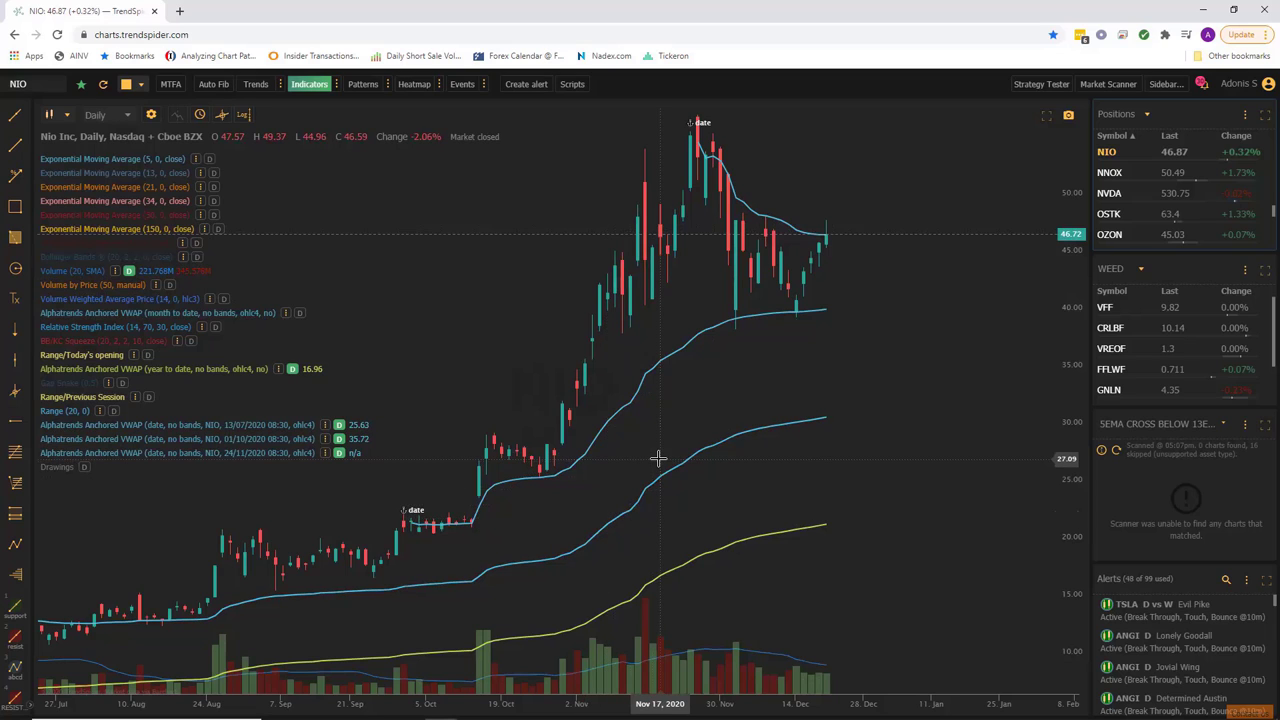
scroll(658, 458, "down", 3)
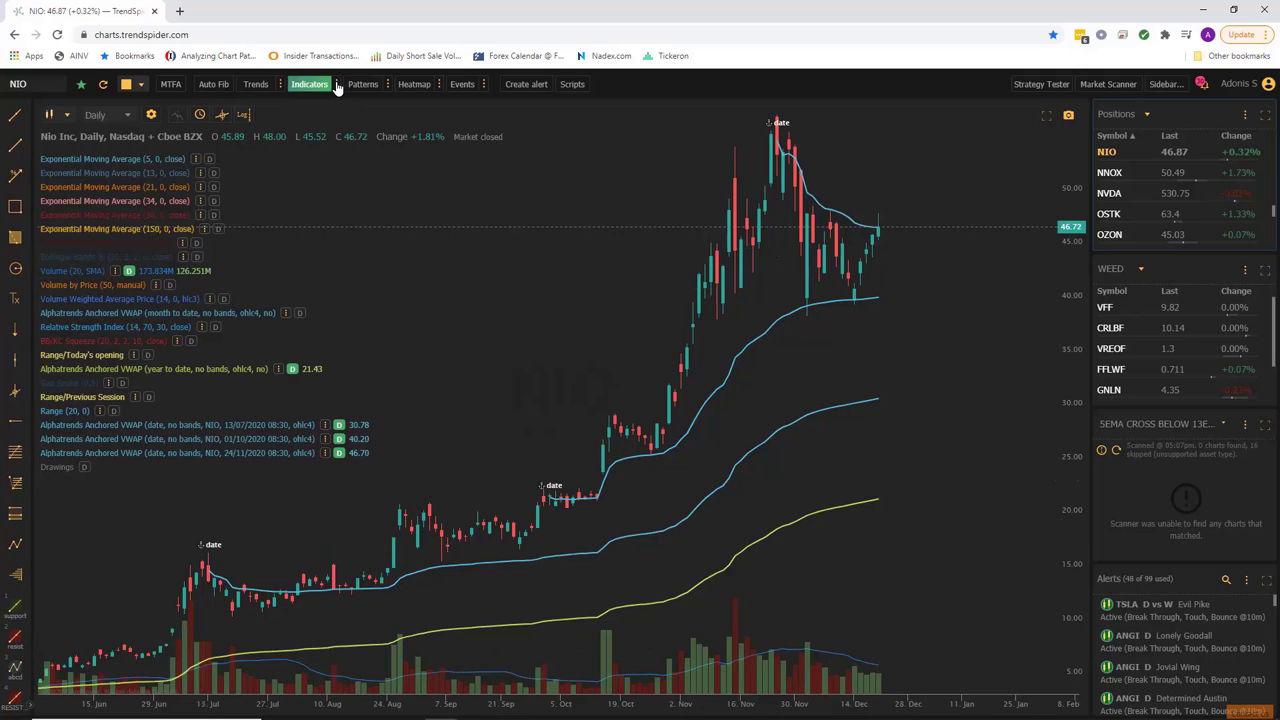
Set the existing Volume by Price indicator's anchor to Year to date and display its columns on the NIO daily chart
type("i")
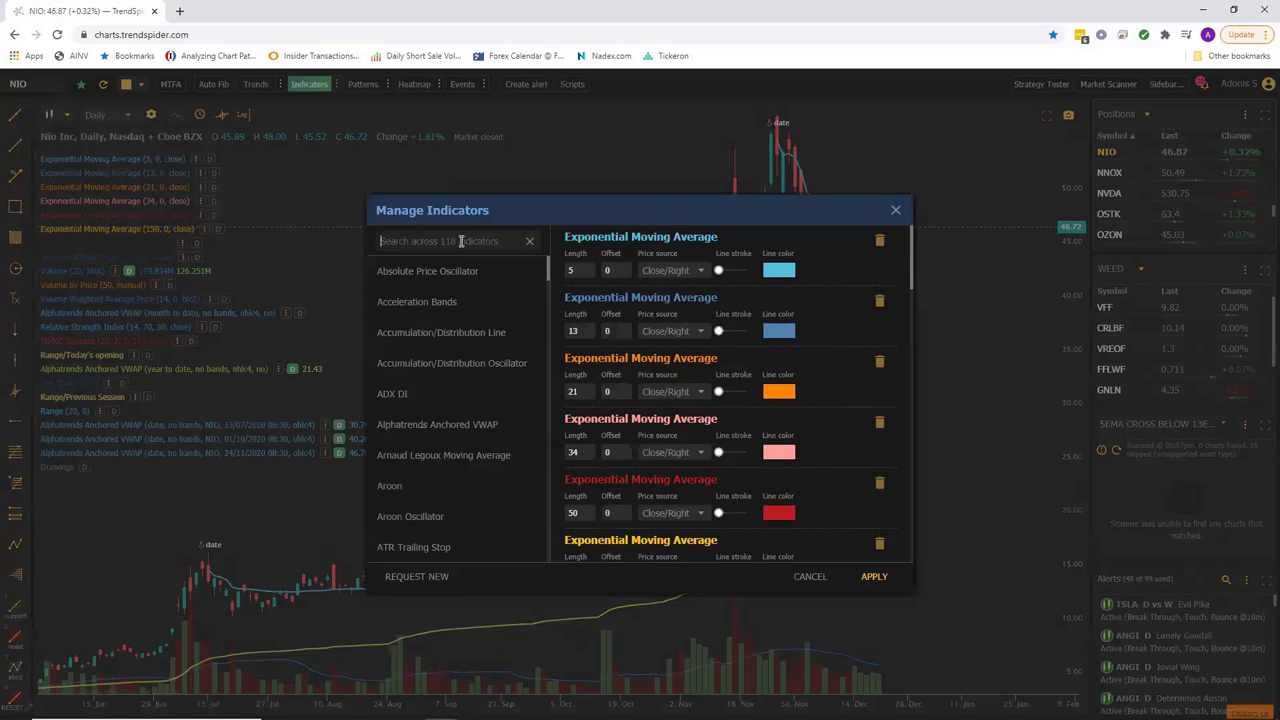
type("vbp")
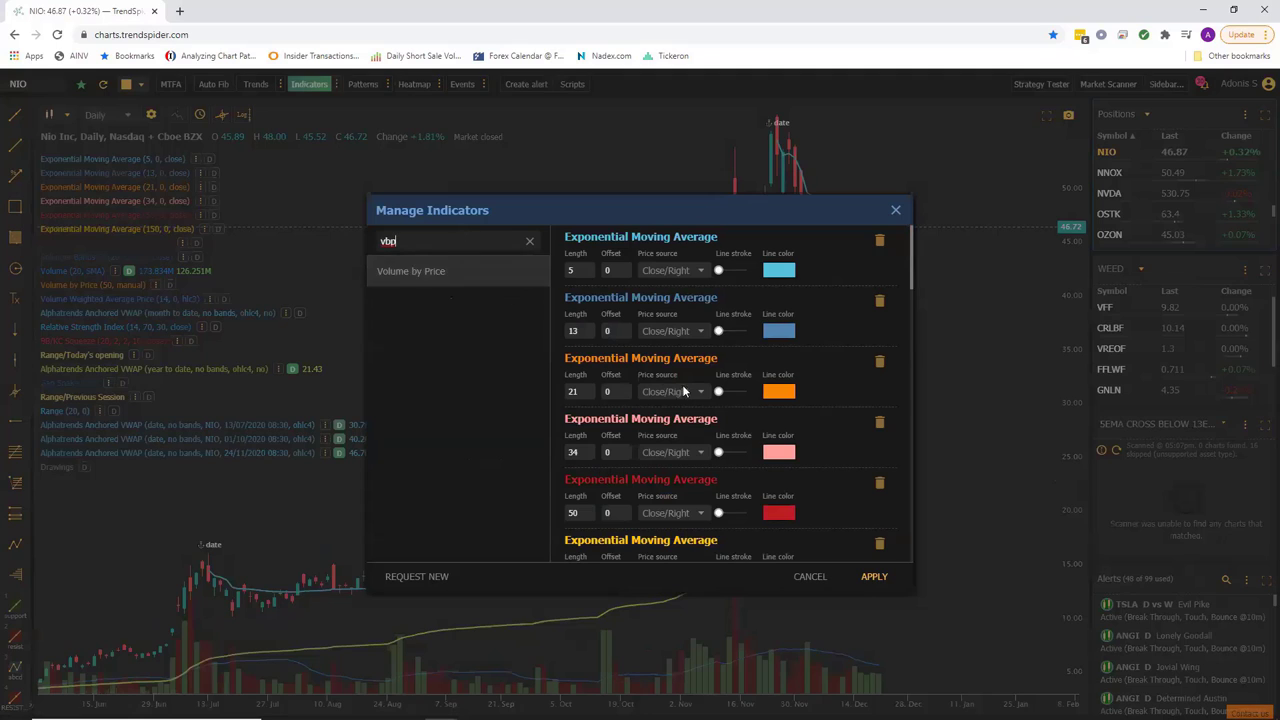
scroll(686, 386, "down", 10)
scroll(690, 393, "down", 3)
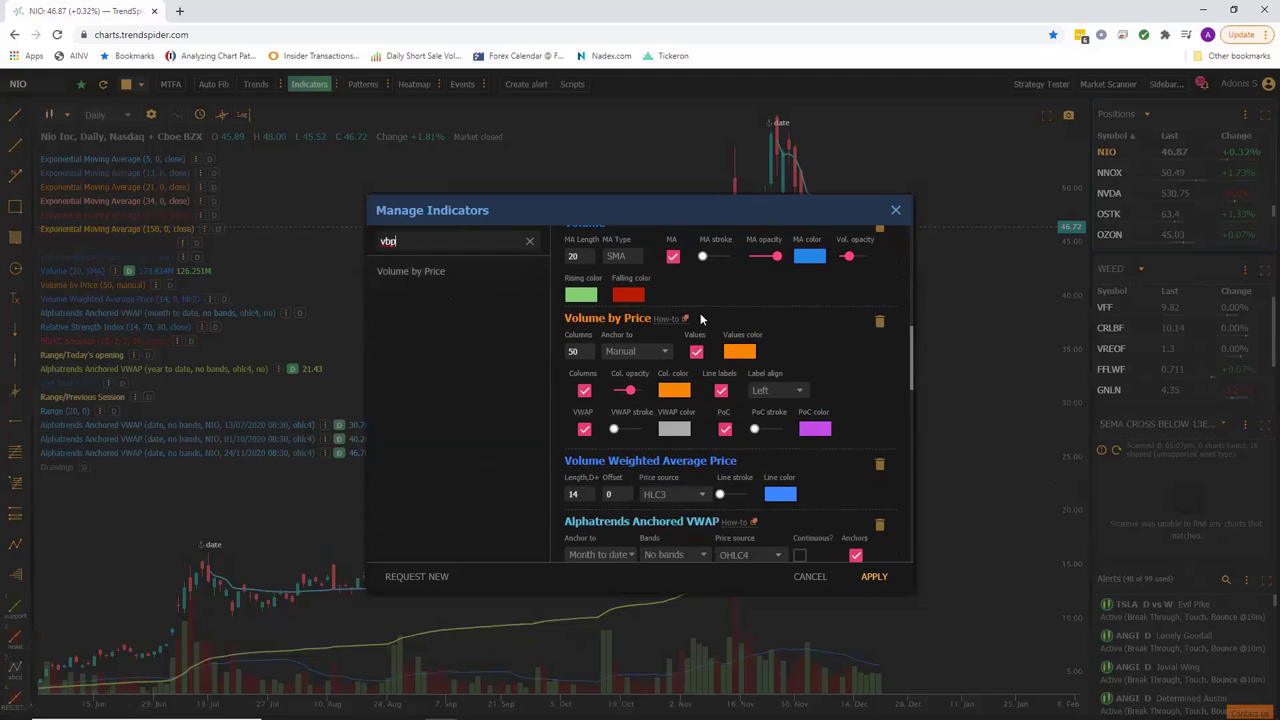
left_click(623, 359)
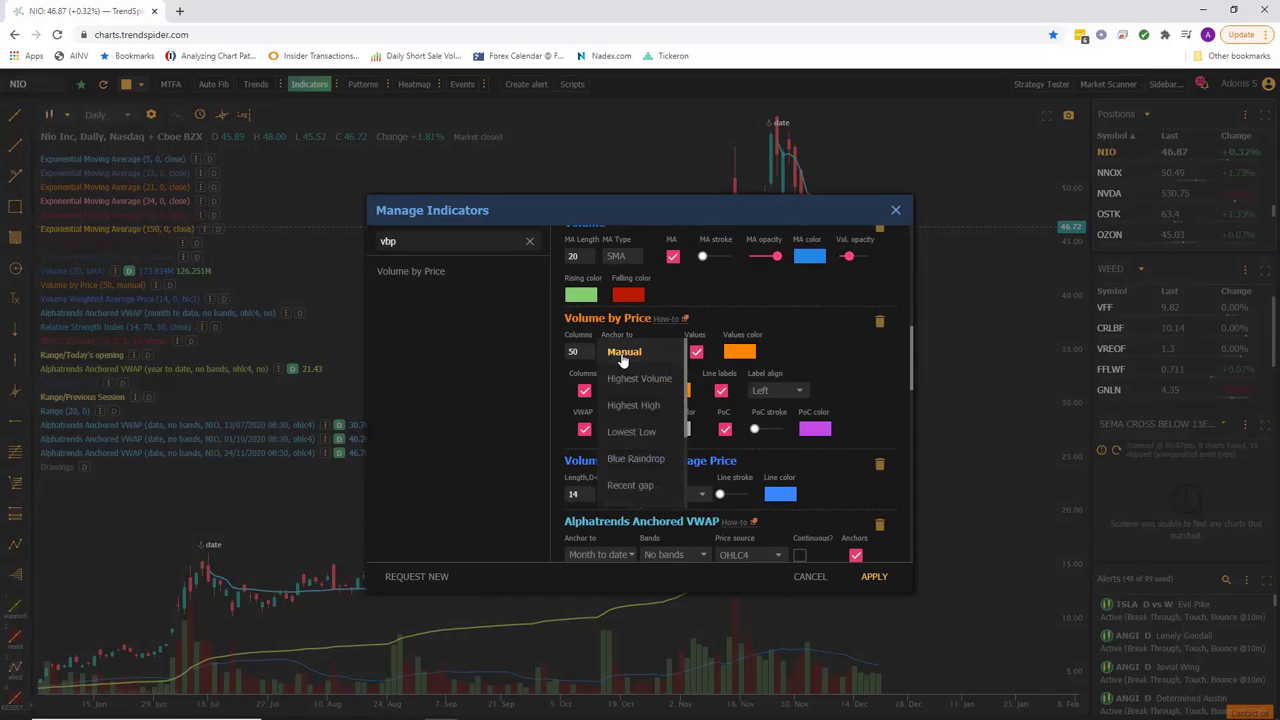
scroll(645, 378, "down", 3)
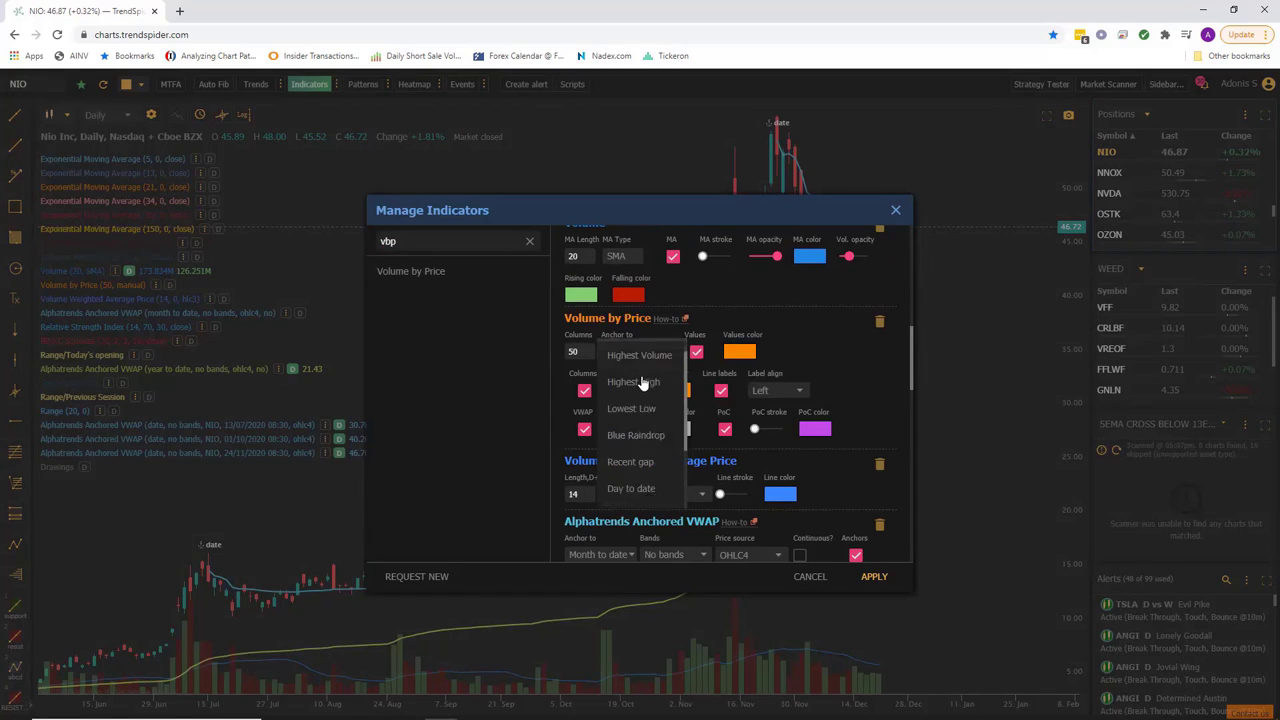
left_click(640, 496)
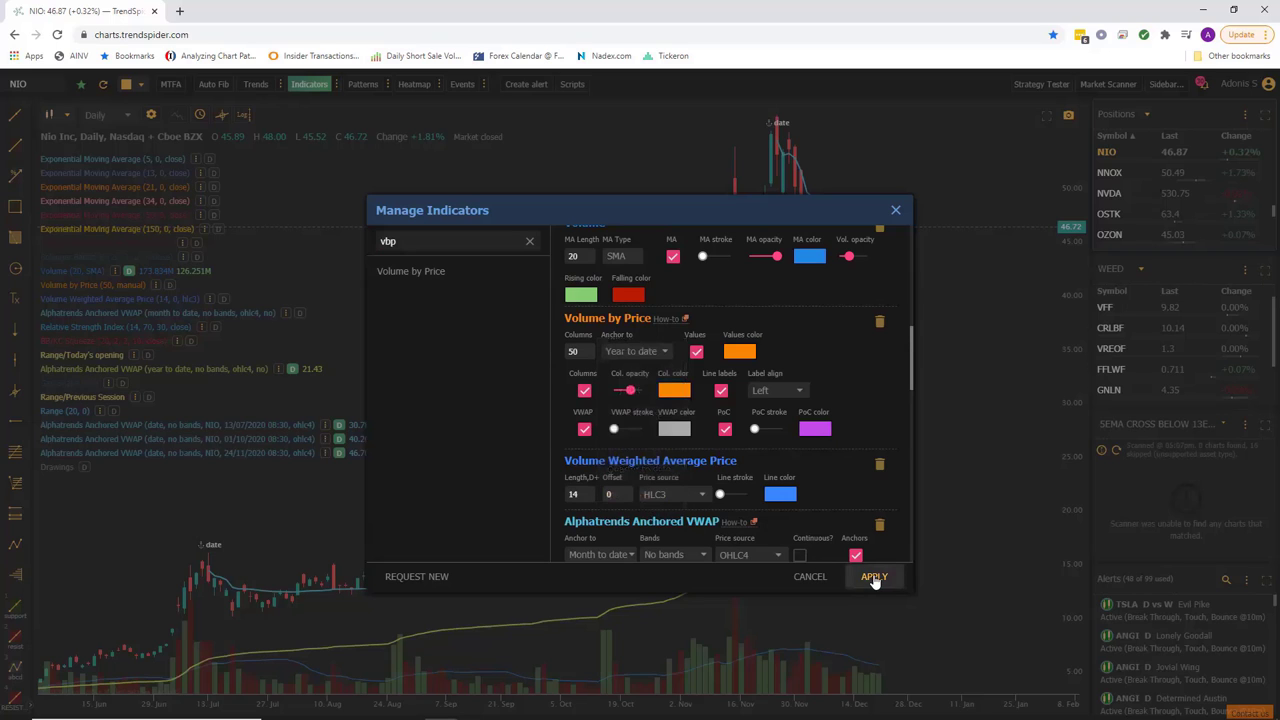
left_click(874, 576)
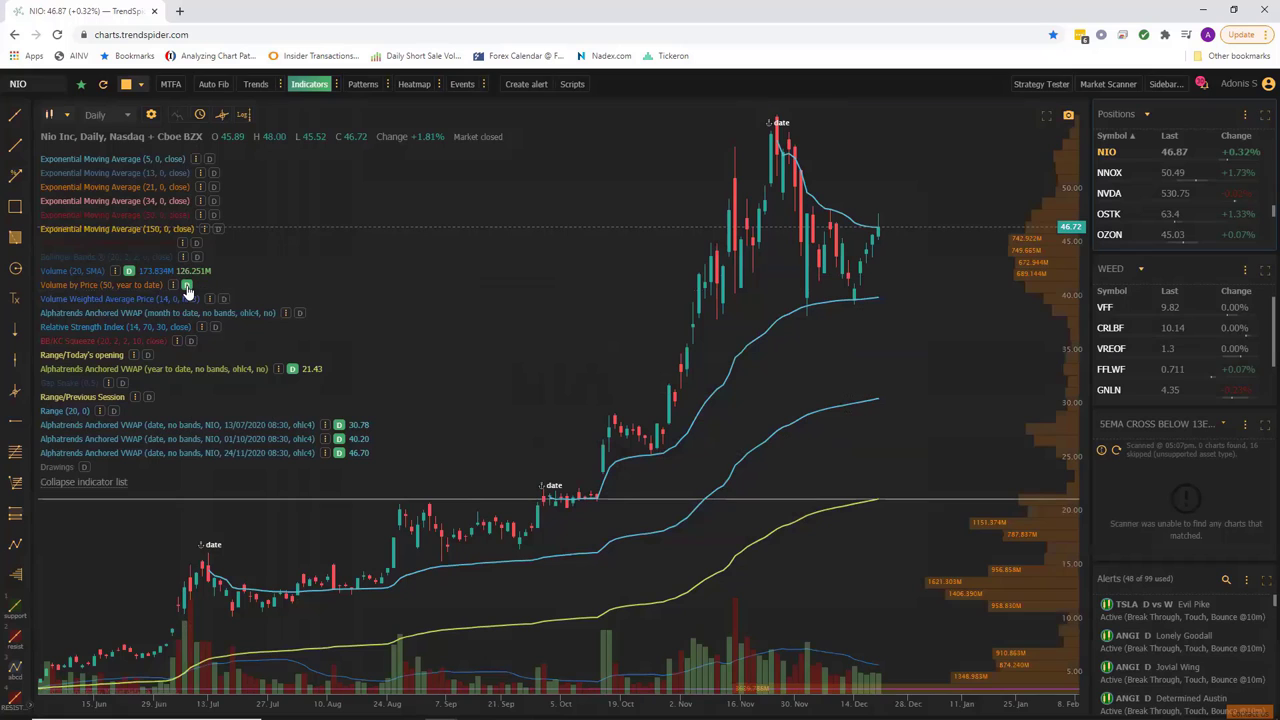
Move the Volume by Price anchor to August 25, 2020, then to the November 24 peak, and examine the volume profile there
scroll(741, 361, "down", 3)
scroll(741, 361, "down", 2)
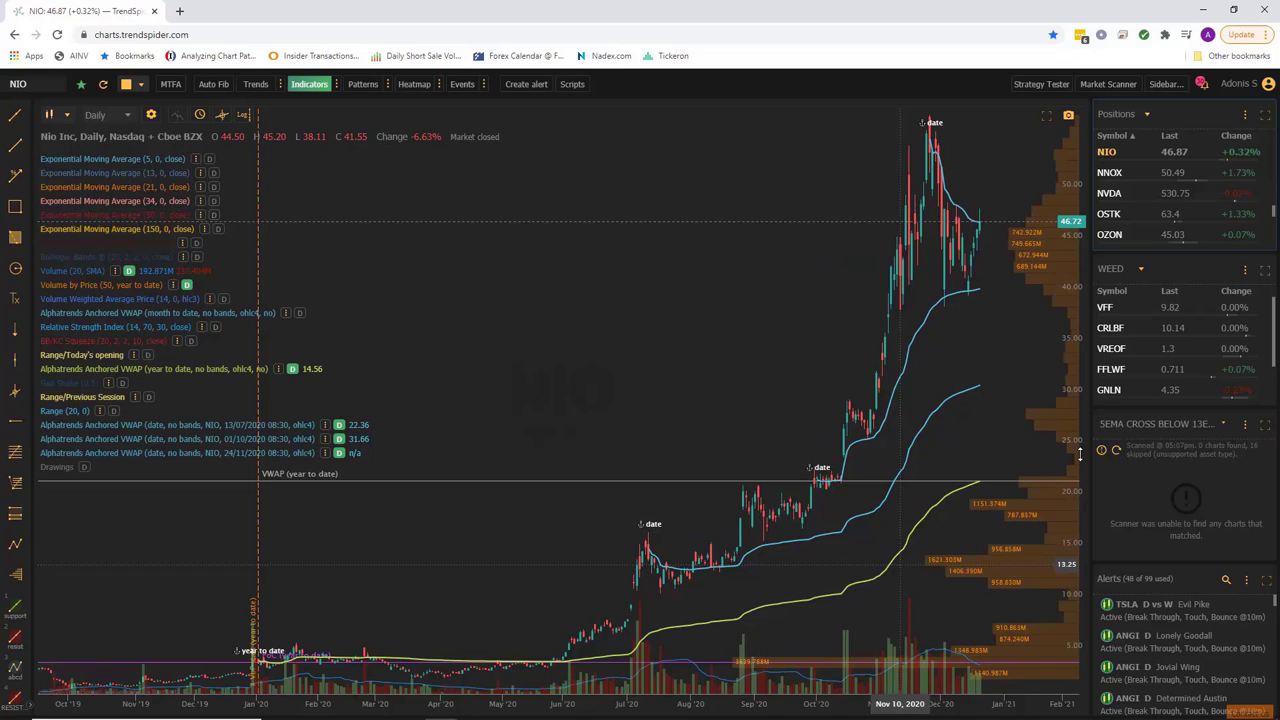
left_click_drag(954, 354, 847, 356)
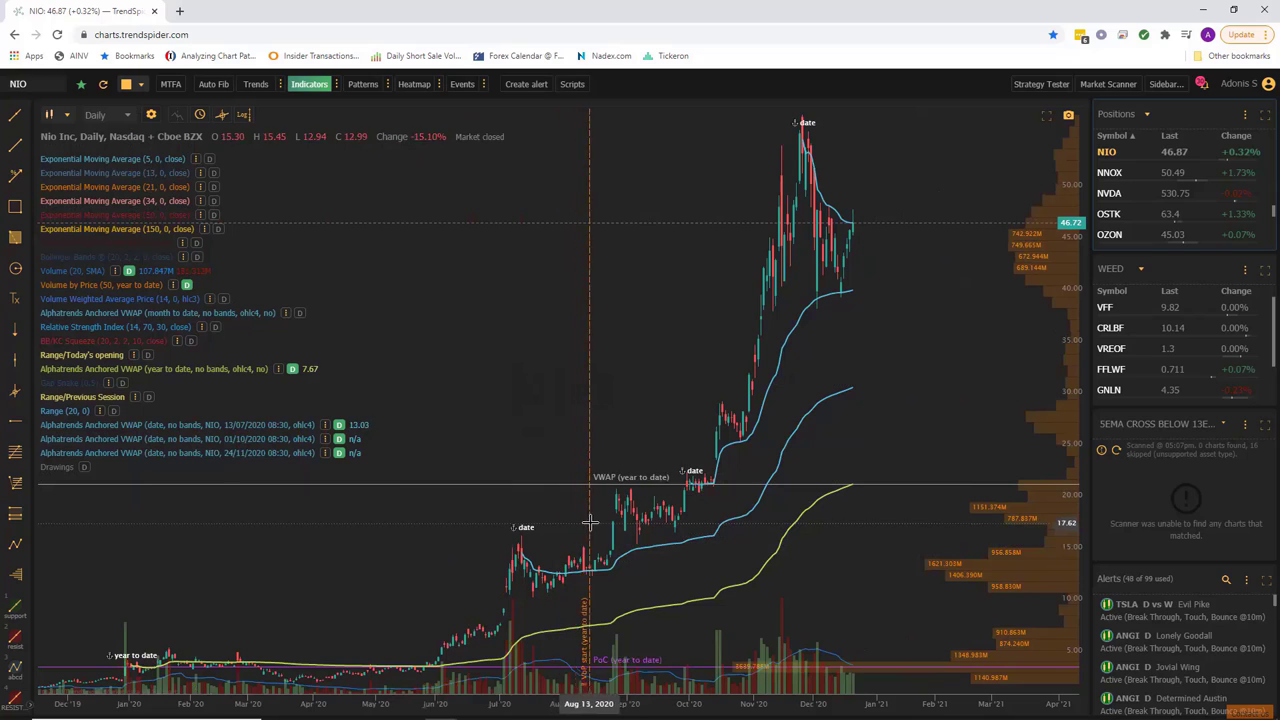
left_click_drag(590, 522, 614, 580)
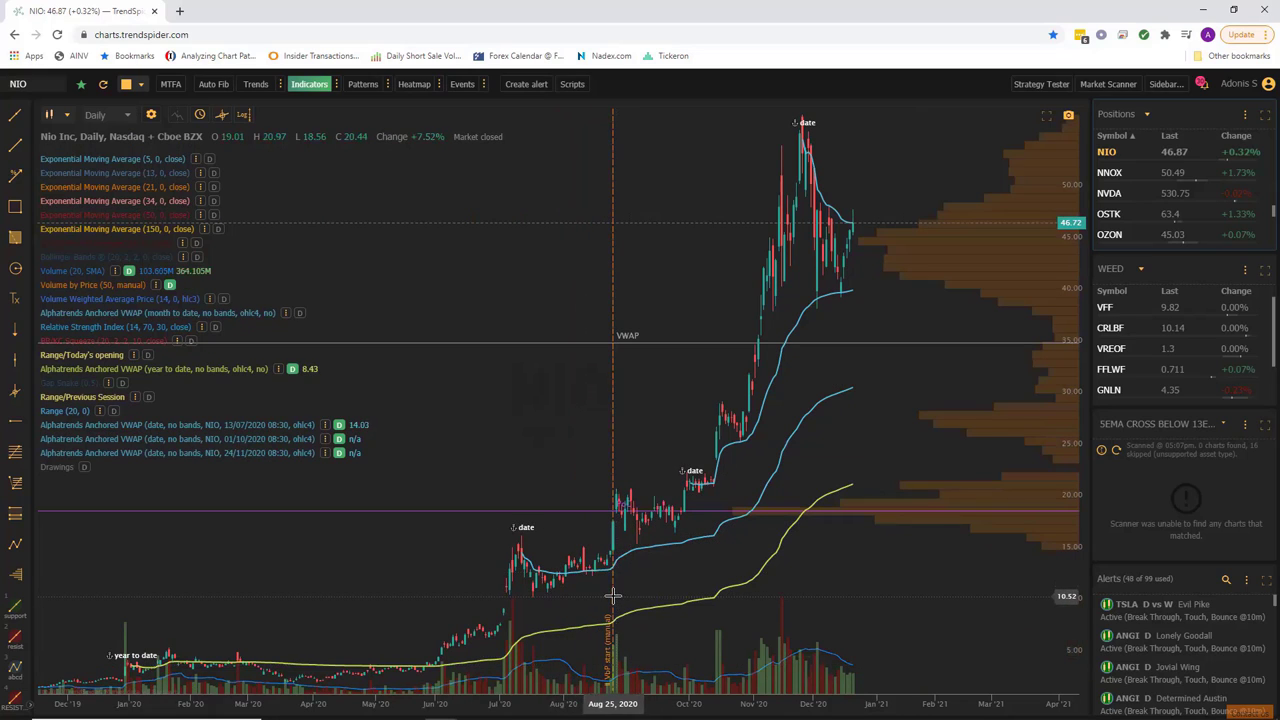
left_click_drag(613, 596, 802, 578)
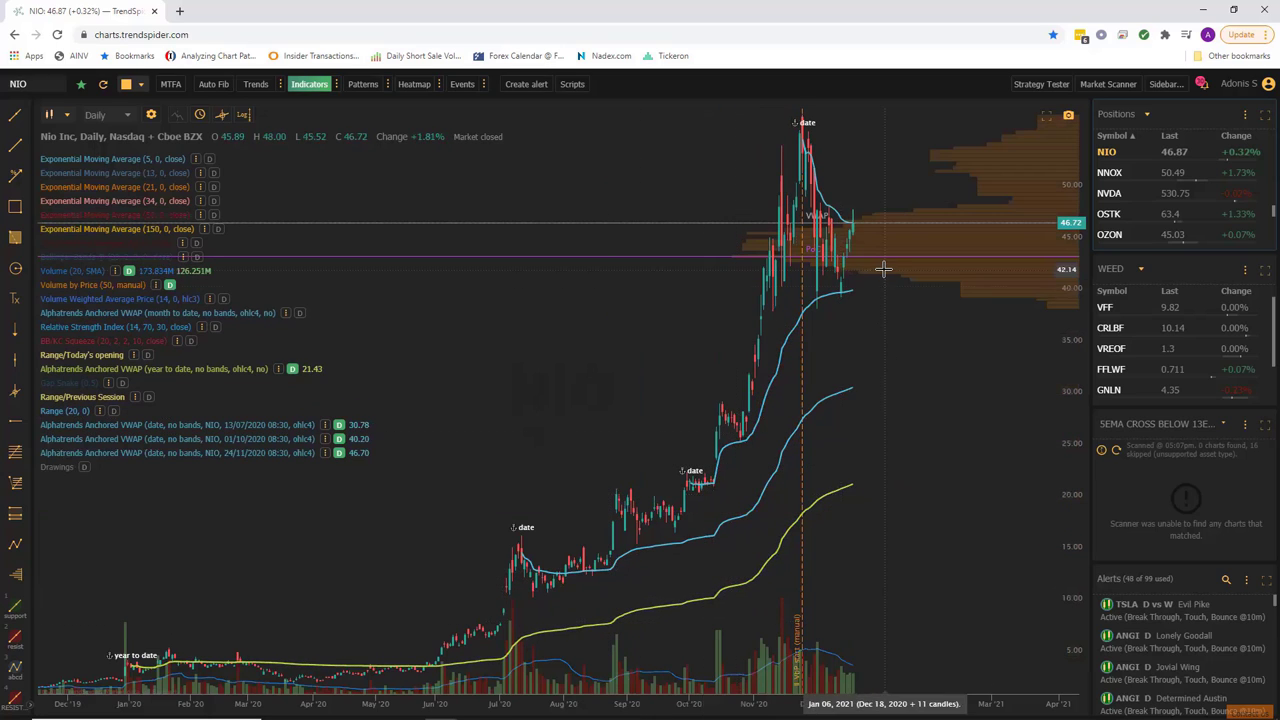
scroll(883, 268, "up", 5)
left_click_drag(740, 457, 885, 472)
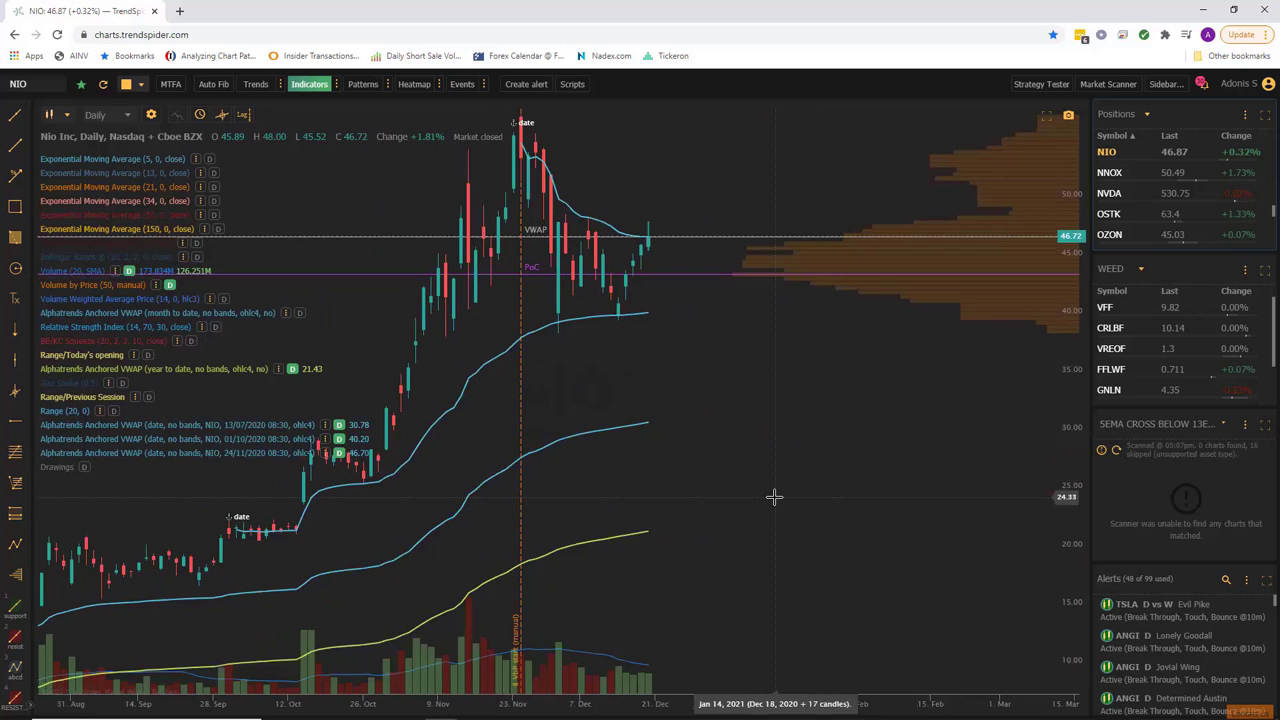
left_click_drag(1064, 374, 1066, 120)
left_click_drag(909, 194, 869, 606)
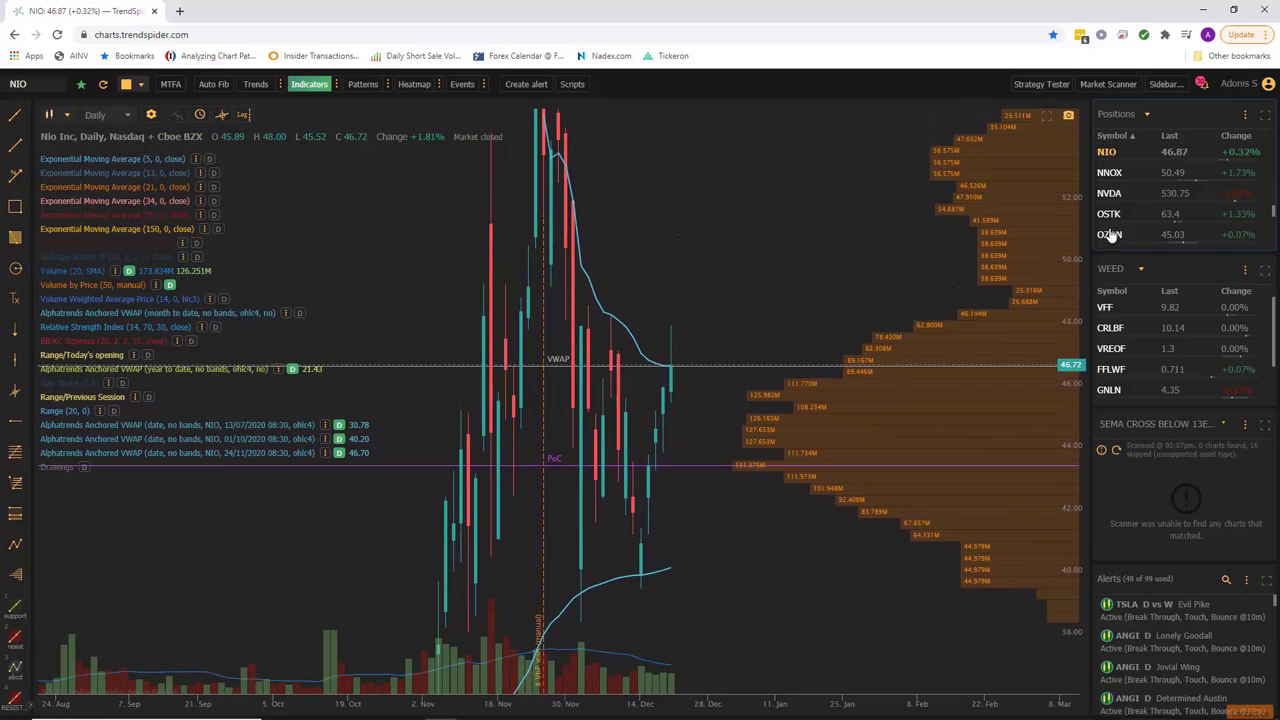
left_click_drag(1076, 235, 1075, 300)
Move the Volume by Price anchor back to the start of 2020, hide the indicator, and frame the chart from April to December
scroll(957, 443, "down", 10)
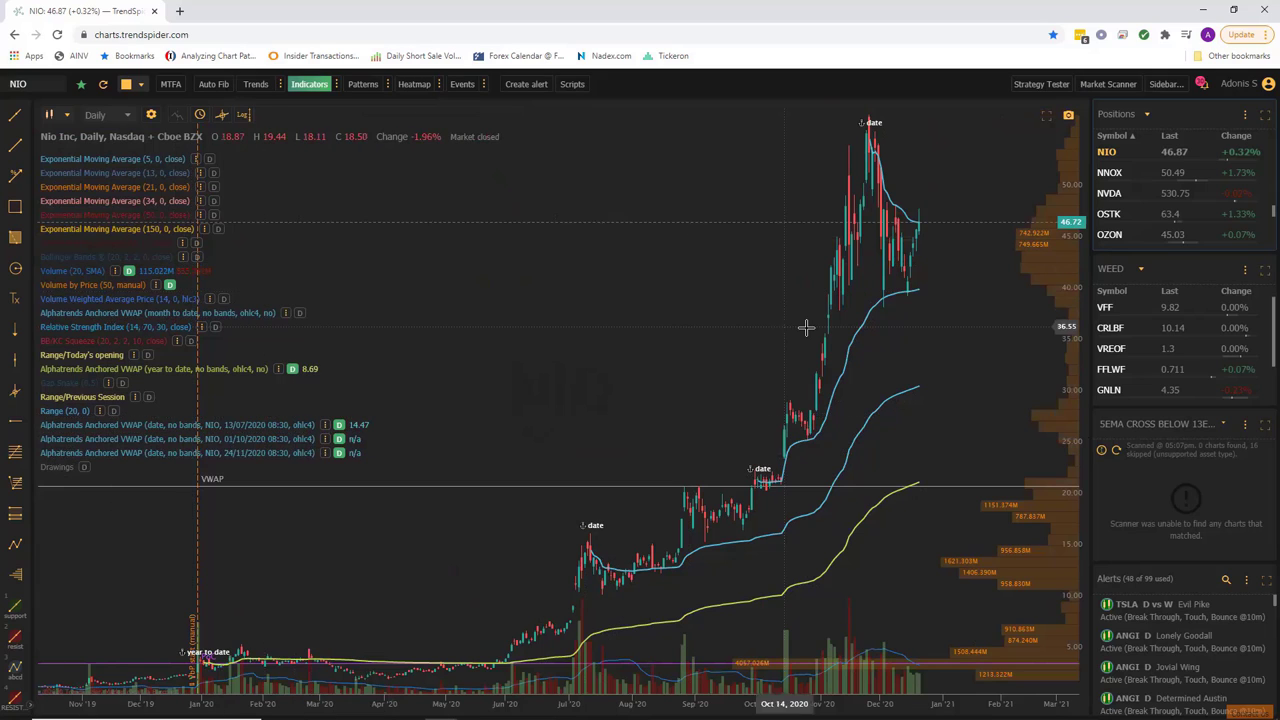
left_click(170, 285)
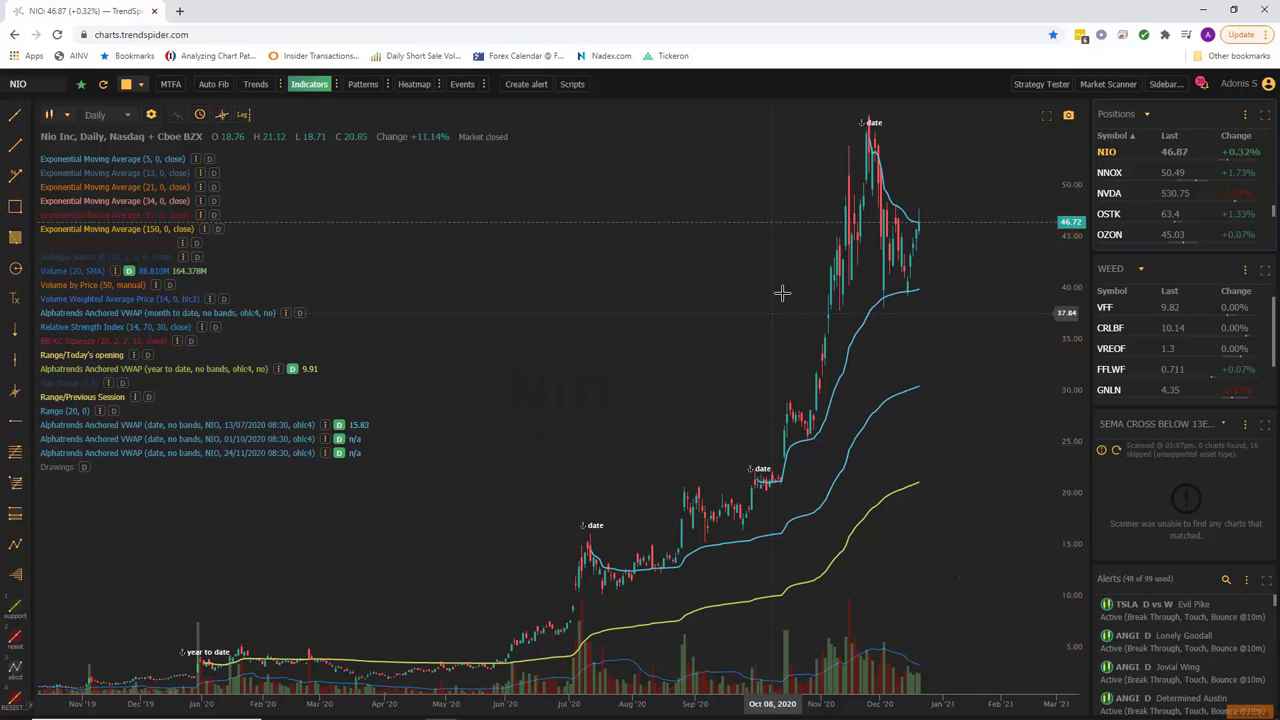
scroll(782, 292, "up", 5)
scroll(788, 371, "up", 3)
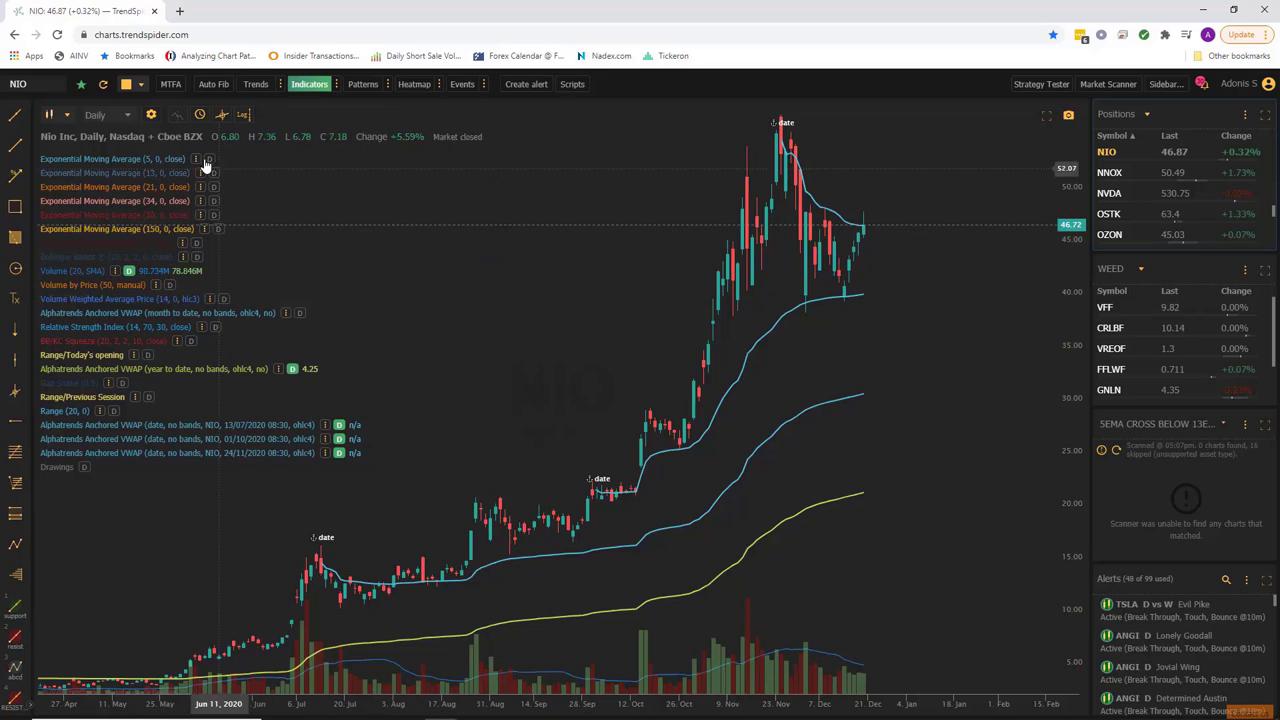
Switch the NIO chart to the 15-minute timeframe and show vertical day separators around the November 24 Anchored VWAP
left_click(124, 116)
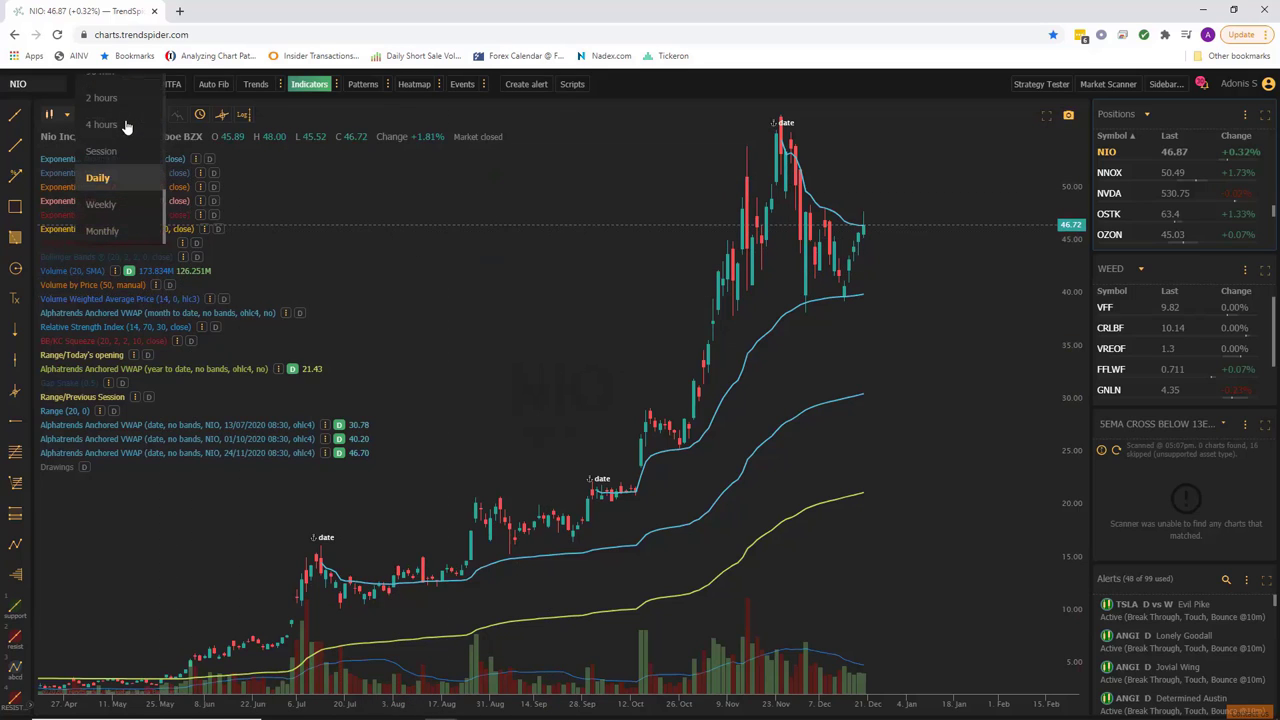
scroll(109, 150, "up", 3)
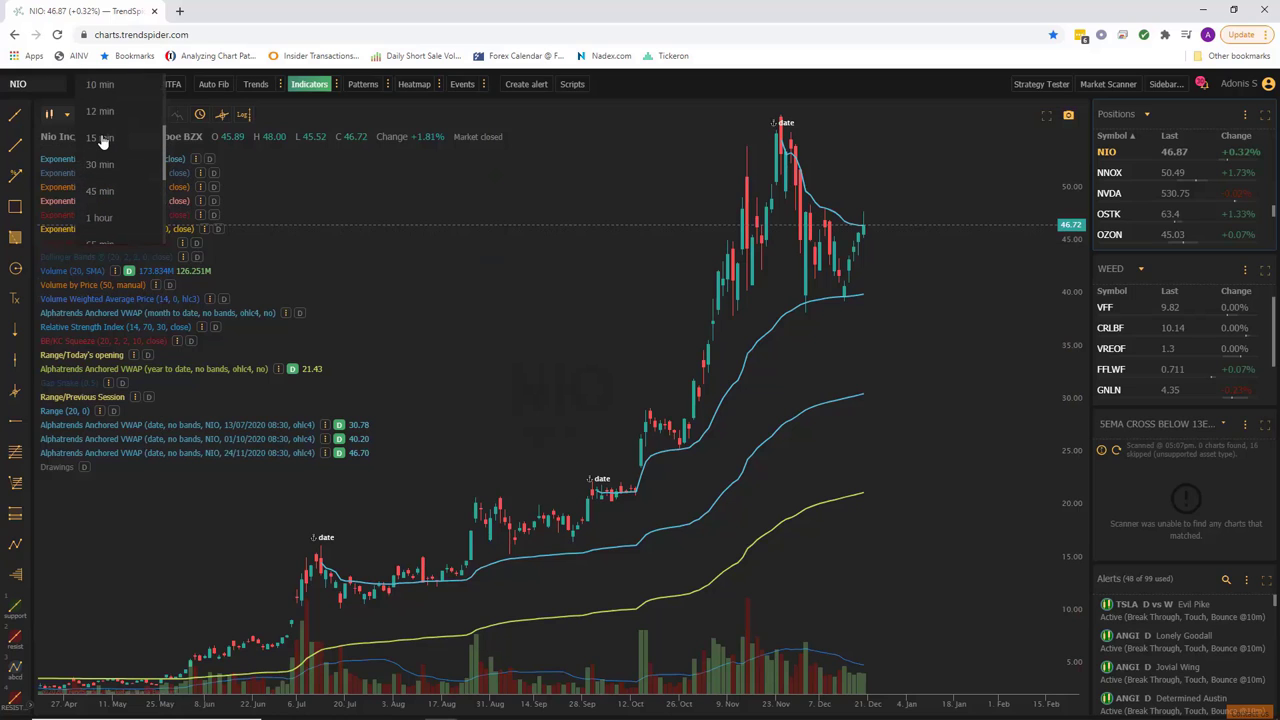
left_click(103, 139)
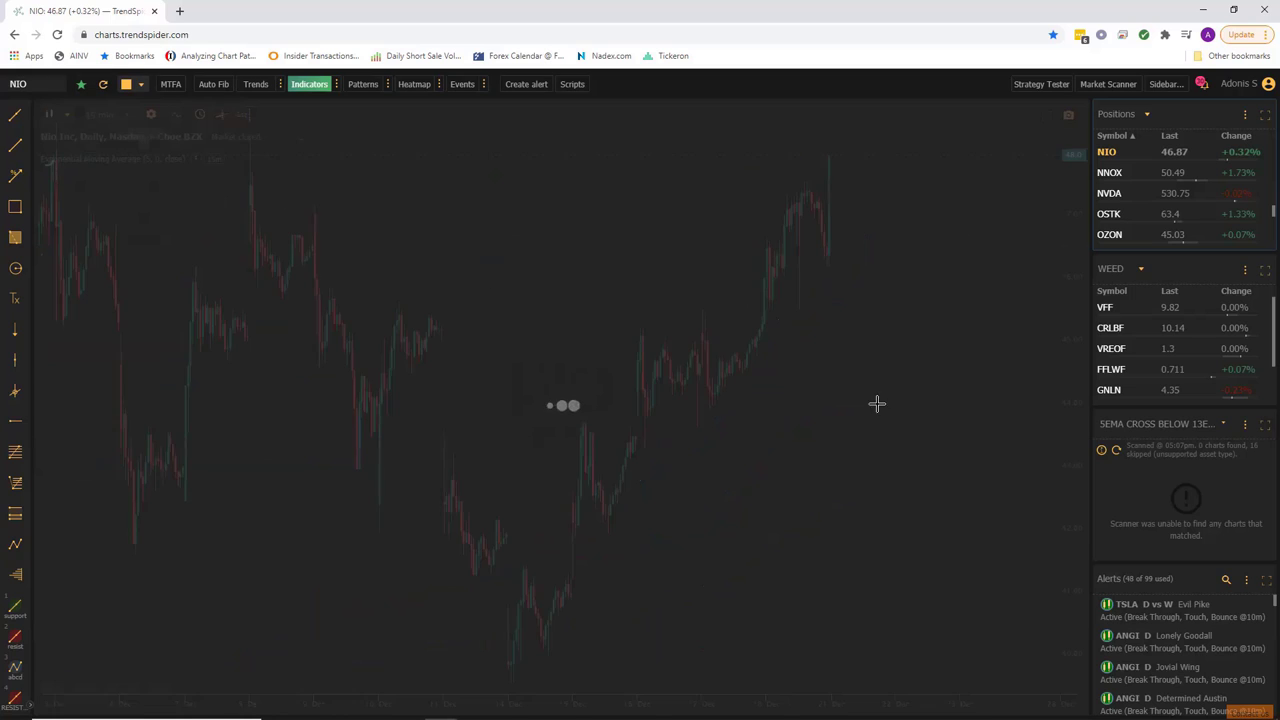
scroll(969, 403, "down", 5)
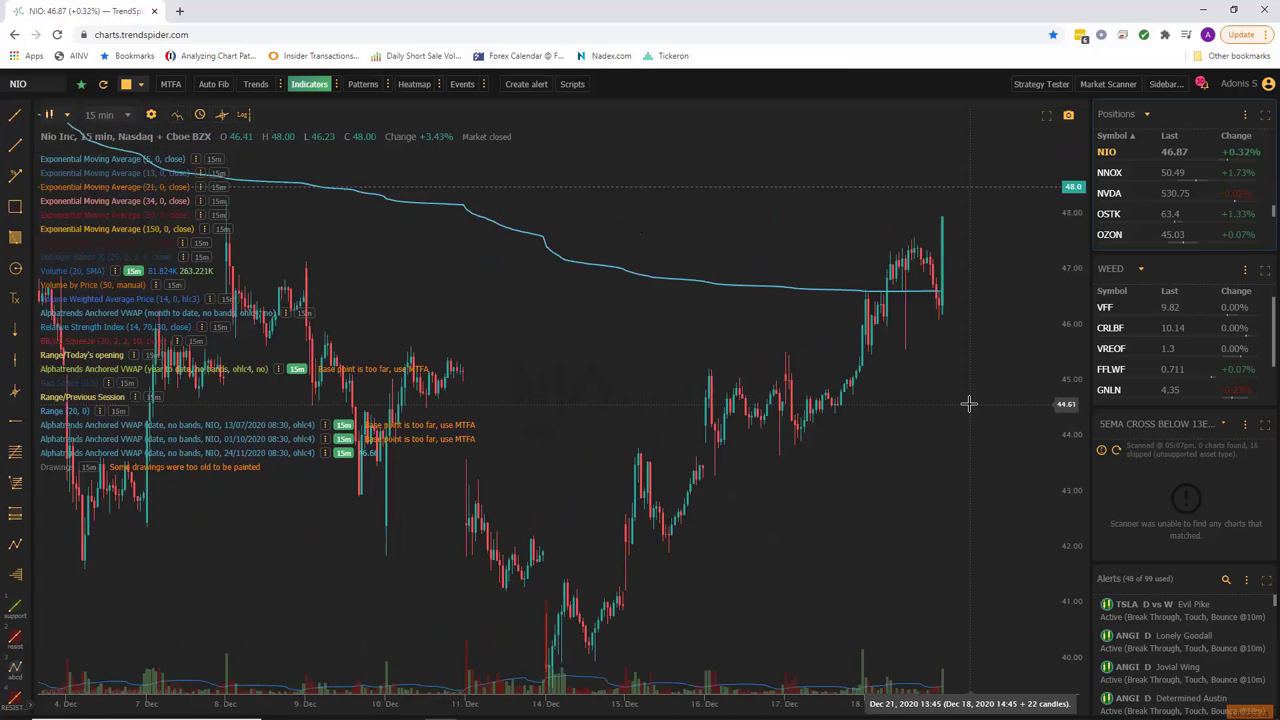
mouse_move(509, 212)
left_mouse_down()
mouse_move(894, 217)
mouse_move(666, 254)
mouse_move(500, 218)
left_mouse_up()
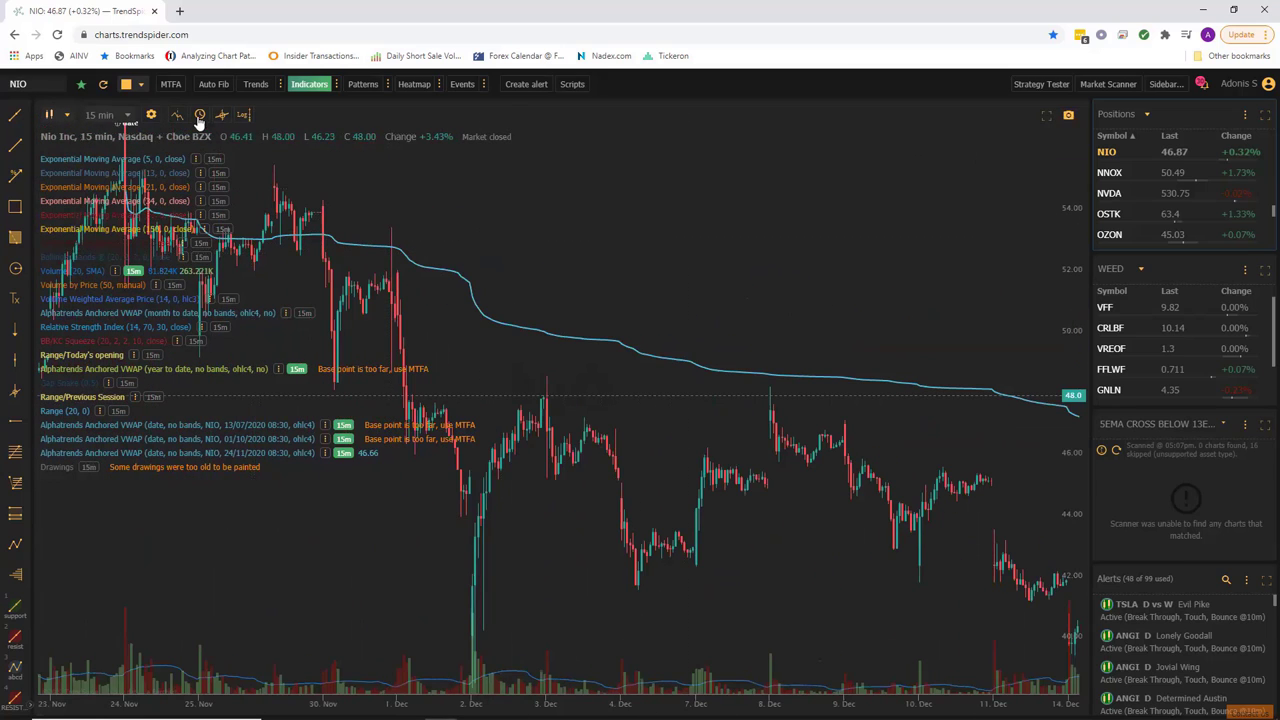
left_click_drag(691, 251, 215, 470)
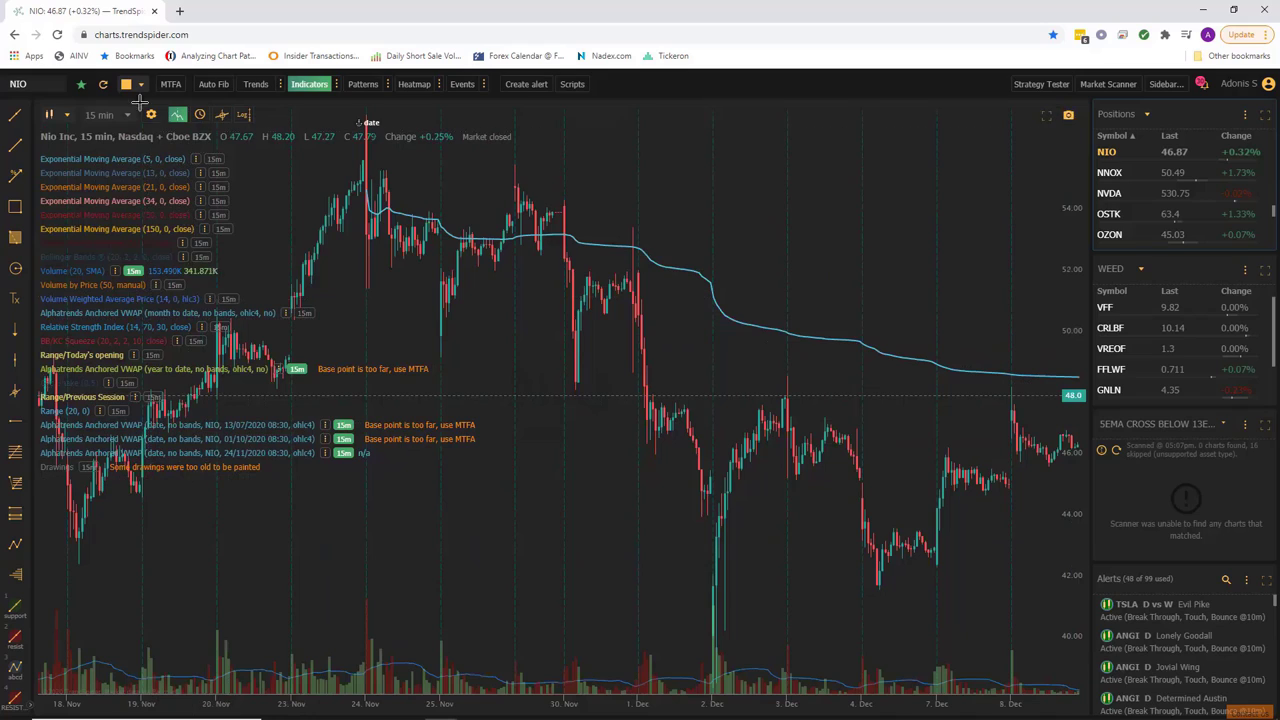
Enable multi-timeframe analysis against Daily and overlay the daily versions of the three date-anchored VWAPs and the 34-period EMA
left_click(171, 86)
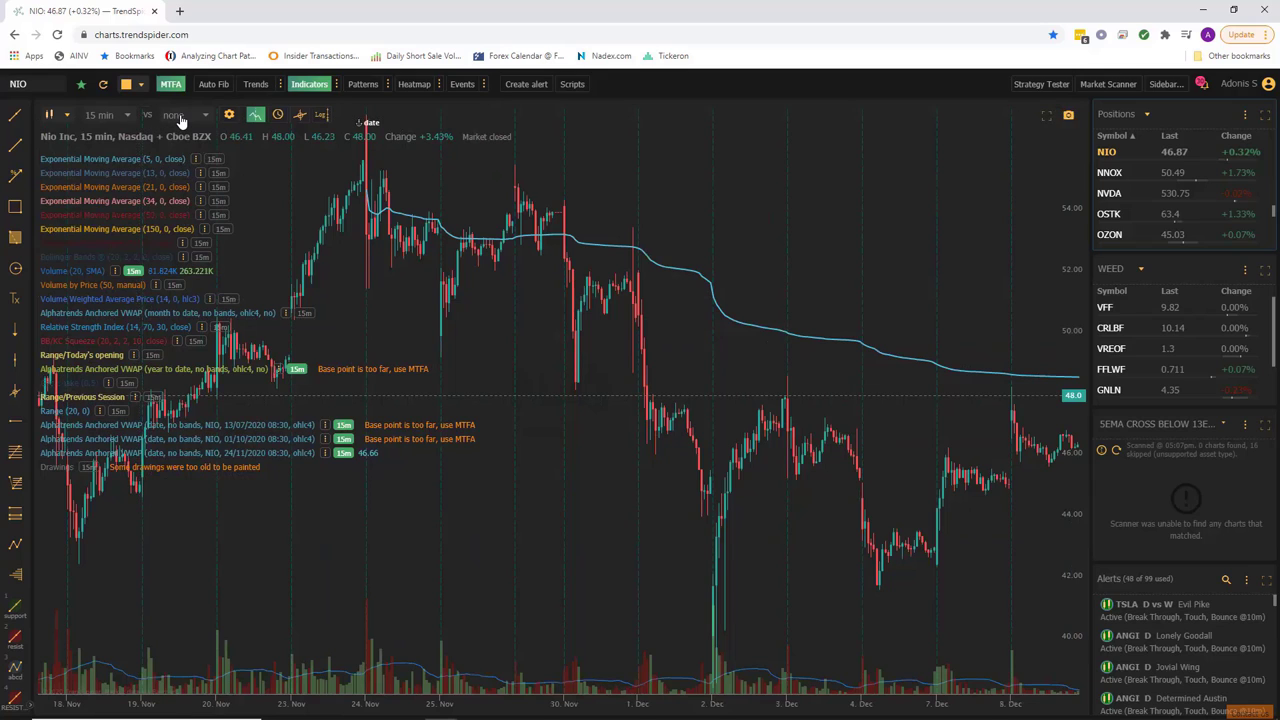
left_click(180, 120)
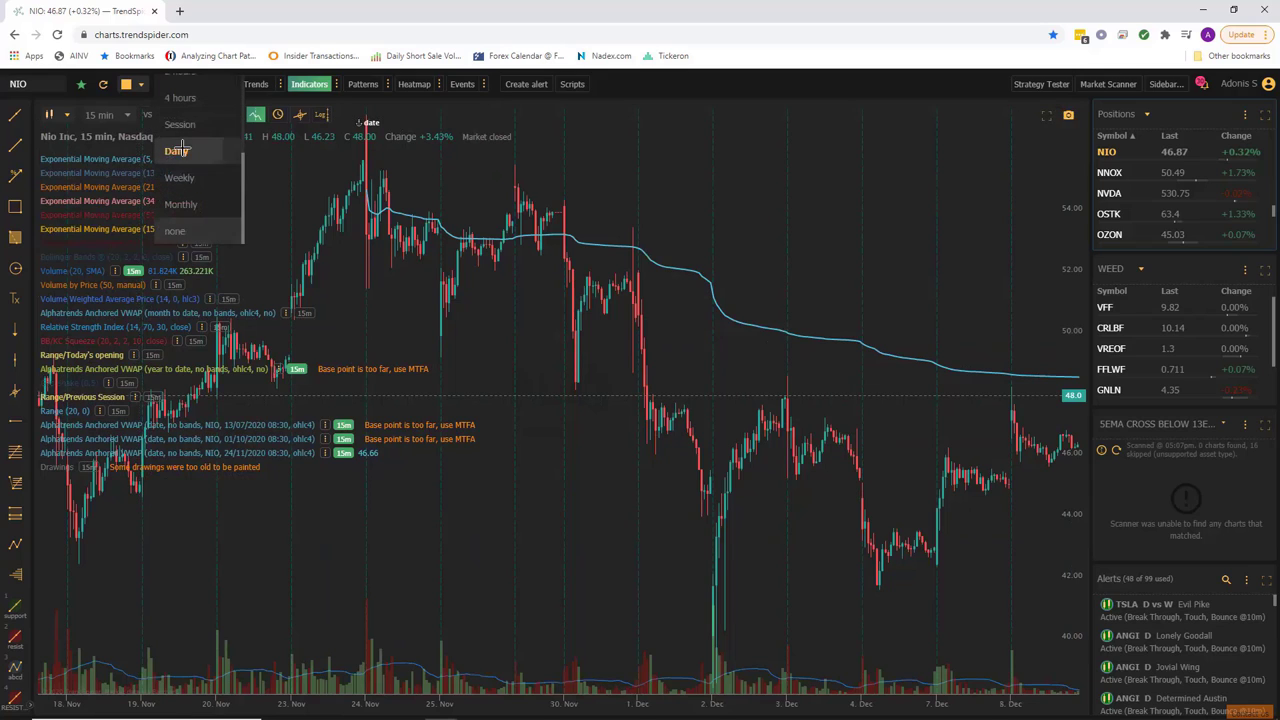
left_click(185, 148)
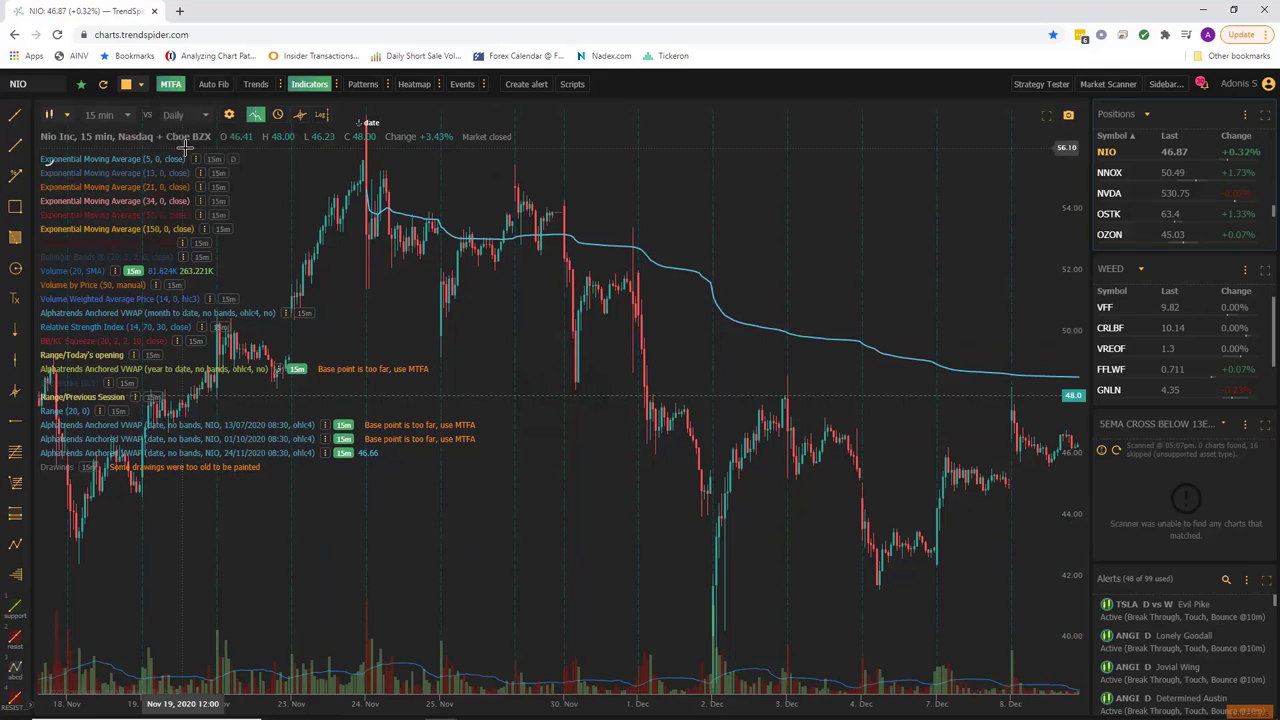
left_click(345, 454)
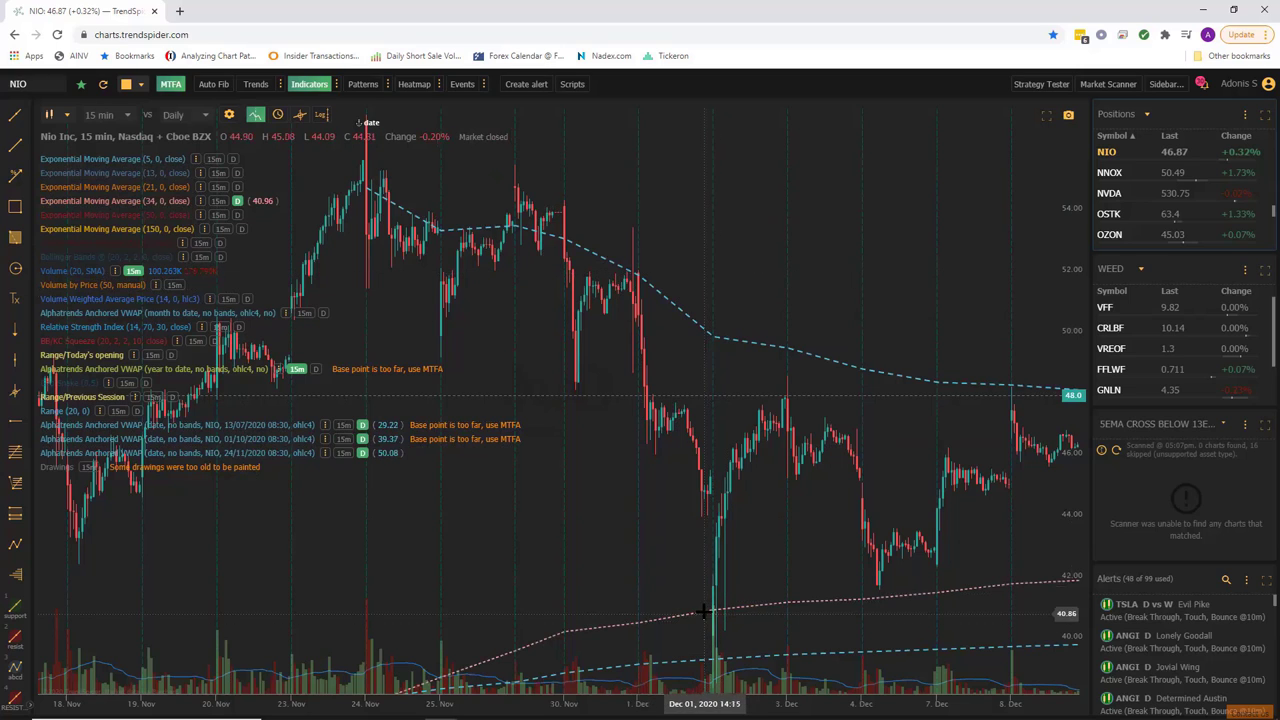
scroll(694, 369, "down", 3)
scroll(694, 369, "down", 2)
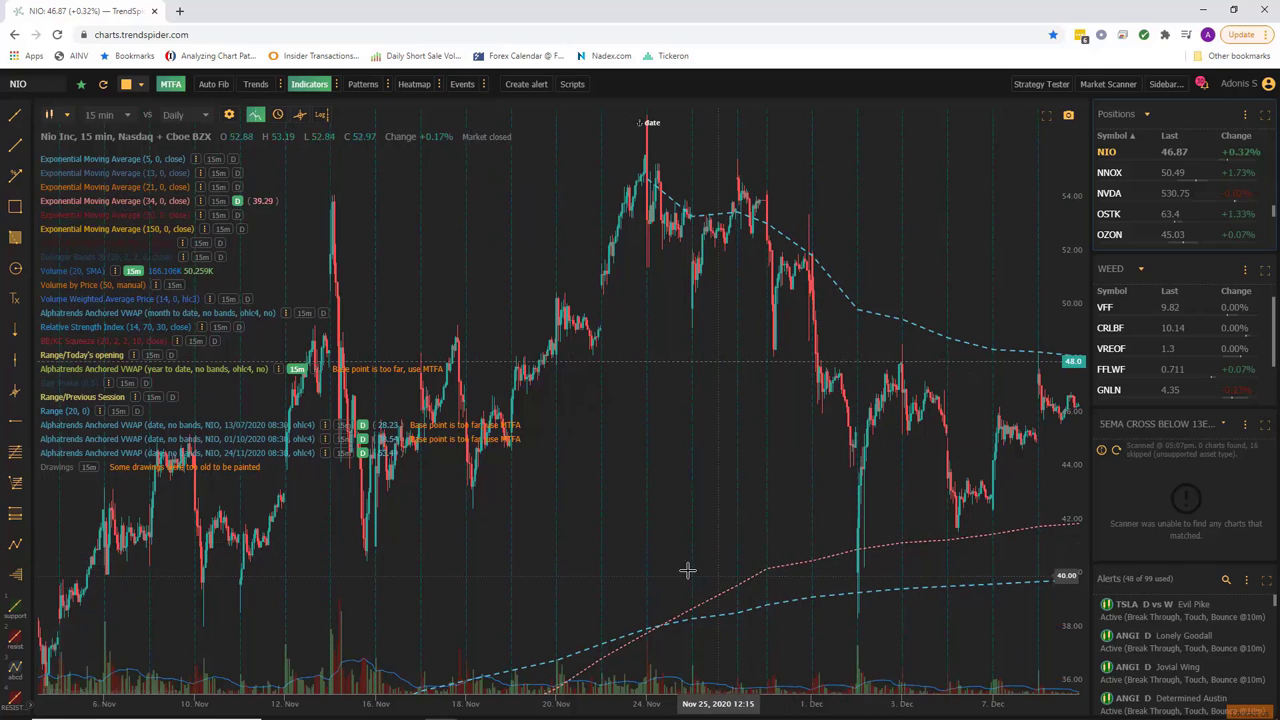
Briefly show and hide the 15-minute 34-period EMA, and examine 15-minute price against the daily Anchored VWAP from November 24
left_click(218, 201)
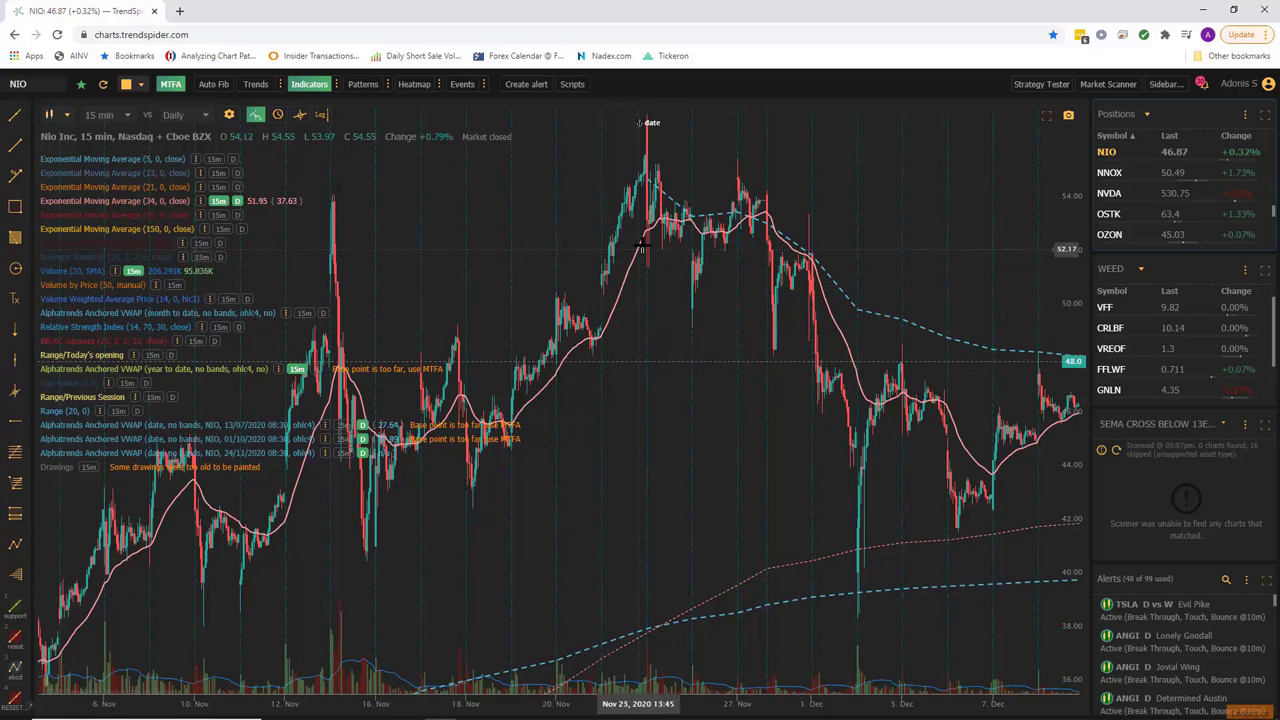
left_click(218, 201)
scroll(480, 285, "down", 2)
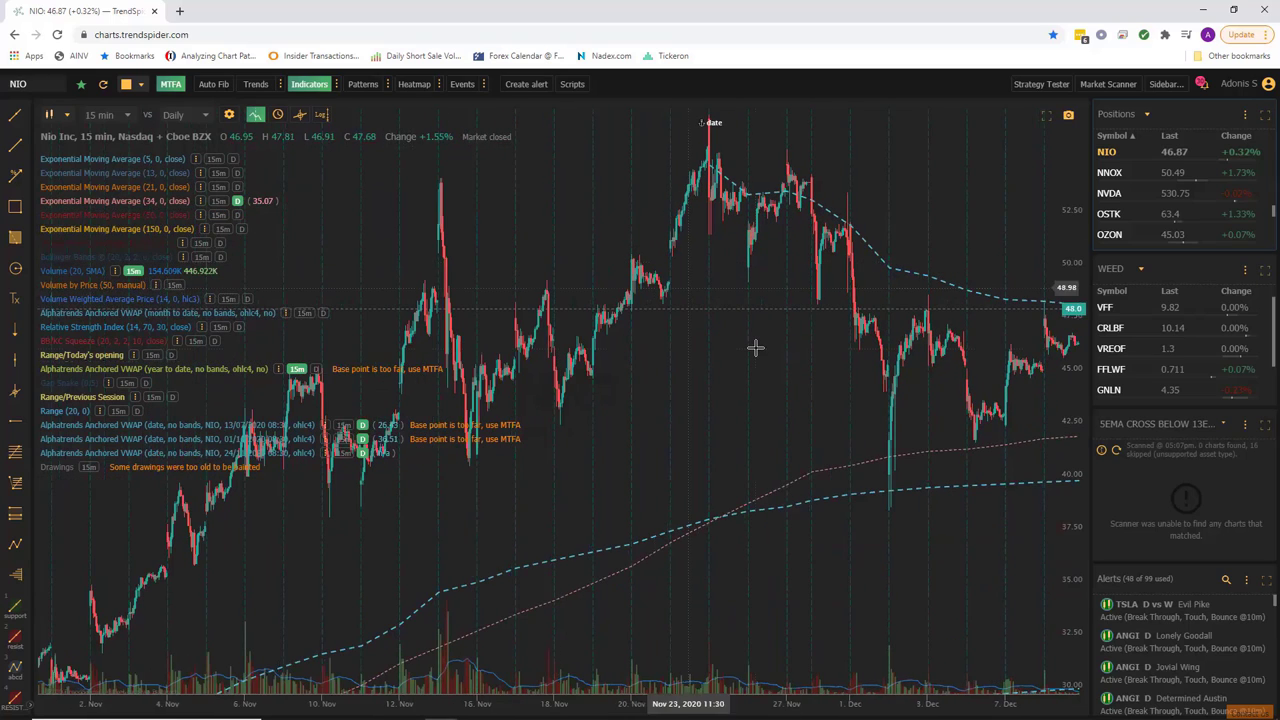
left_click_drag(794, 371, 608, 365)
scroll(533, 354, "right", 3)
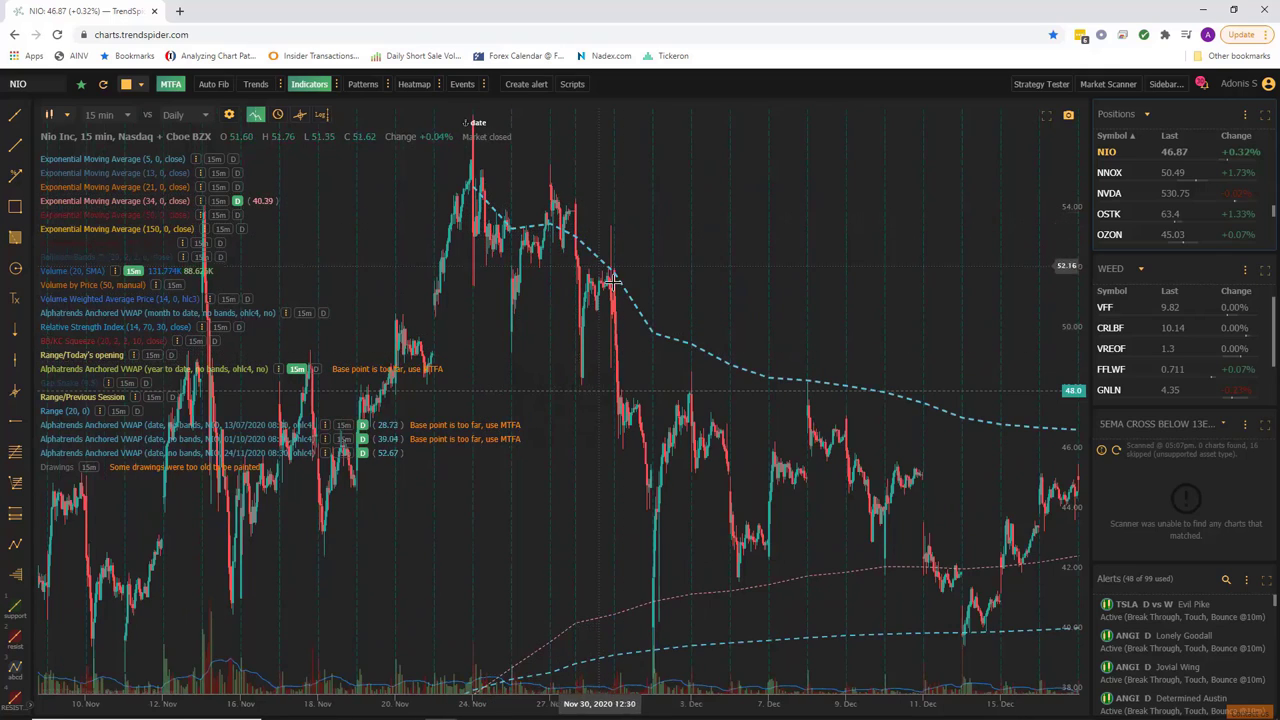
Examine how 15-minute NIO price behaves around the daily Anchored VWAPs and 34-period EMA from mid-November to mid-December
scroll(800, 428, "up", 5)
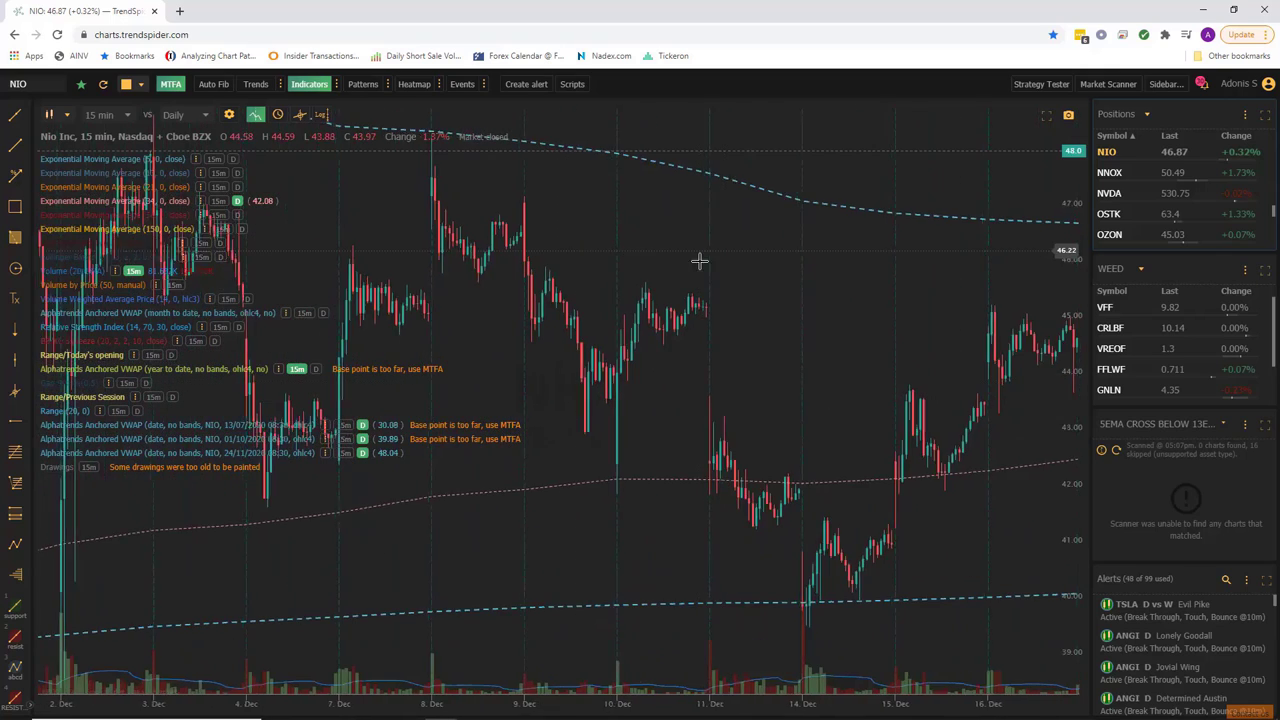
scroll(594, 217, "left", 3)
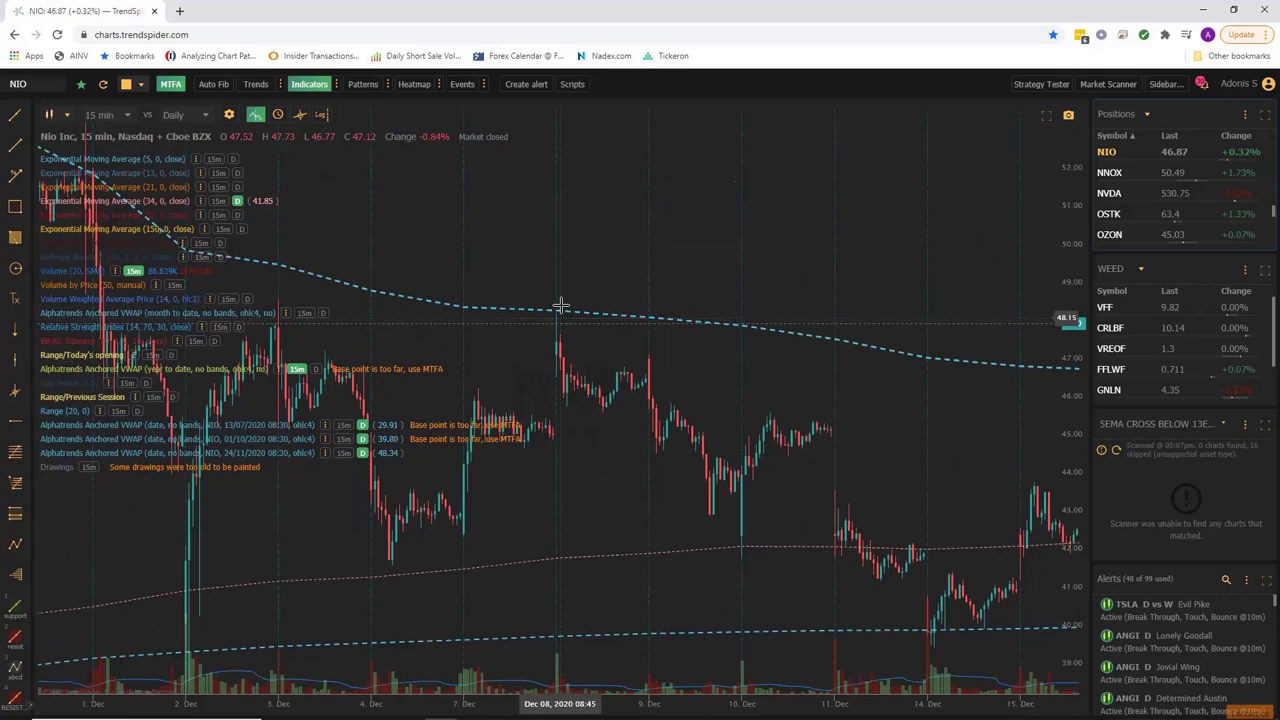
scroll(820, 323, "down", 1)
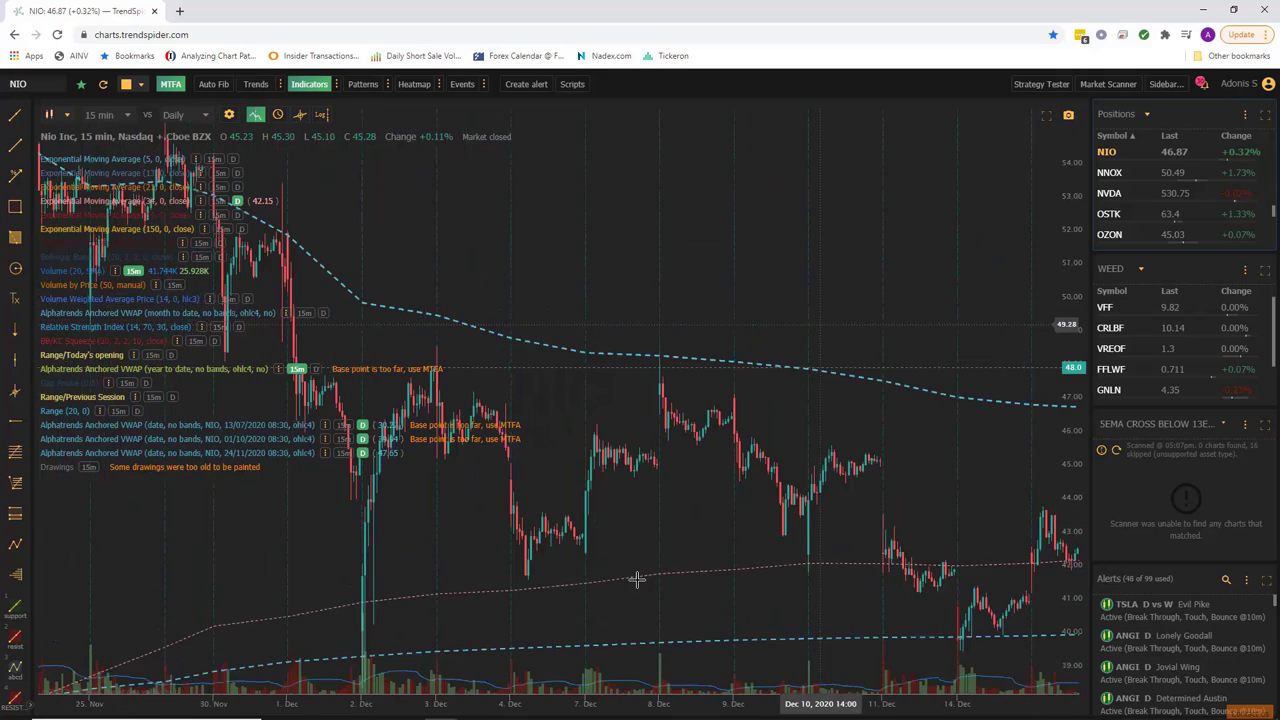
scroll(637, 580, "down", 2)
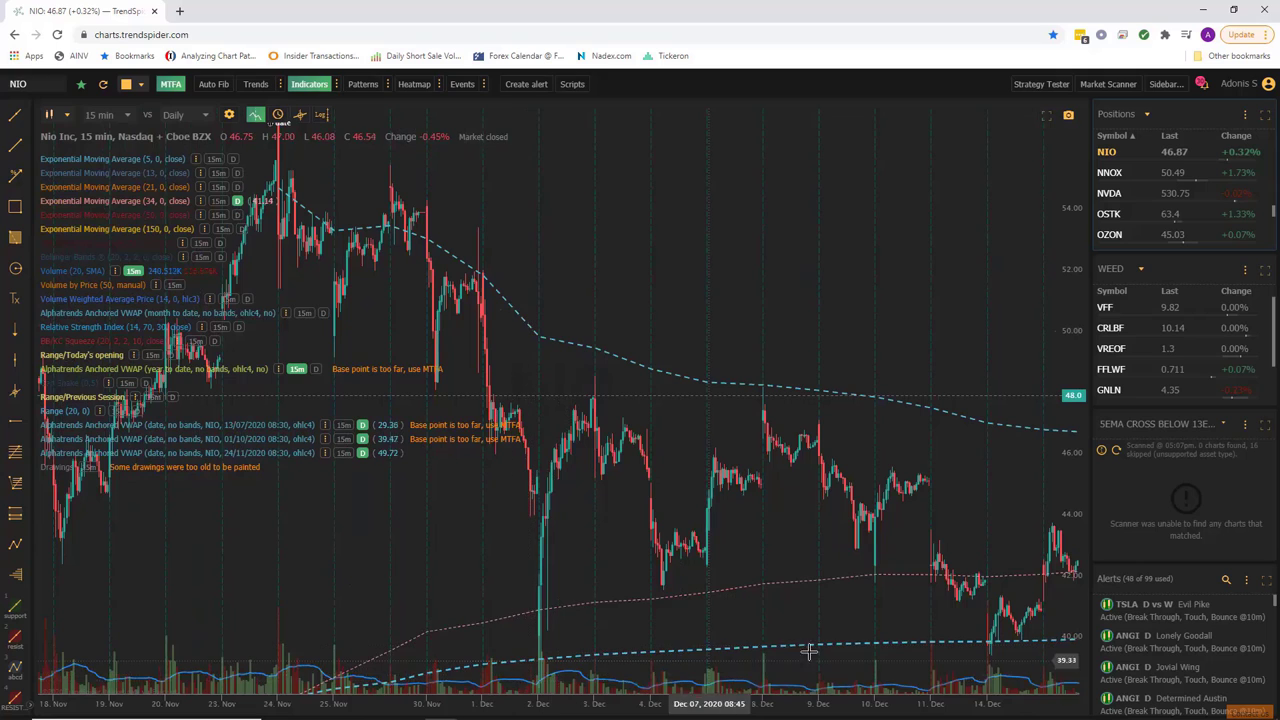
scroll(737, 290, "left", 1)
scroll(737, 290, "left", 5)
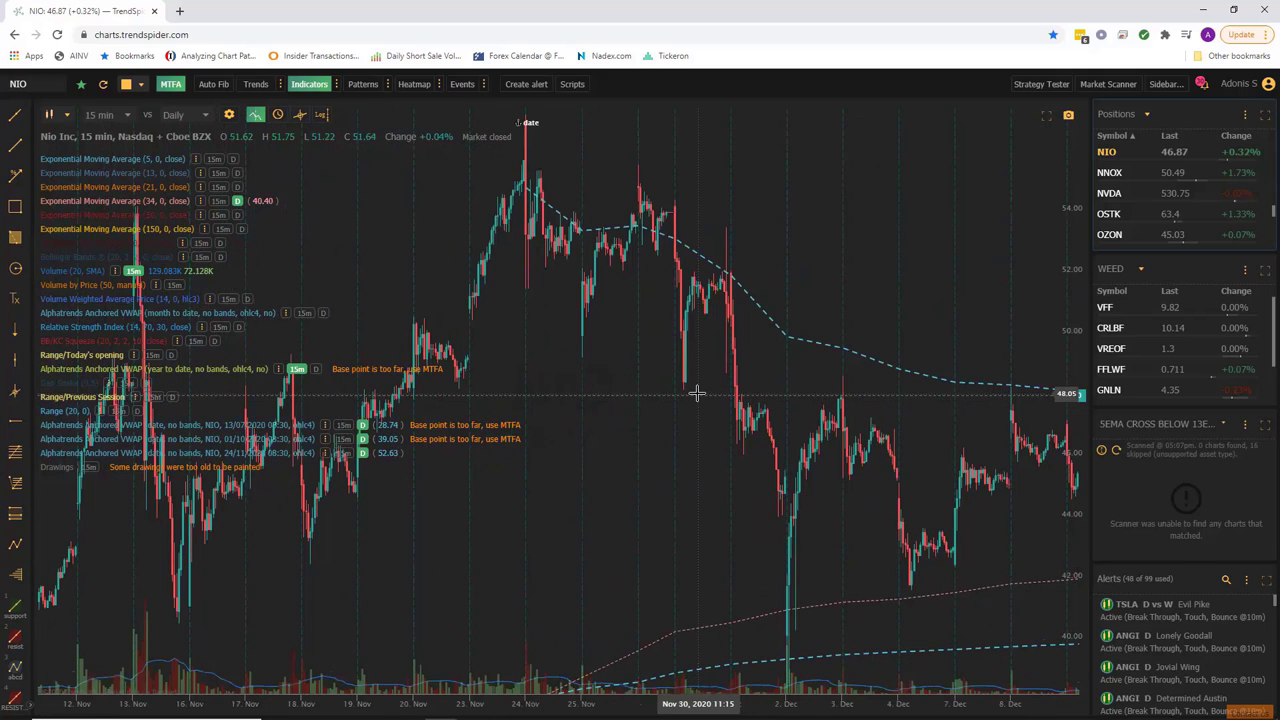
scroll(697, 393, "up", 4)
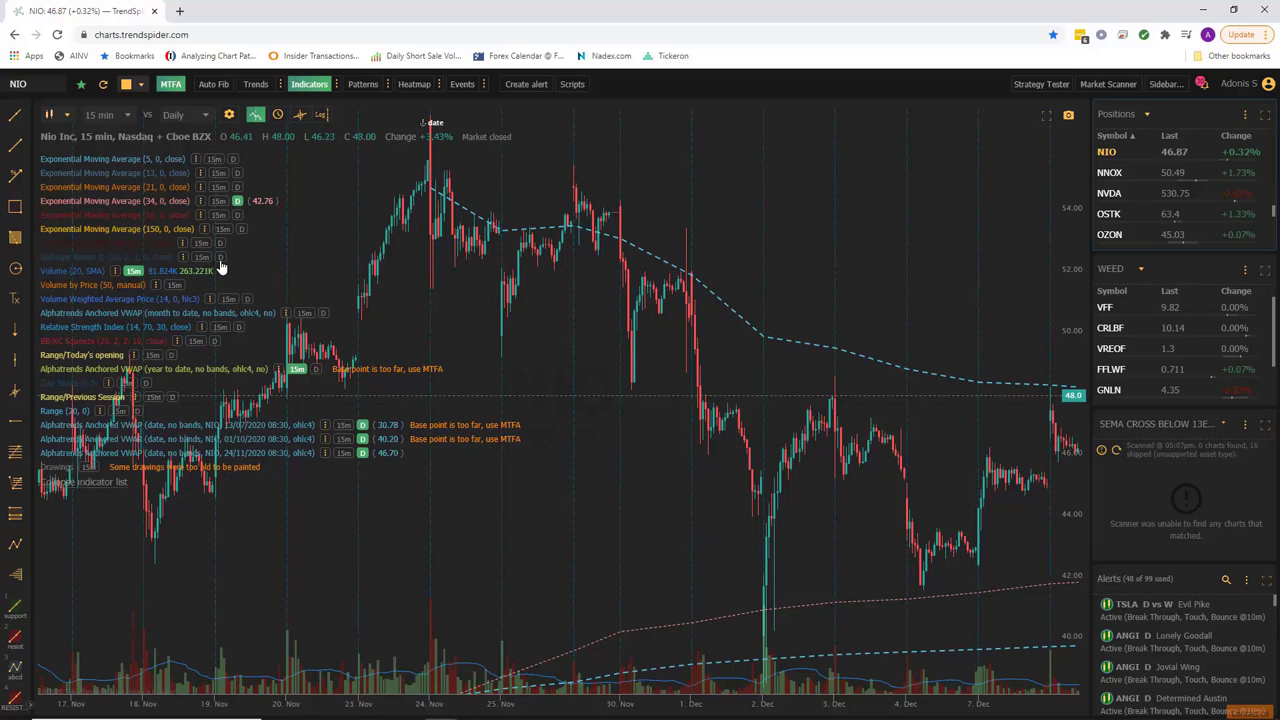
Overlay the daily Bollinger Bands on the 15-minute NIO chart and examine price against them from November to December 21
left_click(220, 258)
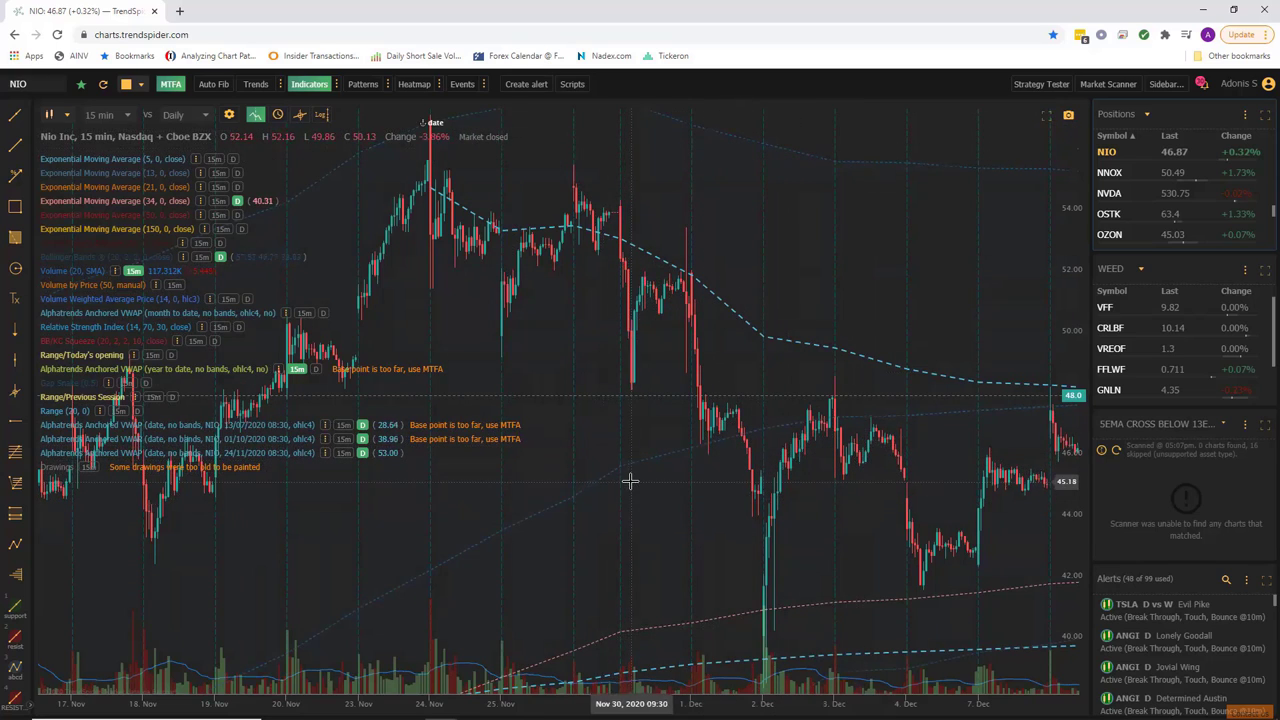
scroll(627, 430, "up", 3)
left_click_drag(624, 378, 708, 381)
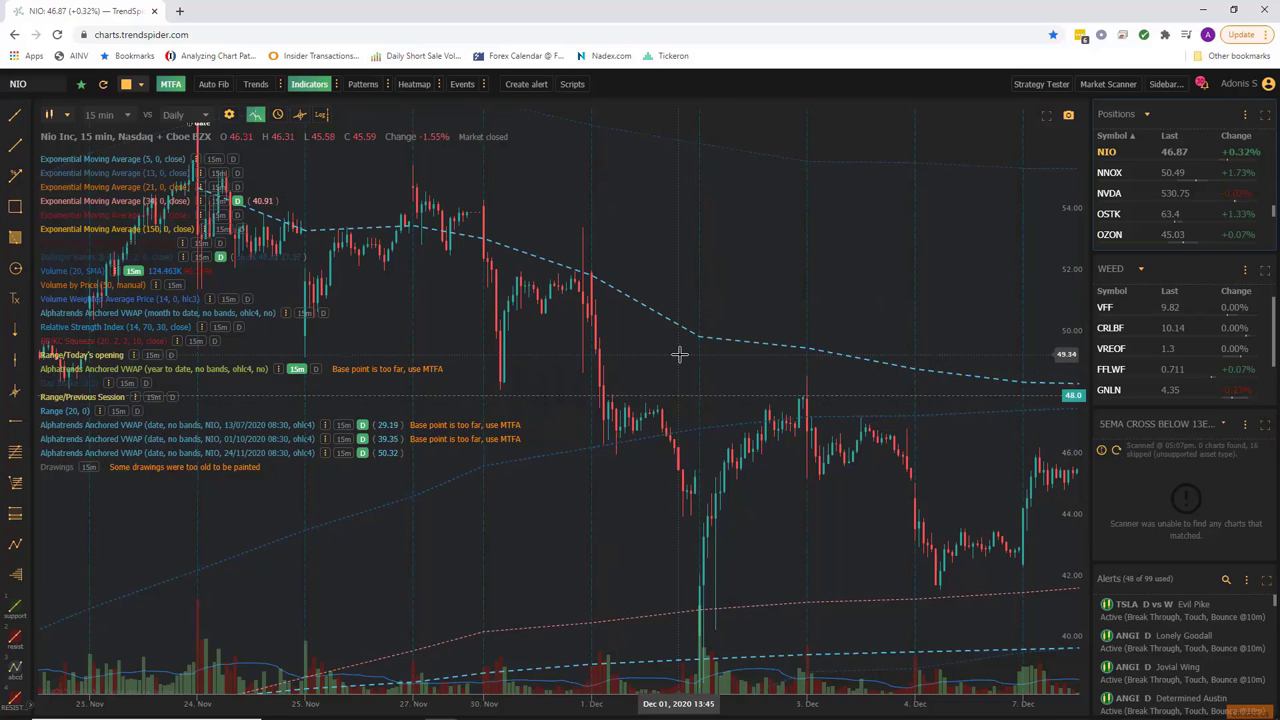
scroll(679, 355, "down", 3)
scroll(679, 355, "down", 5)
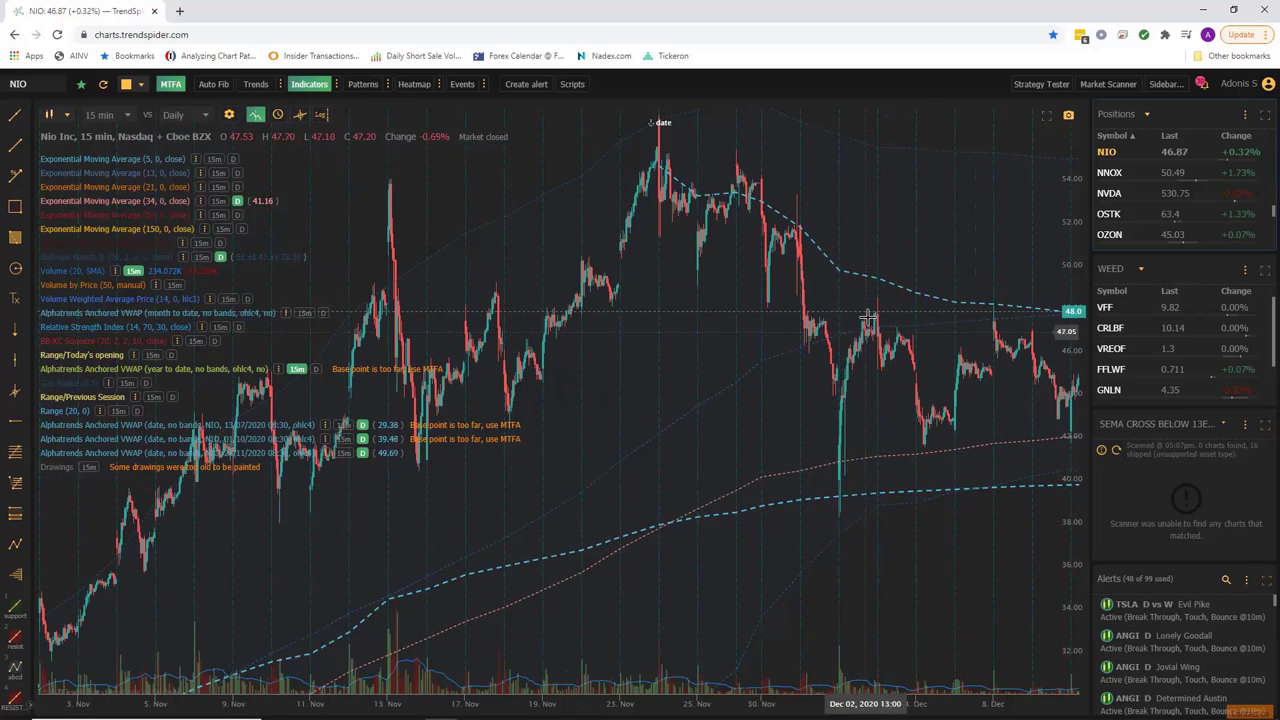
left_click_drag(986, 563, 694, 560)
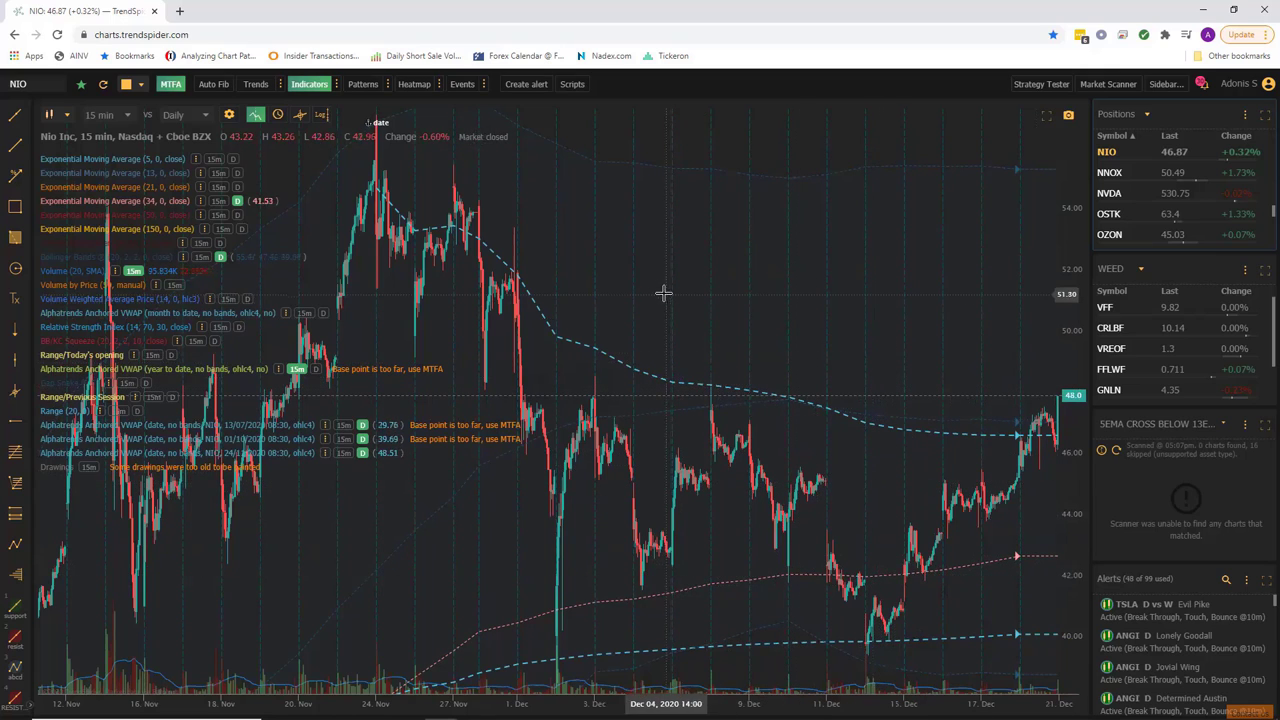
left_click_drag(743, 289, 823, 283)
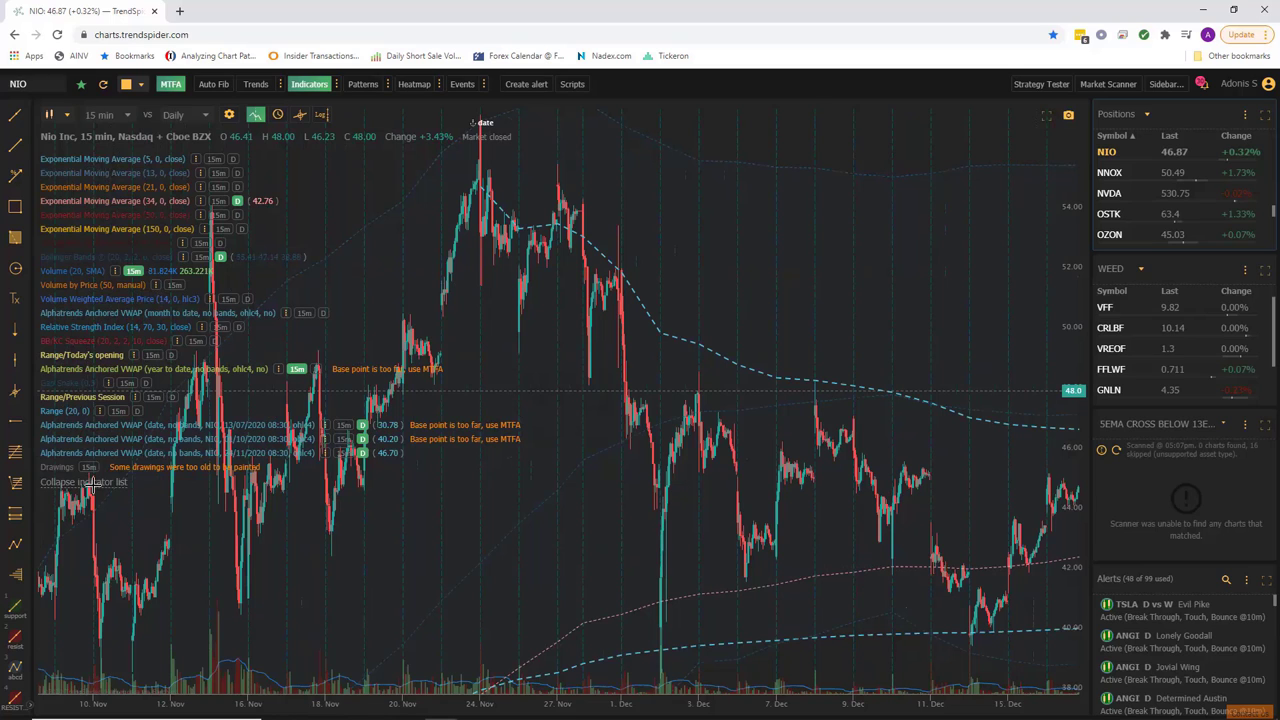
Collapse the indicator list and hide the vertical day separators on the 15-minute NIO chart
left_click(84, 484)
scroll(436, 283, "down", 2)
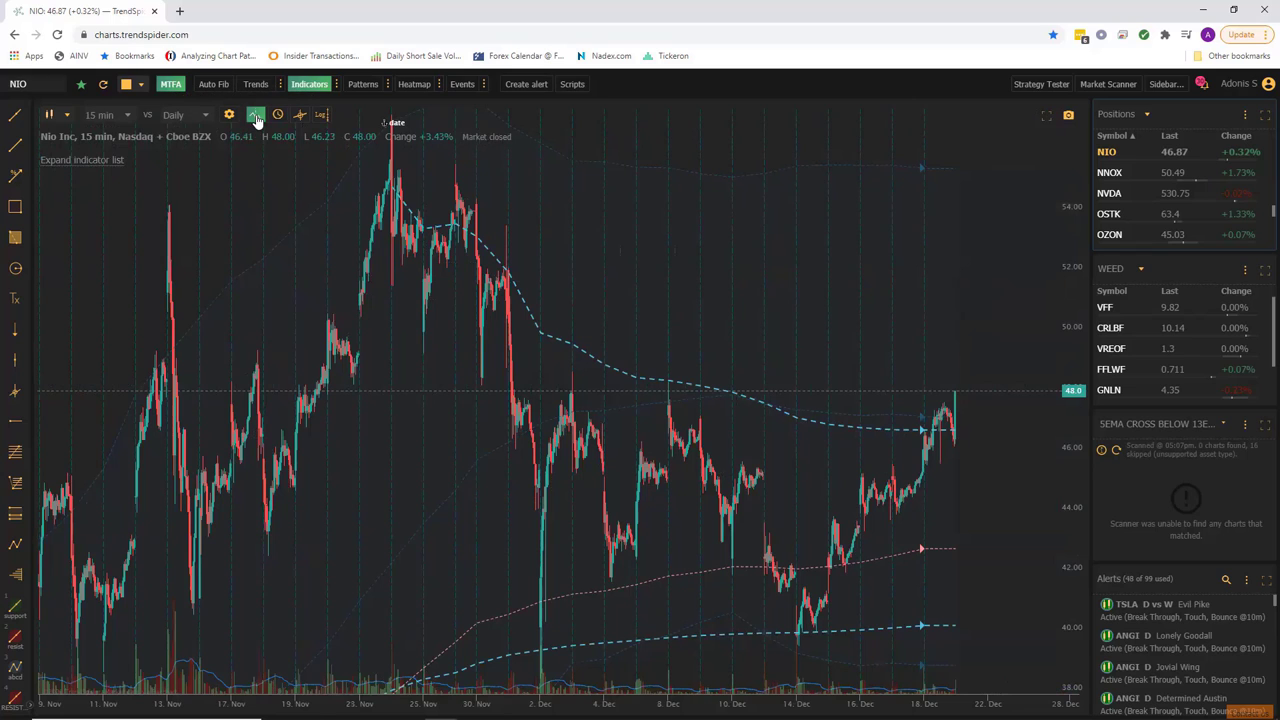
scroll(803, 449, "up", 3)
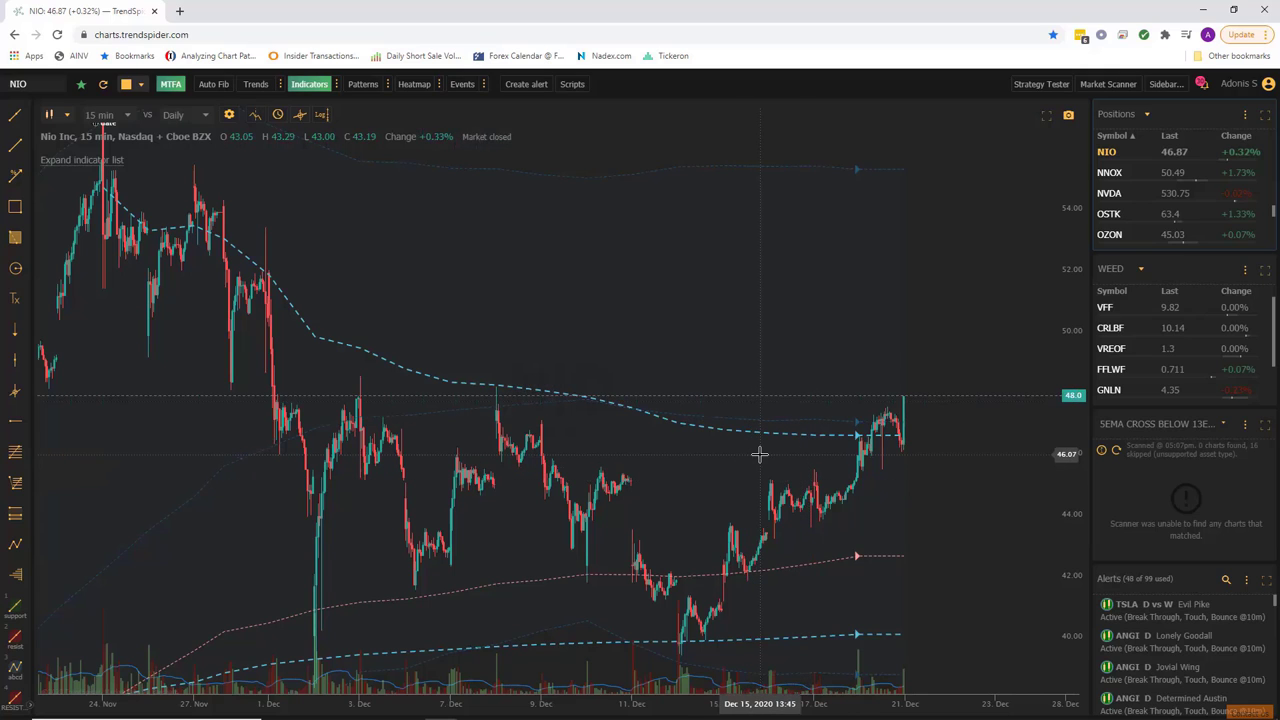
Disable multi-timeframe analysis and switch the NIO chart to the Daily timeframe, framed on the latest months
left_click(172, 86)
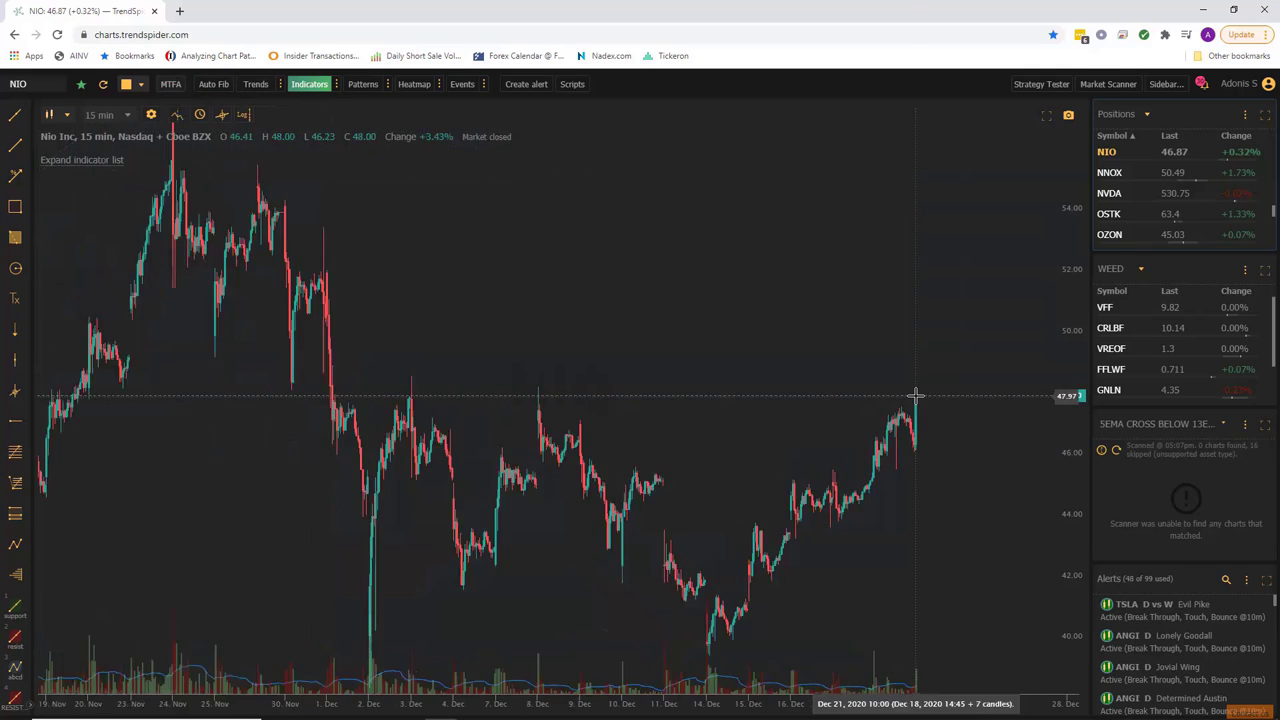
left_click(104, 114)
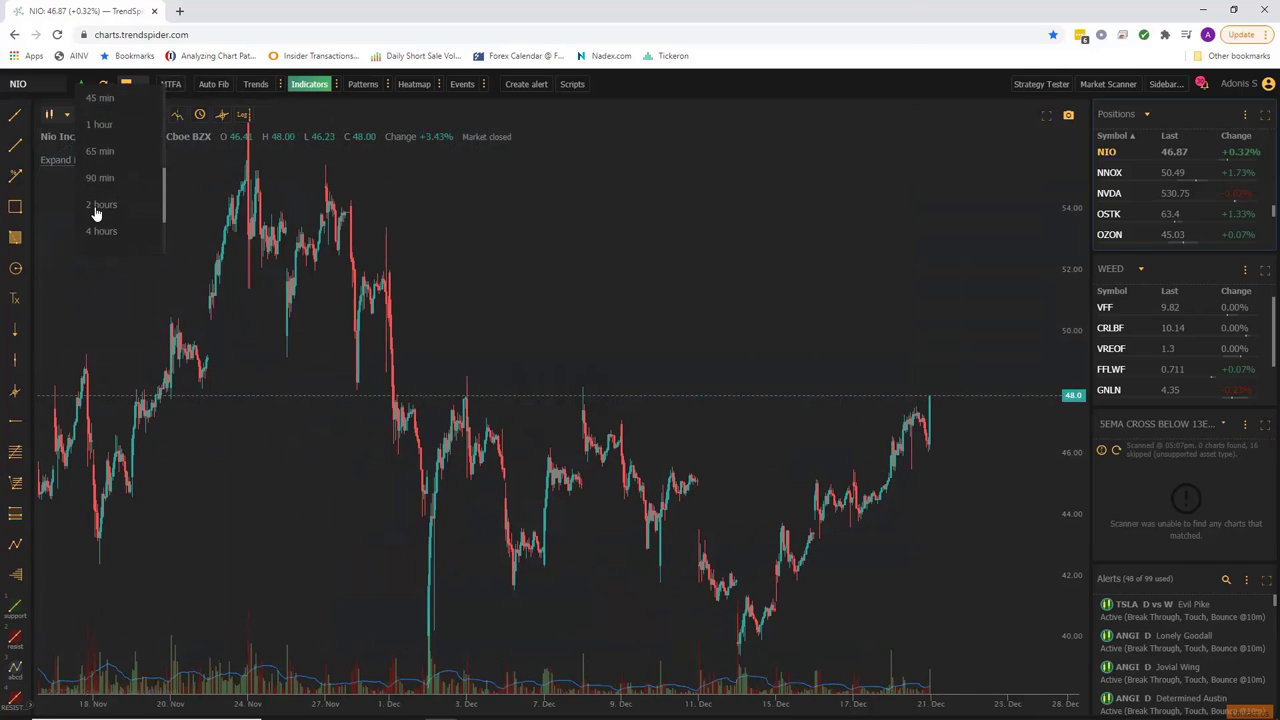
scroll(96, 213, "down", 2)
left_click(95, 188)
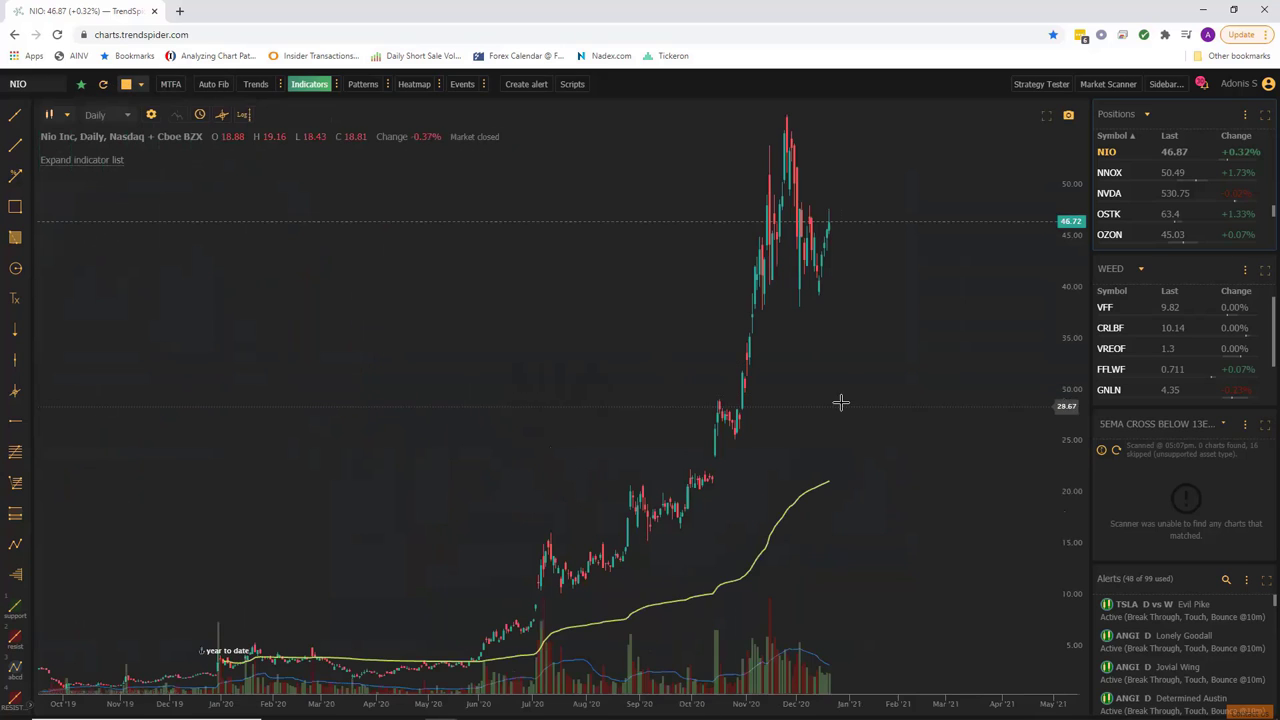
scroll(840, 402, "up", 5)
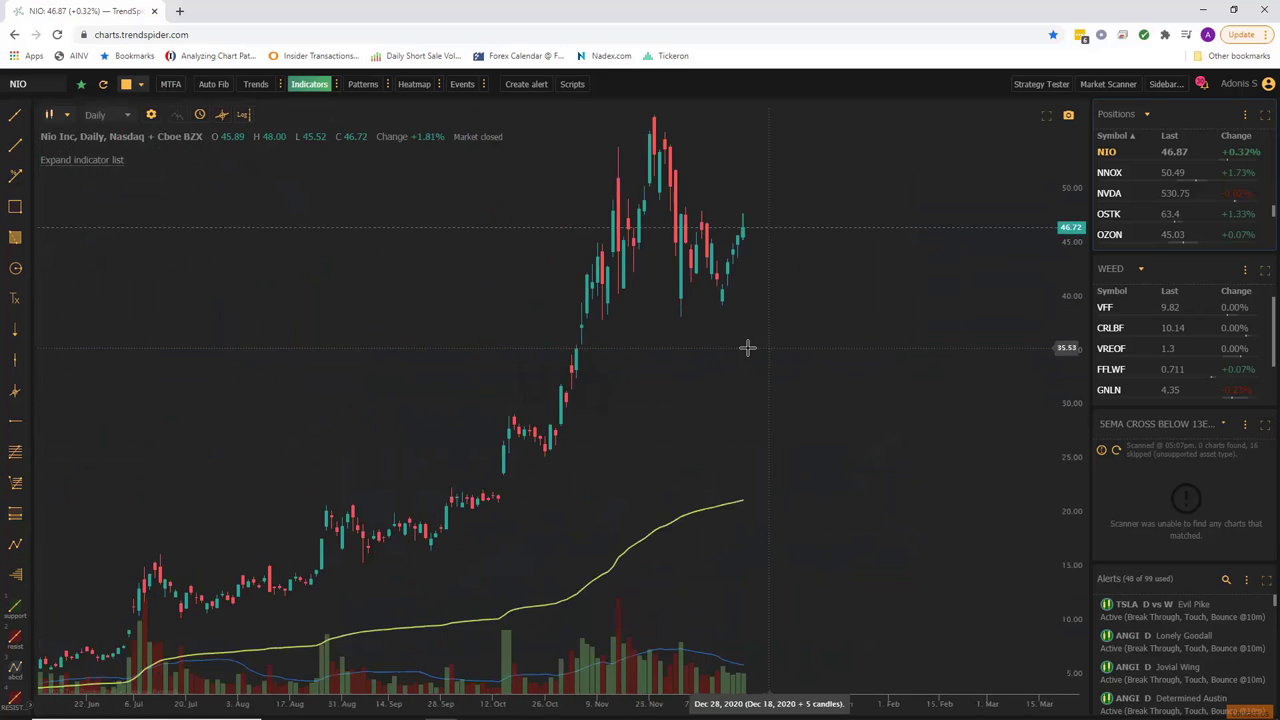
scroll(748, 347, "up", 3)
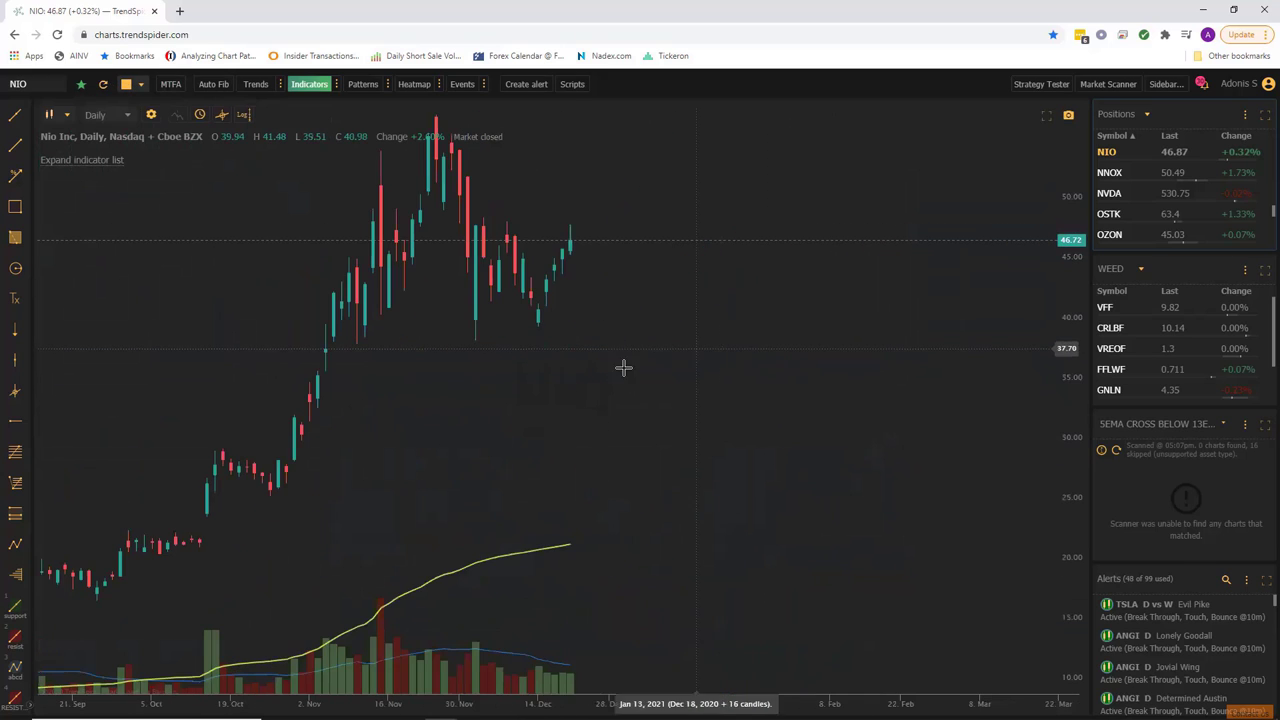
Briefly show and hide the automatic trend lines, and display the saved drawings on the daily NIO chart
left_click(256, 84)
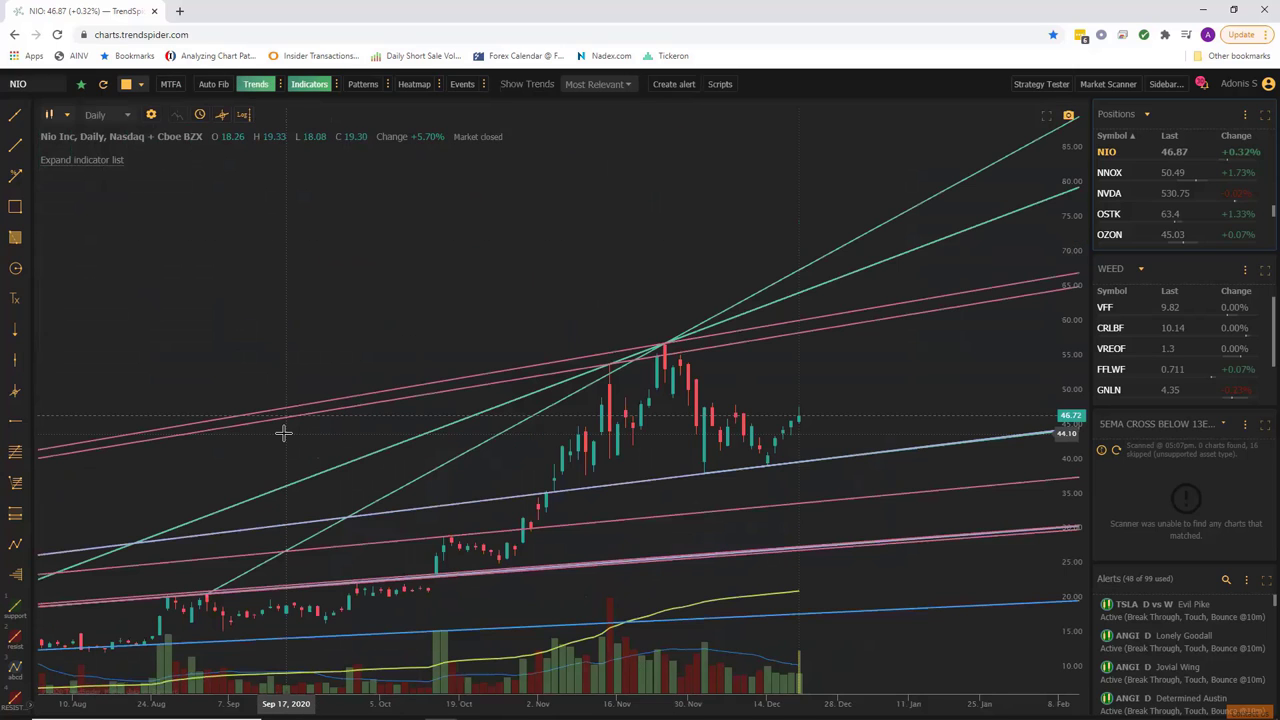
left_click(258, 85)
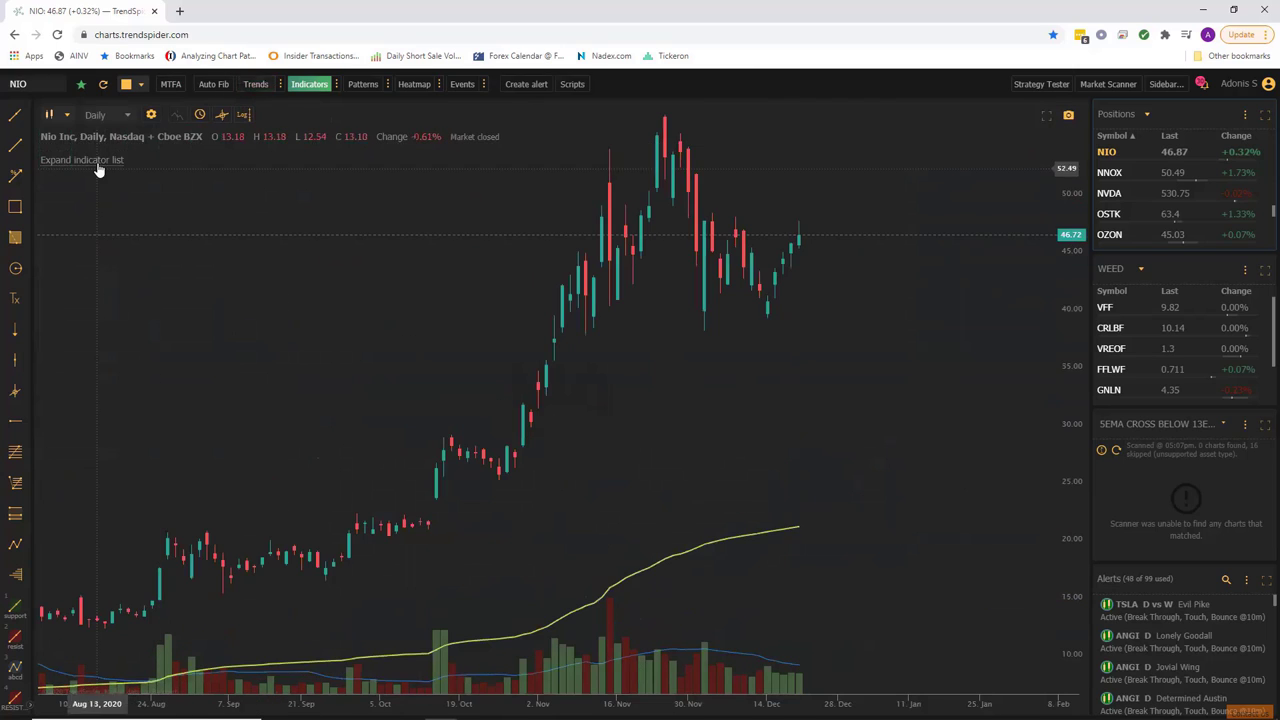
left_click(92, 162)
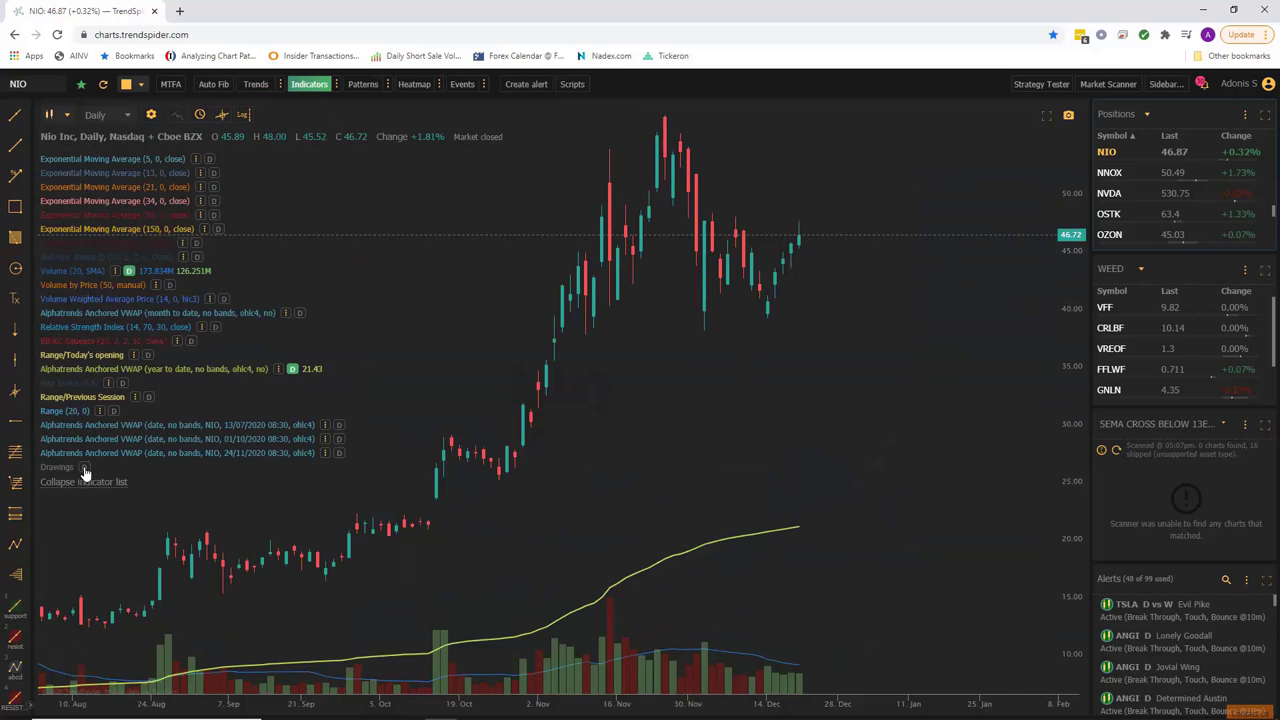
left_click(84, 468)
left_click(86, 484)
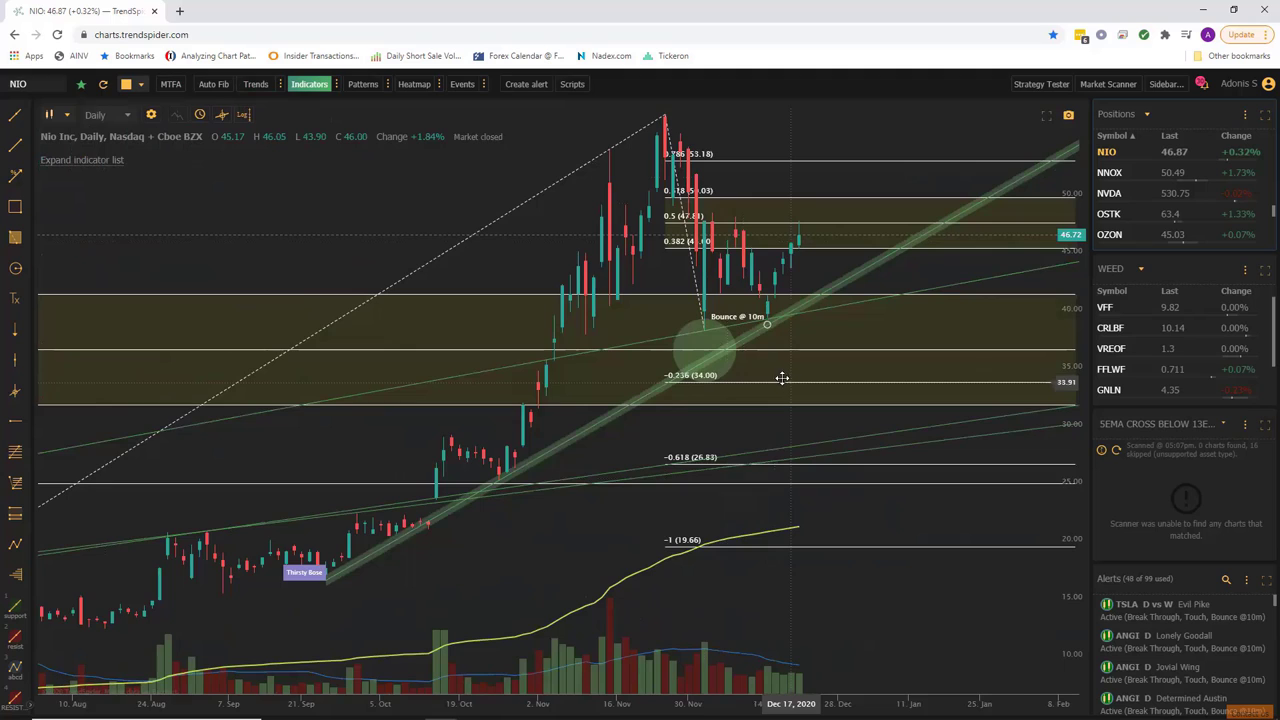
Remove the green circle annotation around the early-December low on the daily NIO chart
scroll(780, 377, "up", 2)
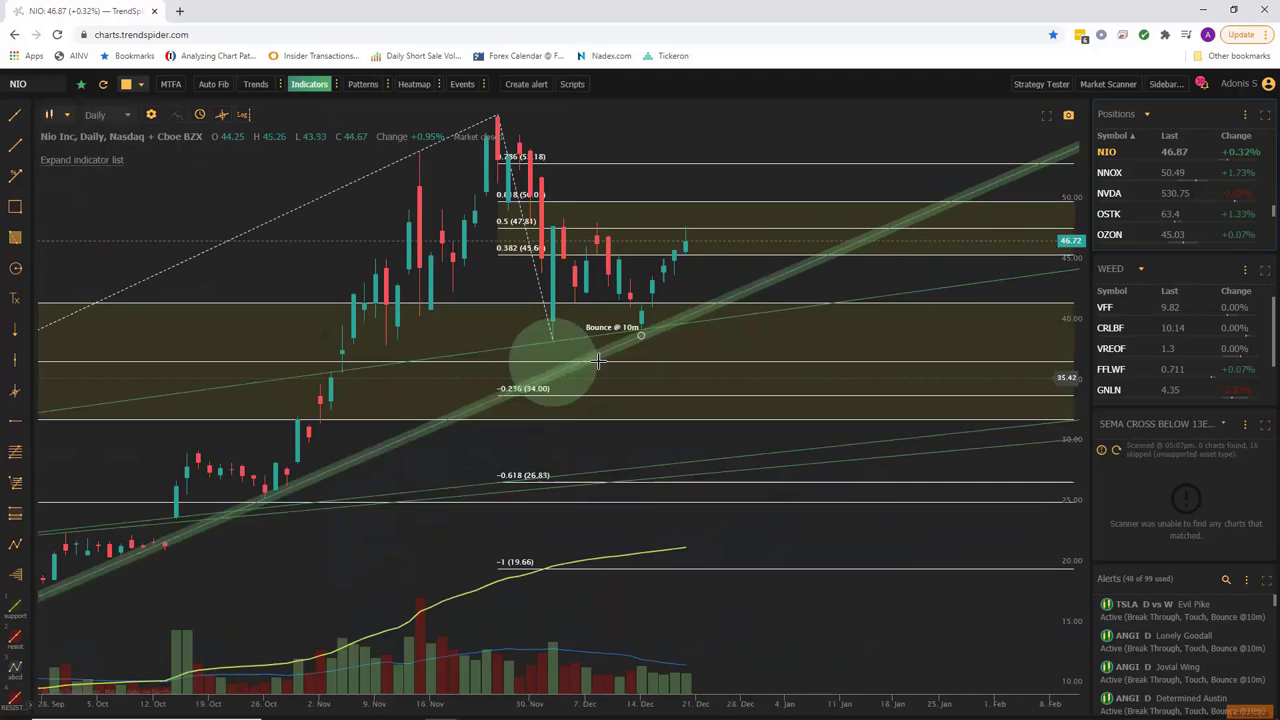
right_click(520, 332)
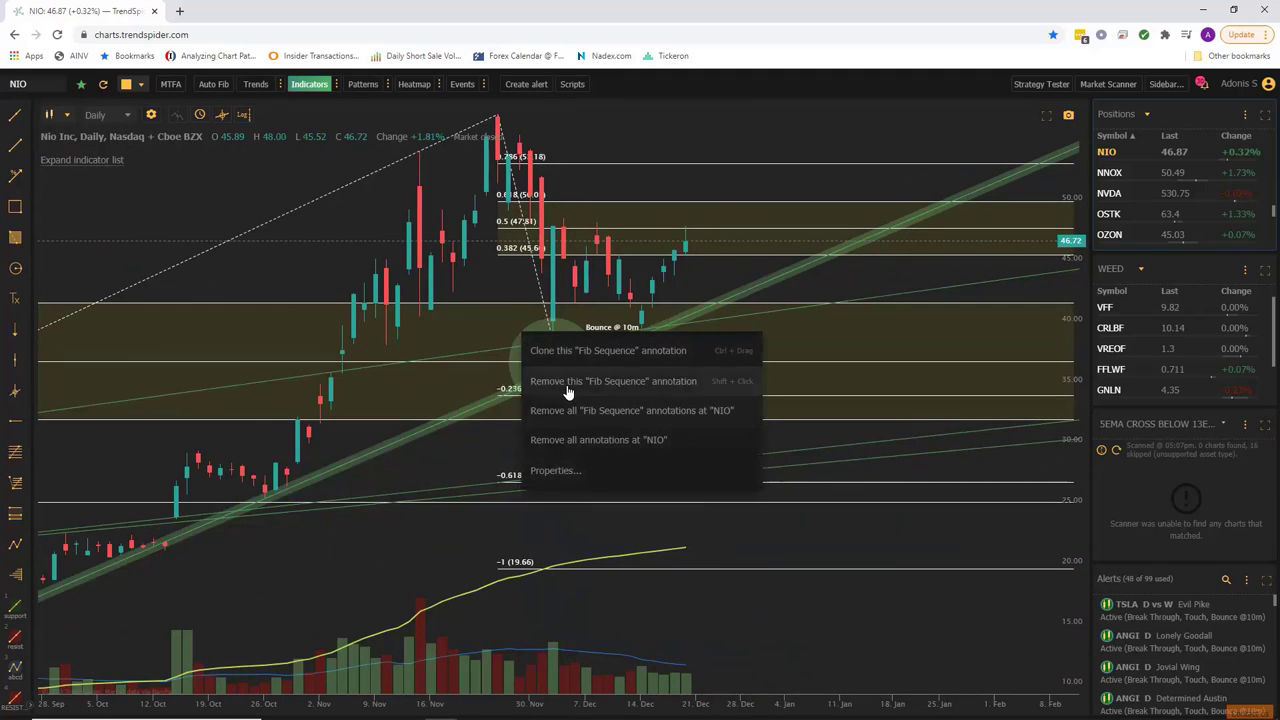
right_click(540, 335)
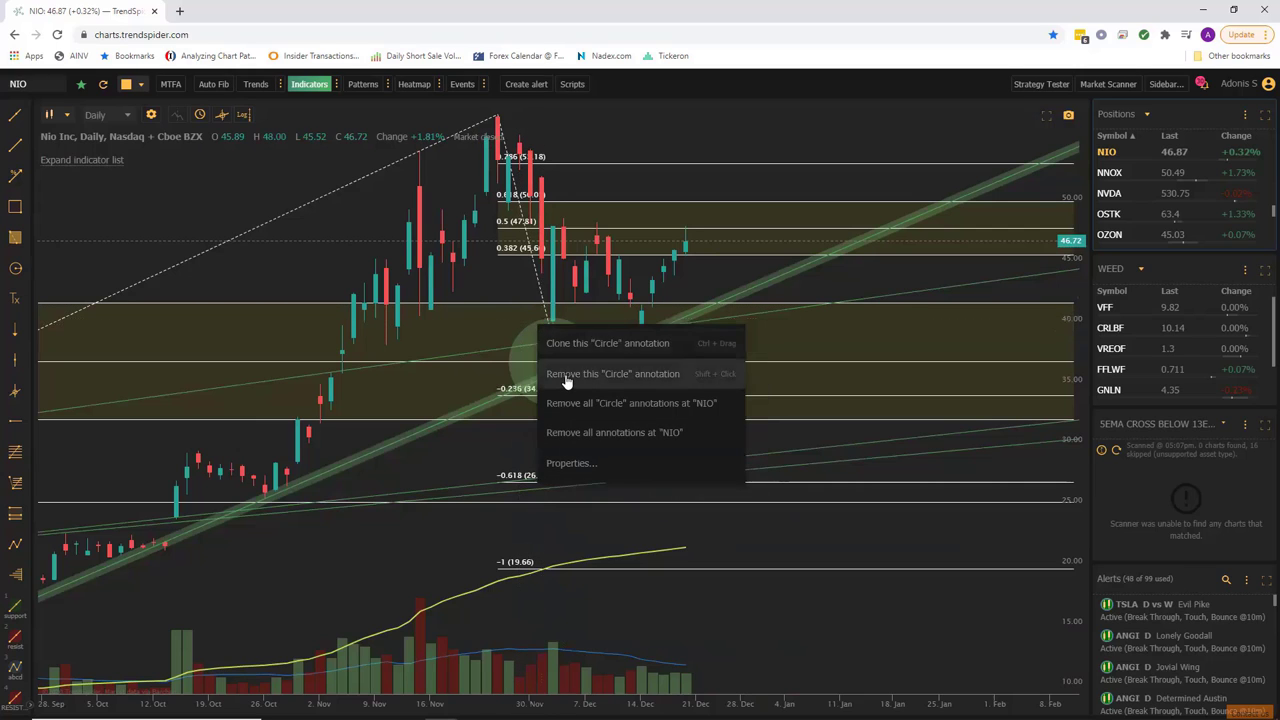
left_click_drag(814, 429, 899, 425)
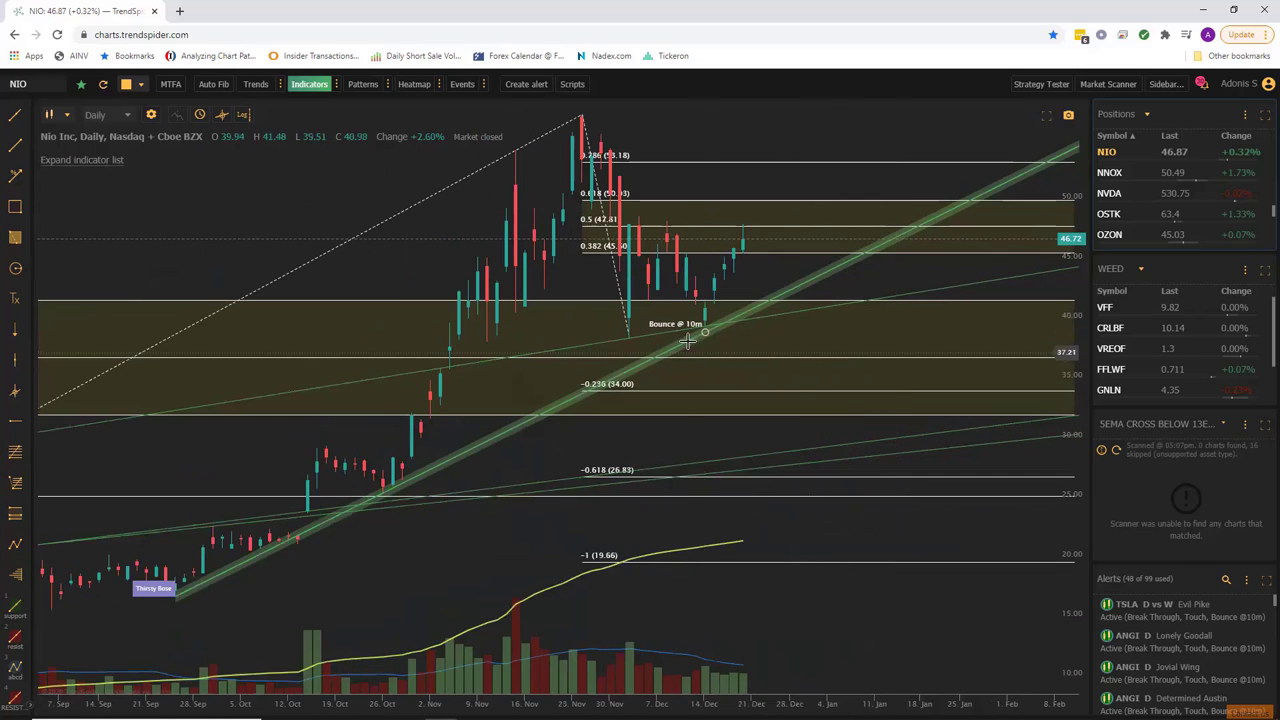
Show the Anchored VWAPs dated 13/07/2020, 01/10/2020 and 24/11/2020 on the daily NIO chart, with its price scale slightly compressed
scroll(650, 245, "up", 2)
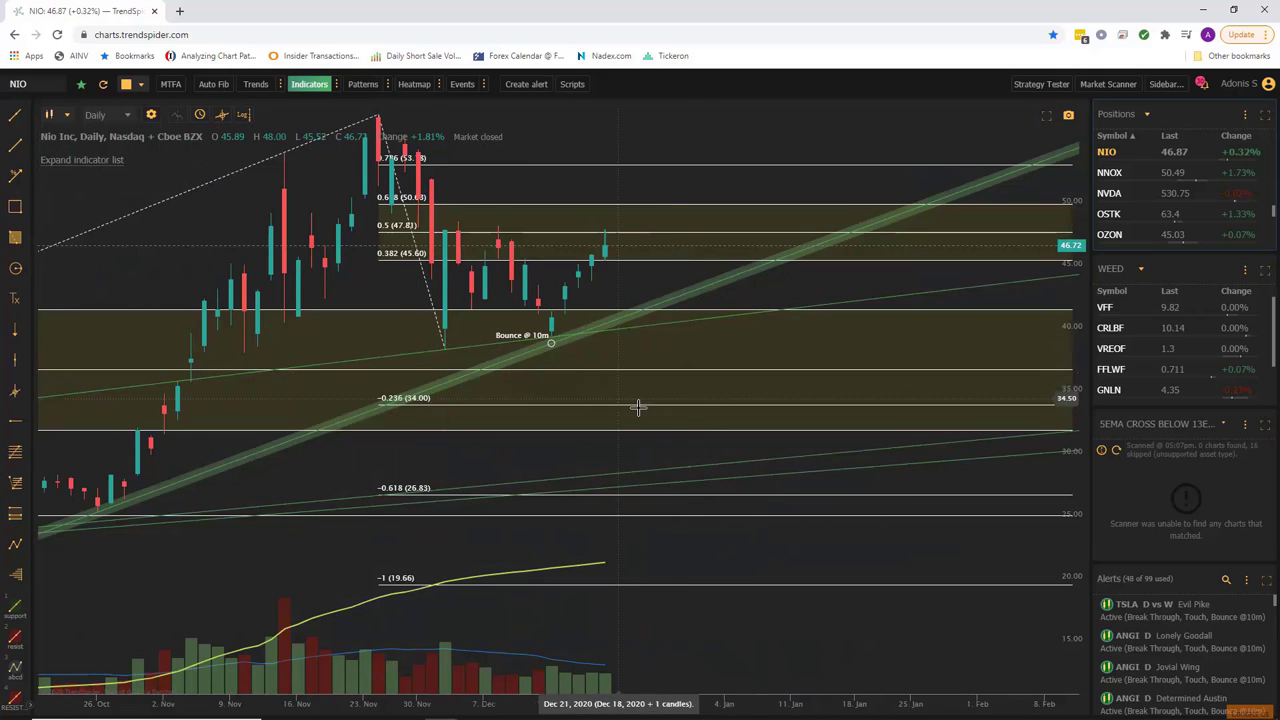
left_click_drag(629, 149, 654, 166)
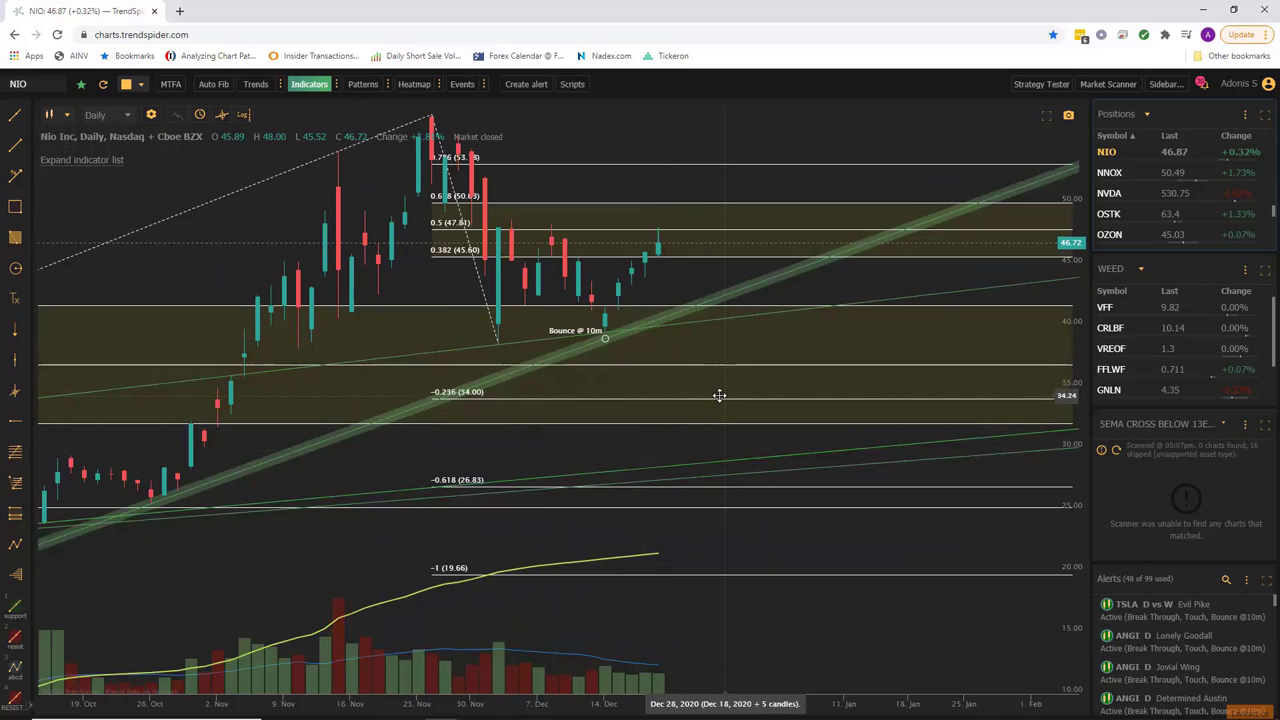
scroll(719, 395, "up", 5)
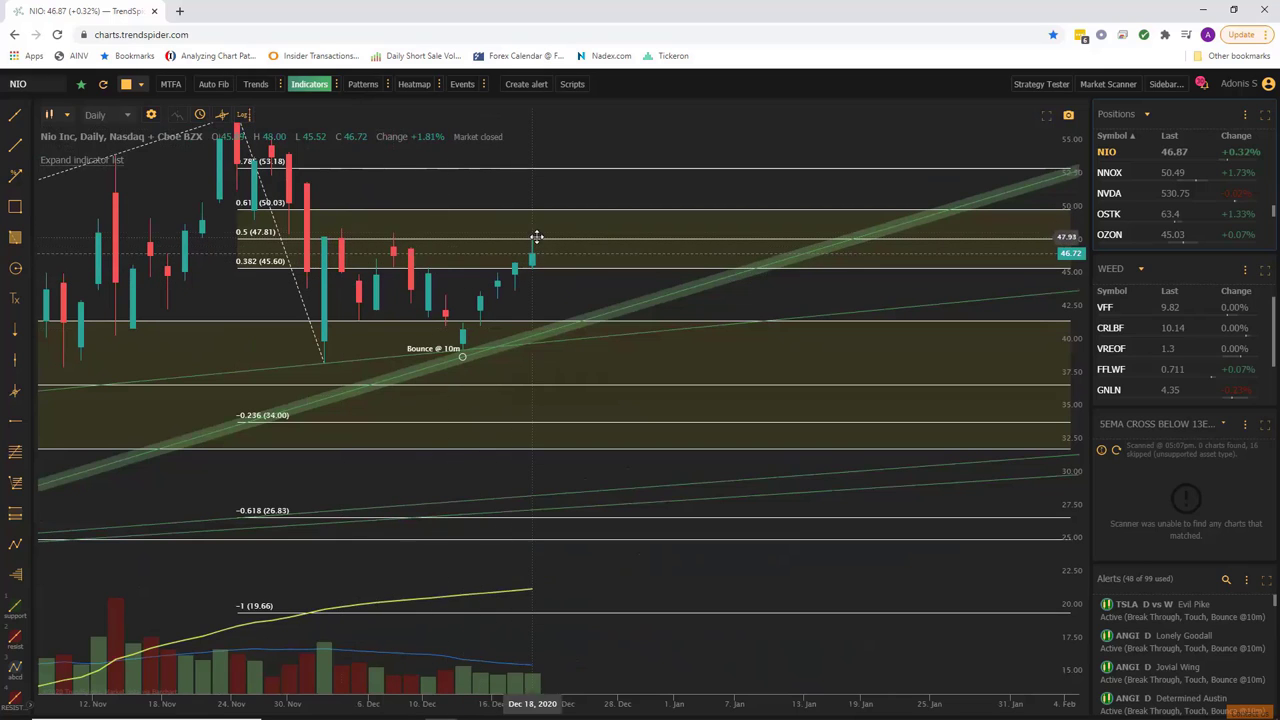
left_click_drag(1086, 158, 1084, 186)
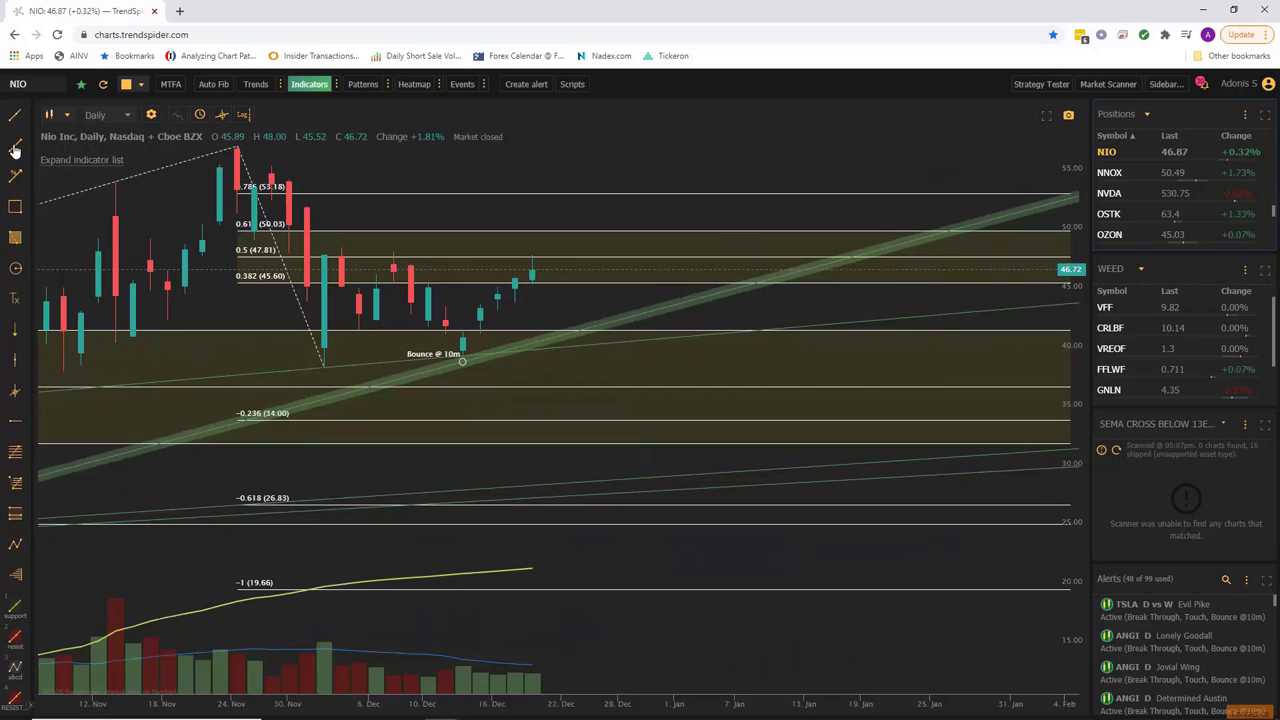
left_click(82, 160)
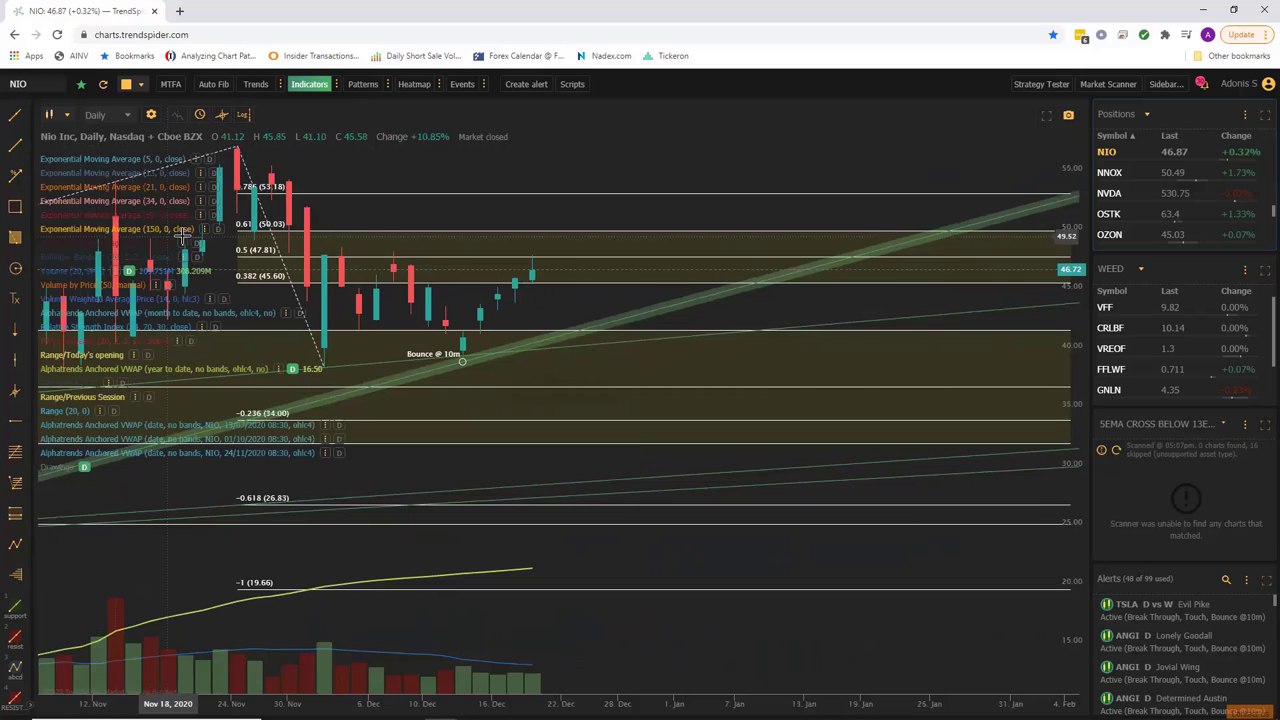
left_click(339, 426)
left_click(339, 426)
left_click(339, 440)
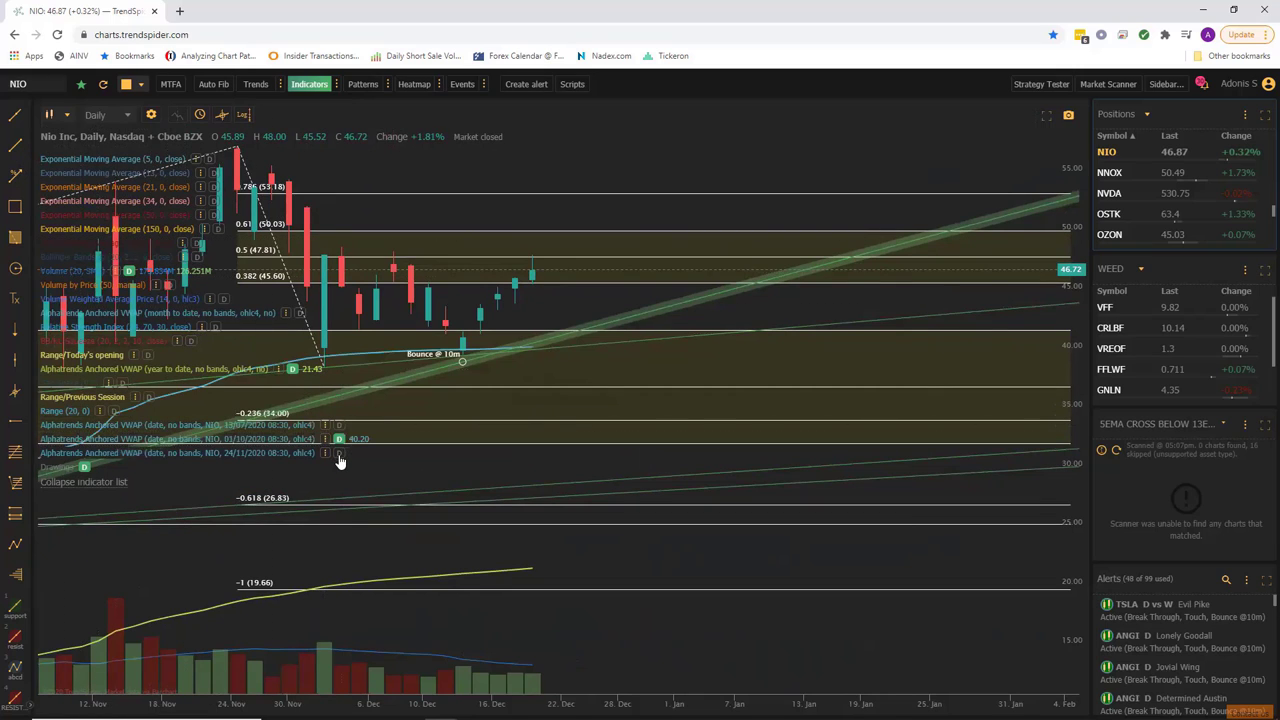
left_click(339, 453)
left_click(339, 426)
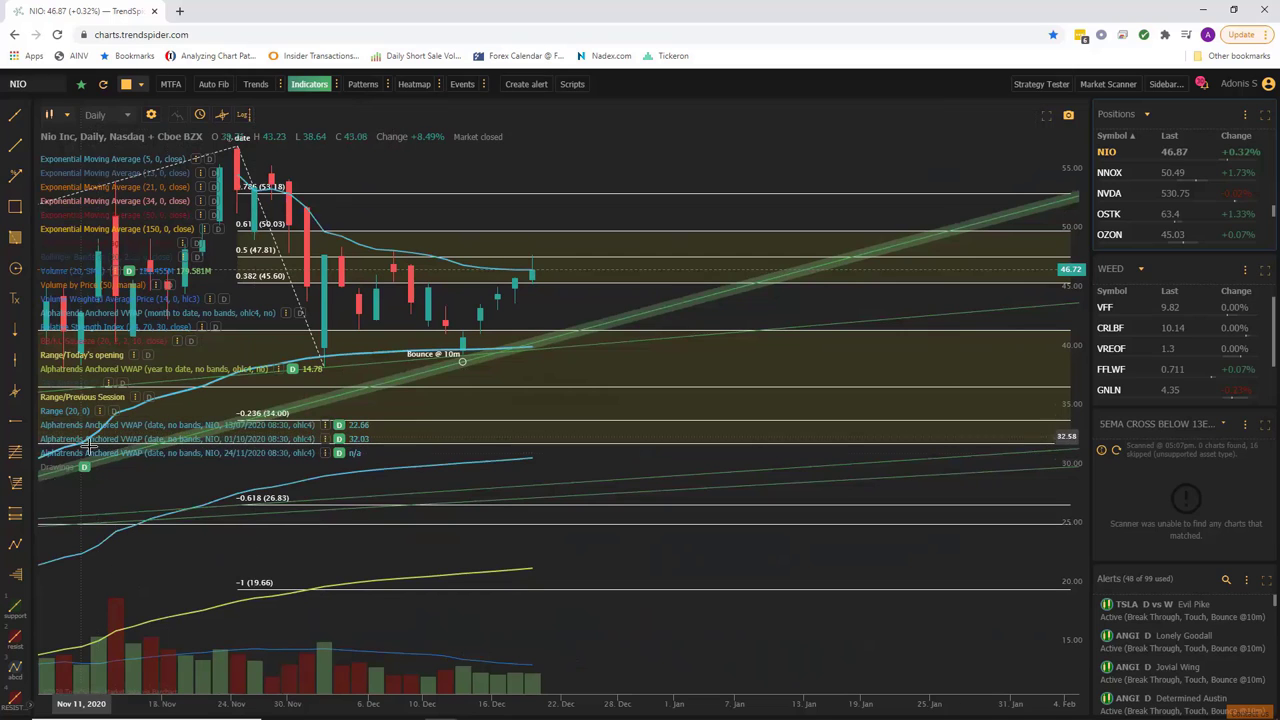
left_click(84, 484)
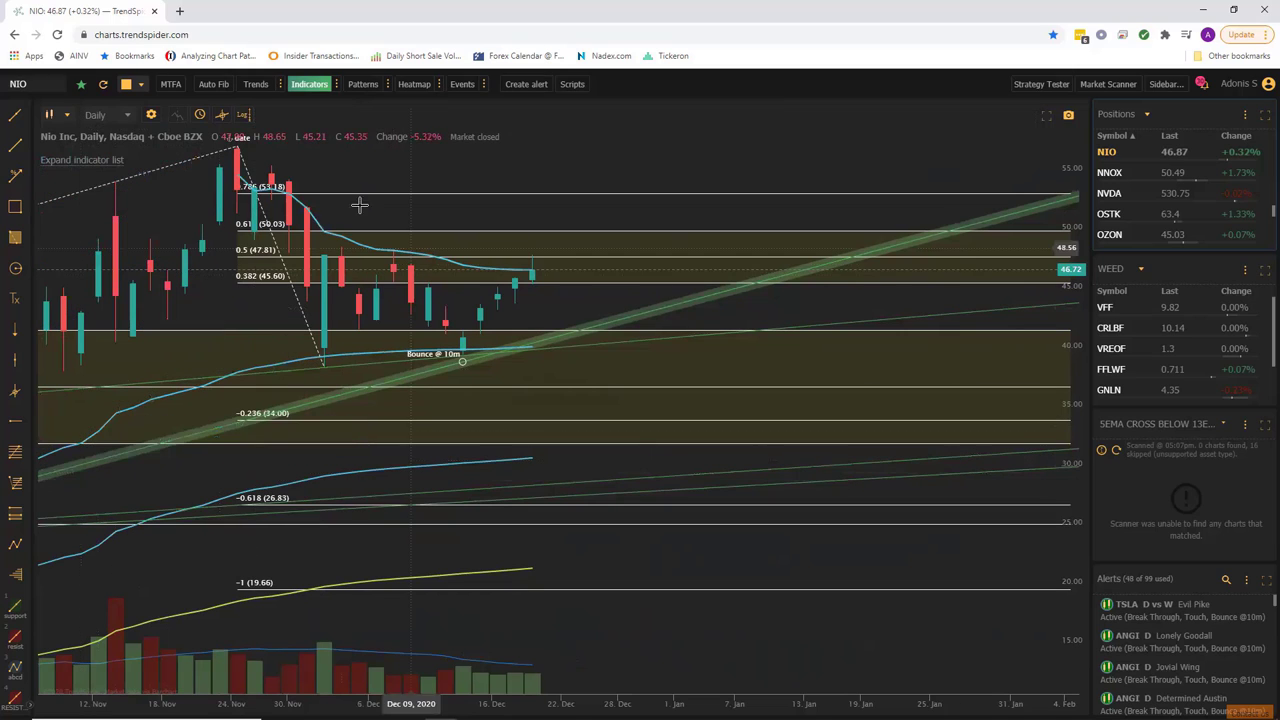
Start a trend alert on NIO's 0.5 Fib level line with the Break Through, Touch and Bounce triggers enabled
right_click(515, 257)
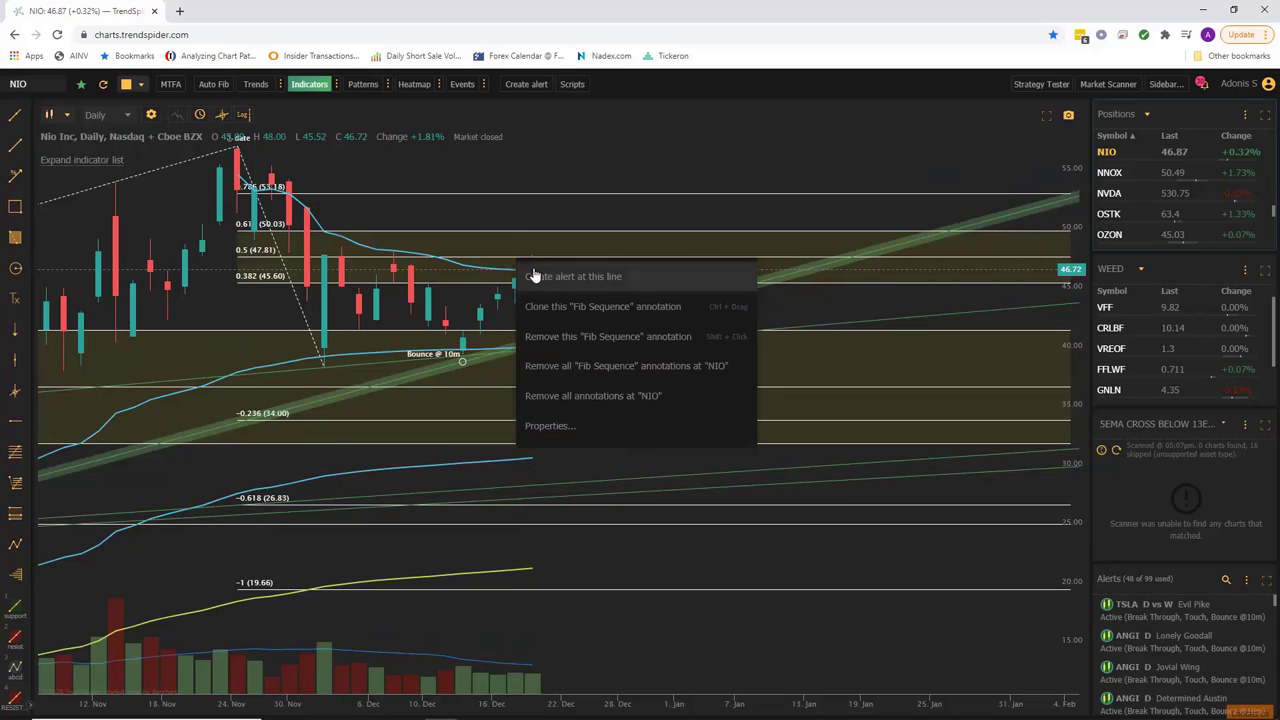
left_click(535, 275)
left_click_drag(598, 192, 191, 186)
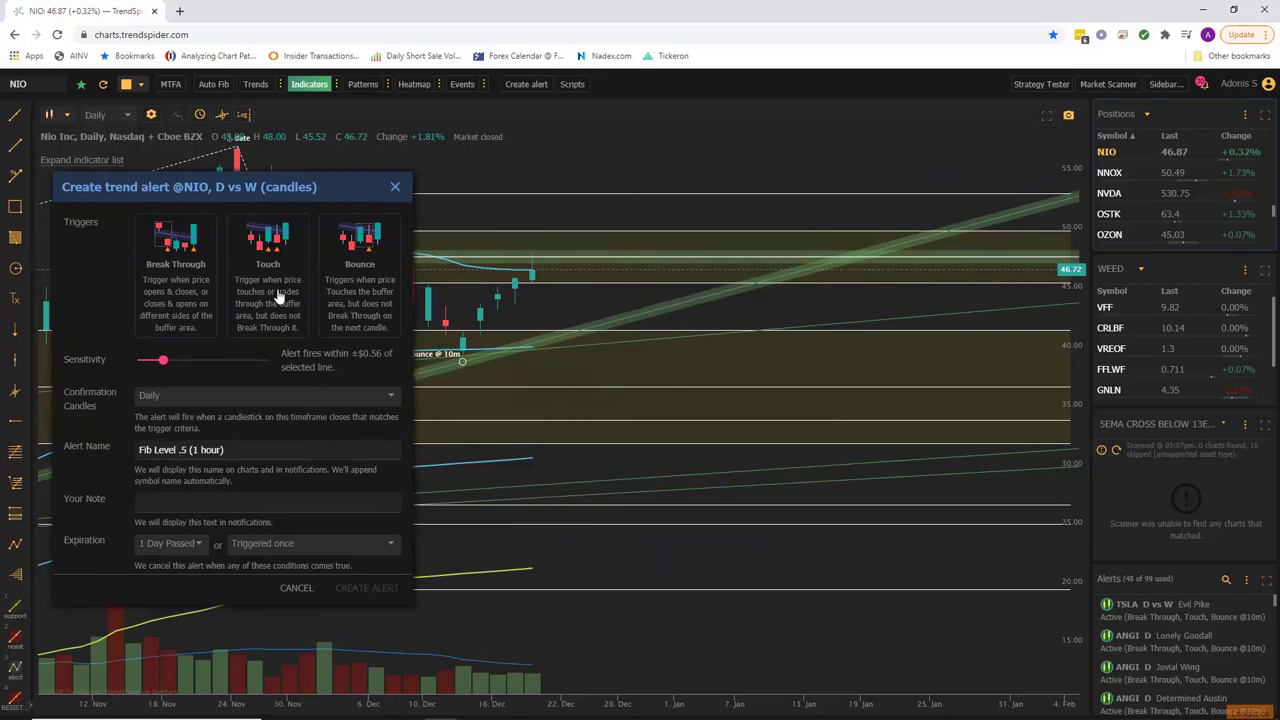
left_click(183, 303)
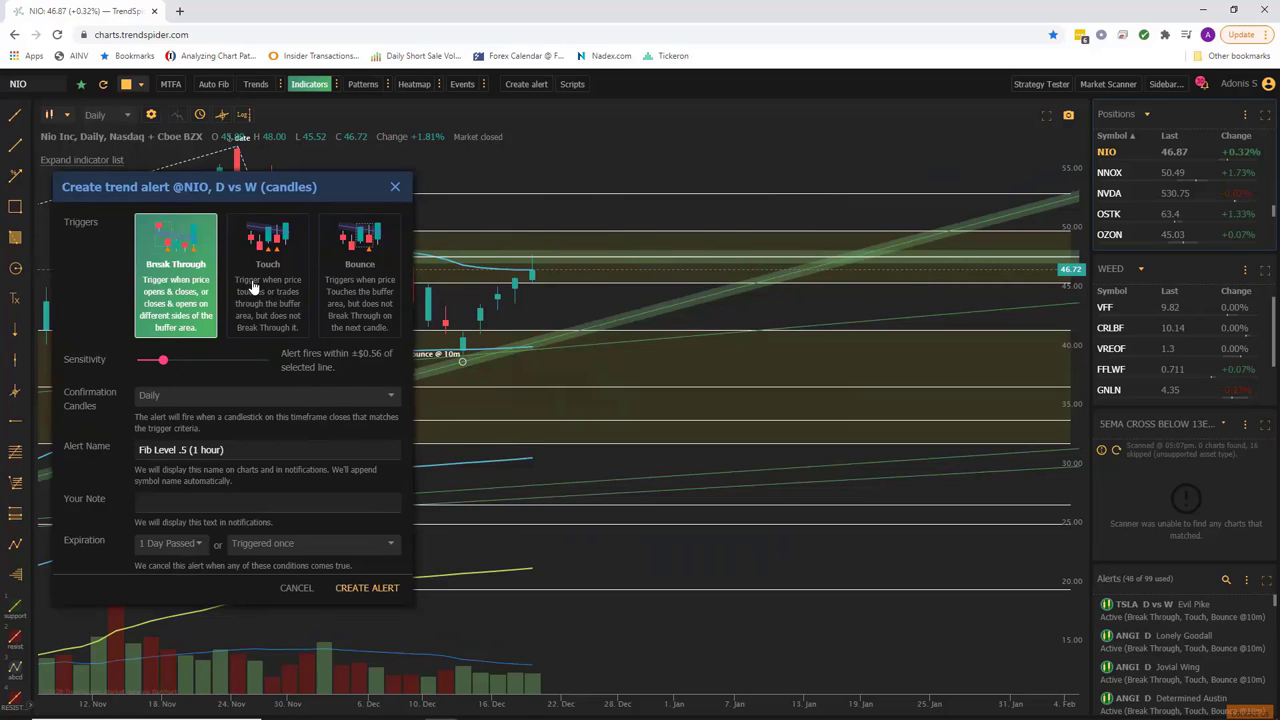
left_click(255, 288)
left_click(337, 267)
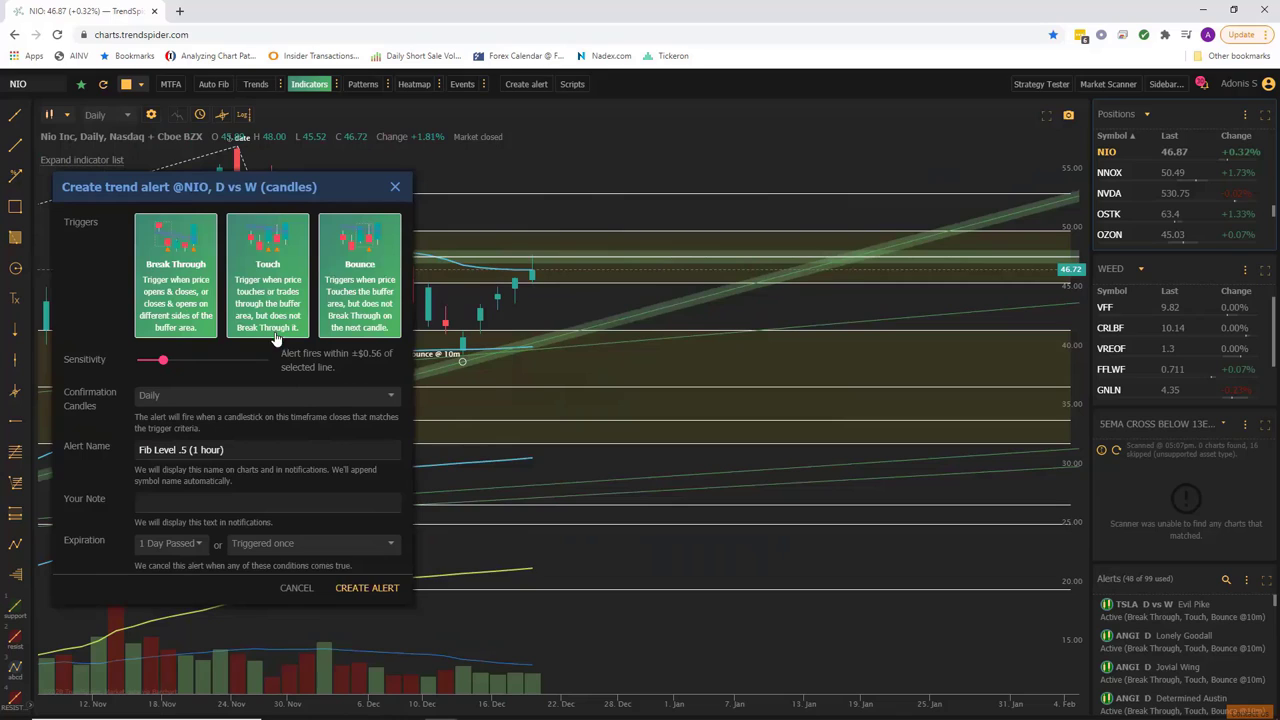
Set the Fib alert's sensitivity to ±$0.49 and its confirmation candles to 10 min
mouse_move(163, 362)
left_mouse_down()
mouse_move(201, 365)
mouse_move(171, 366)
left_mouse_up()
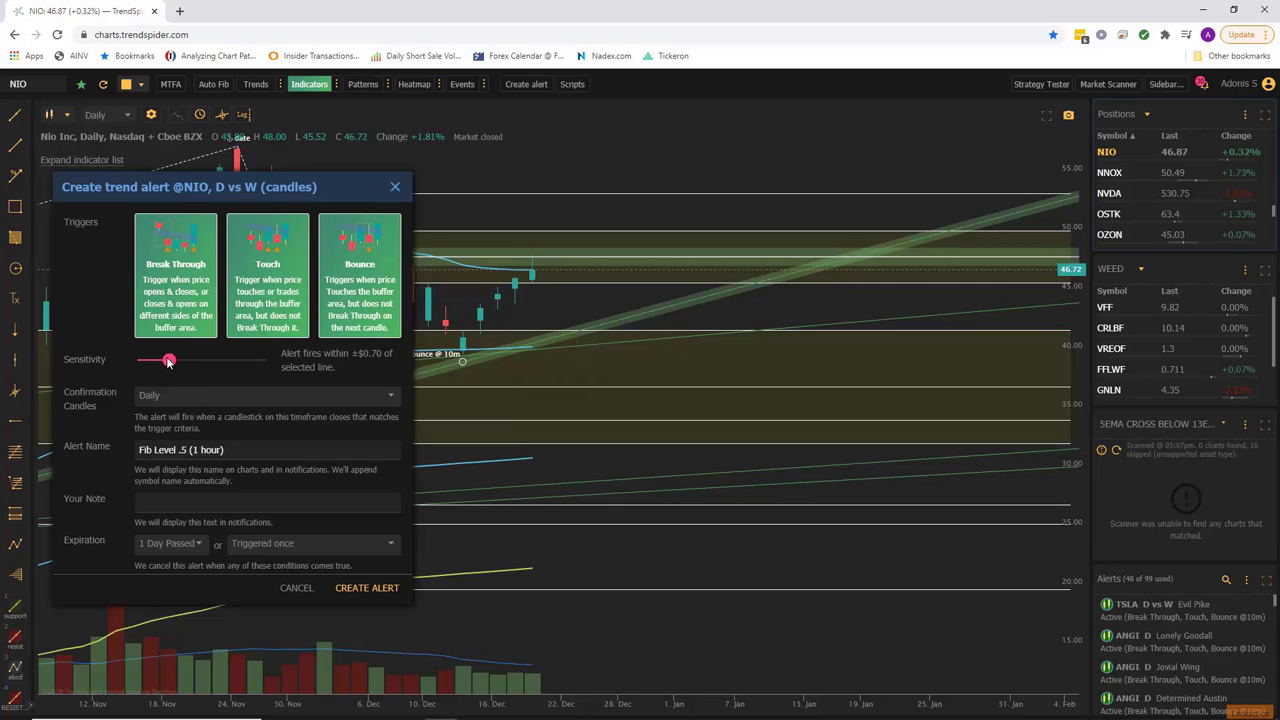
left_click_drag(168, 362, 160, 361)
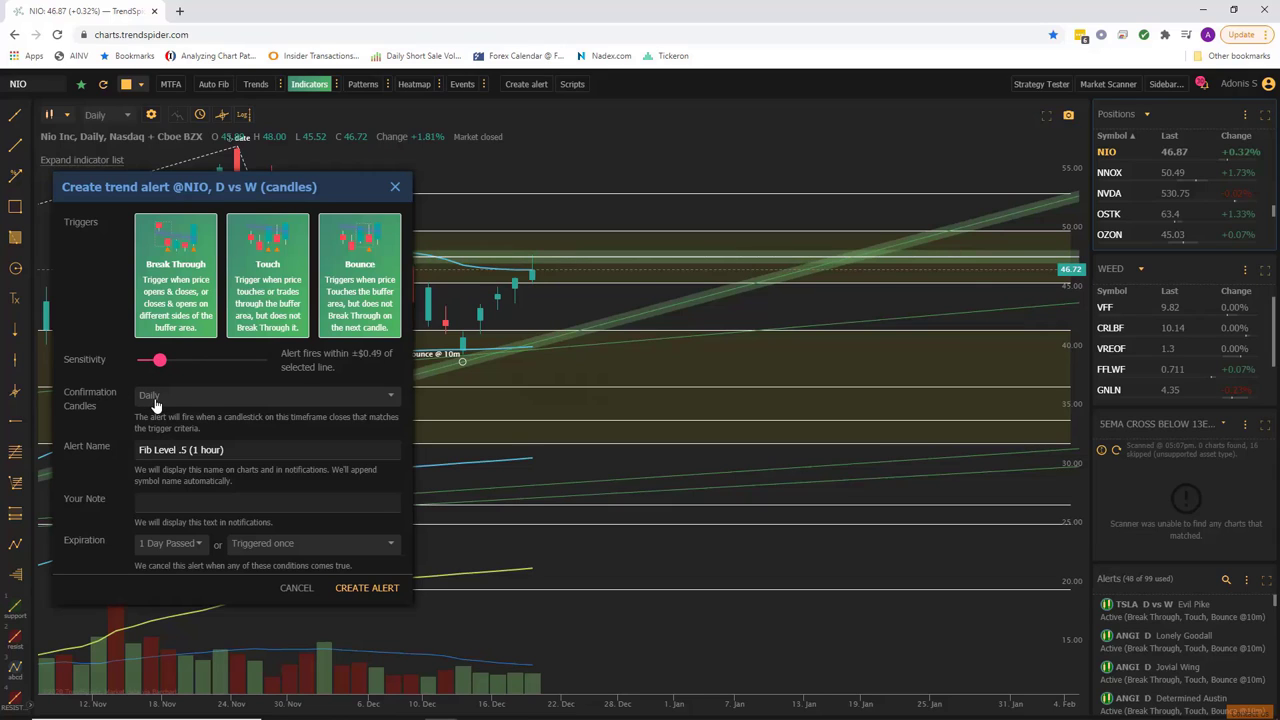
left_click(154, 398)
left_click(150, 396)
left_click(178, 401)
scroll(177, 330, "up", 5)
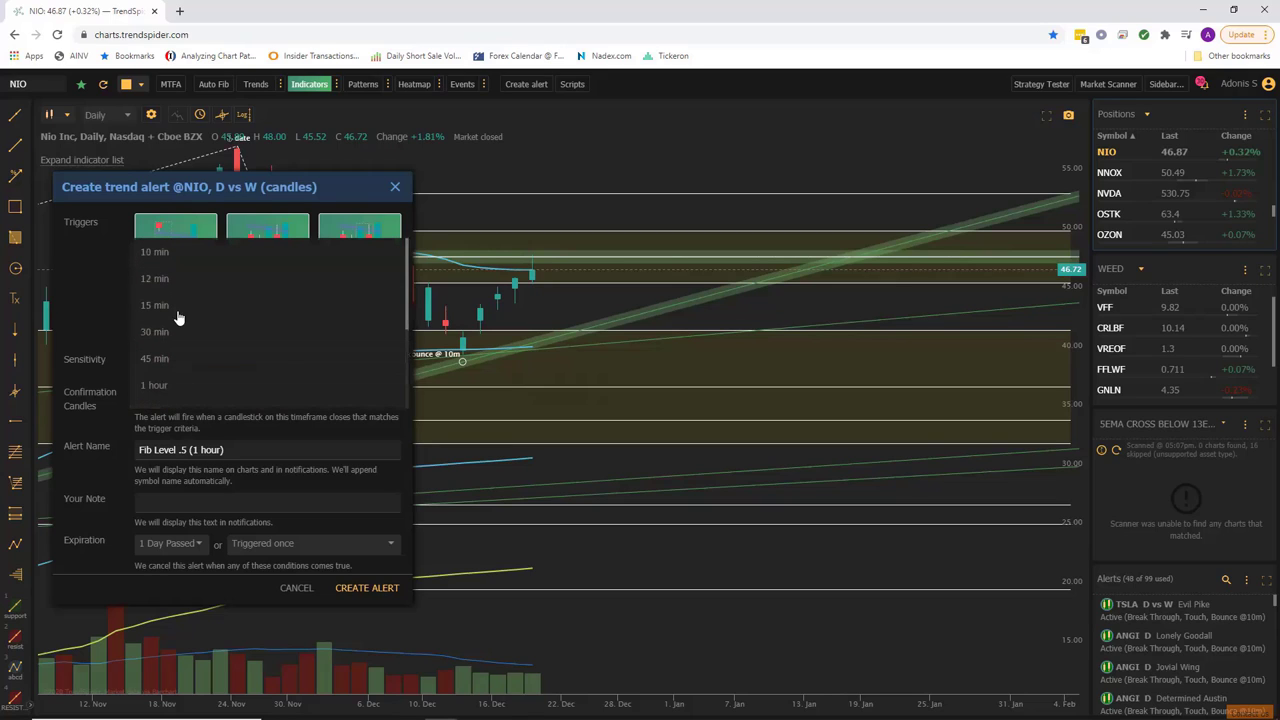
left_click(184, 254)
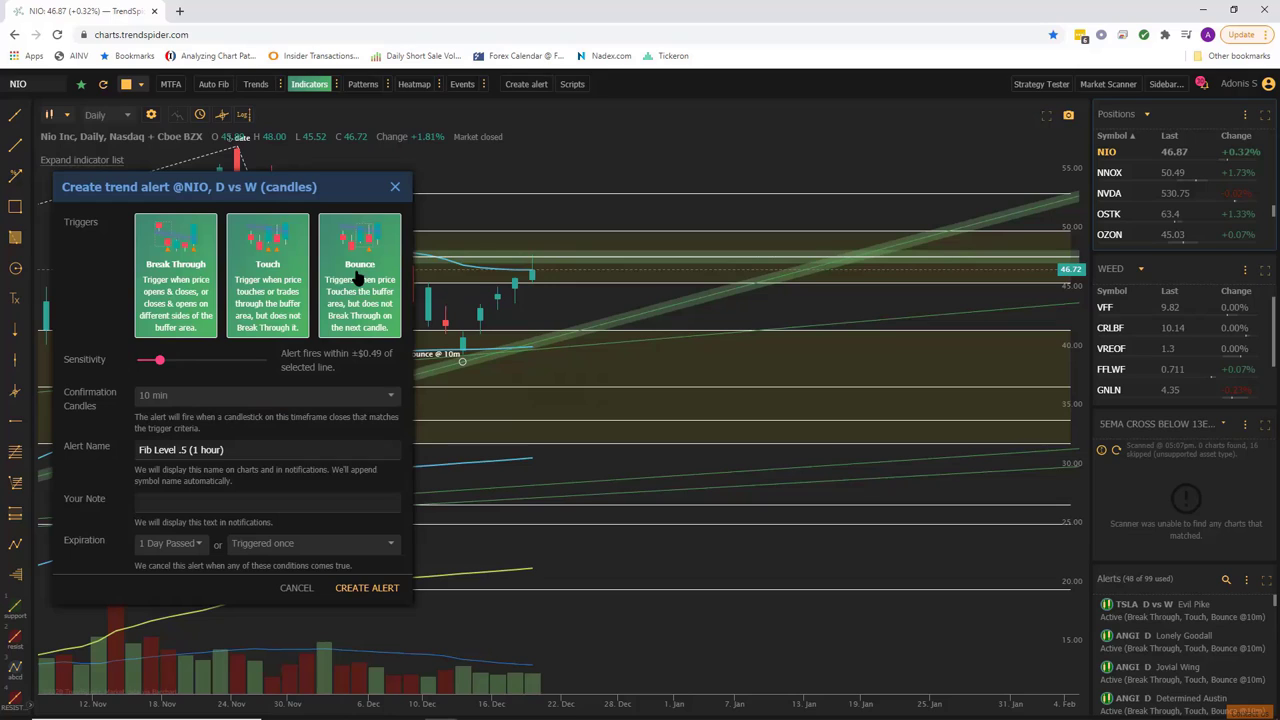
Add the note "50% HWB short" to the Fib alert and set its expiration to 30 Days Passed
left_click(209, 500)
type("50% HWB sho")
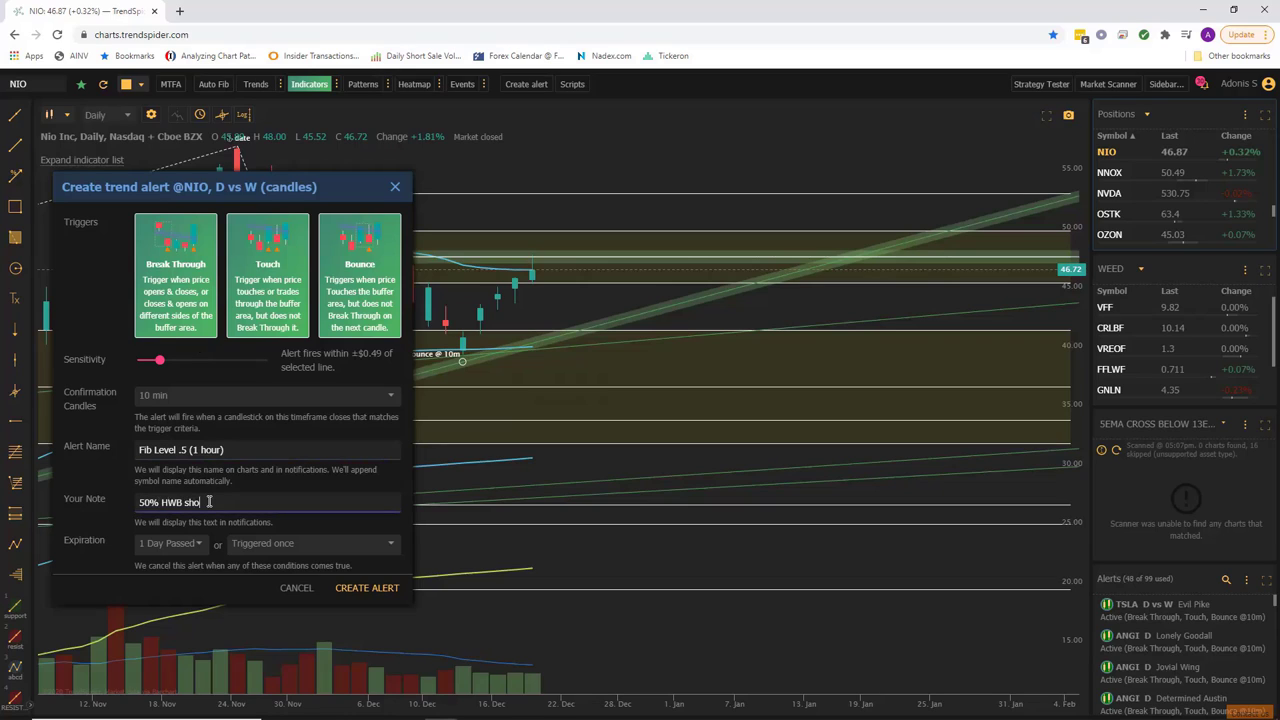
type("rt")
left_click(168, 548)
scroll(170, 556, "down", 5)
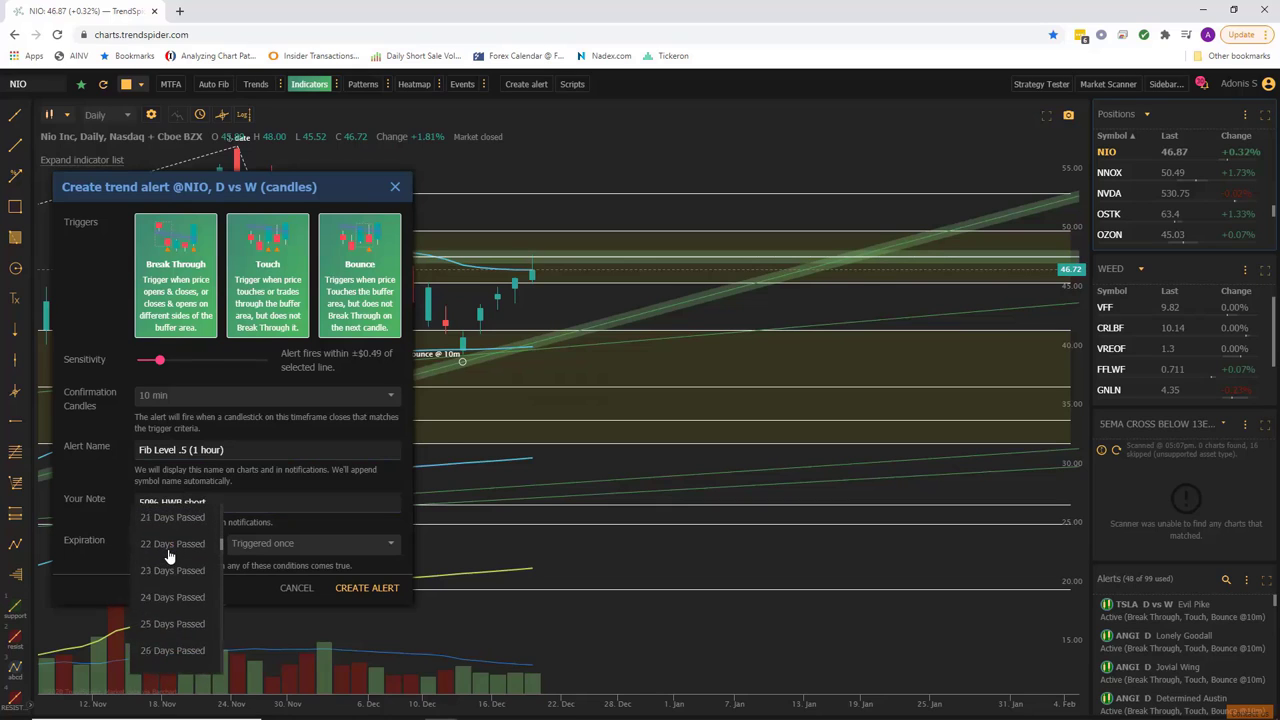
scroll(170, 556, "down", 3)
left_click(165, 650)
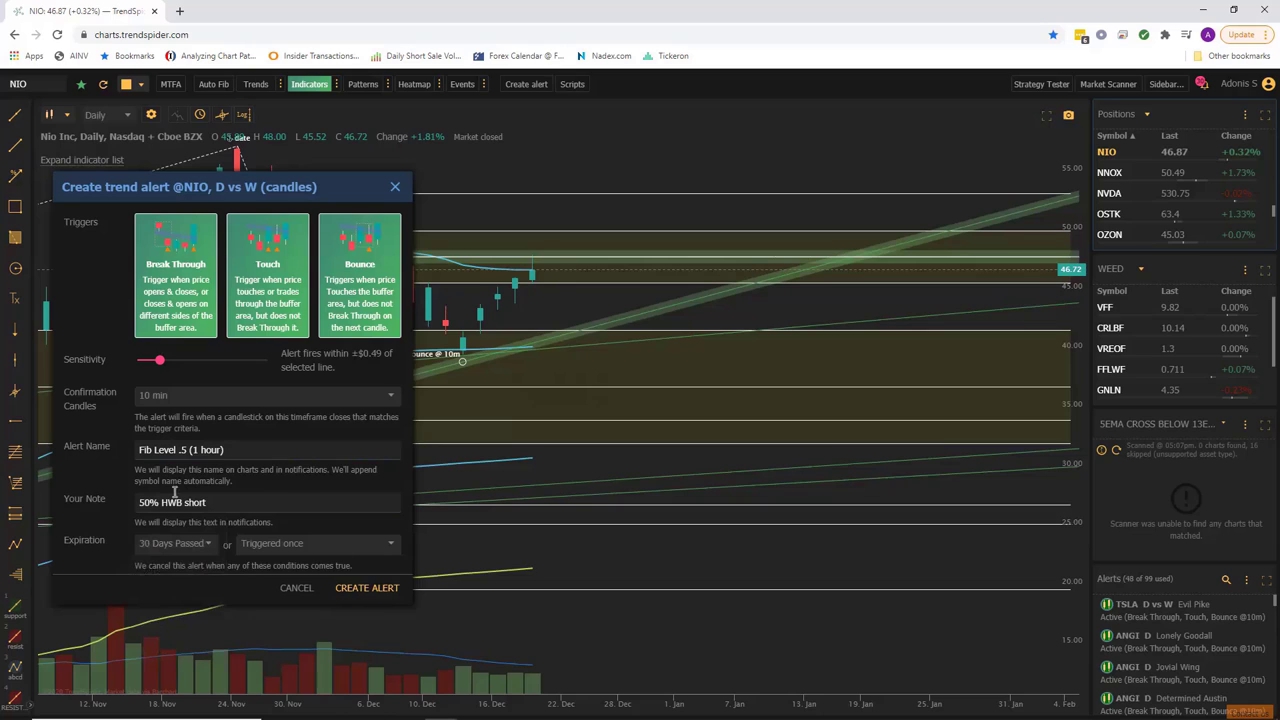
Set the Fib alert to expire once Triggered 20 times, and create the alert
left_click(367, 548)
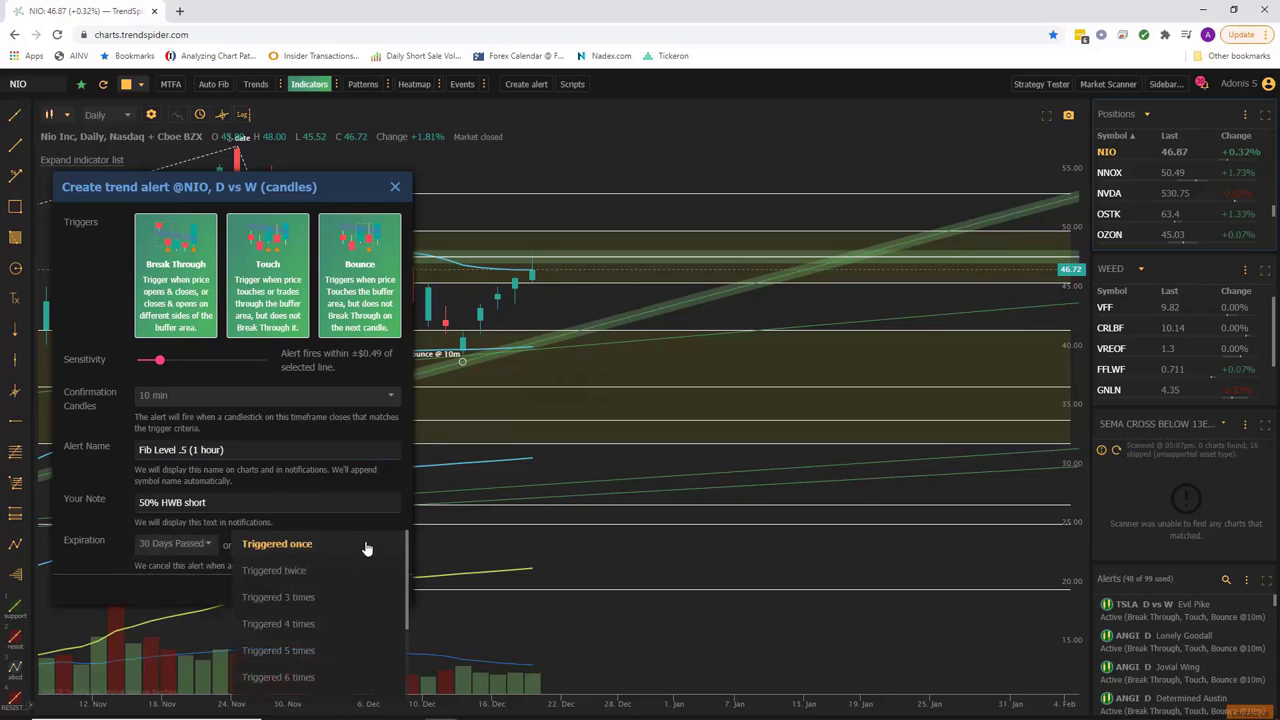
scroll(367, 548, "down", 3)
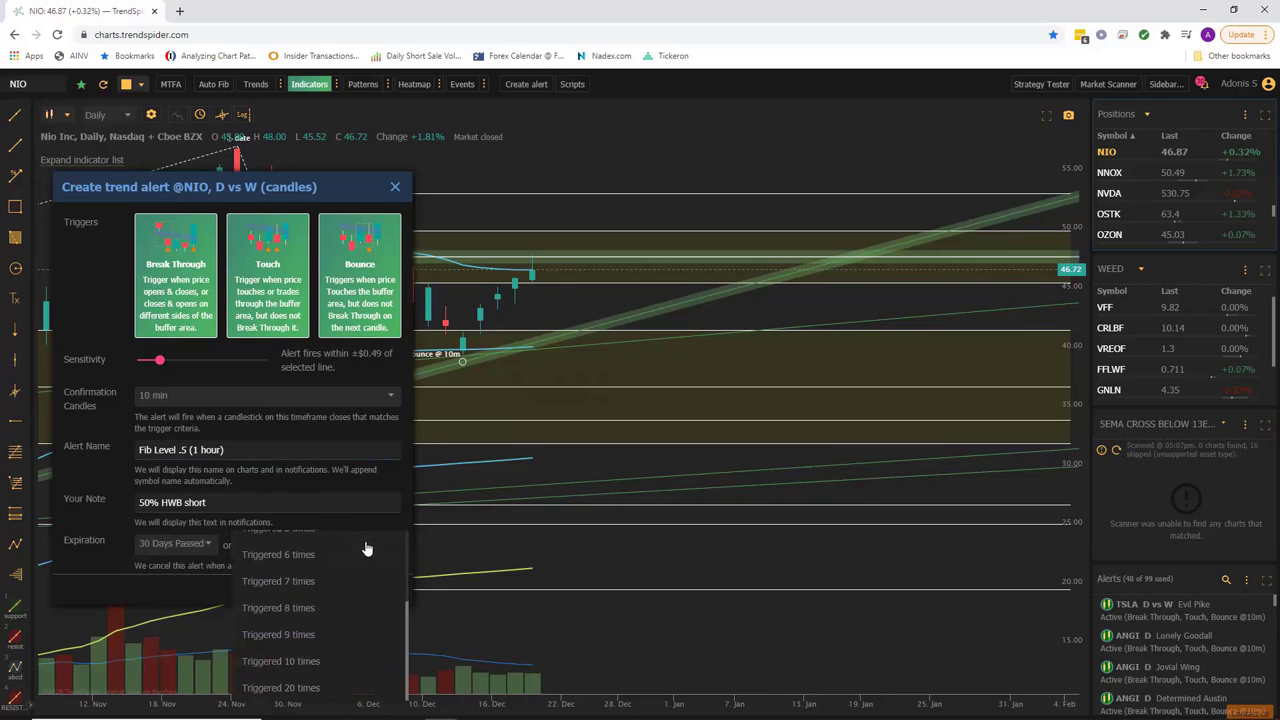
left_click(320, 688)
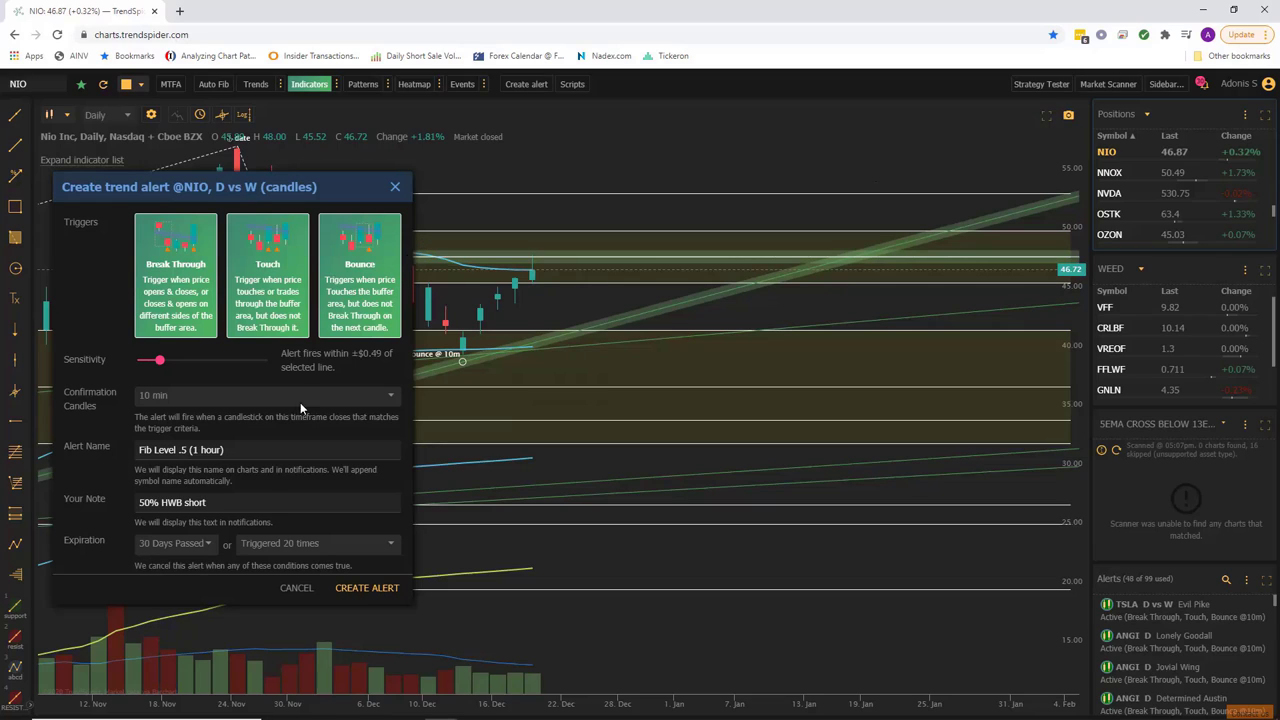
left_click(372, 588)
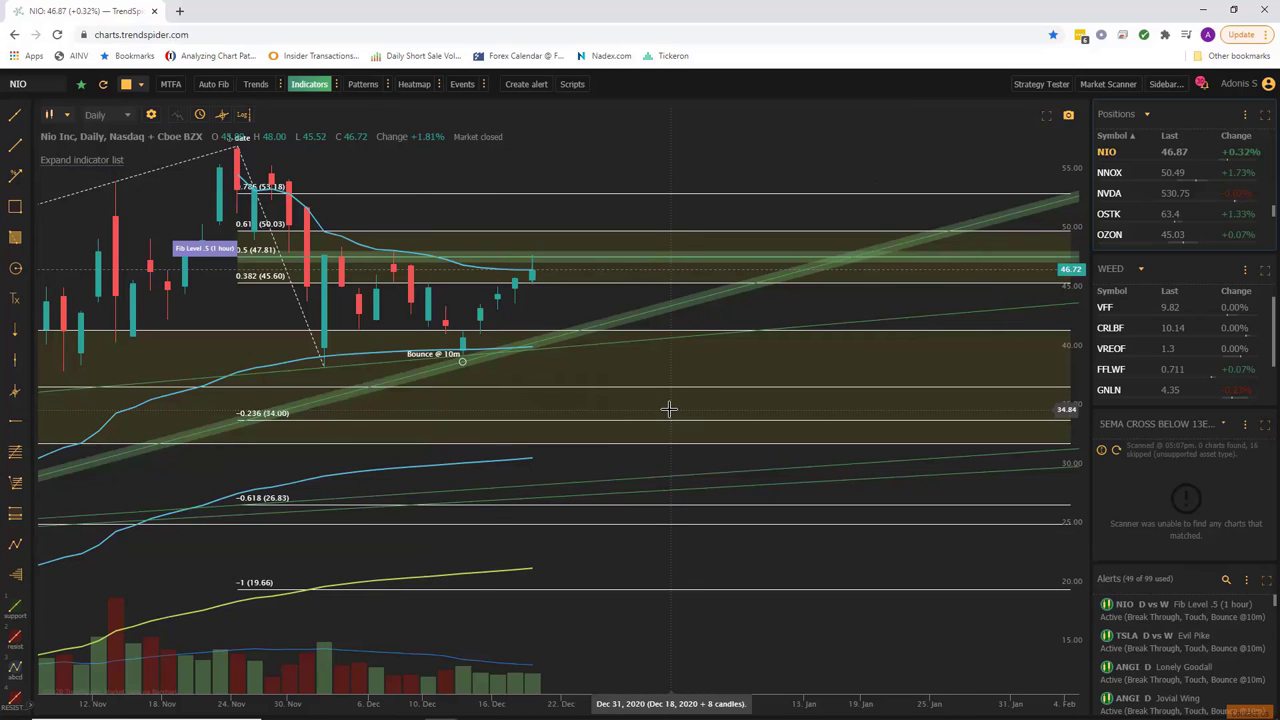
View the alert settings for the Anchored VWAP dated 24/11/2020, and close them without creating an alert
scroll(677, 163, "down", 3)
scroll(868, 285, "down", 2)
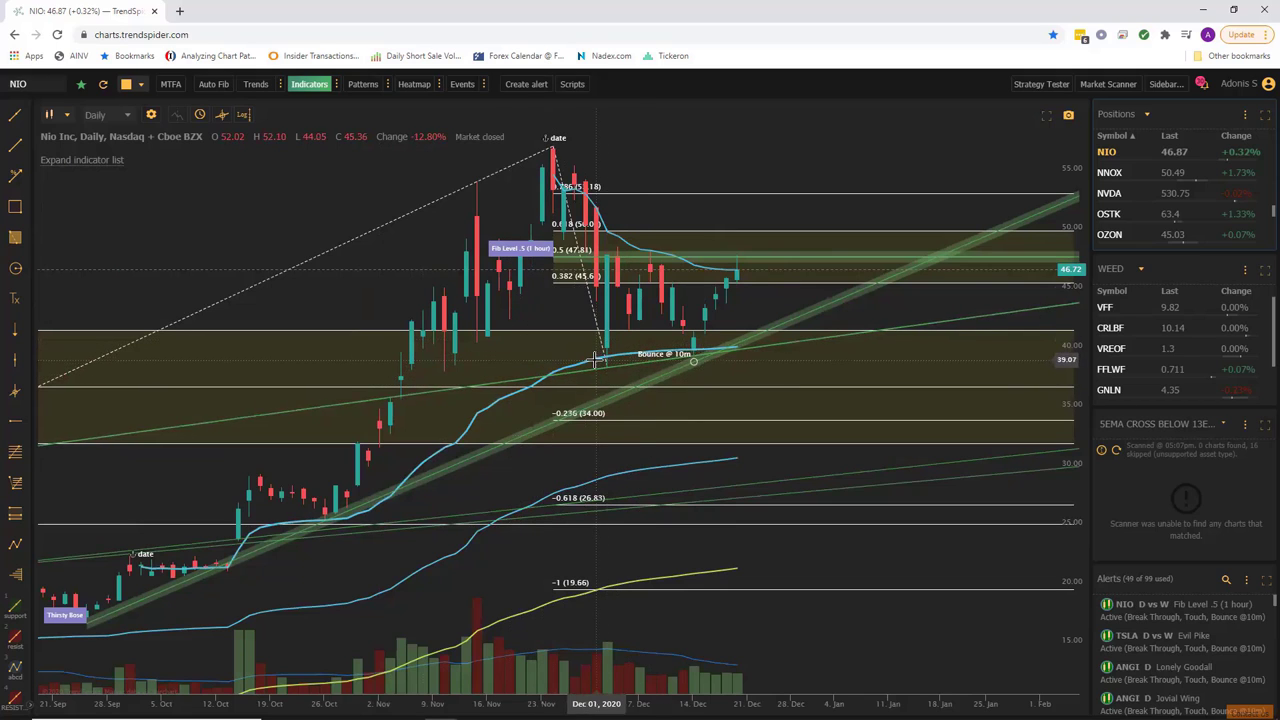
scroll(603, 368, "up", 3)
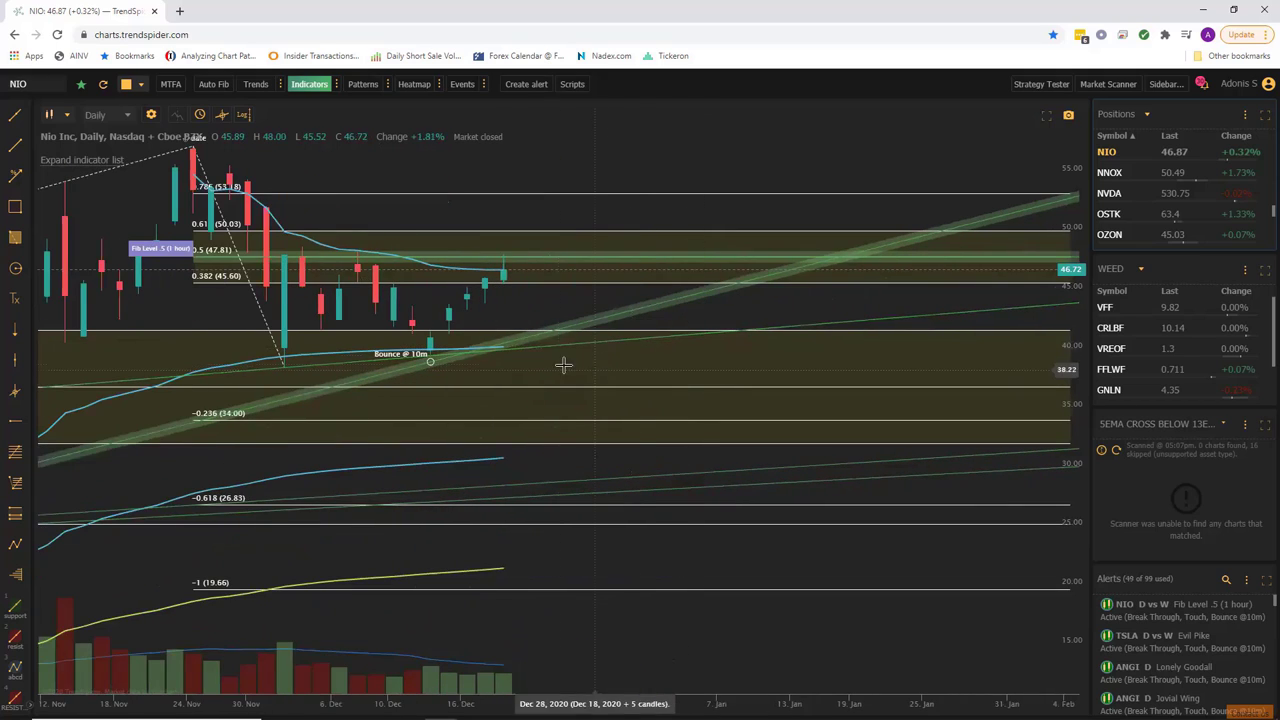
right_click(428, 263)
left_click(470, 299)
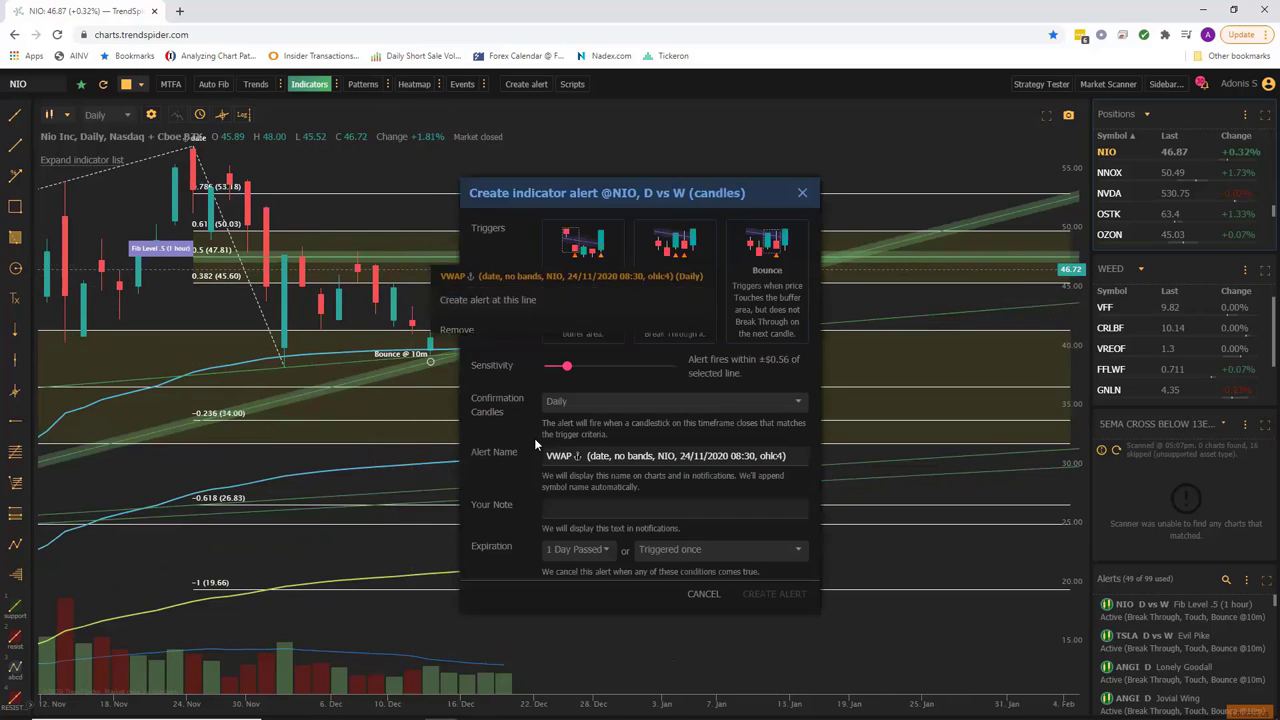
left_click(801, 195)
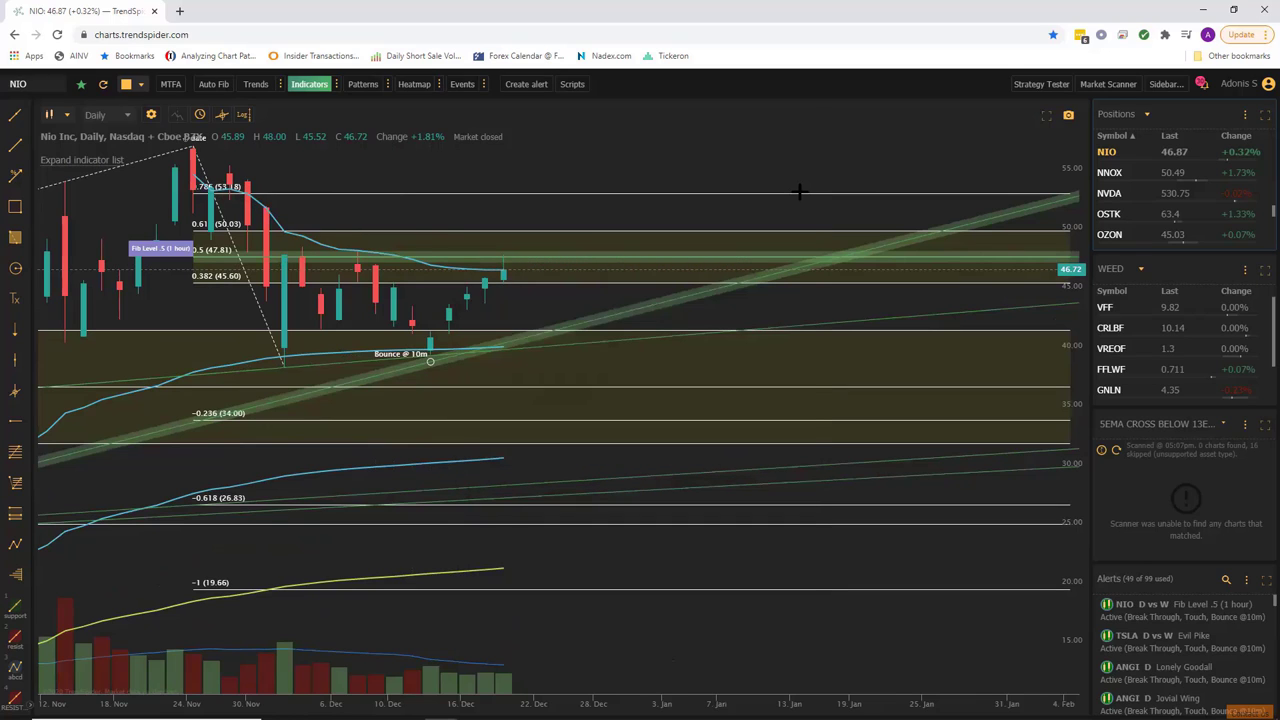
Hide the drawings on the daily NIO chart and show the 5 and 13 Exponential Moving Averages
scroll(674, 163, "left", 5)
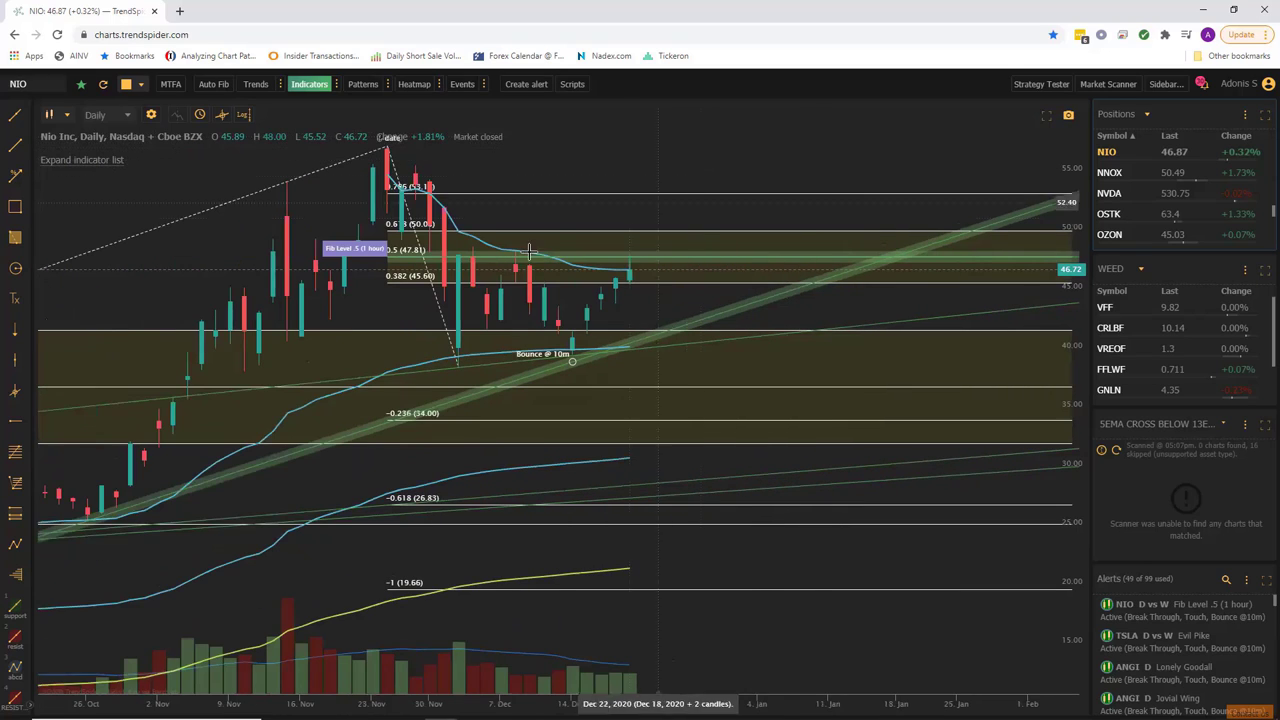
mouse_move(92, 236)
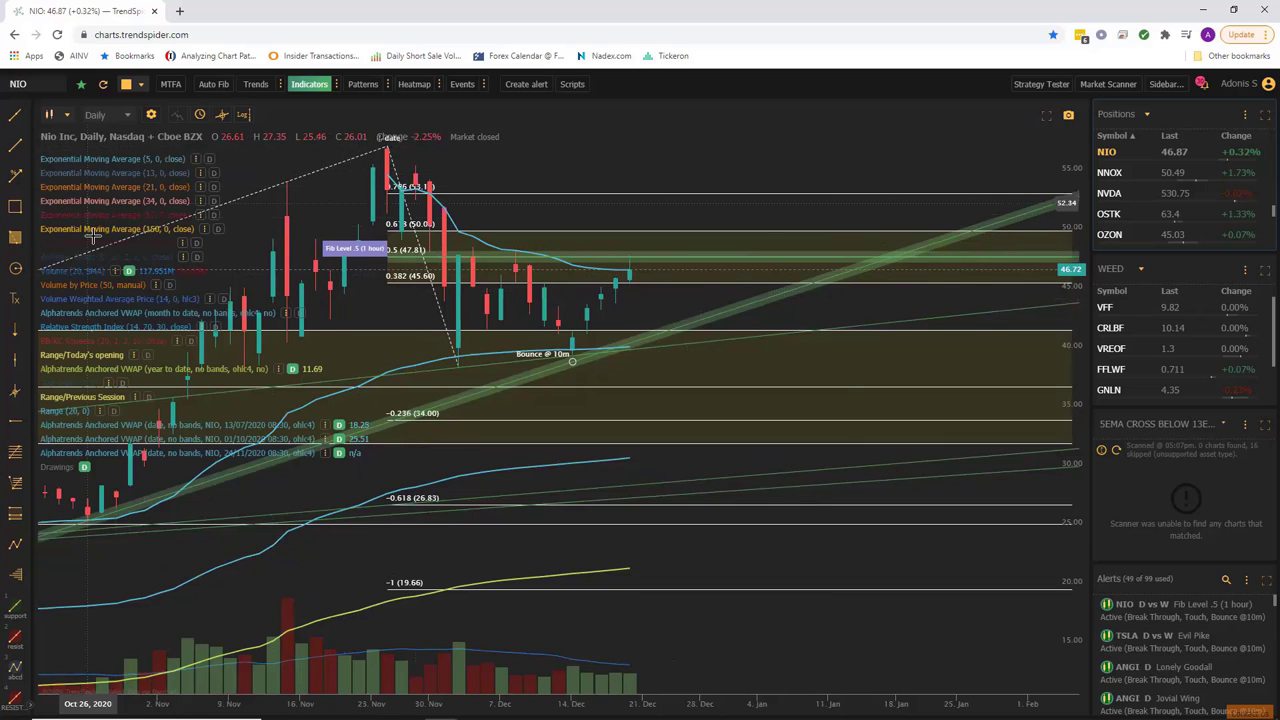
left_click(86, 468)
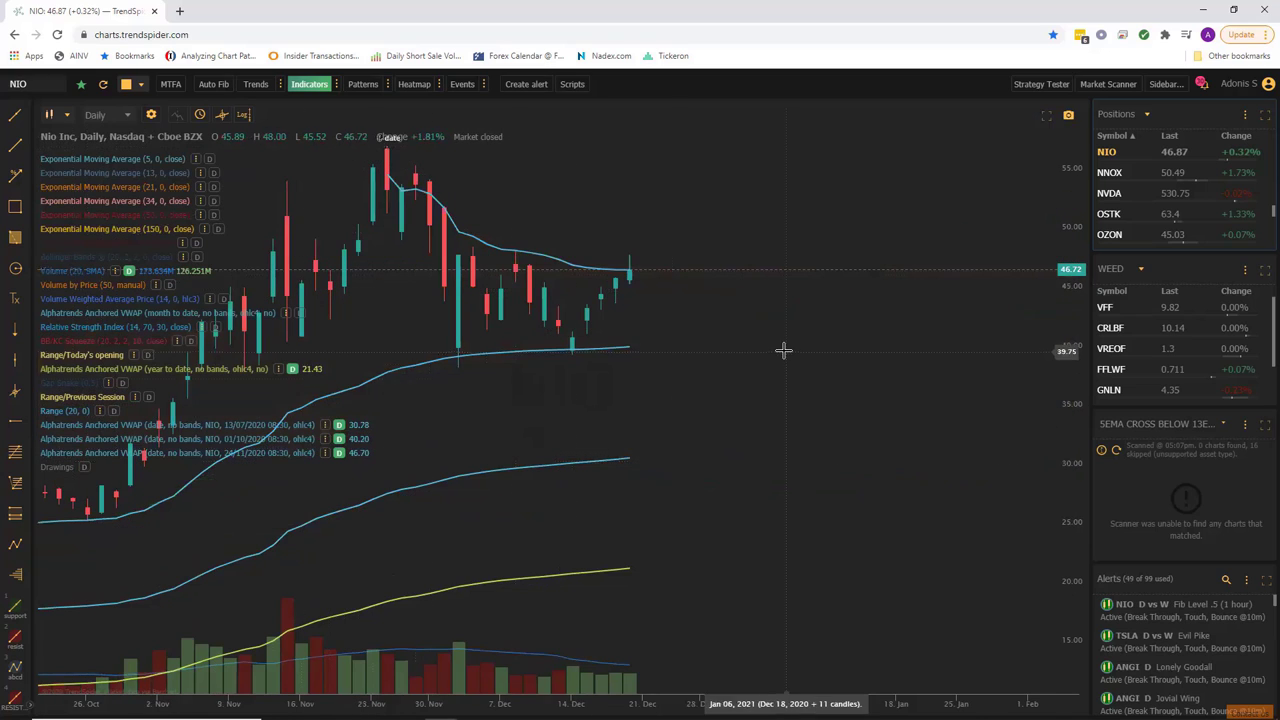
scroll(700, 345, "left", 10)
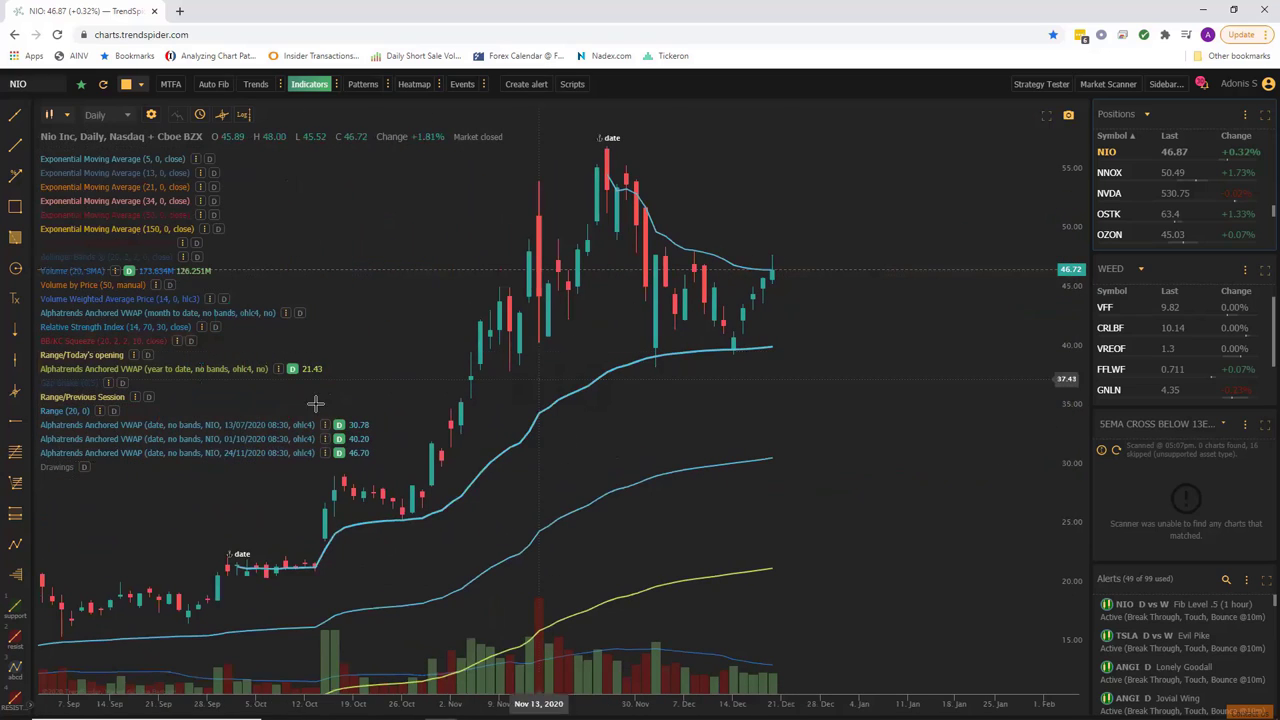
left_click(213, 172)
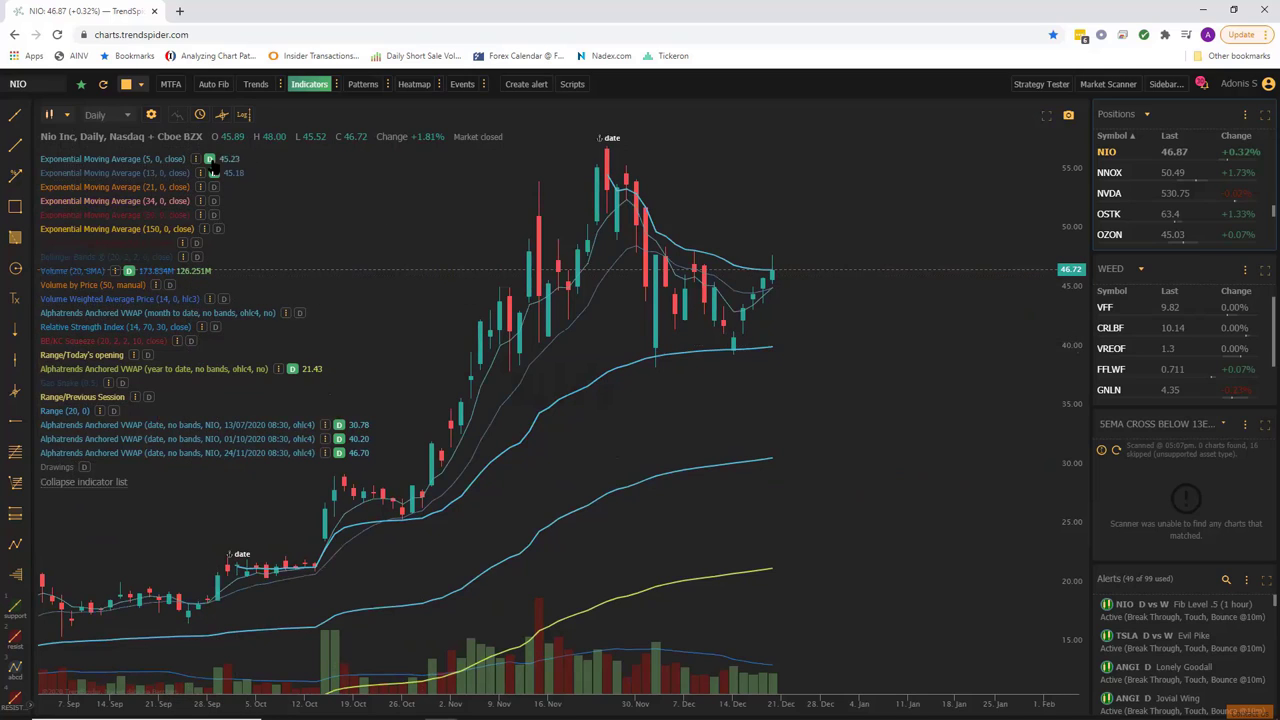
left_click(114, 482)
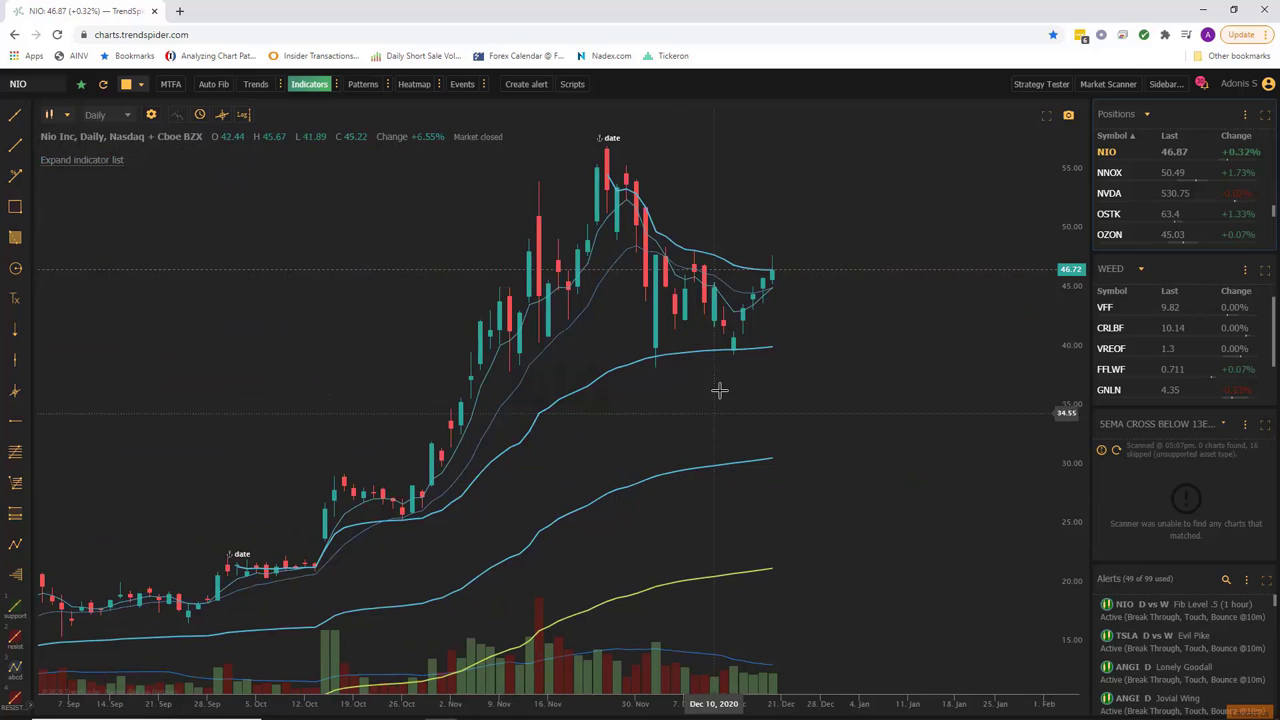
Hide the year-to-date Anchored VWAP and those dated 13/07/2020, 01/10/2020 and 24/11/2020 on the NIO chart
left_click(108, 160)
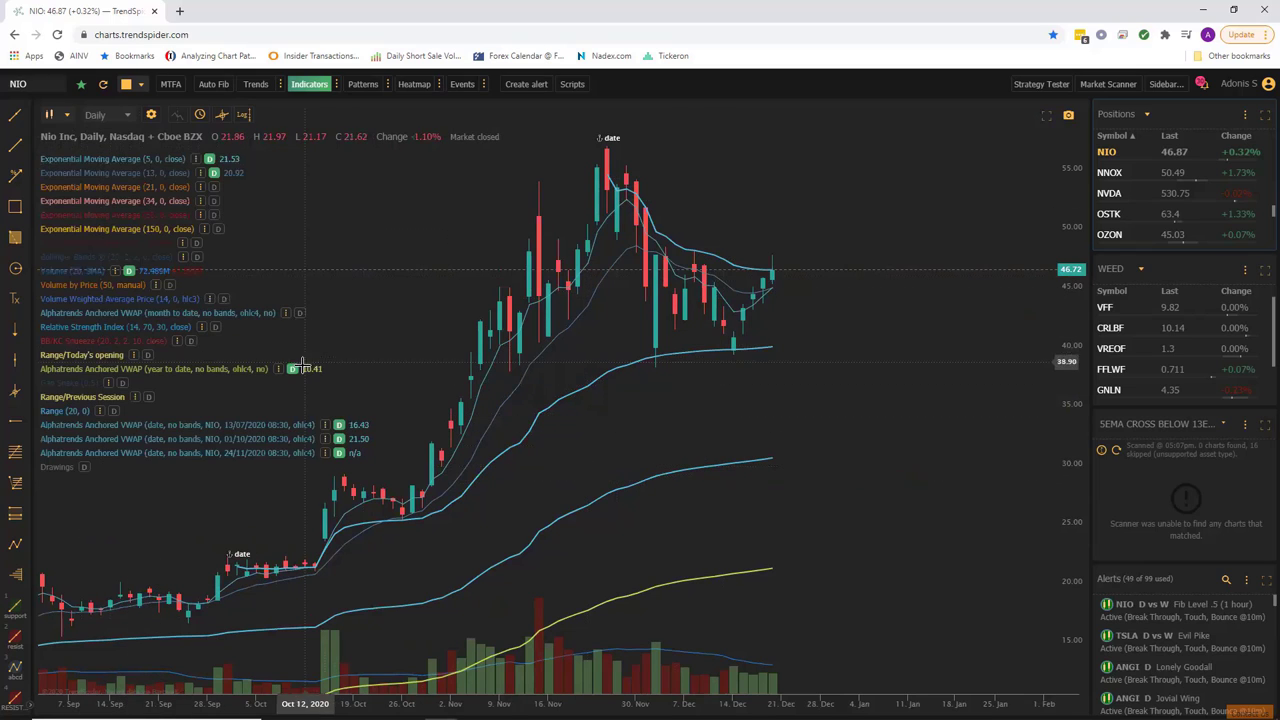
left_click(292, 369)
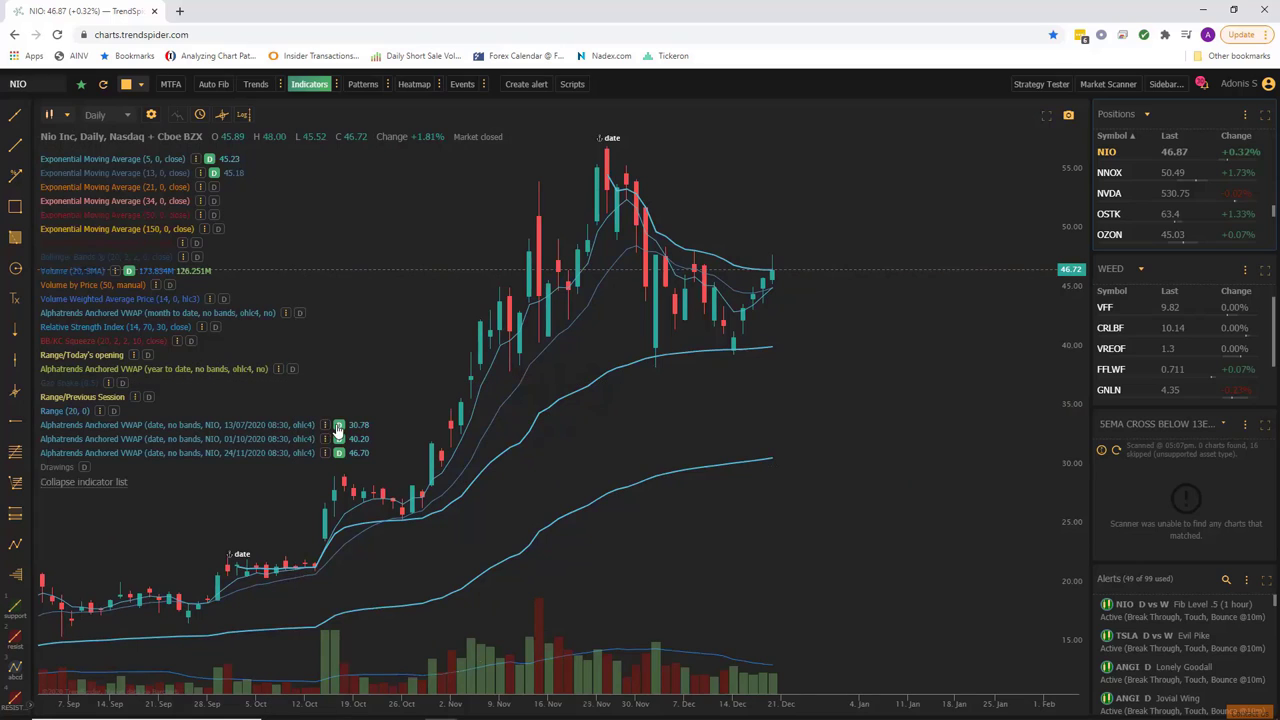
left_click(339, 425)
left_click(339, 439)
left_click(338, 455)
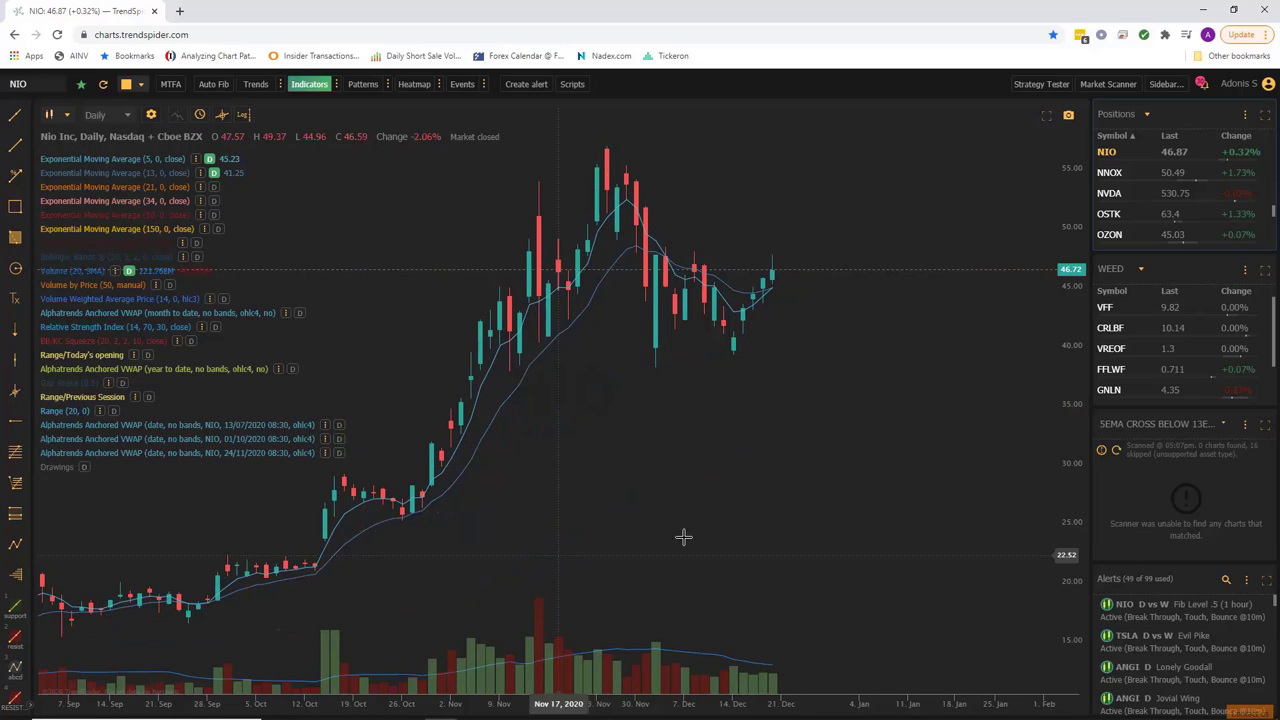
left_click(84, 481)
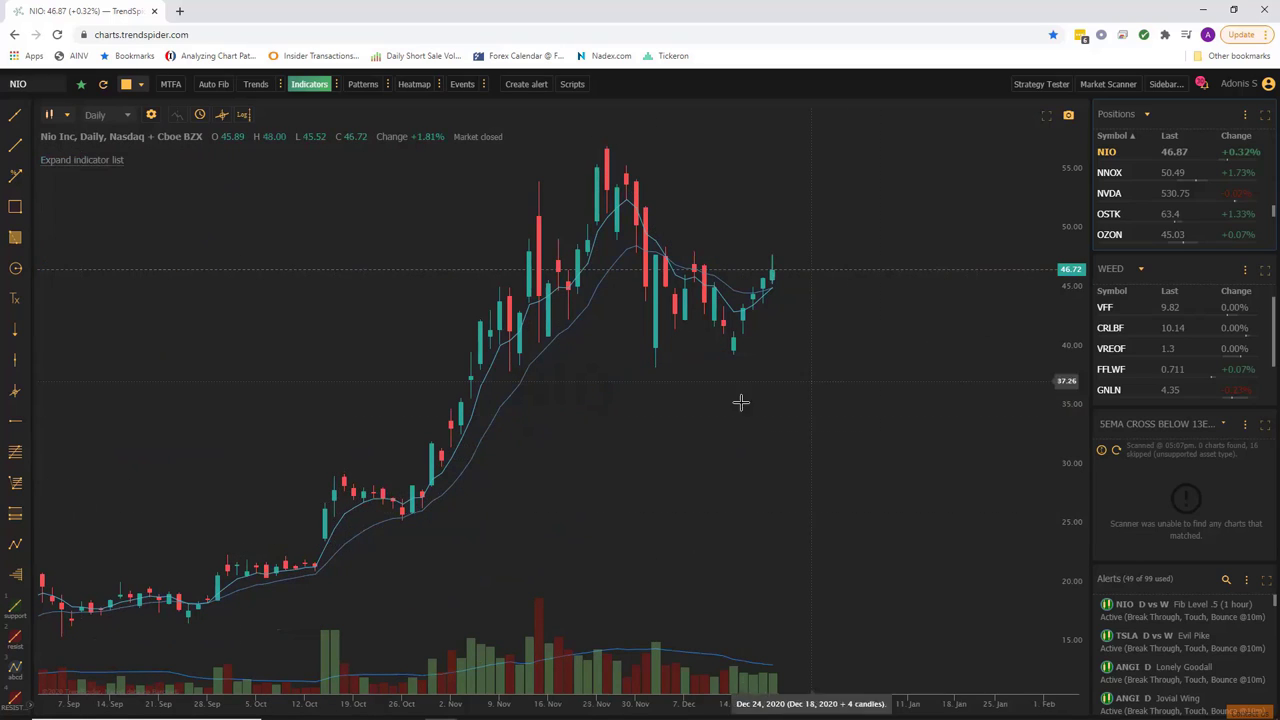
Start a new multi-factor alert on NIO, keeping its setup window clear of the latest candles
scroll(617, 271, "up", 3)
scroll(880, 235, "down", 3)
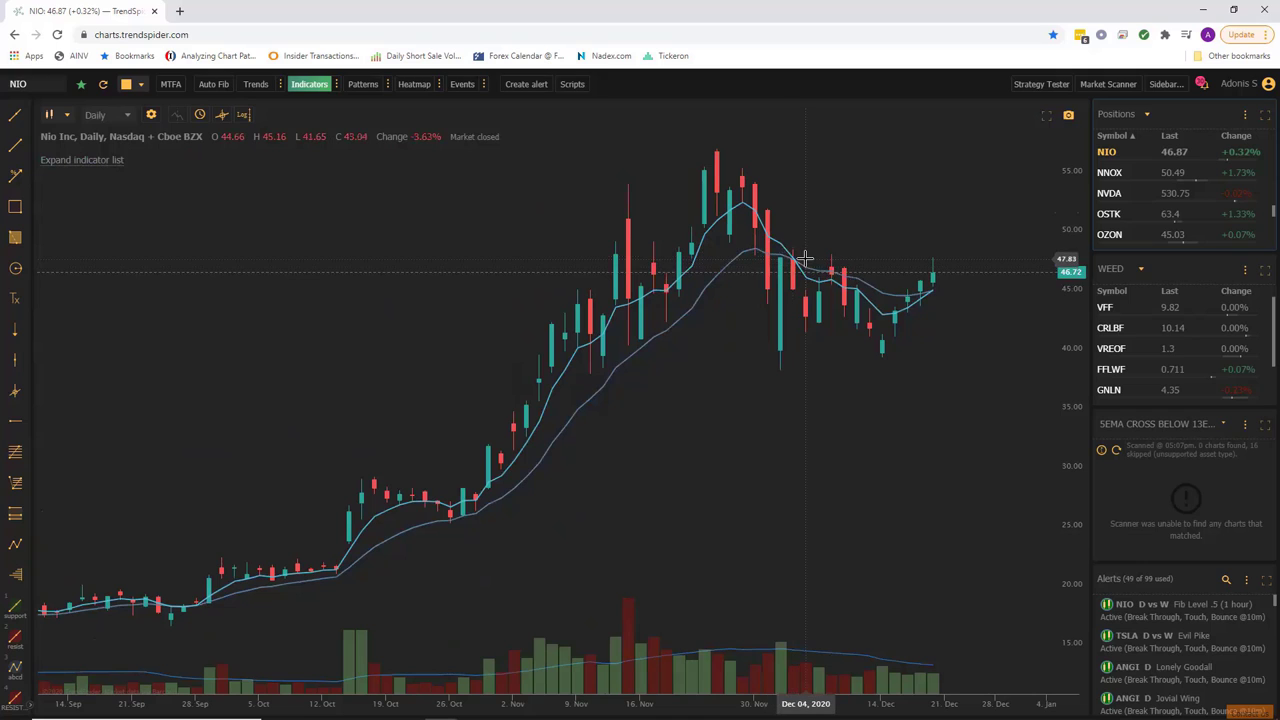
scroll(862, 322, "up", 4)
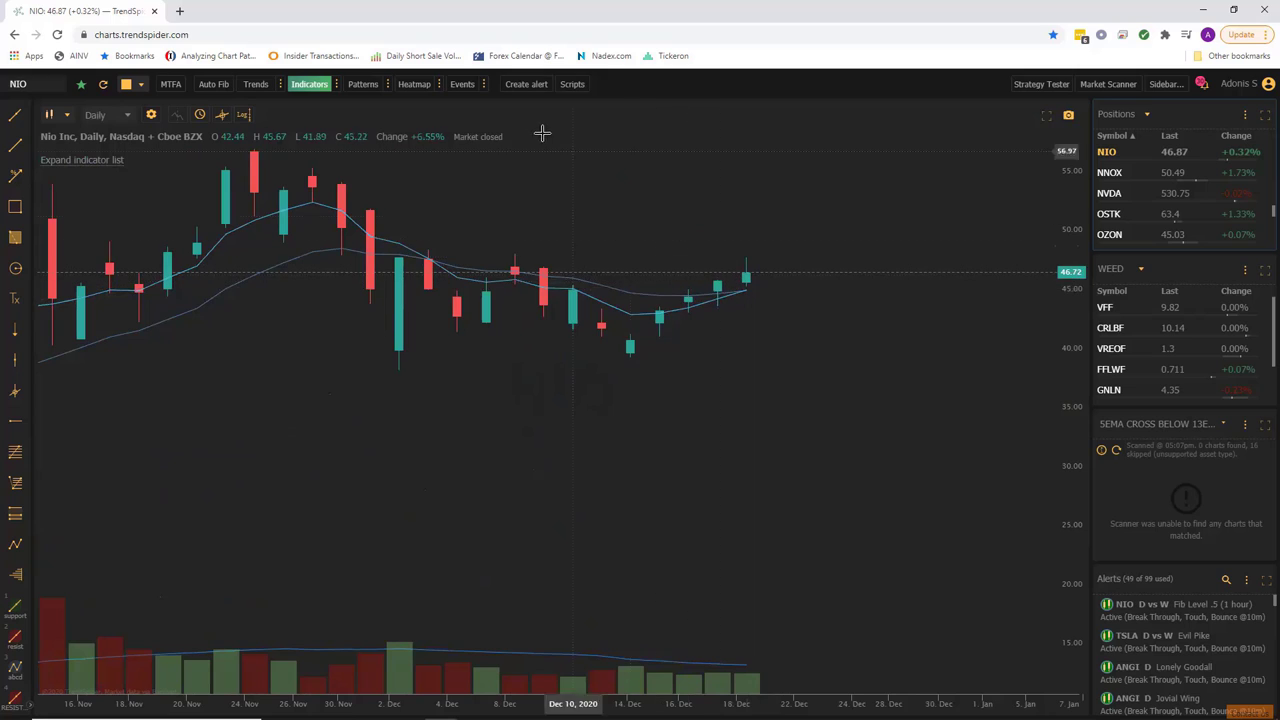
left_click(524, 84)
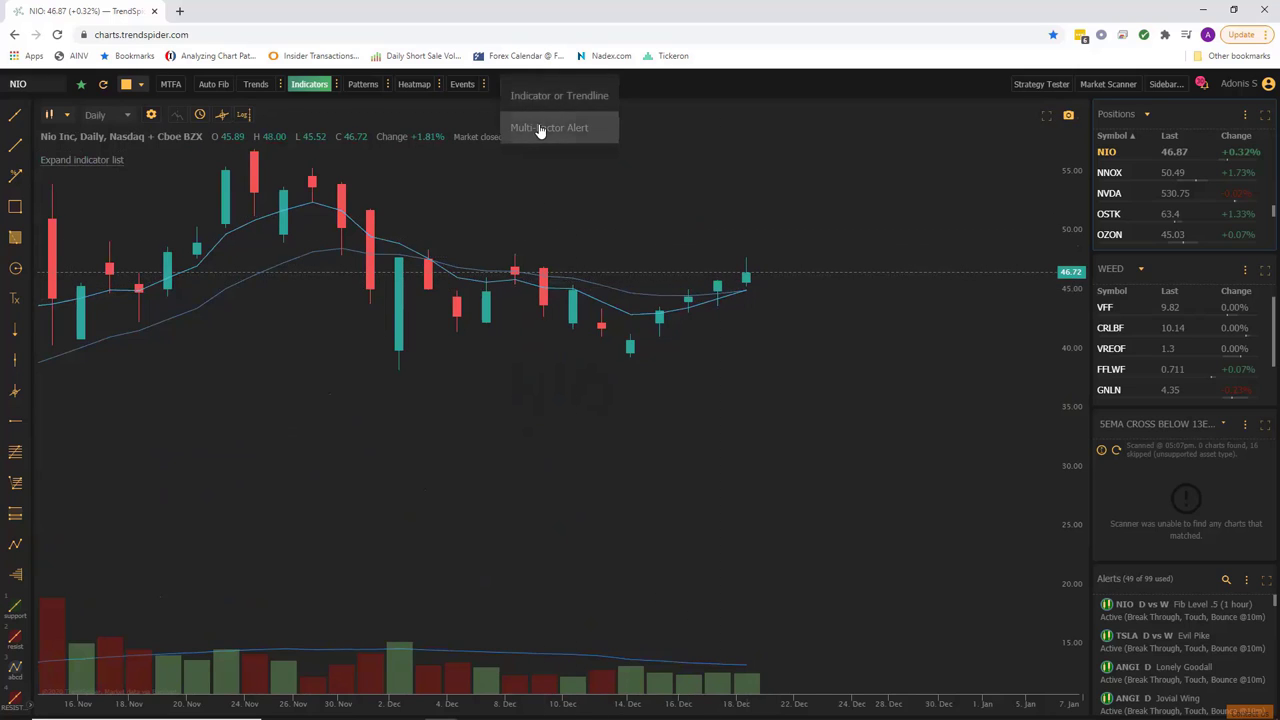
left_click(540, 127)
left_click_drag(606, 179, 358, 182)
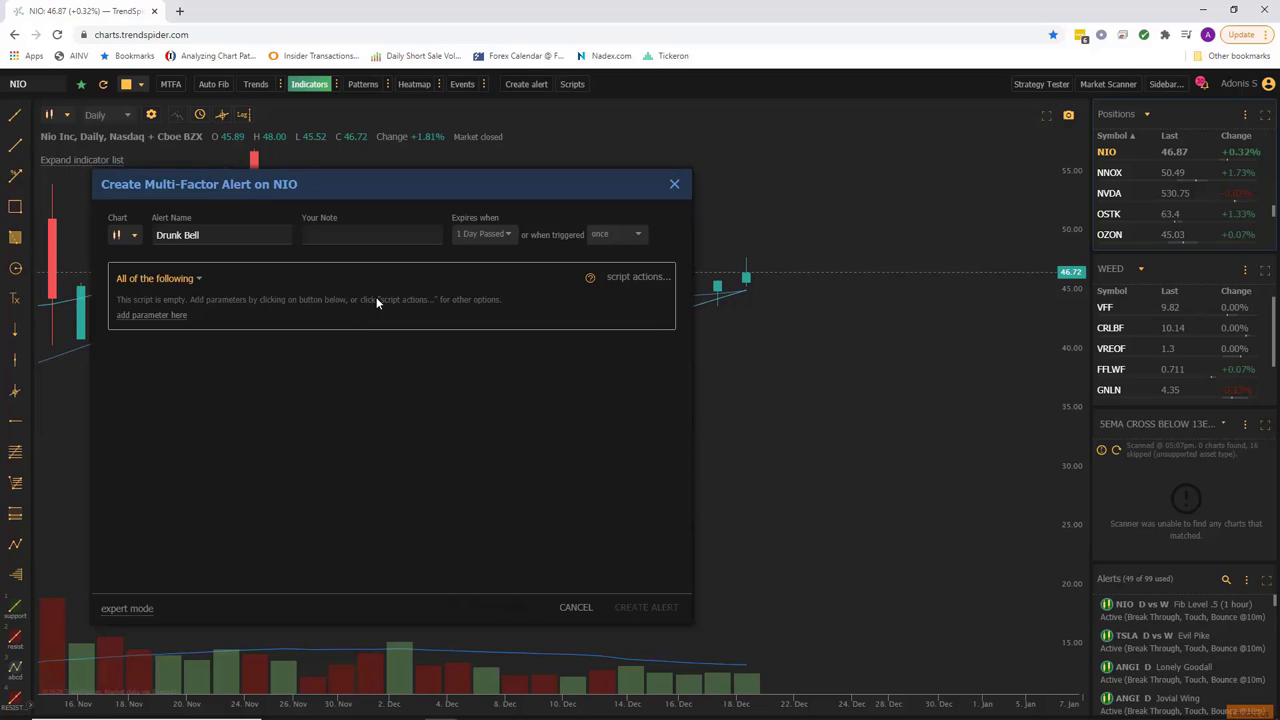
Add a condition to the NIO alert with the daily Exponential Moving Average (5, 0, close) as its subject
left_click(153, 316)
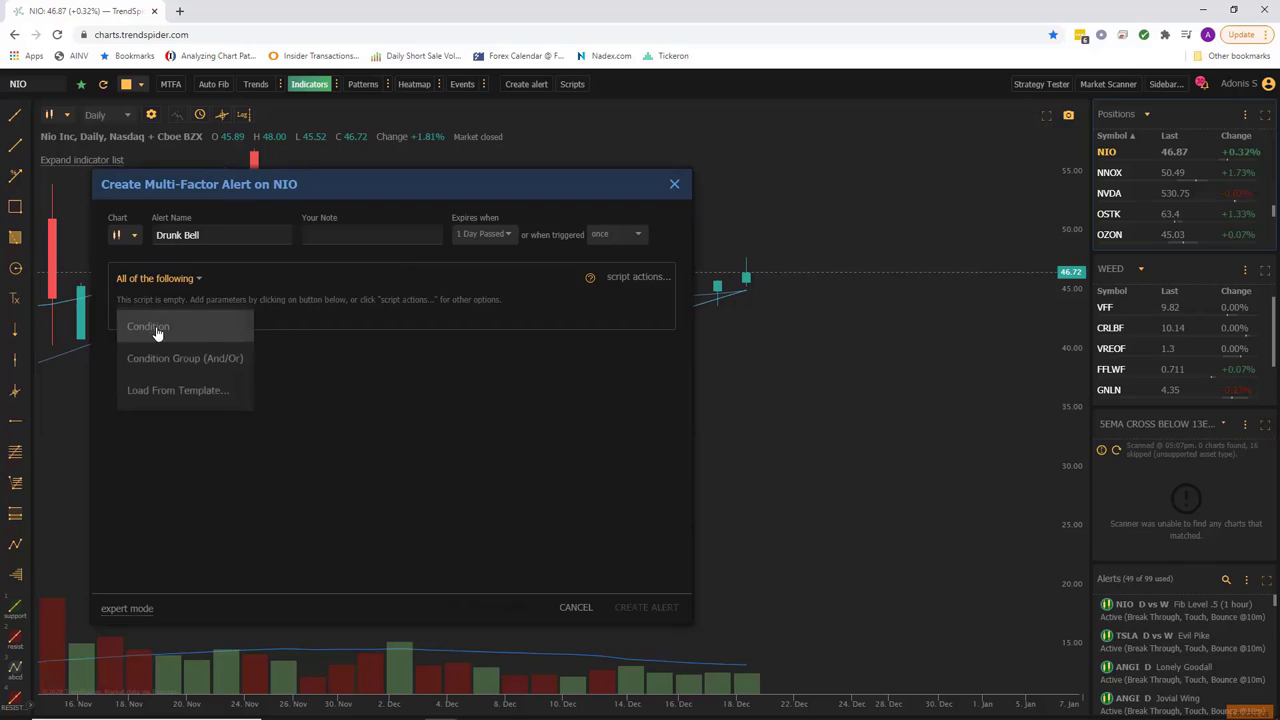
left_click(156, 331)
scroll(145, 355, "down", 3)
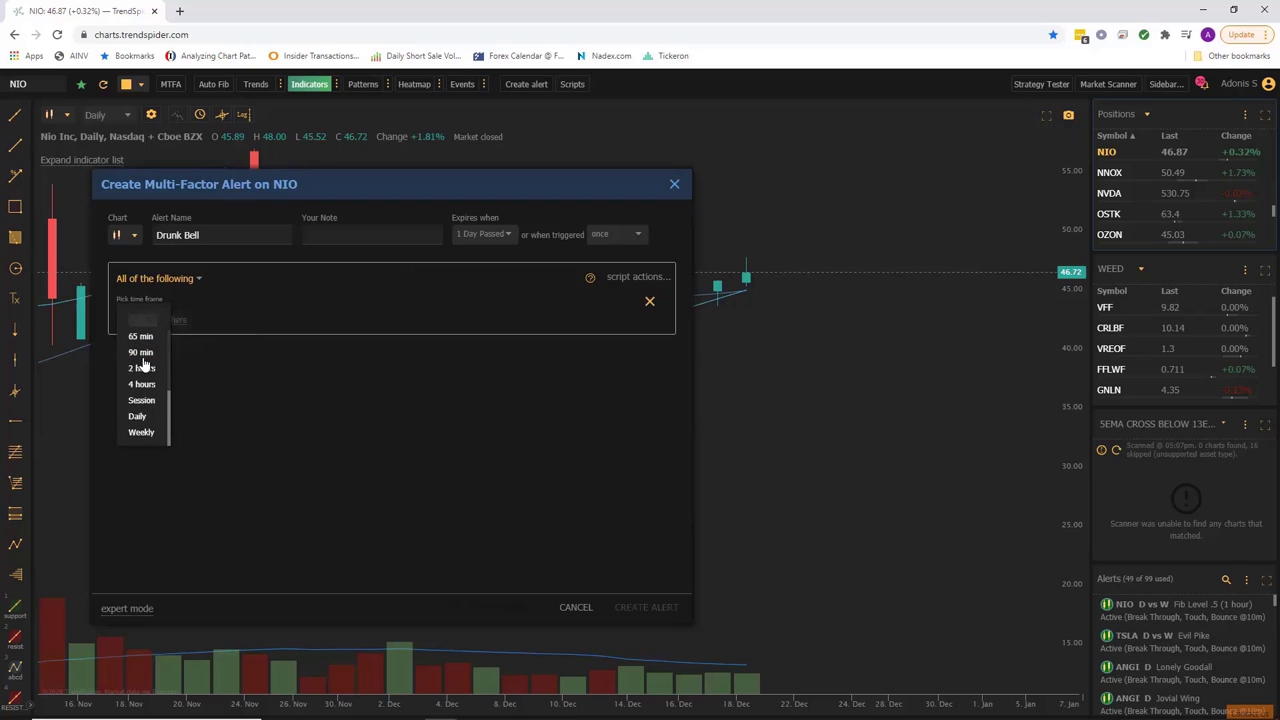
left_click(140, 419)
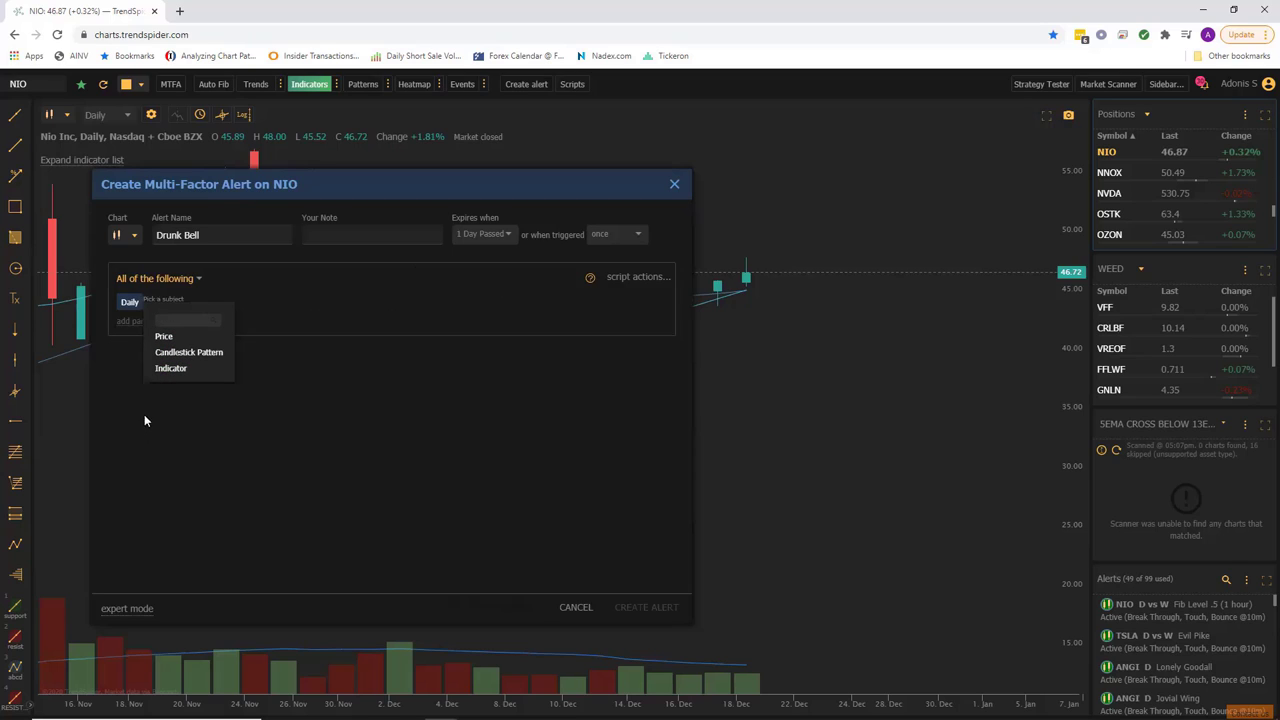
left_click(170, 369)
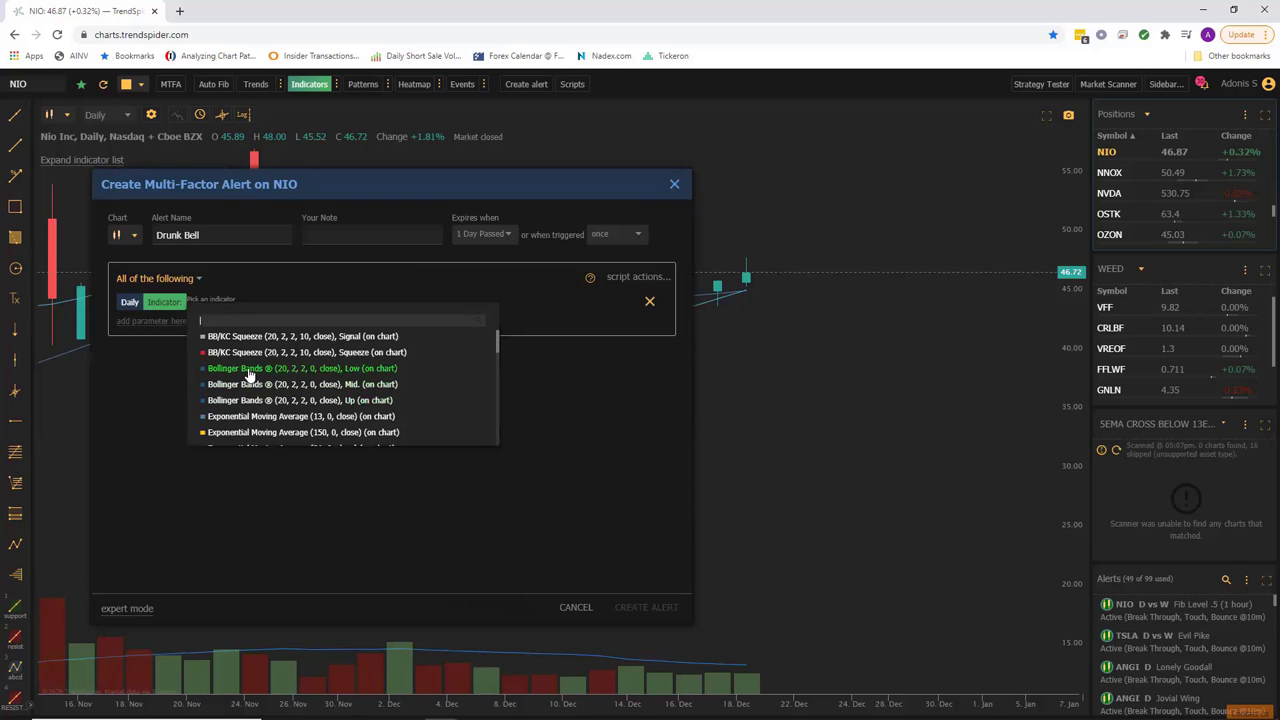
scroll(250, 373, "down", 3)
left_click(250, 416)
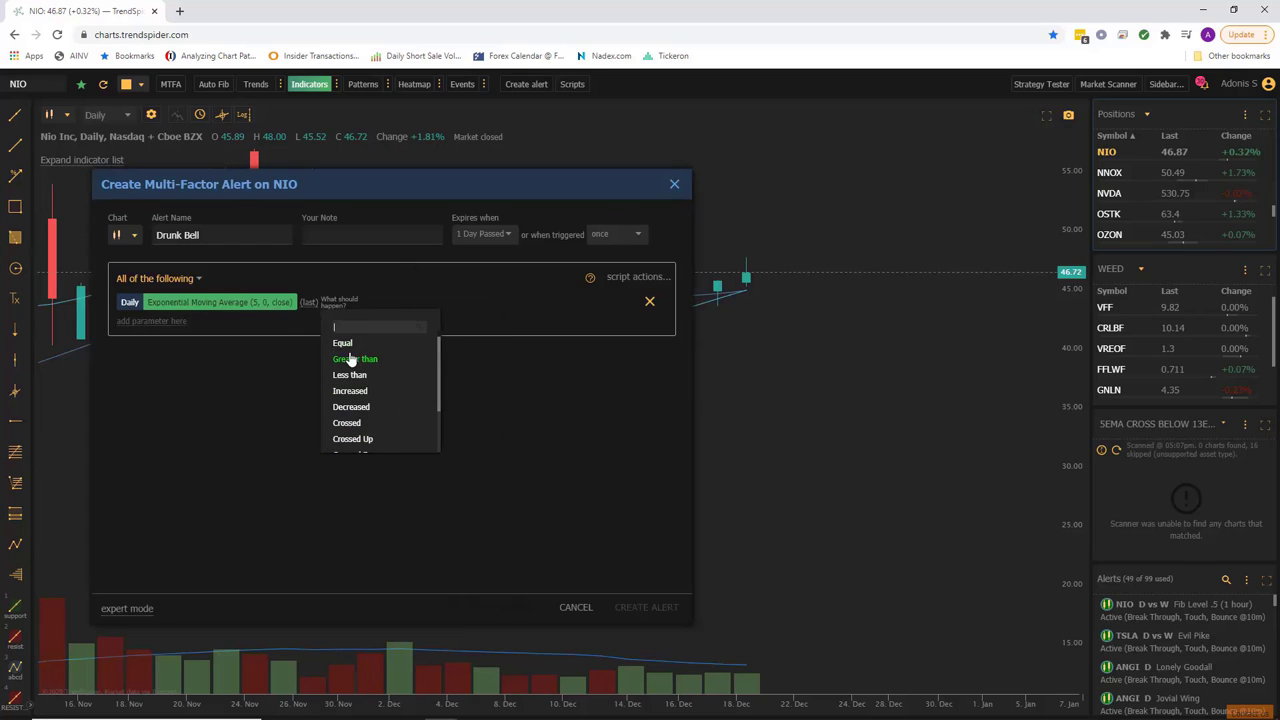
Complete the condition as Crossed Up the daily Exponential Moving Average (13, 0, close), and create the NIO alert
scroll(354, 360, "down", 2)
scroll(350, 362, "up", 2)
scroll(350, 375, "down", 2)
left_click(351, 379)
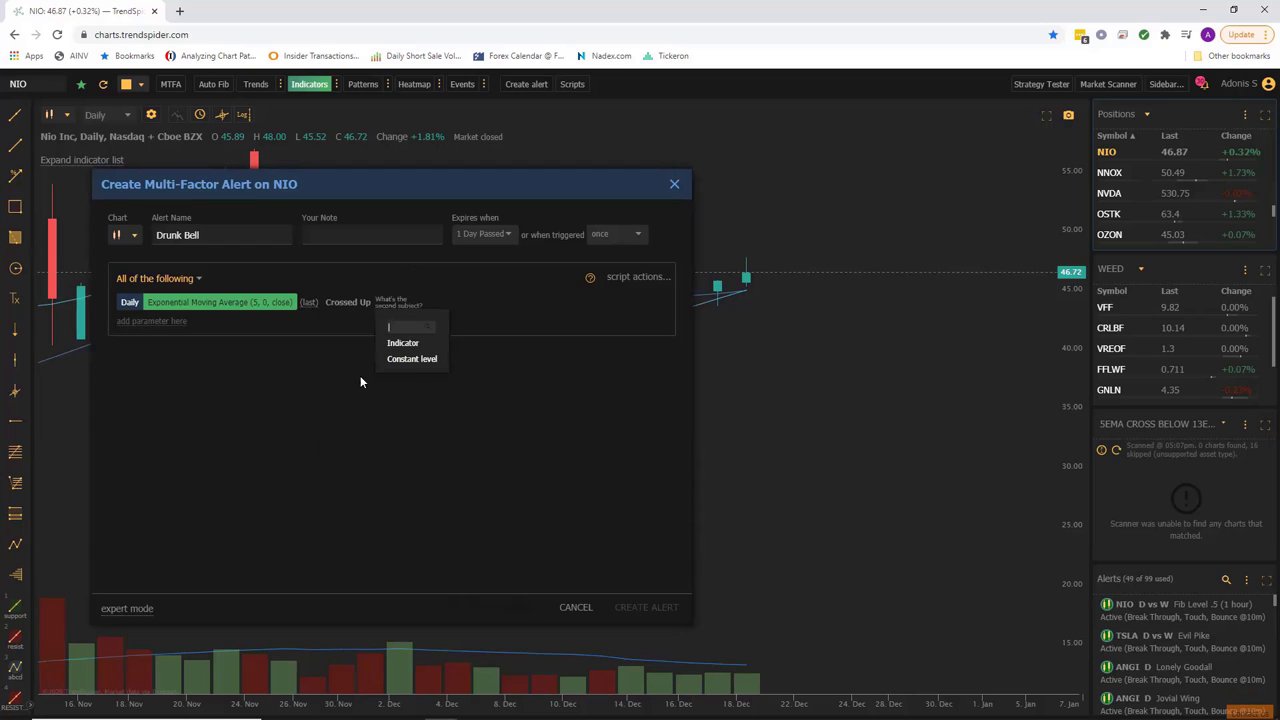
left_click(395, 347)
scroll(396, 372, "down", 3)
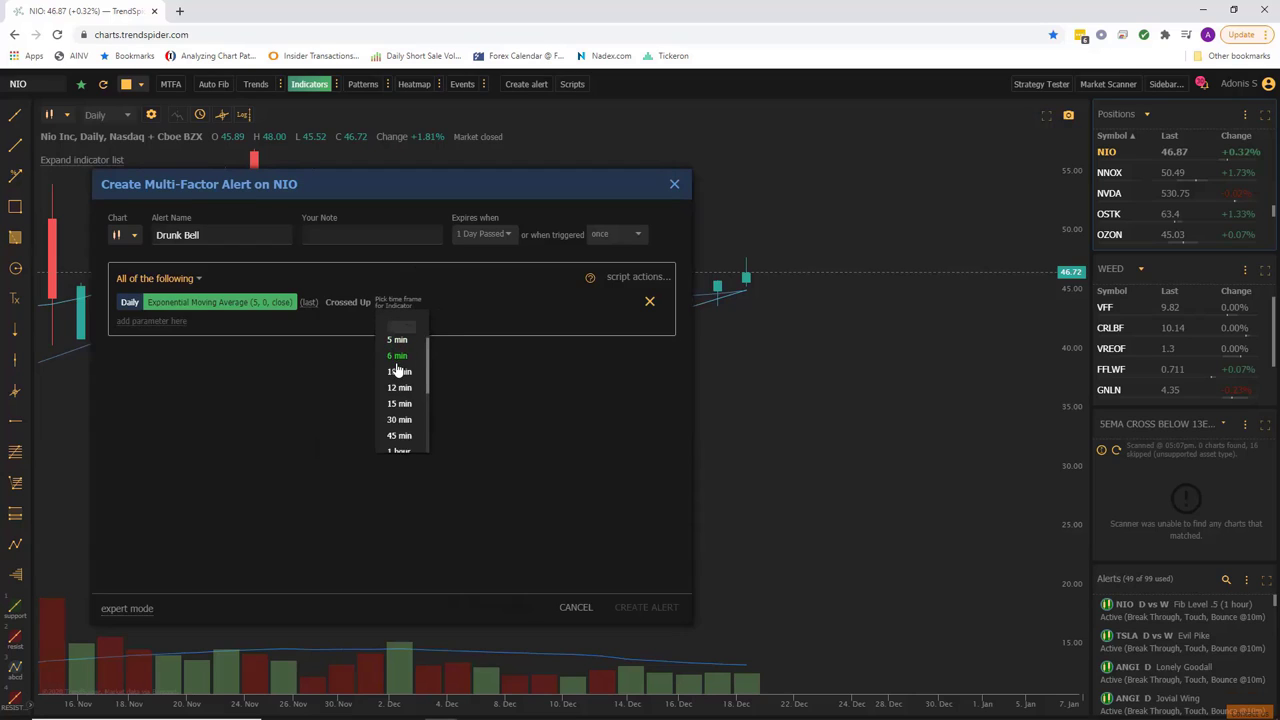
left_click(395, 427)
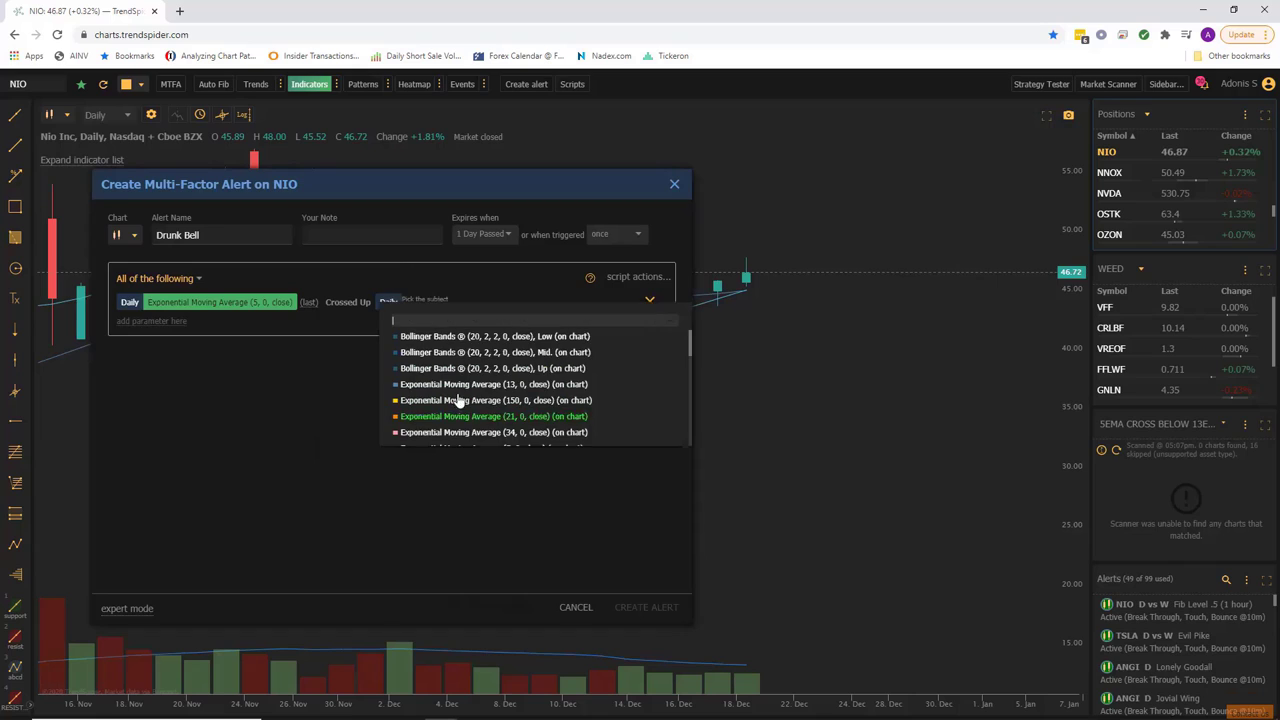
left_click(495, 391)
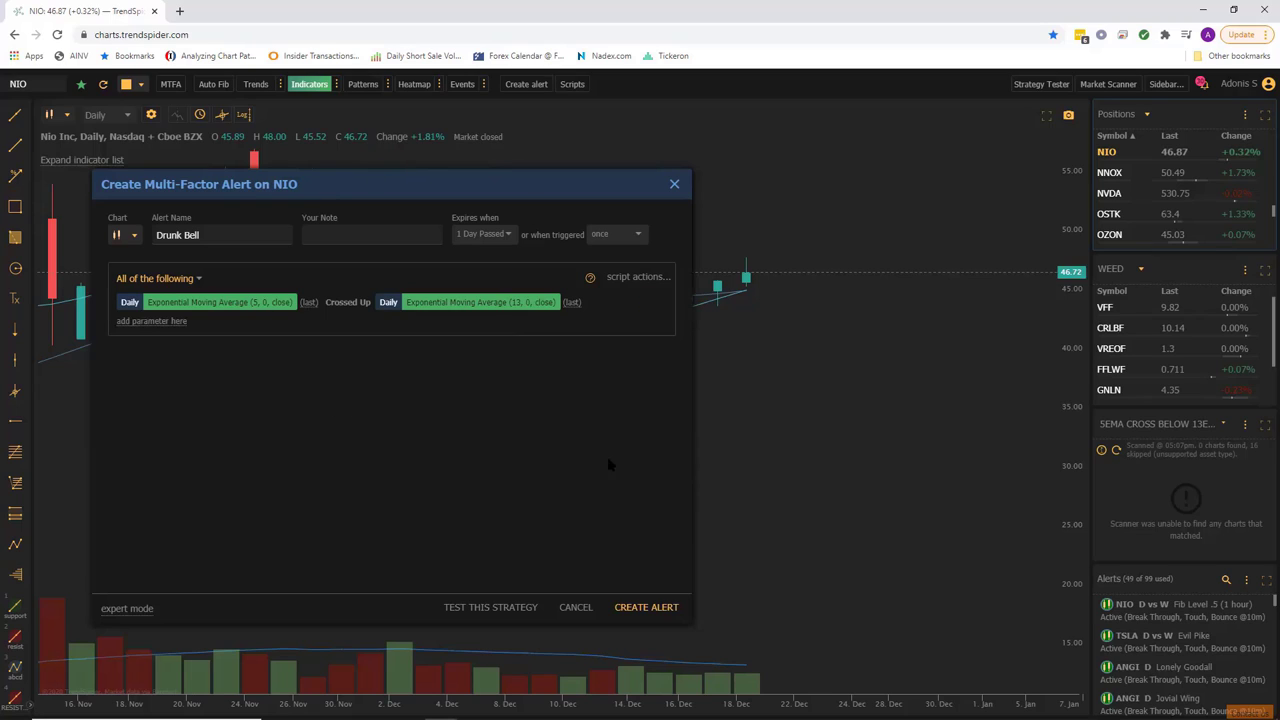
left_click(641, 604)
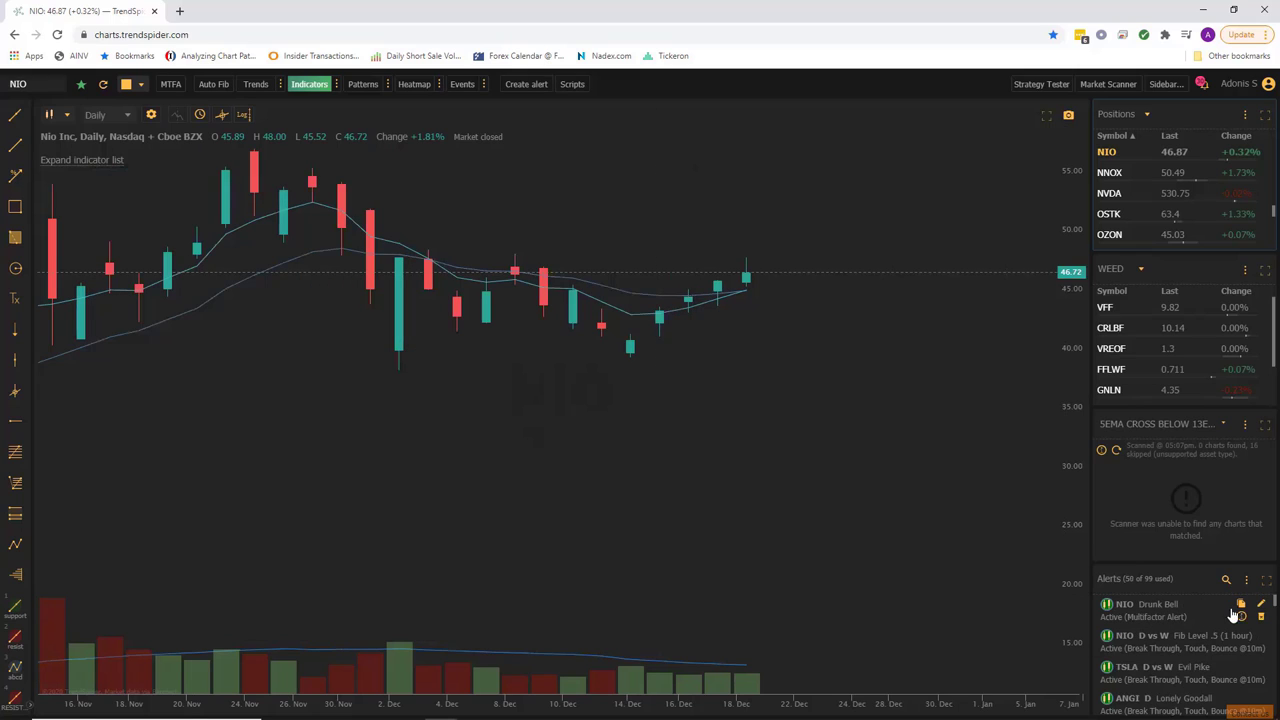
View the daily charts of KIRK and JMIA from the Positions watchlist
scroll(1127, 192, "up", 5)
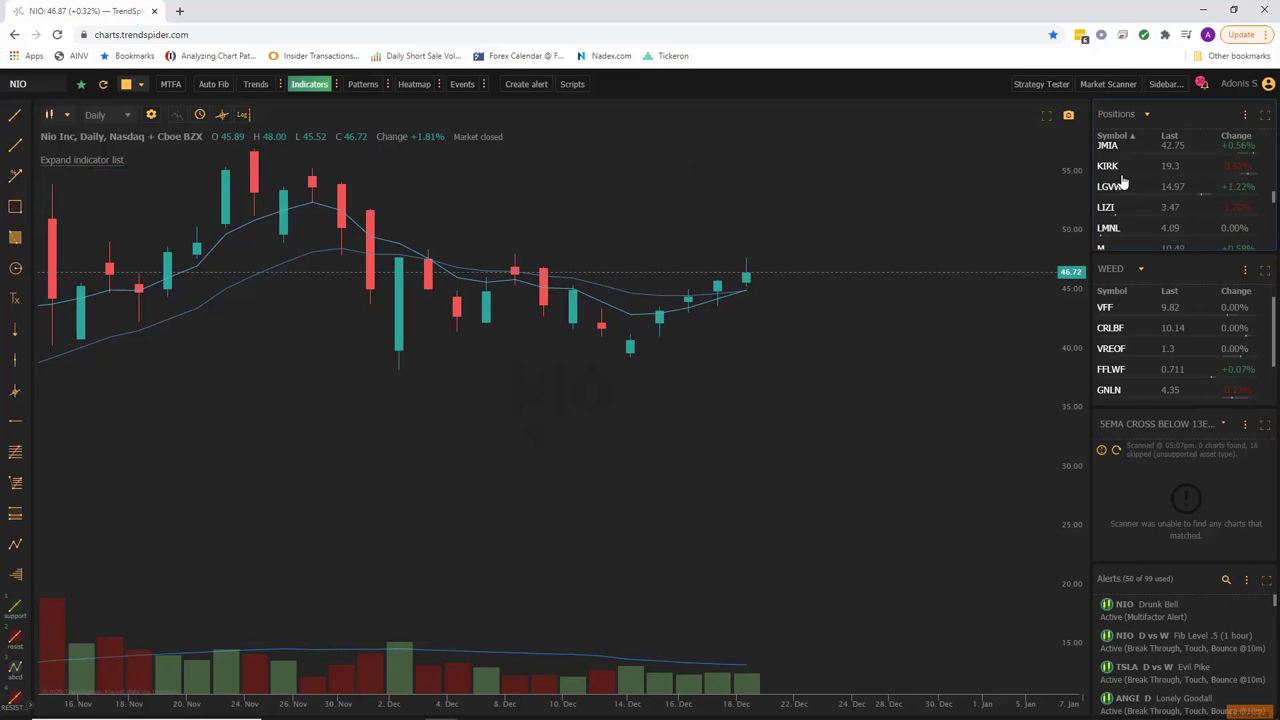
left_click(1110, 166)
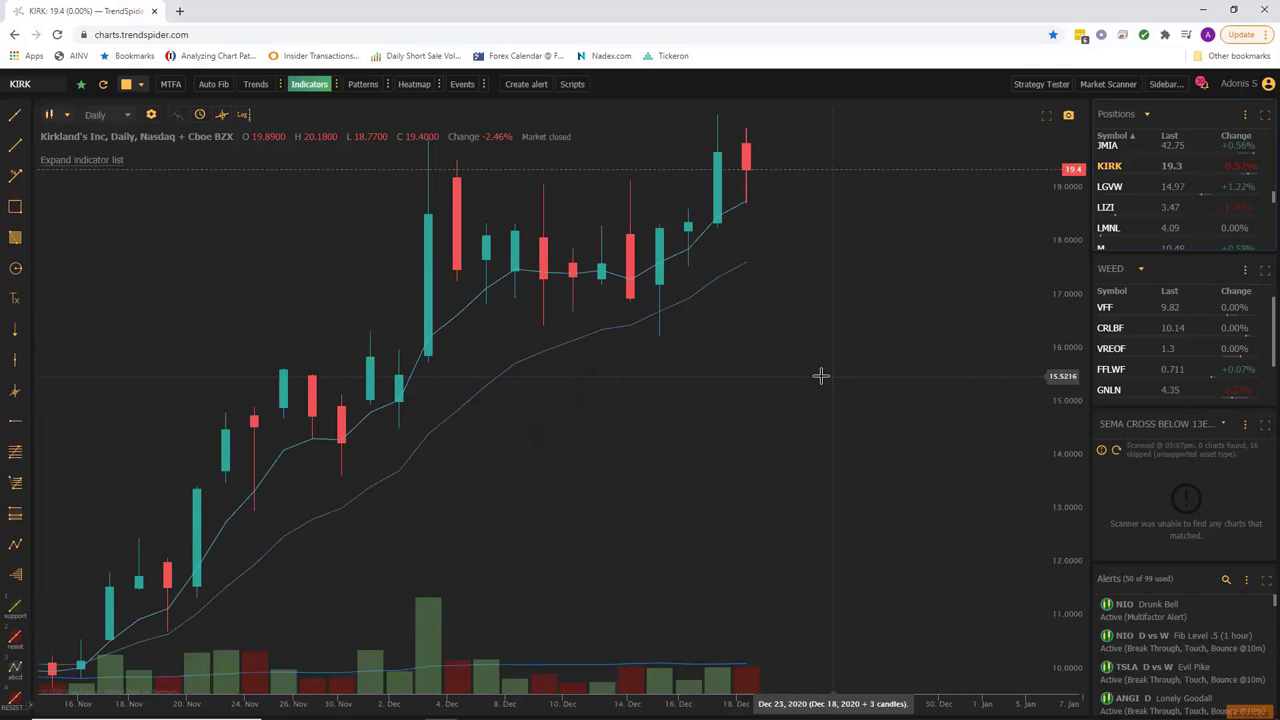
scroll(1152, 181, "up", 1)
scroll(1152, 185, "up", 2)
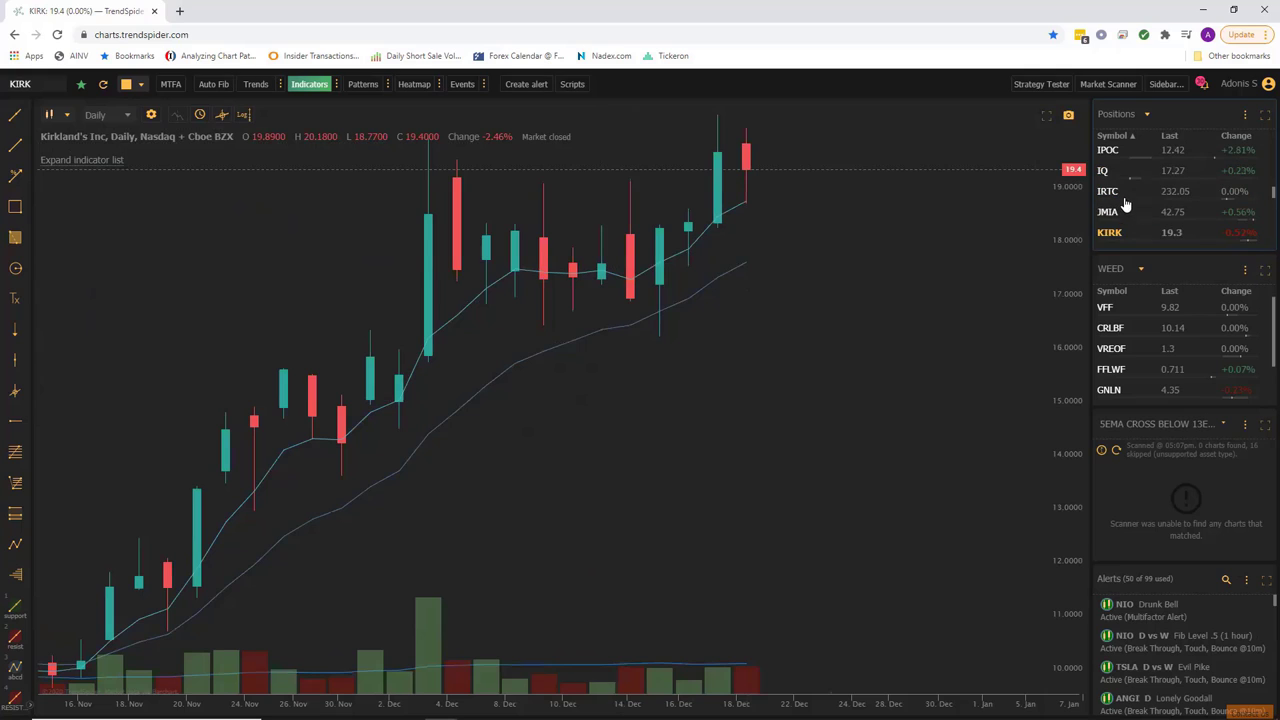
left_click(1125, 211)
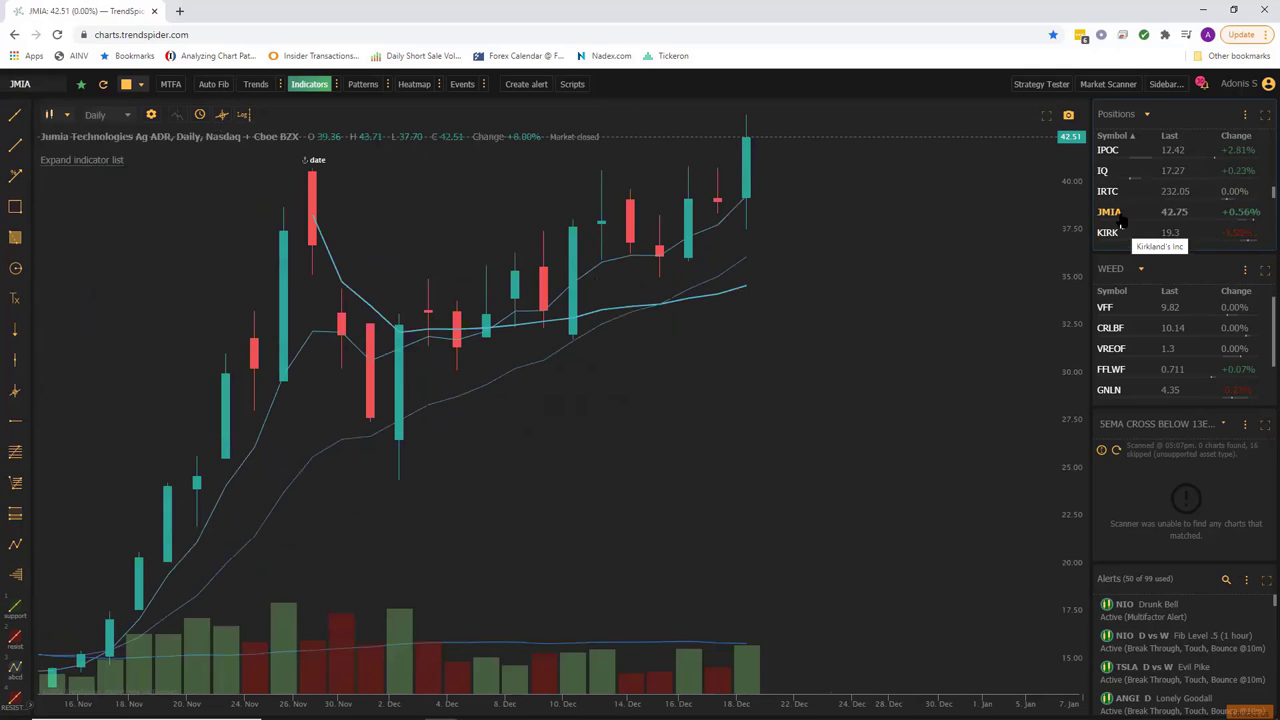
Load the GOOGL chart and create a copy of the NIO Drunk Bell multi-factor alert on it
scroll(1122, 185, "up", 4)
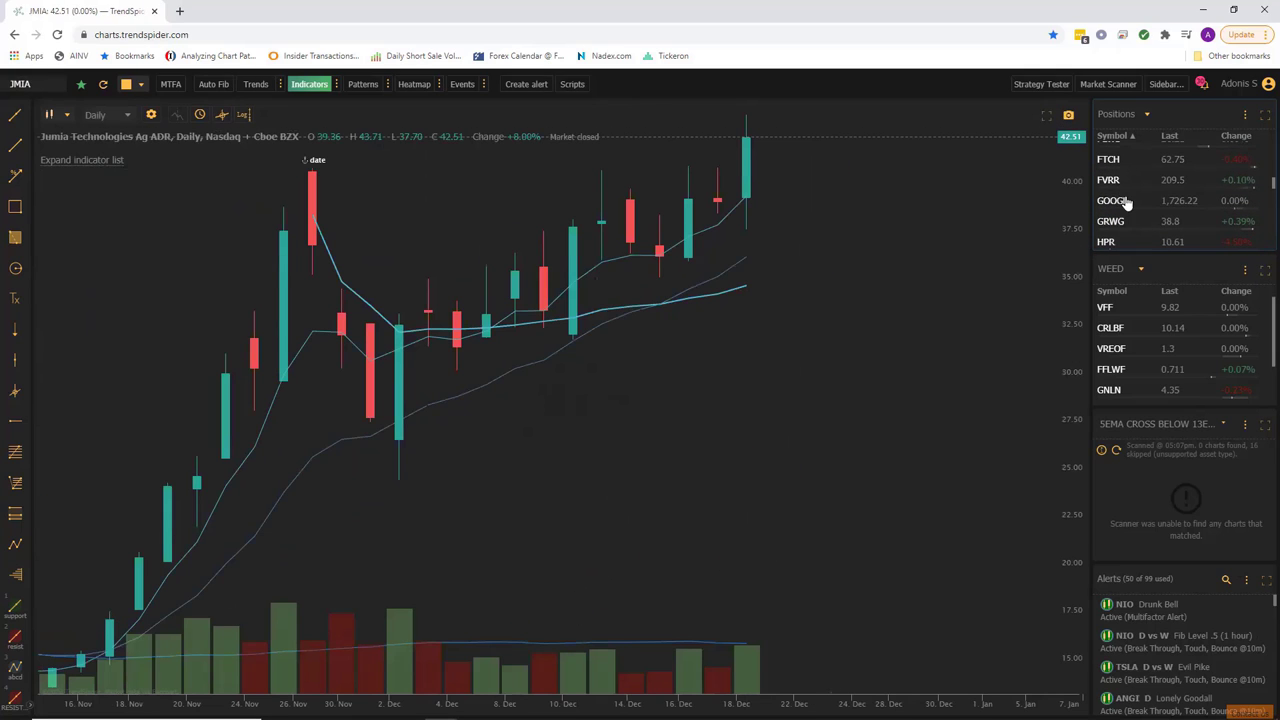
left_click(1122, 201)
scroll(866, 343, "down", 5)
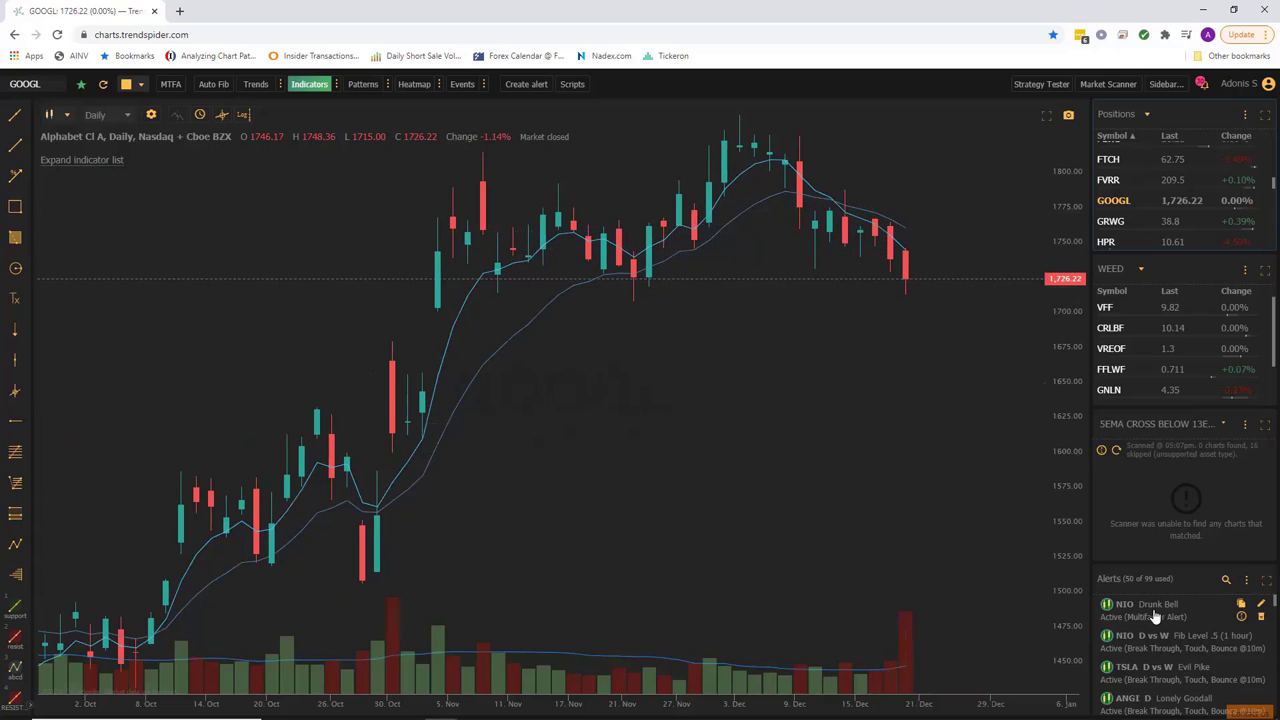
mouse_move(1240, 610)
left_click(1240, 610)
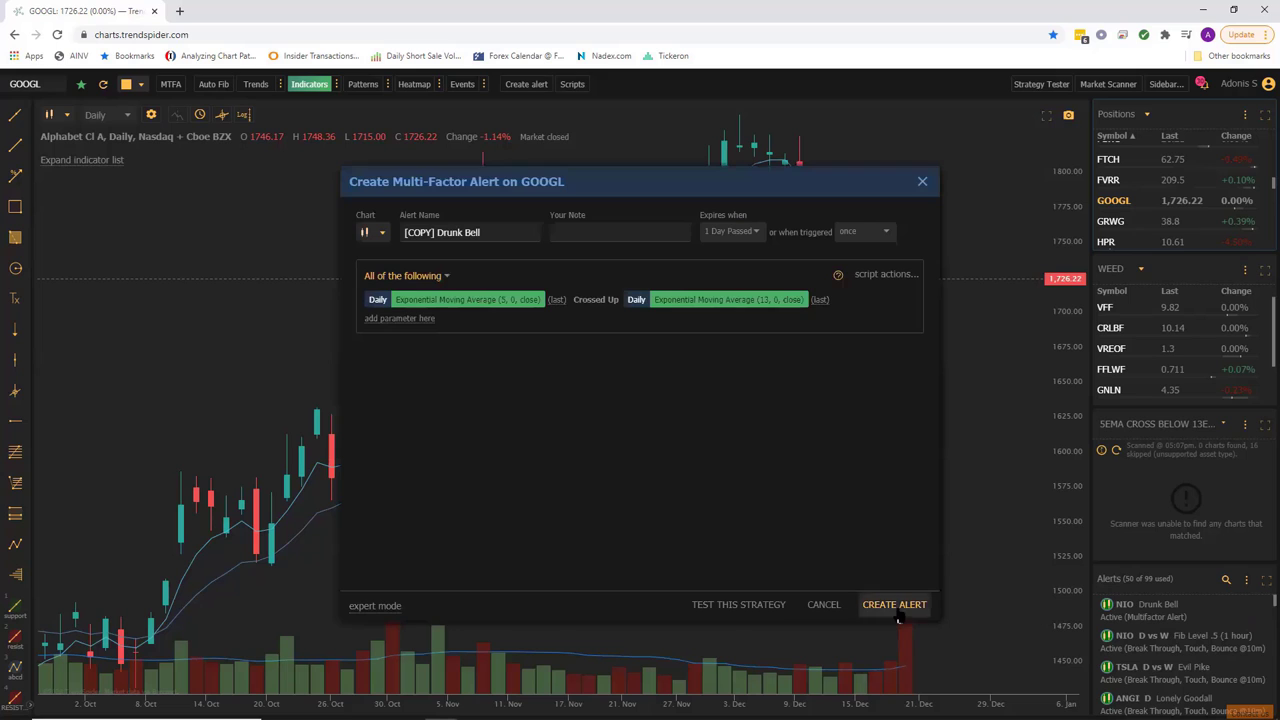
left_click(895, 607)
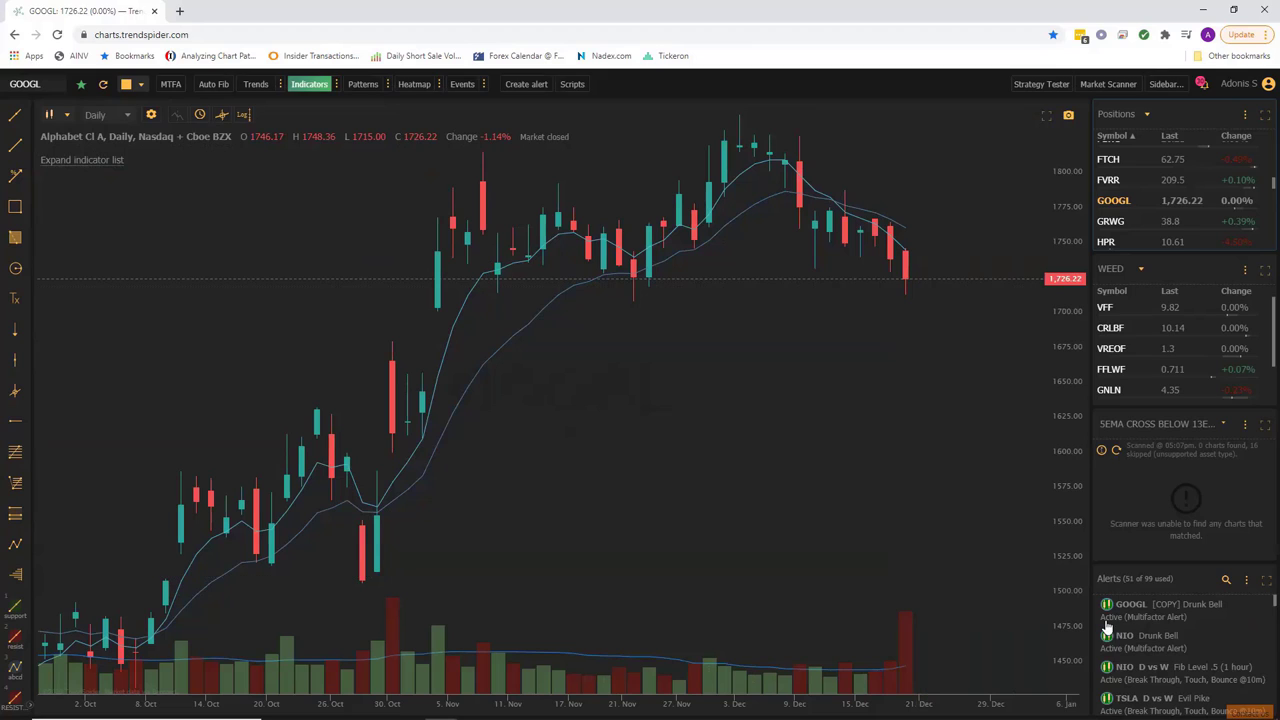
Save the GOOGL alert's condition as a template named "5ema cross above 13ema", and close the alert without editing it
left_click(1260, 612)
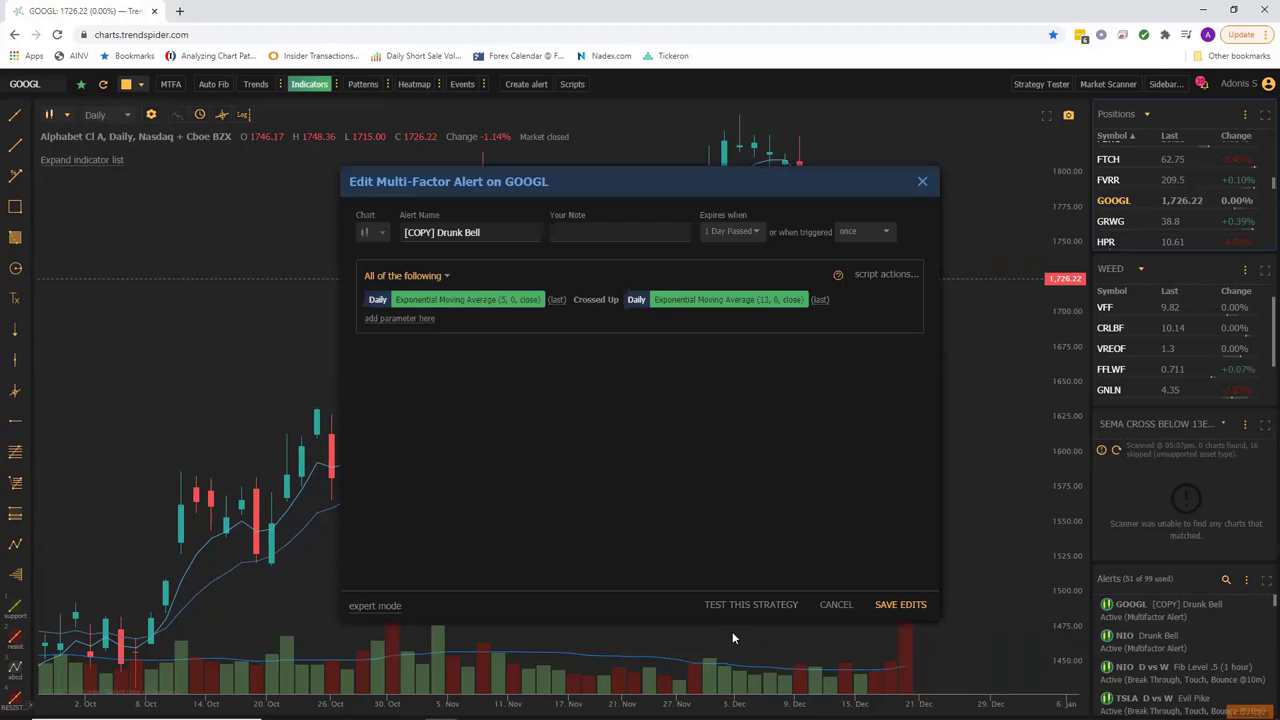
left_click(922, 181)
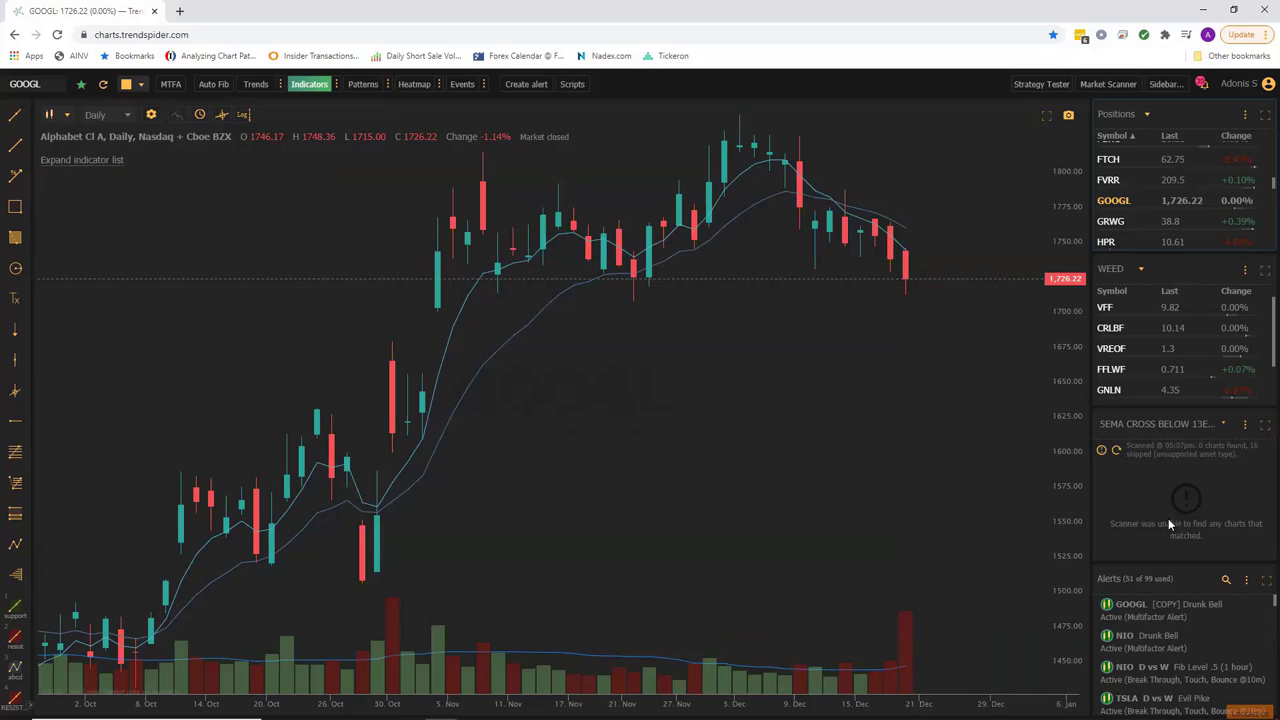
left_click(1261, 605)
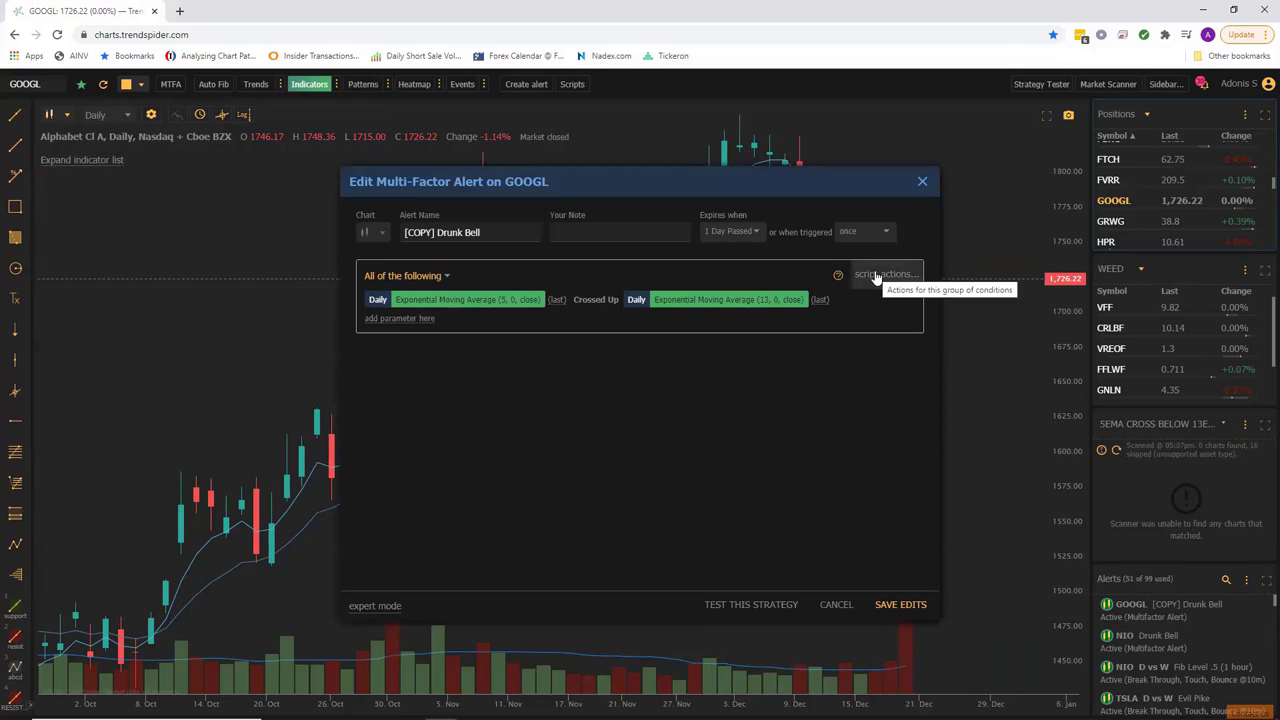
left_click(876, 276)
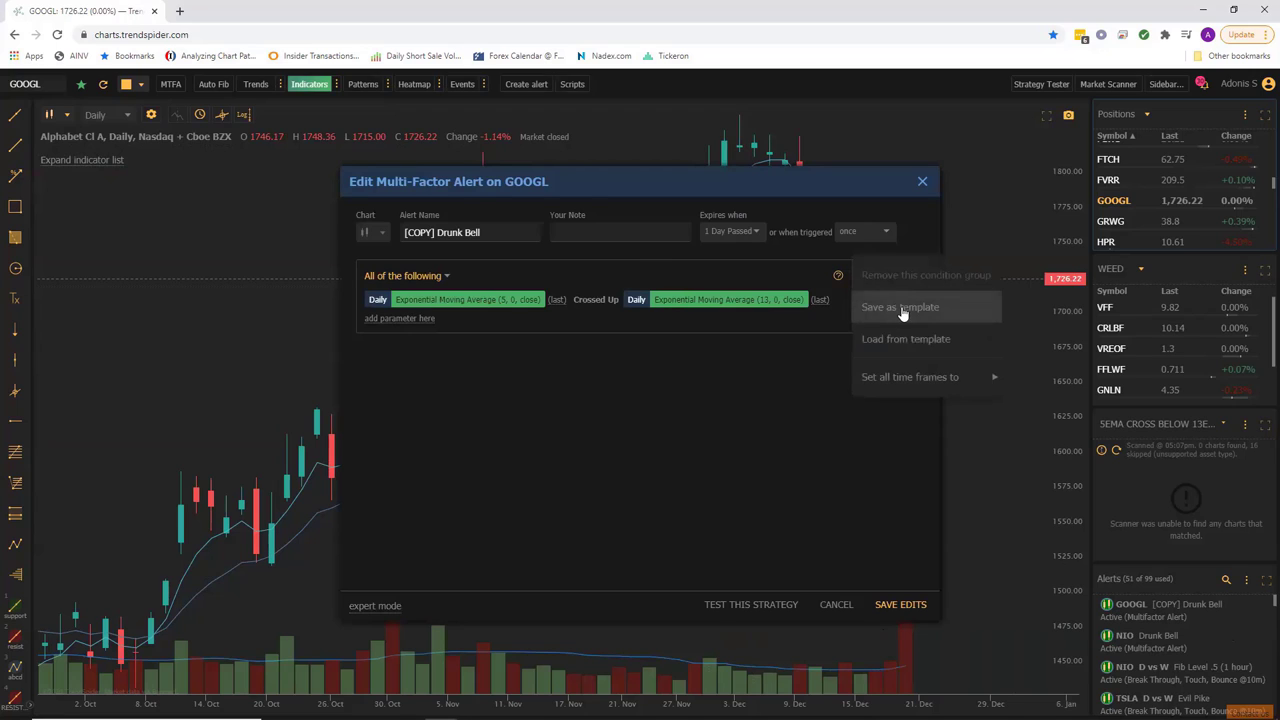
left_click(902, 310)
type("em")
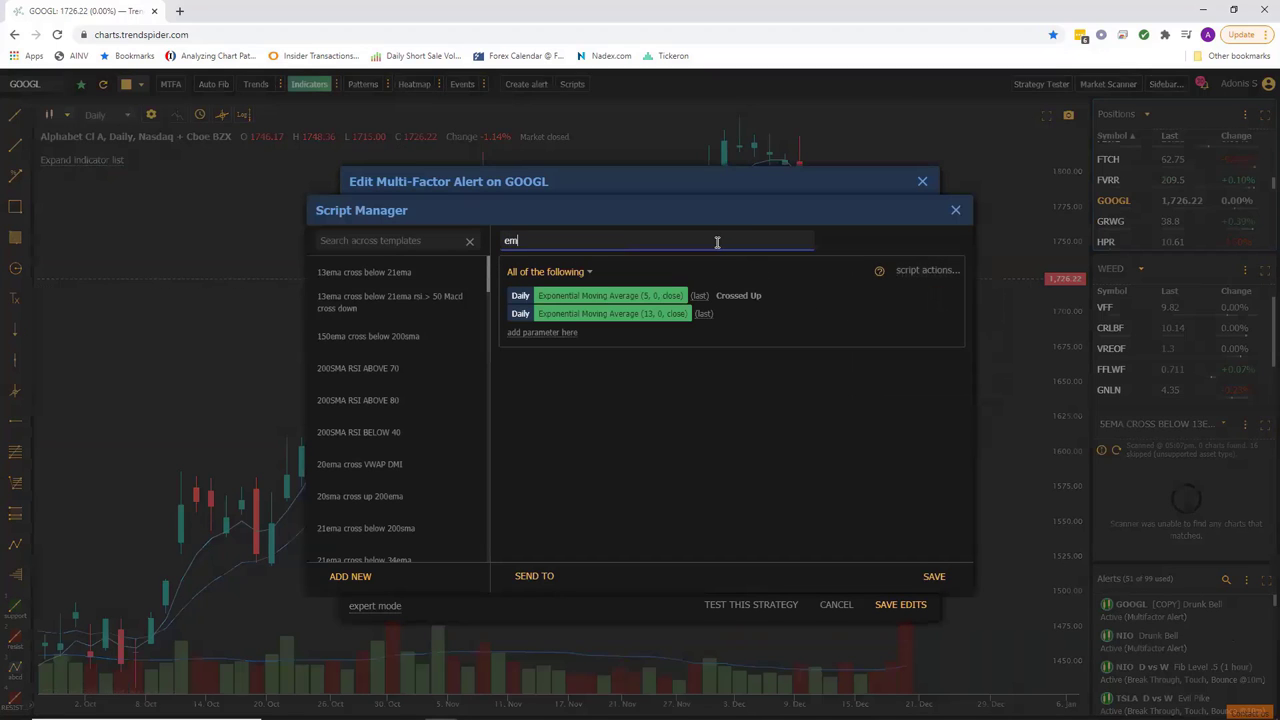
key("BackSpace")
key("BackSpace")
type("5ema ")
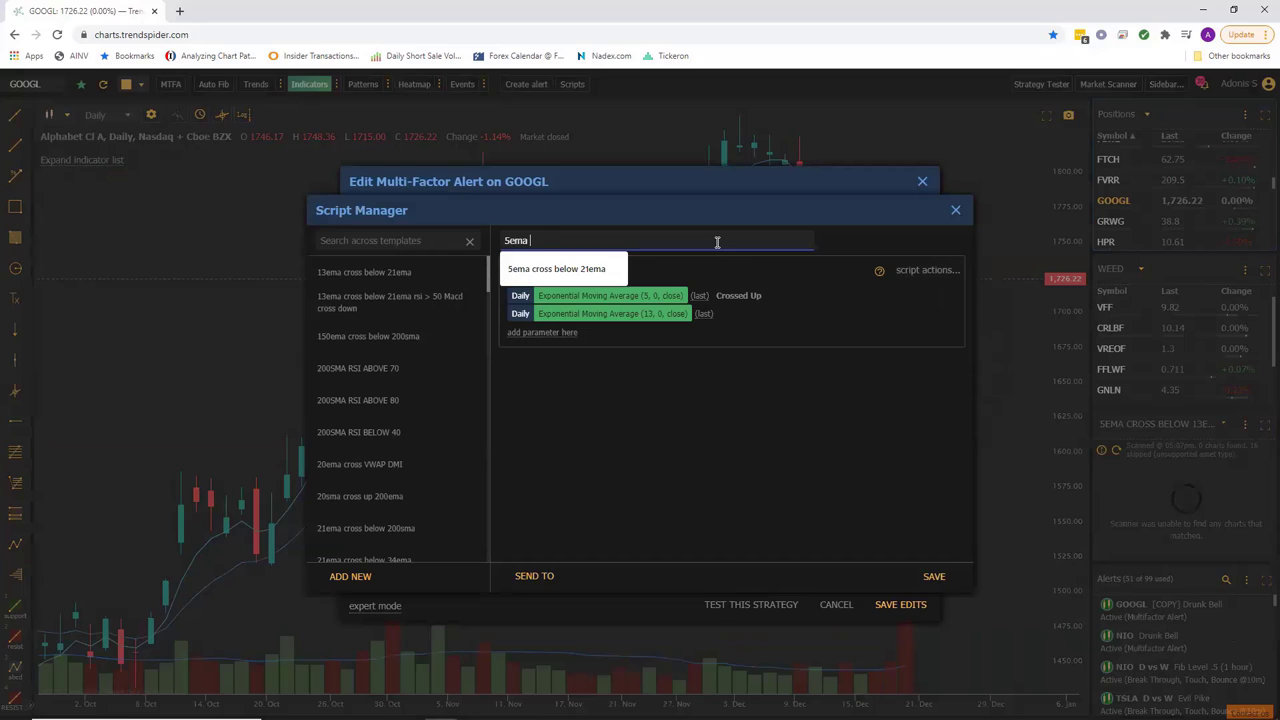
type("cross above 13ema")
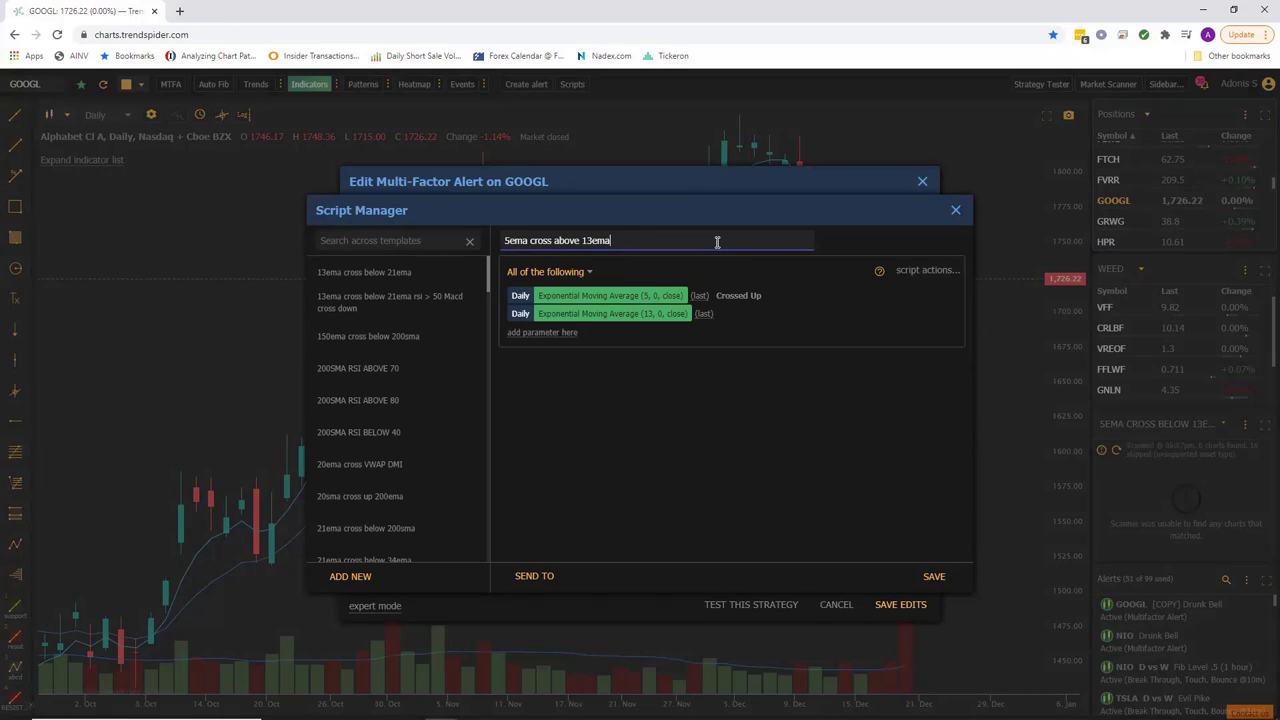
left_click(934, 576)
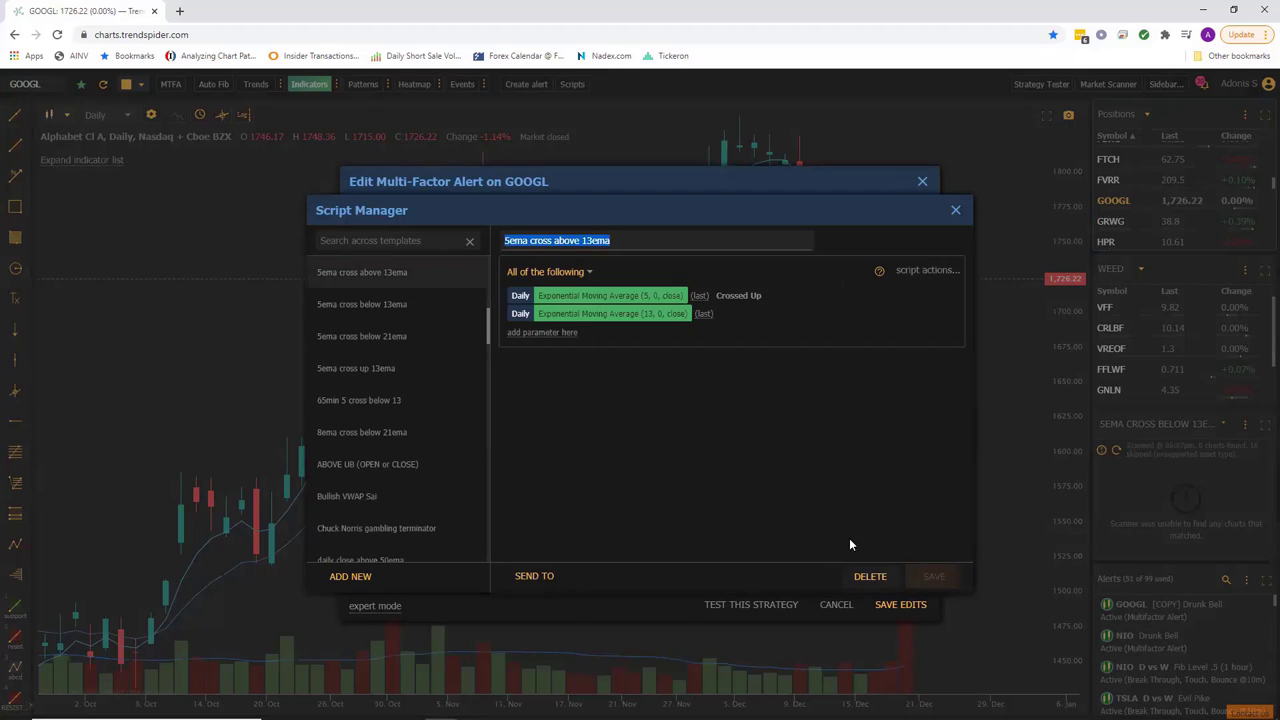
left_click(955, 209)
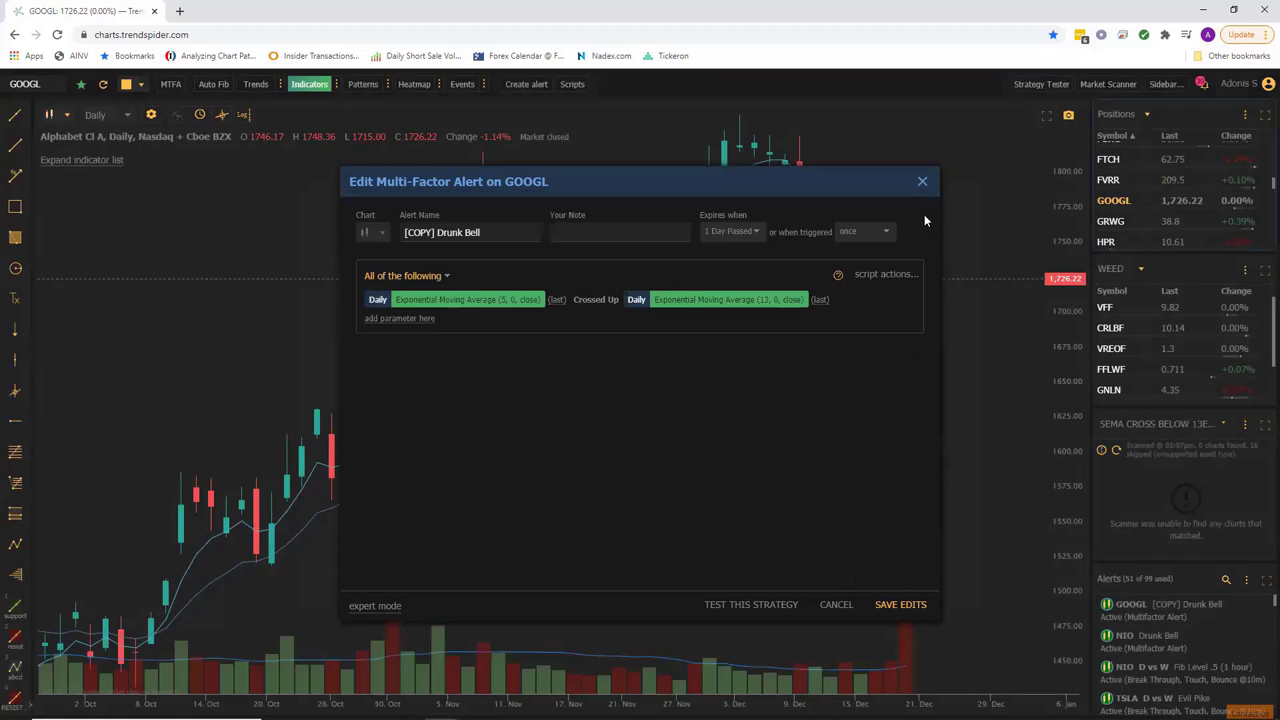
left_click(922, 181)
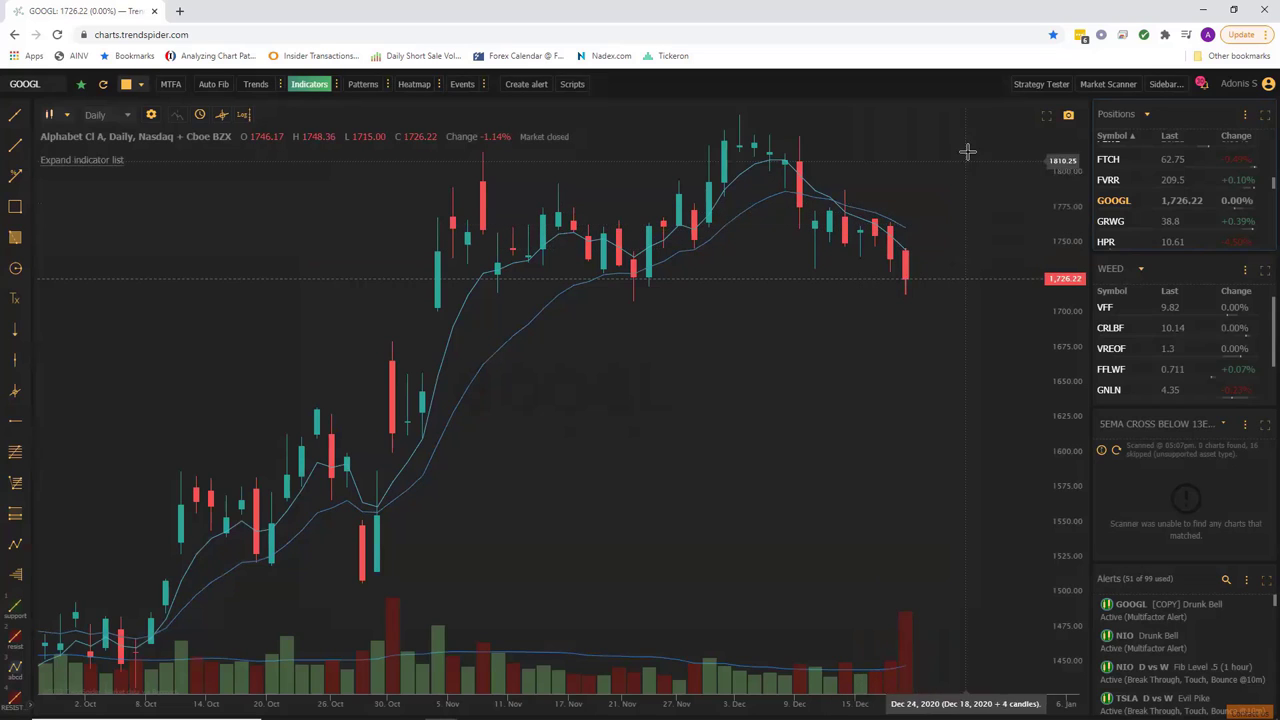
Open the Market Scanner and load the "5ema cross up 13ema" template as its script
left_click(1108, 90)
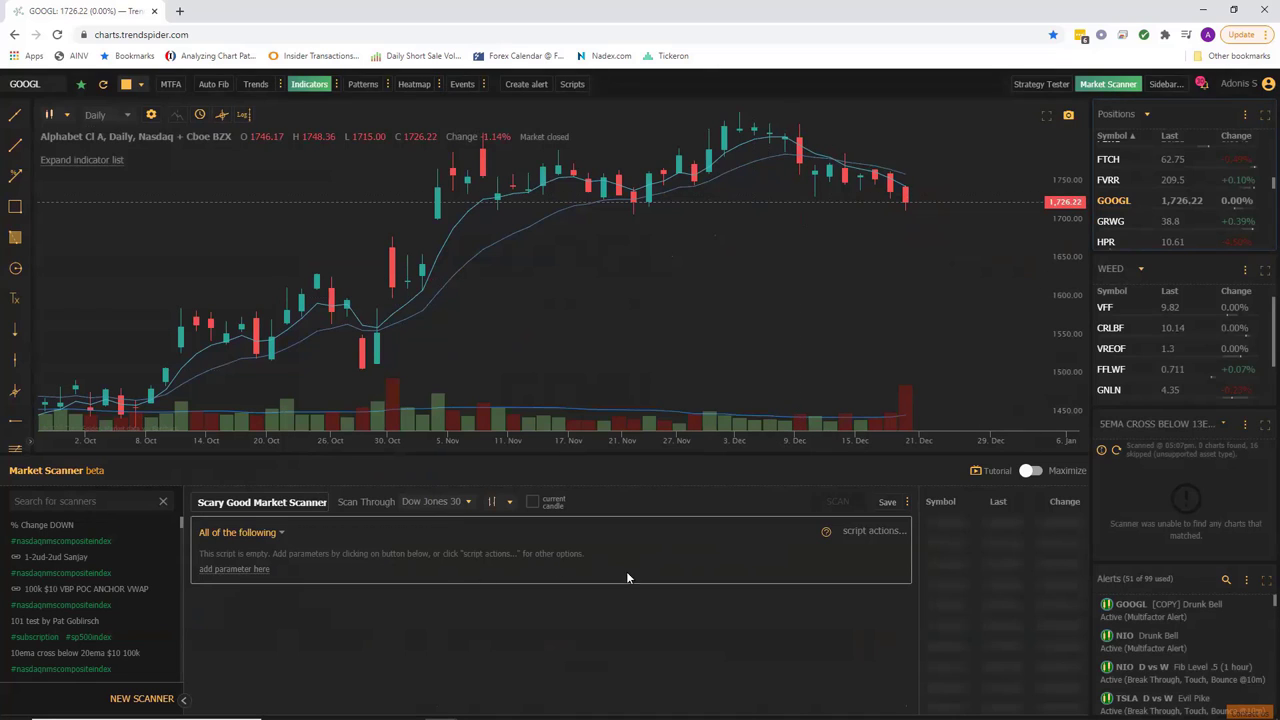
left_click(872, 531)
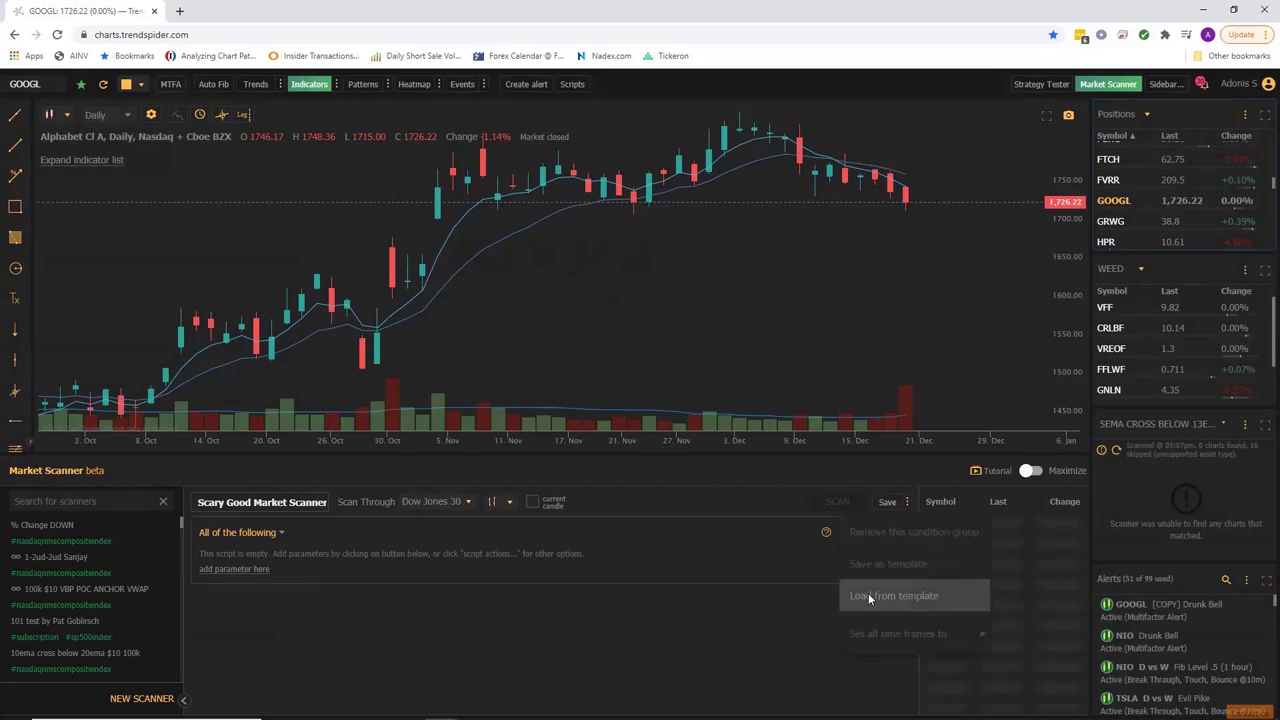
left_click(868, 596)
type("5ema")
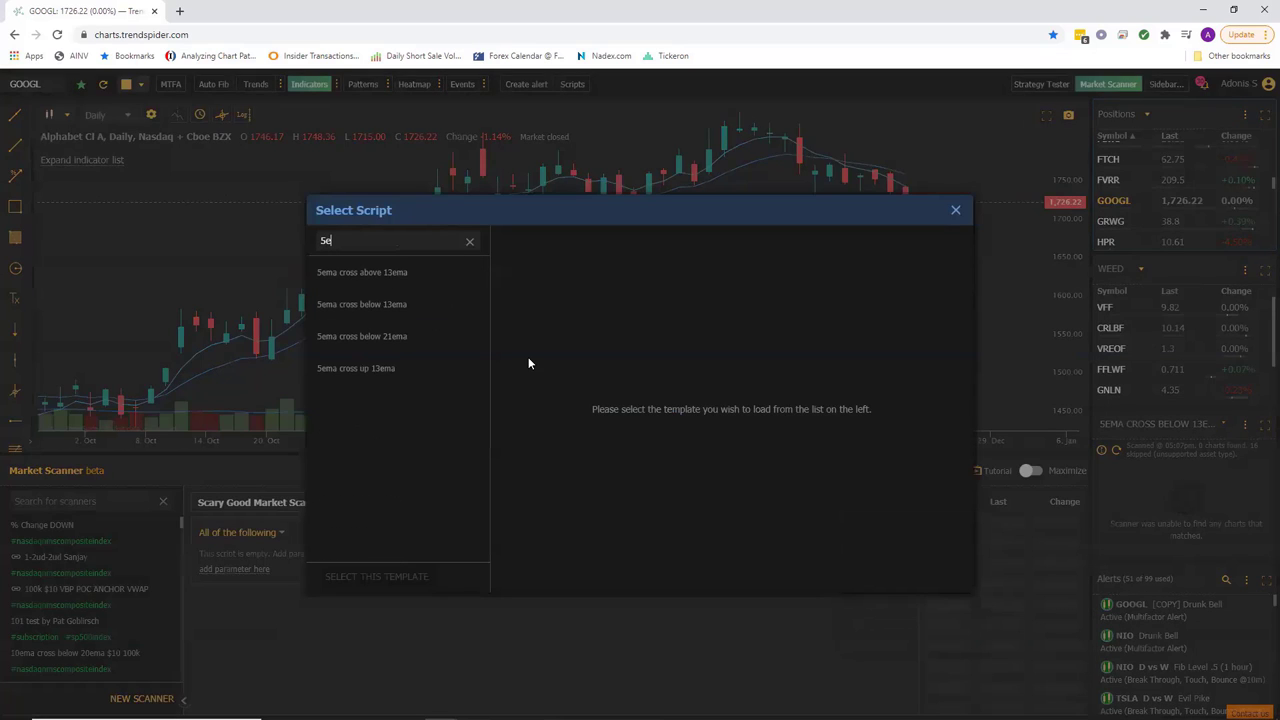
left_click(376, 370)
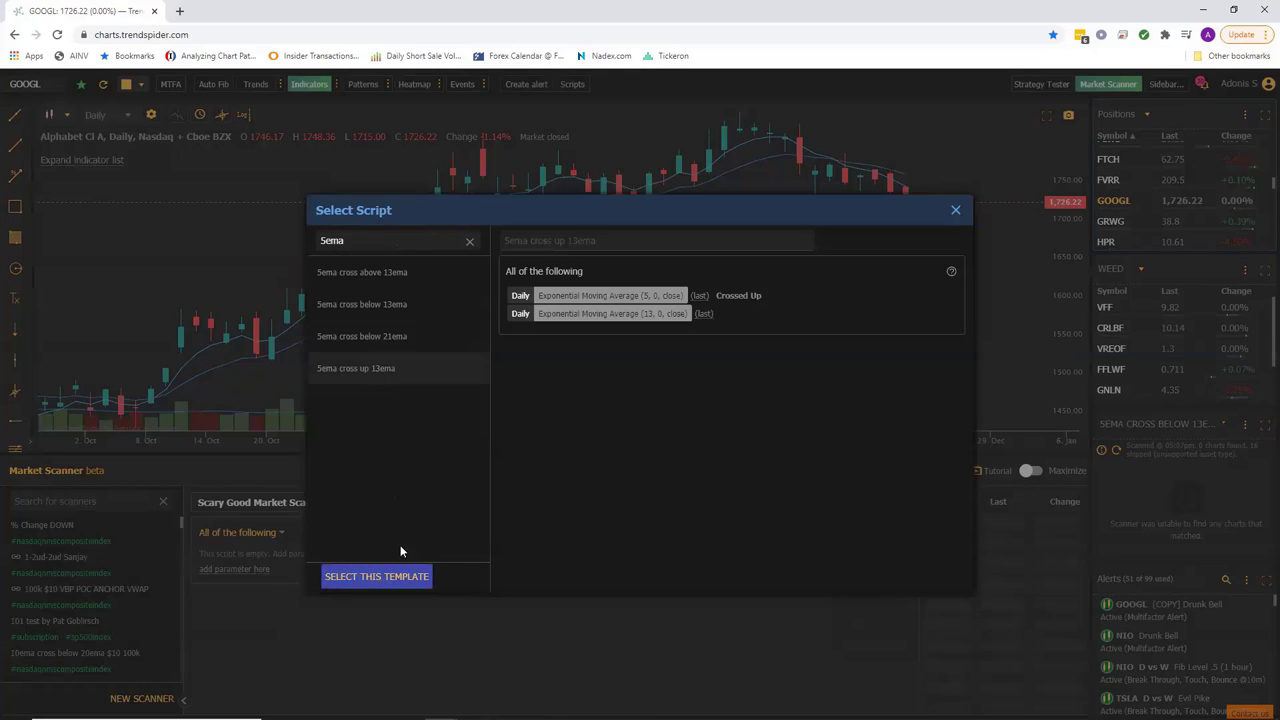
left_click(376, 576)
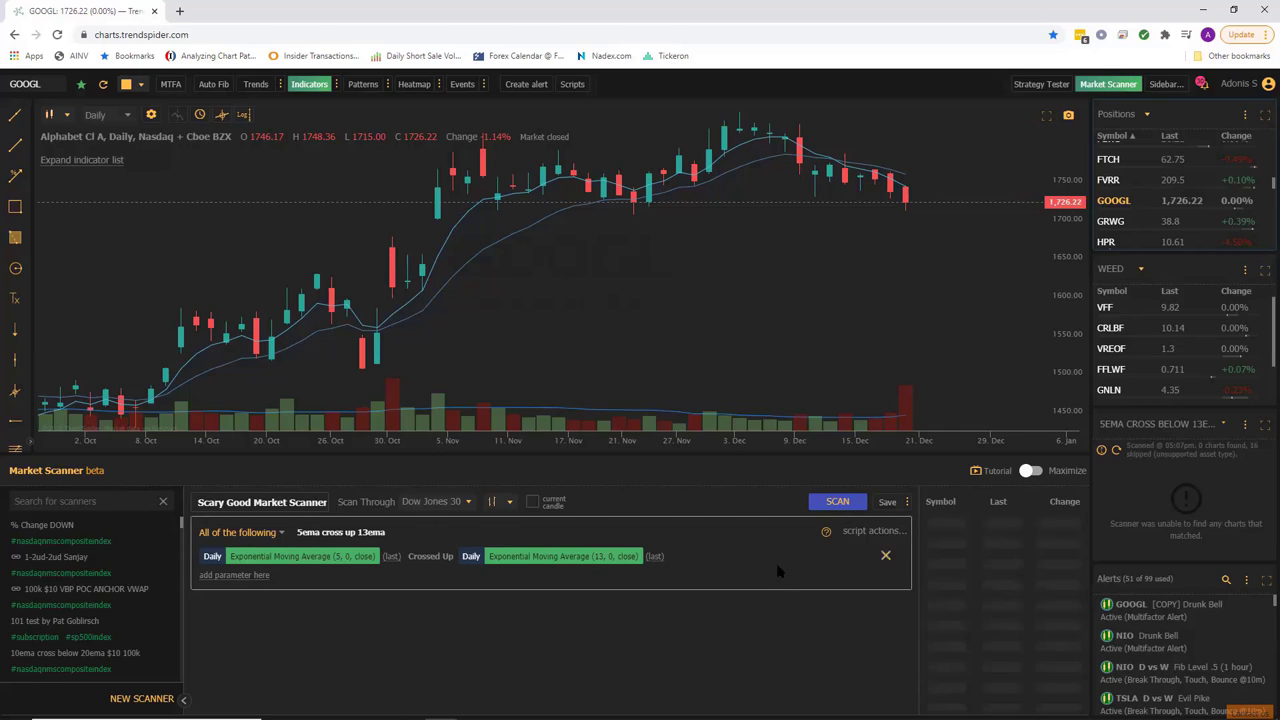
Set the scanner to scan through the NASDAQ NMS COMPOSITE Index
left_click(435, 501)
scroll(510, 470, "down", 10)
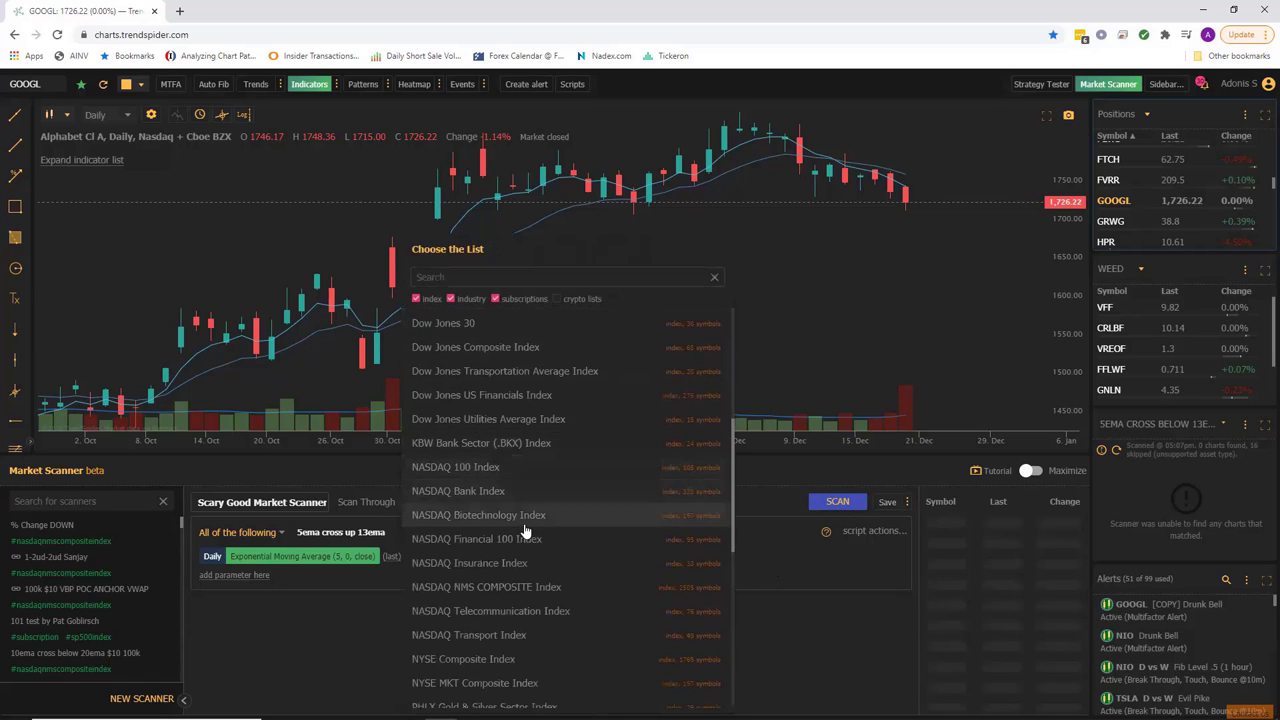
left_click(547, 521)
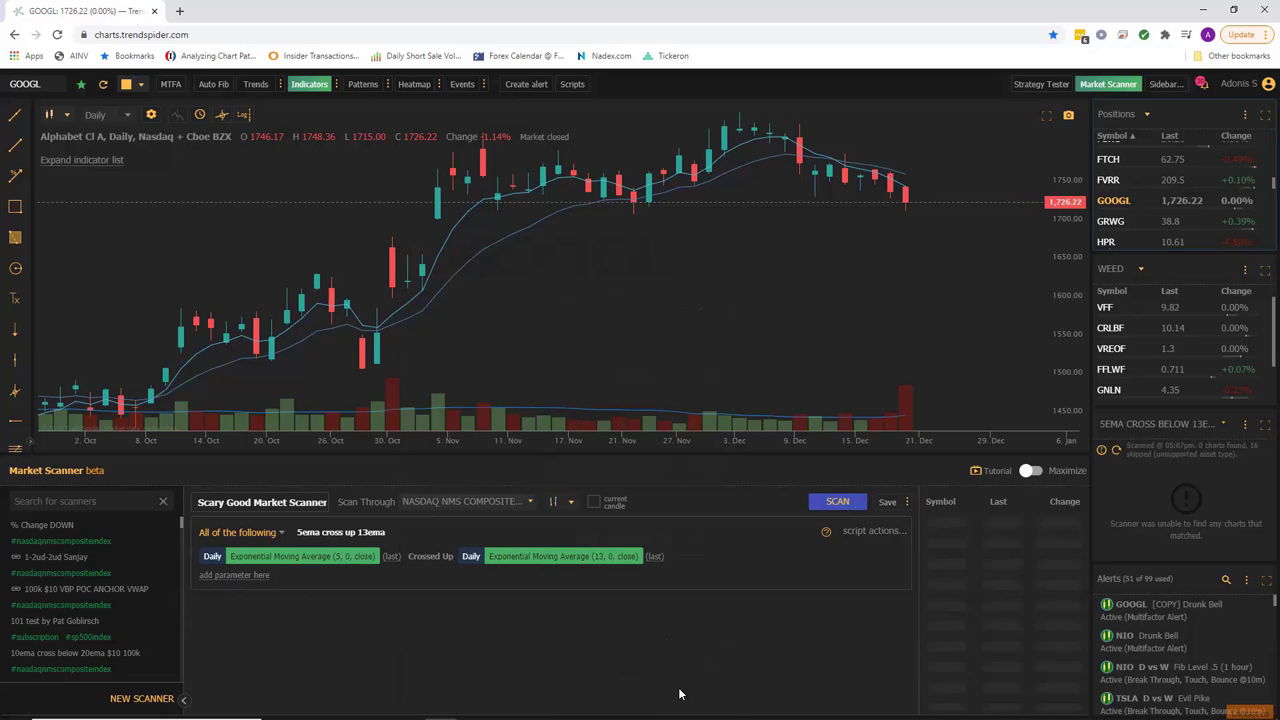
Switch from the Market Scanner to the Strategy Tester and clear its existing entry parameters, exit script and stop loss
left_click(1115, 86)
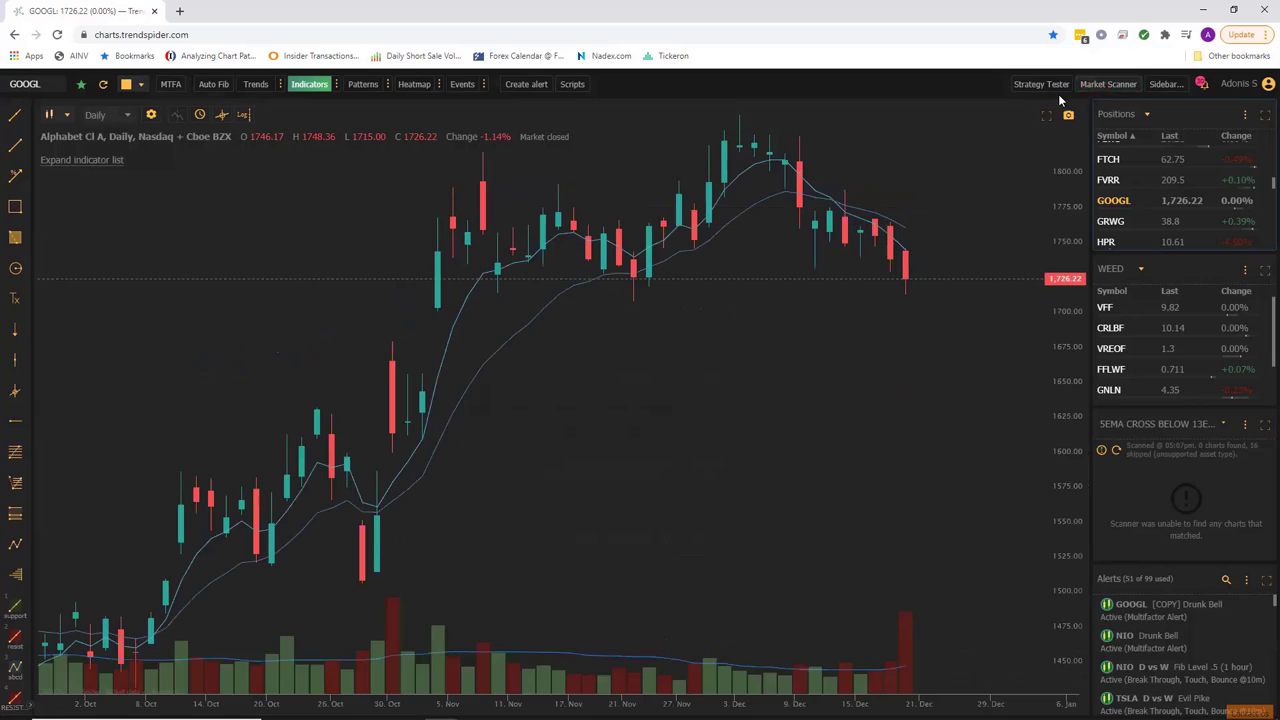
left_click(1043, 86)
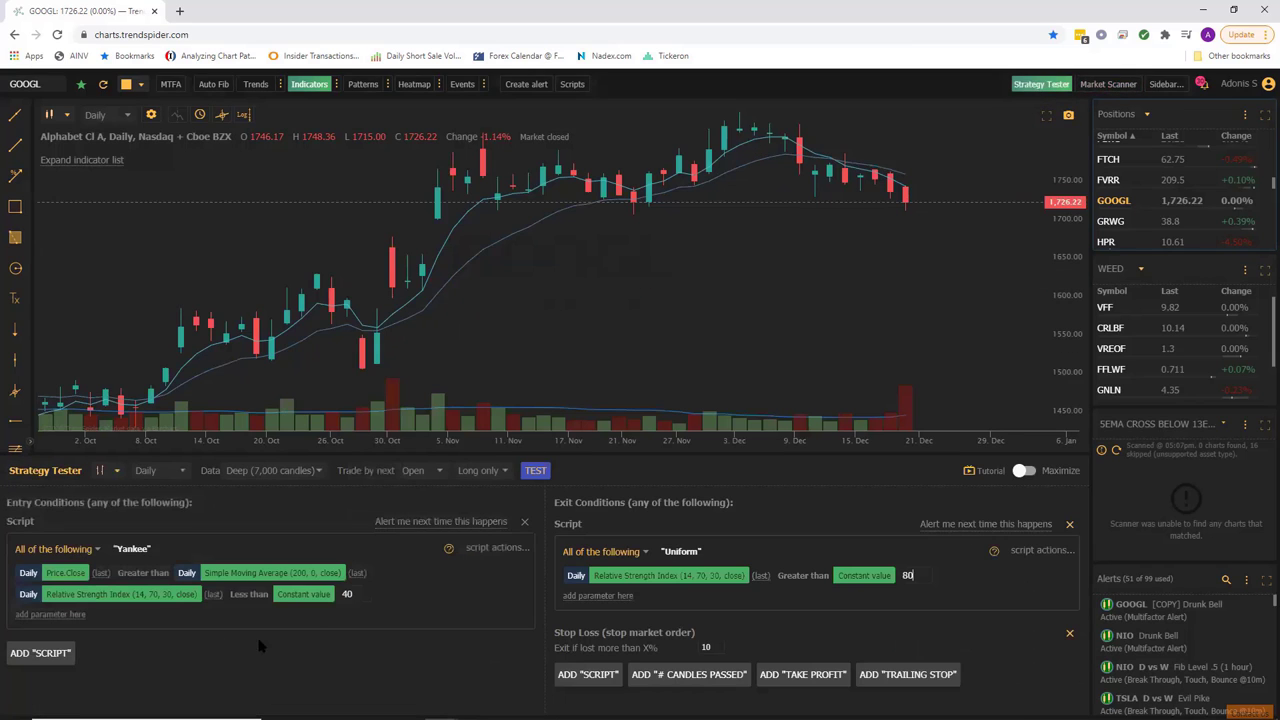
left_click(509, 574)
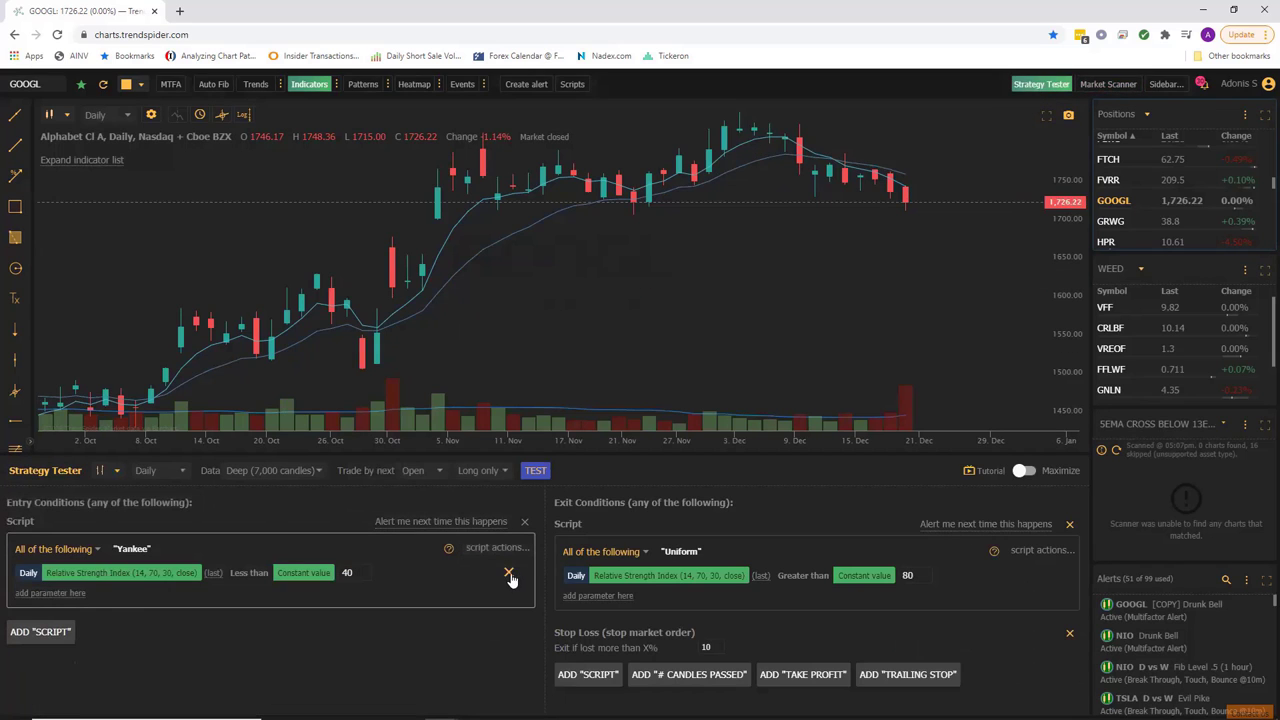
left_click(509, 574)
left_click(1055, 575)
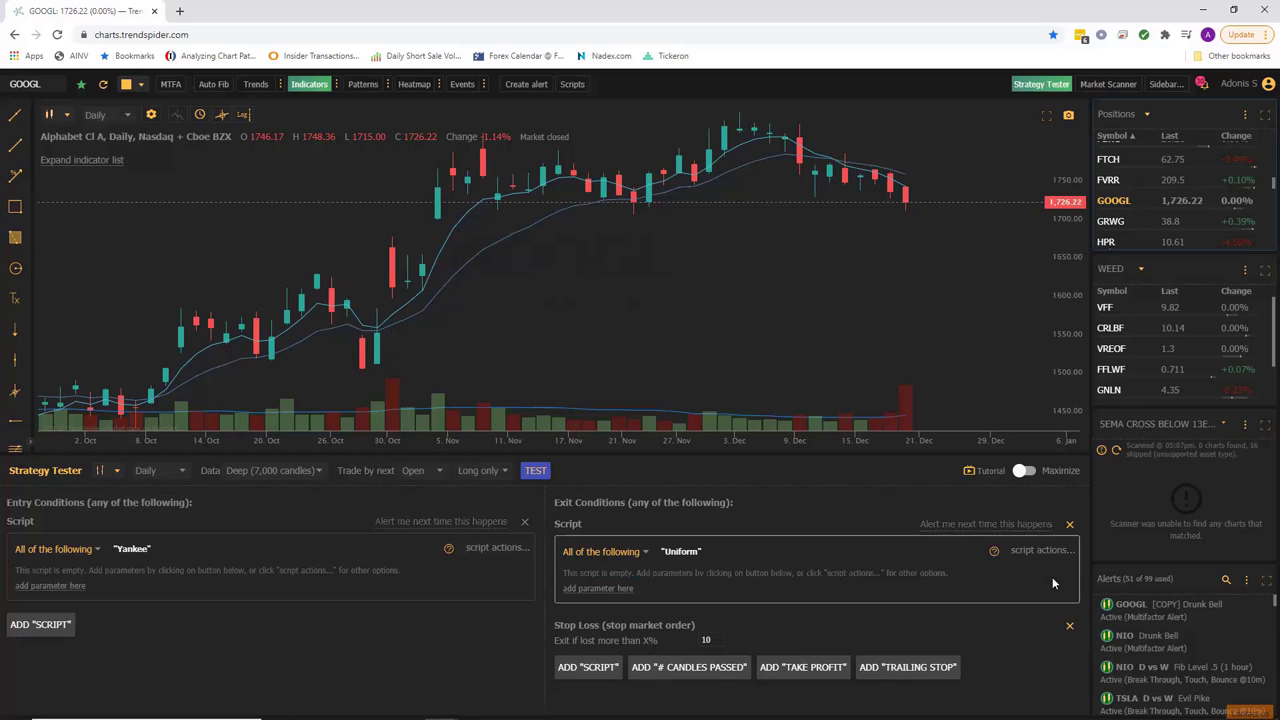
left_click(1069, 632)
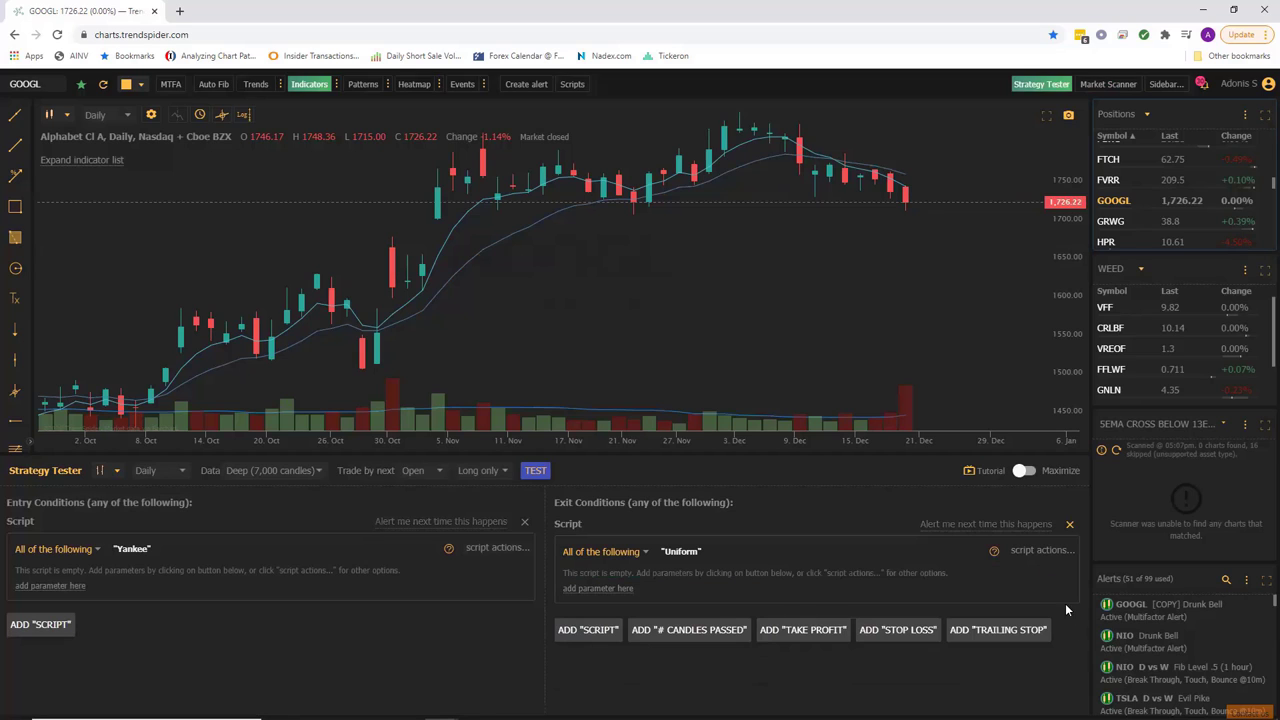
left_click(1069, 524)
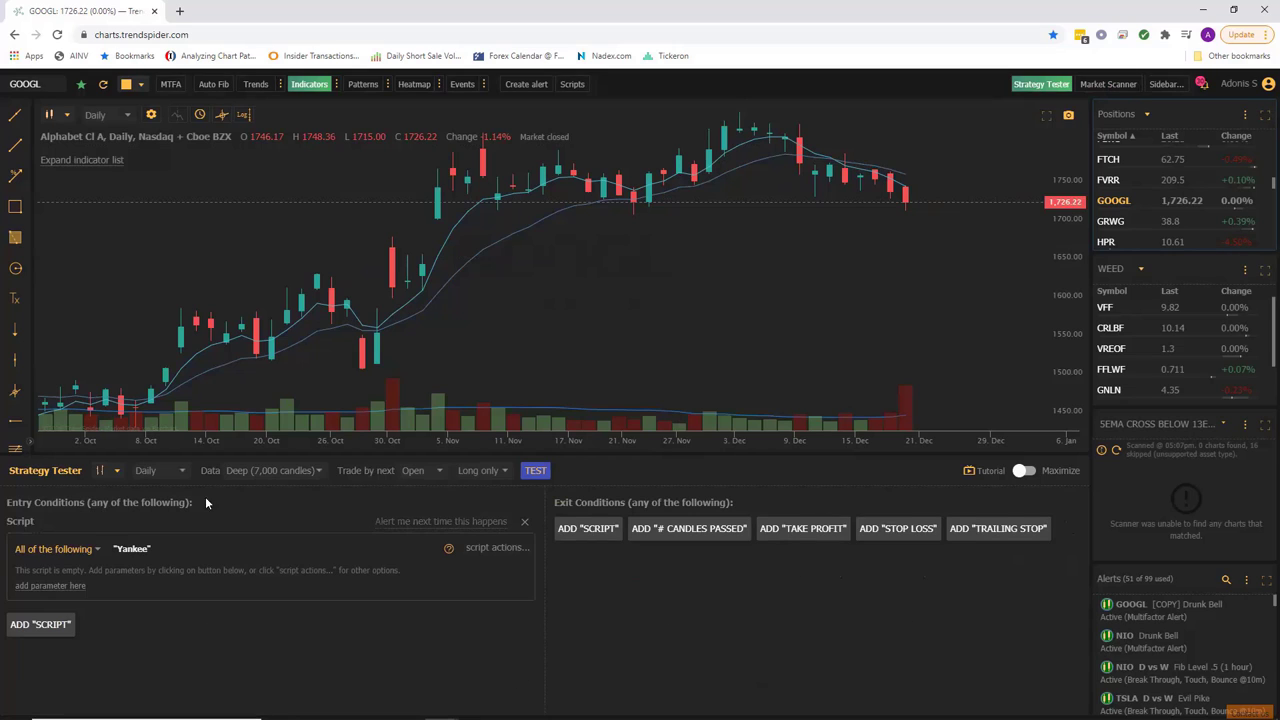
Examine the Strategy Tester's options for timeframe, data depth, trade price and trade direction
left_click(169, 474)
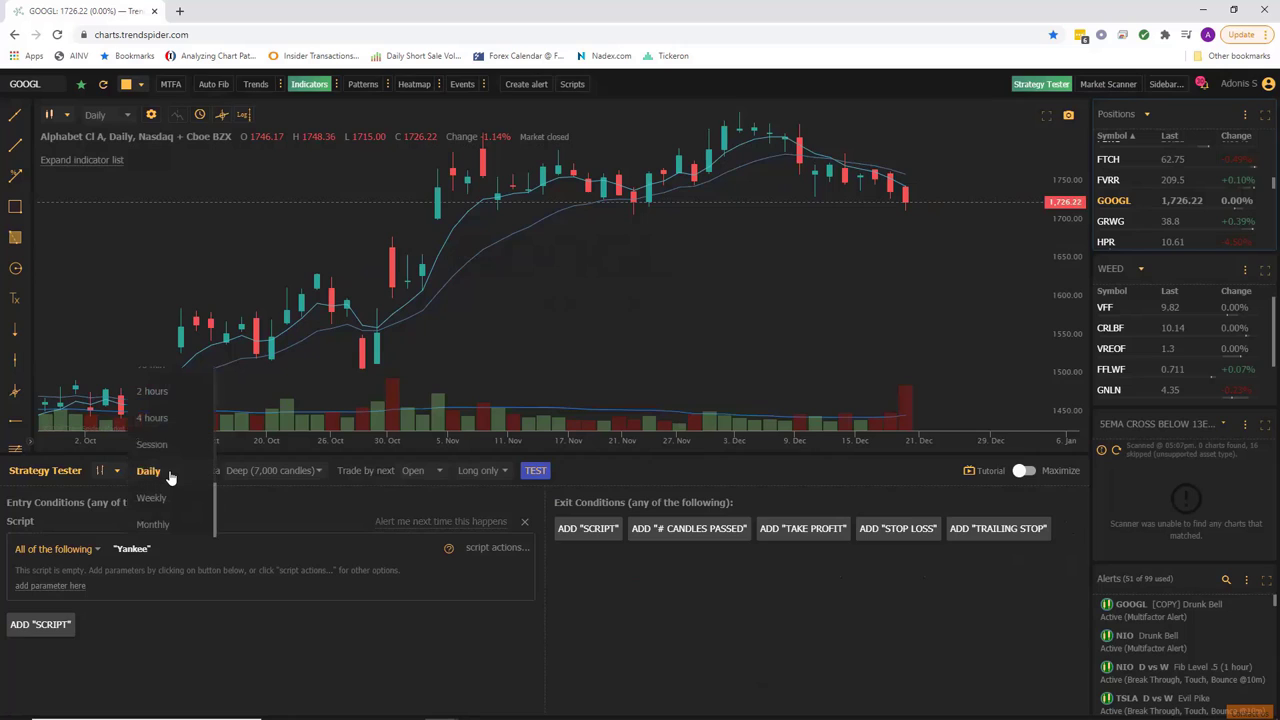
left_click(170, 475)
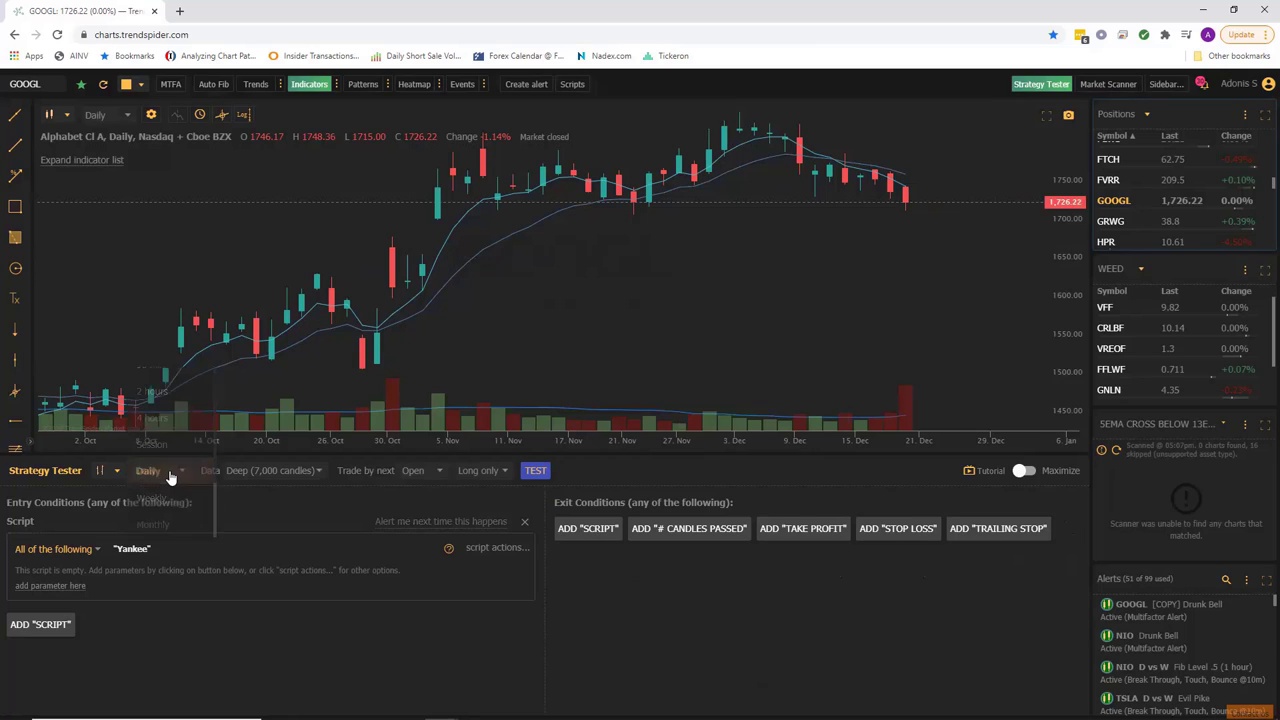
left_click(285, 472)
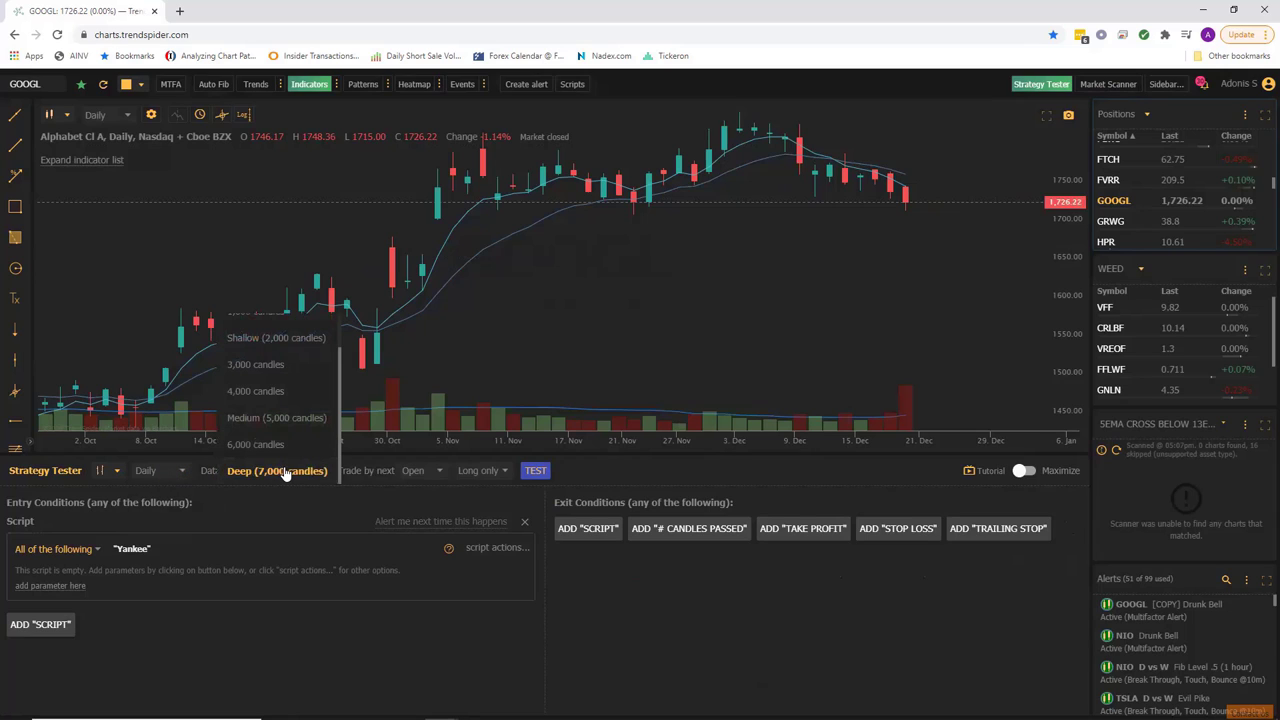
scroll(285, 474, "up", 2)
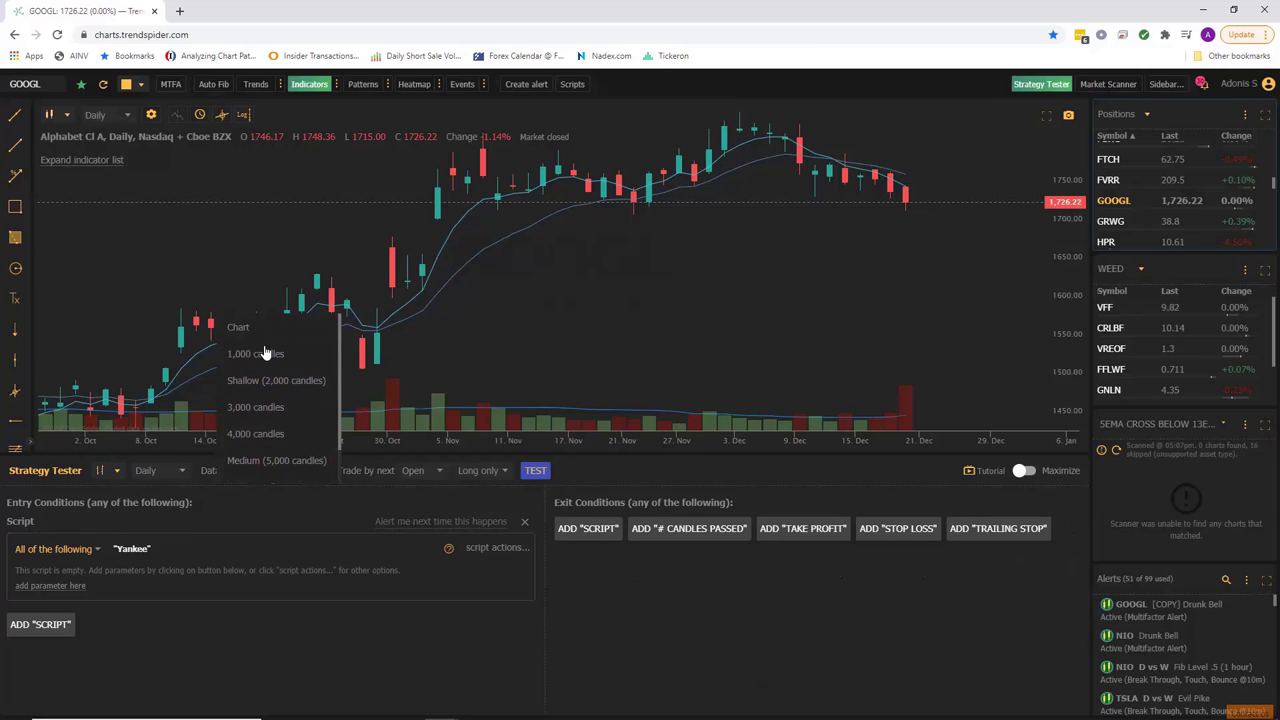
left_click(449, 478)
left_click(437, 469)
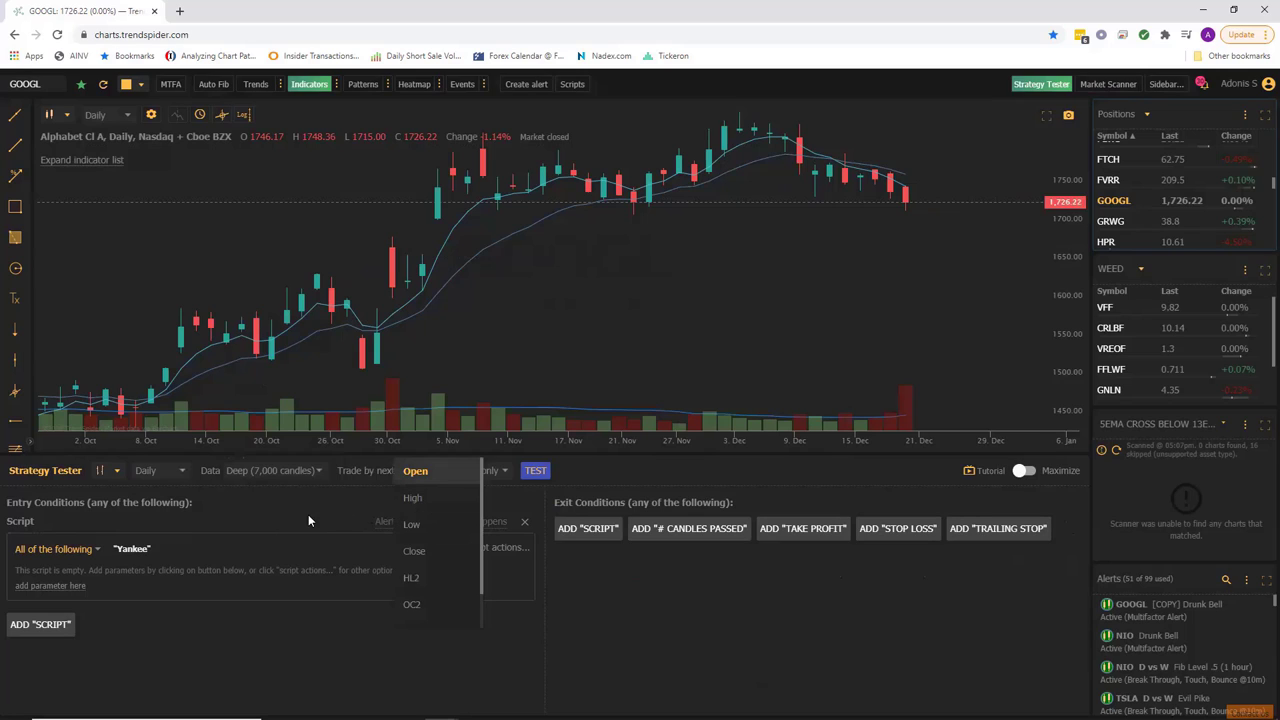
scroll(373, 523, "down", 1)
left_click(491, 486)
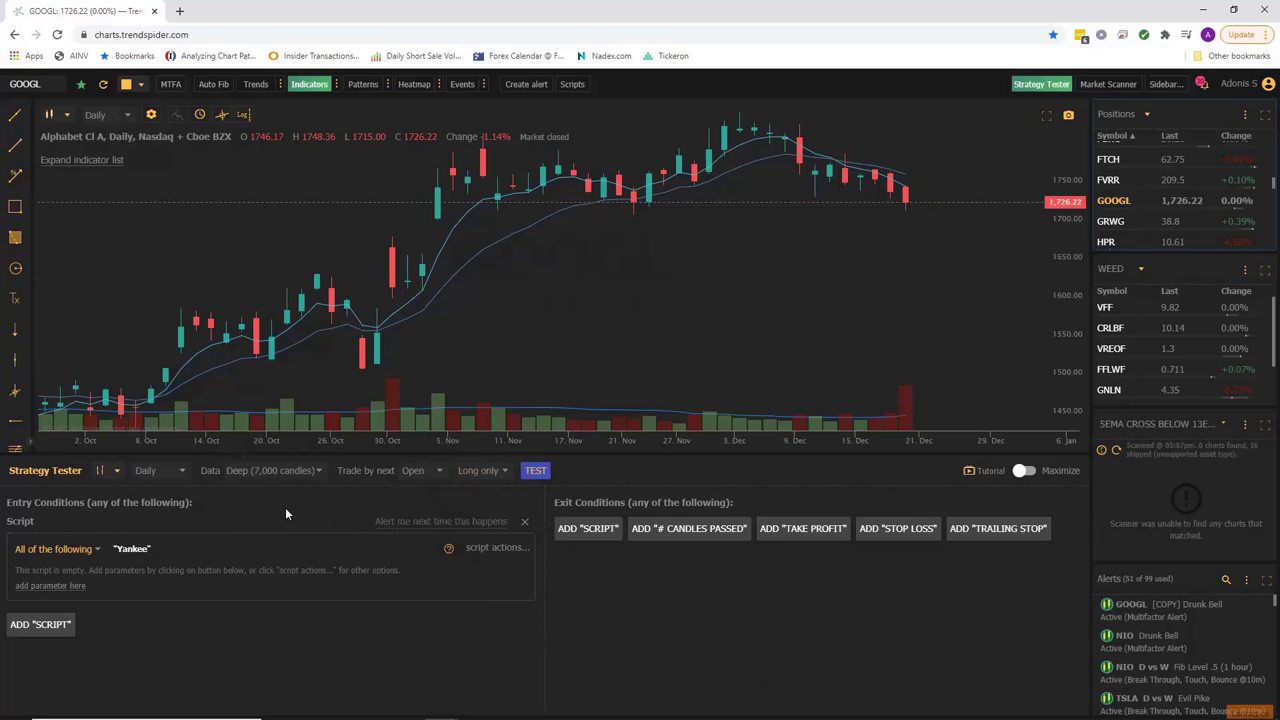
Load the "5ema cross above 13ema" template as the strategy's entry condition
left_click(497, 548)
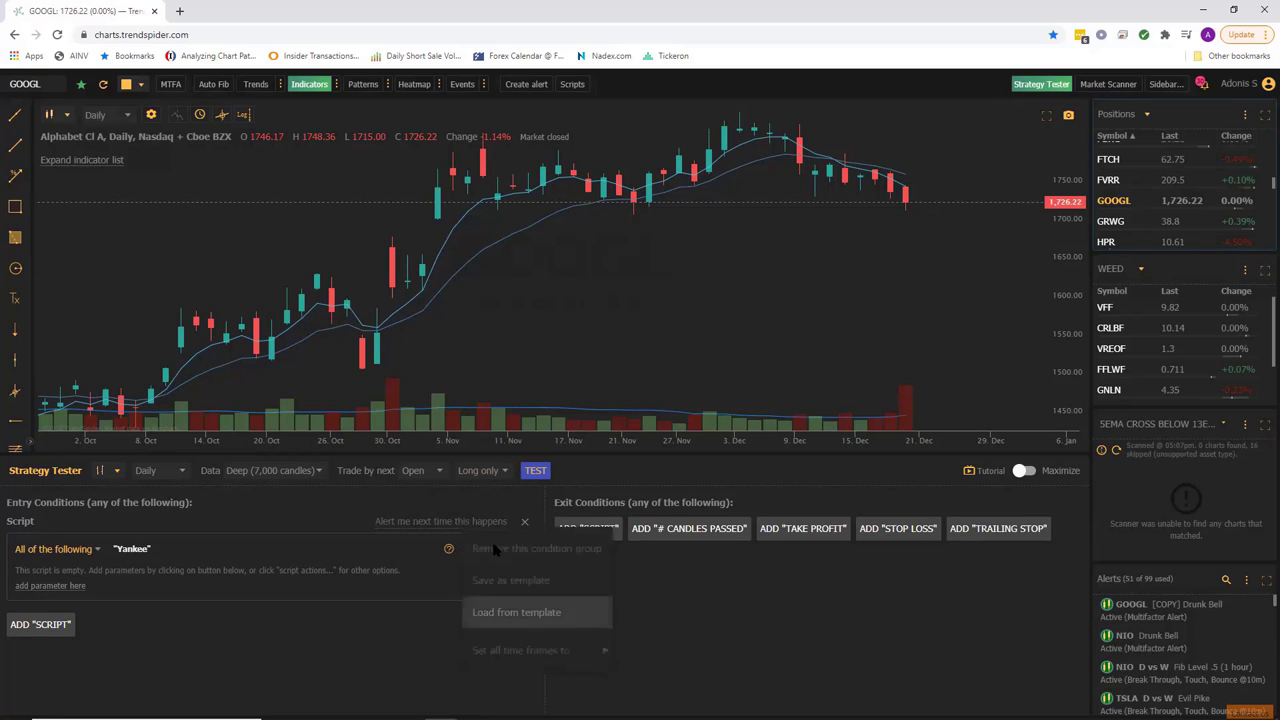
left_click(516, 612)
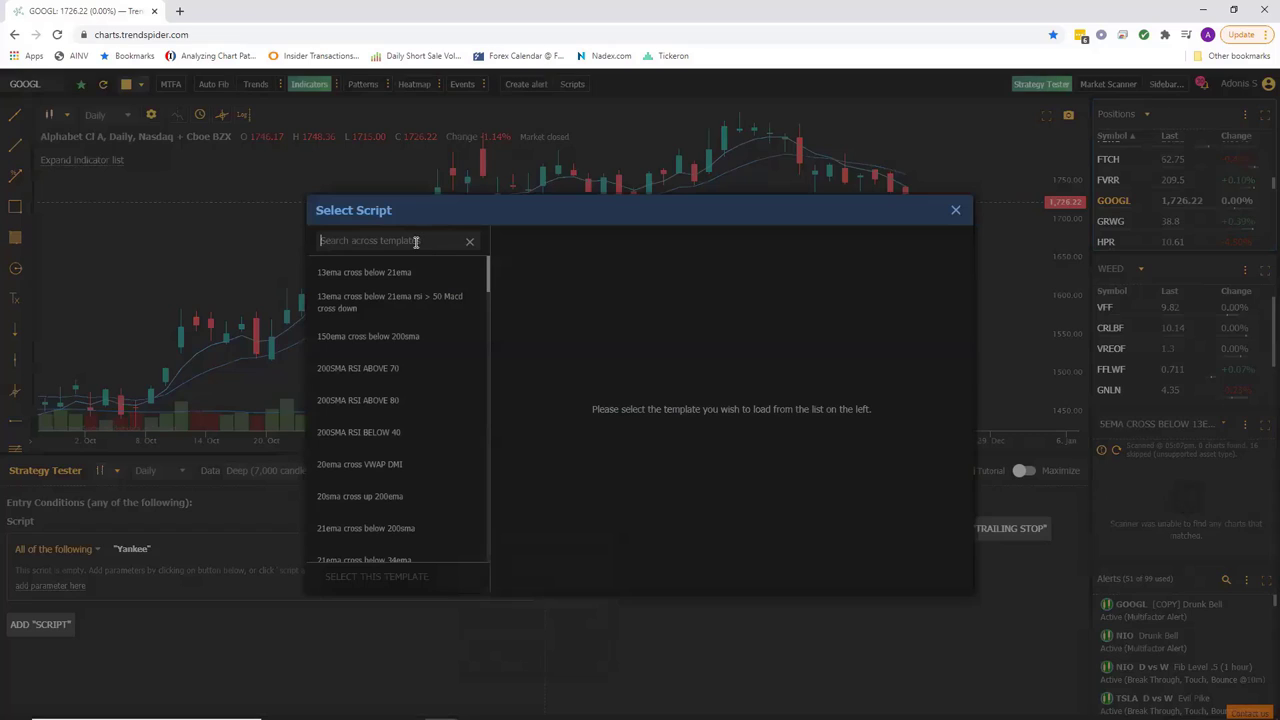
type("5ema")
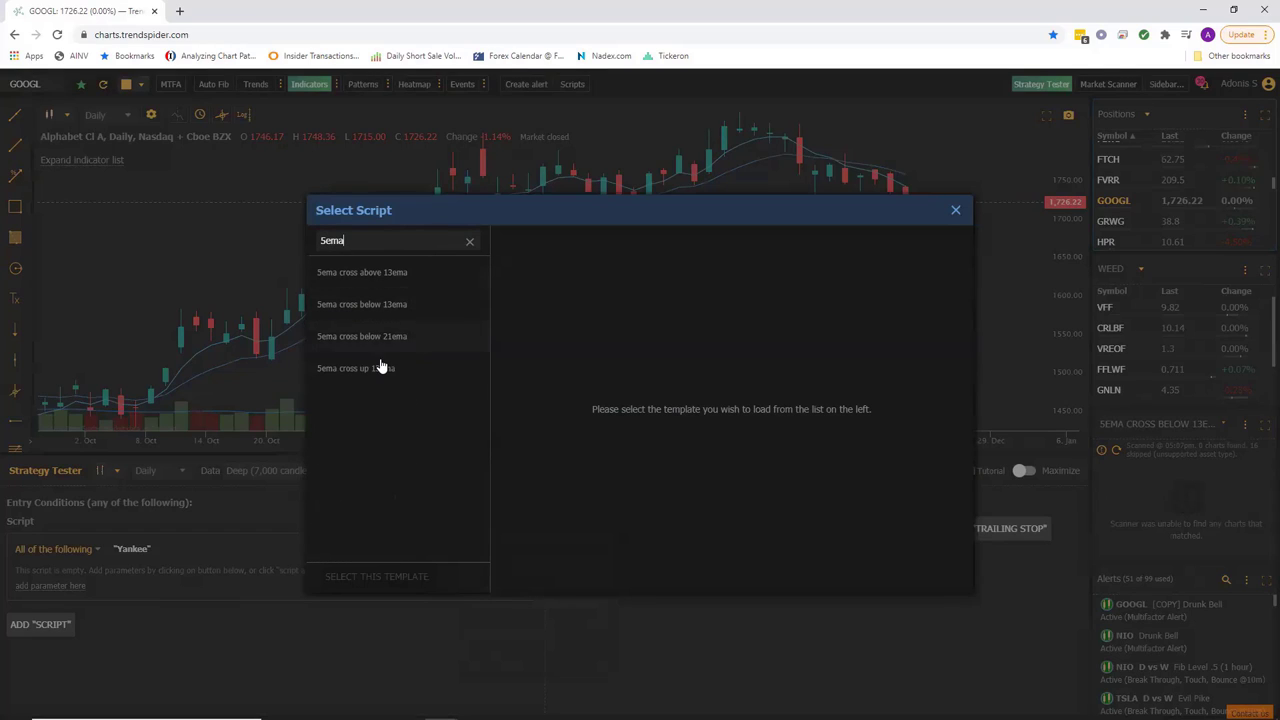
left_click(392, 276)
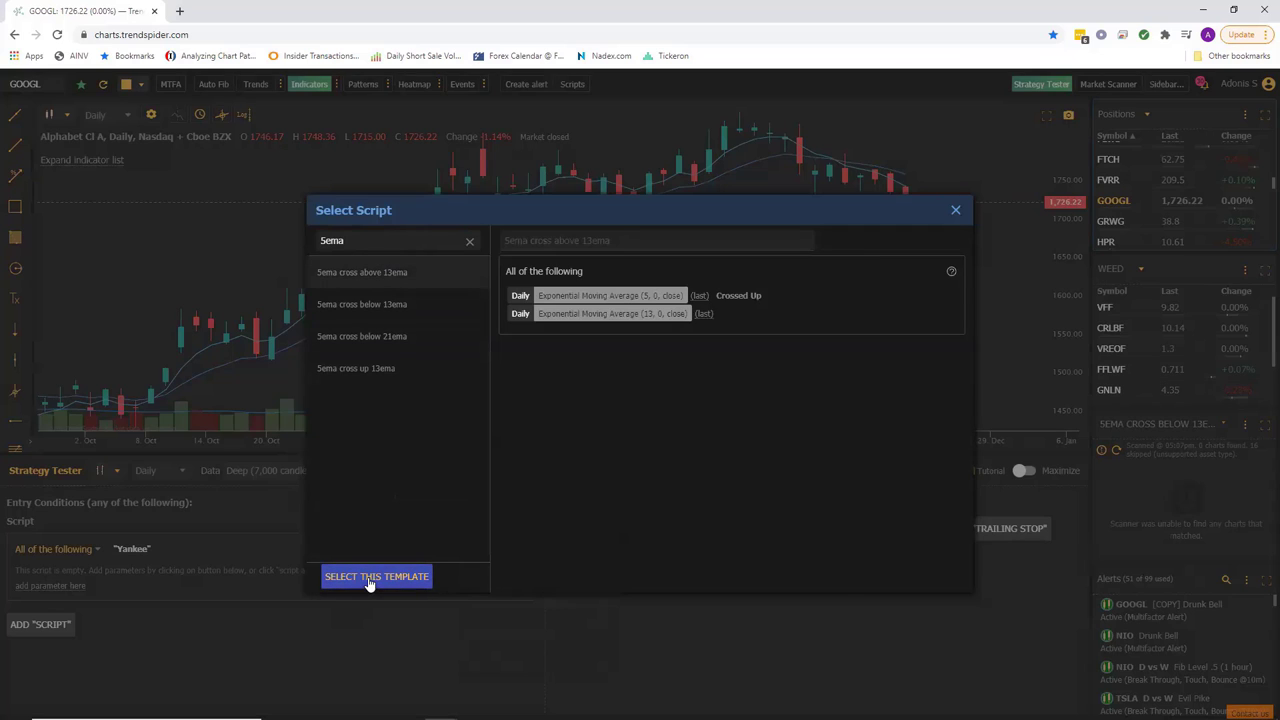
left_click(366, 580)
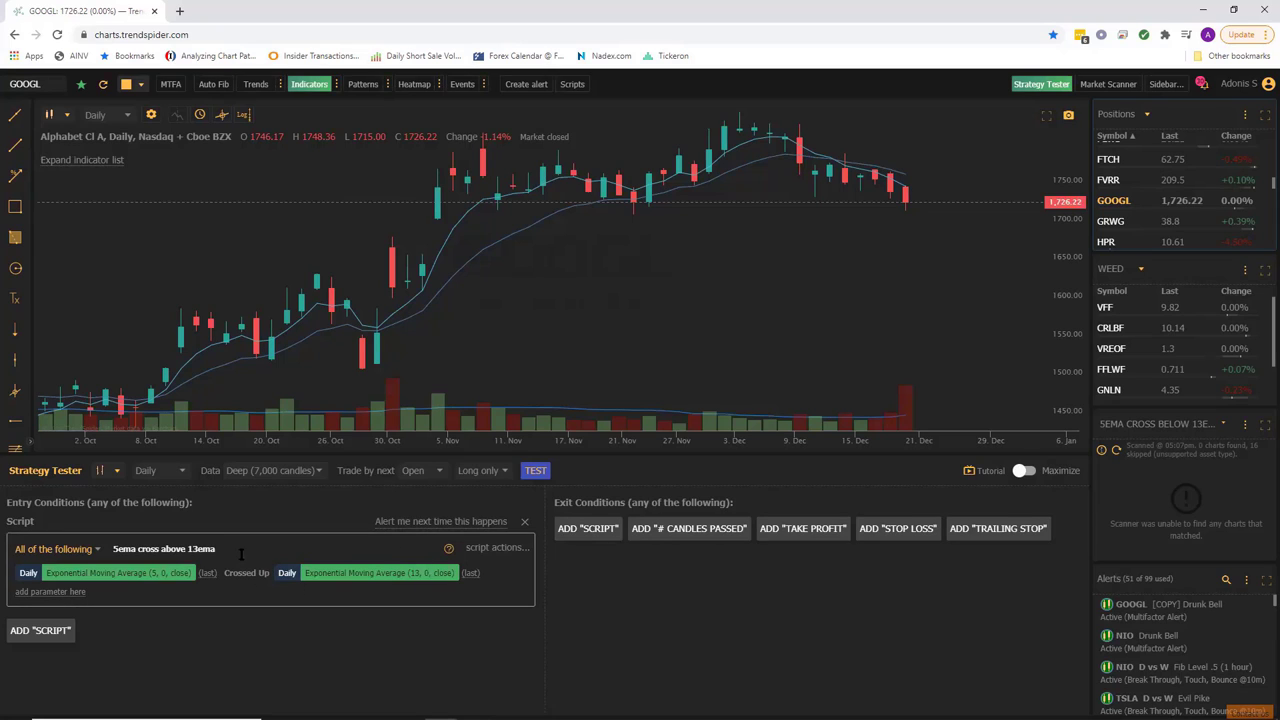
Add an exit script requiring the daily Relative Strength Index (14, 70, 30, close) to be greater than a constant value of 80
left_click(590, 530)
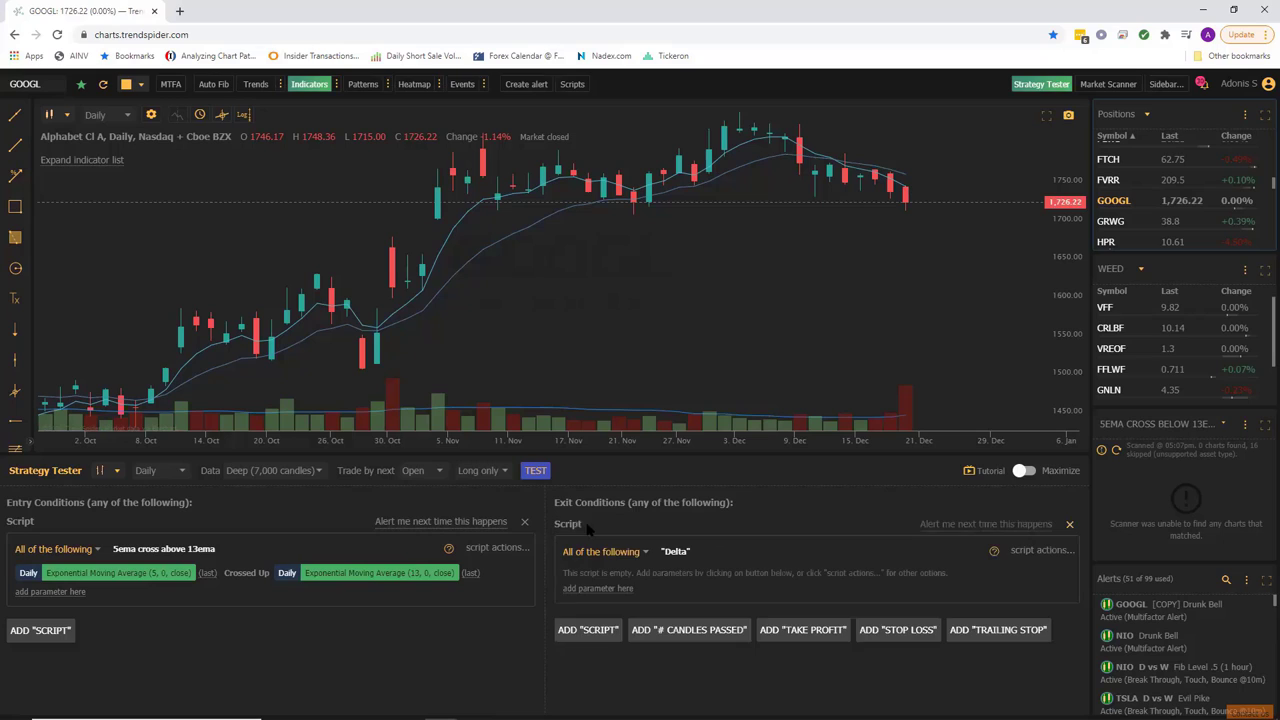
left_click(613, 590)
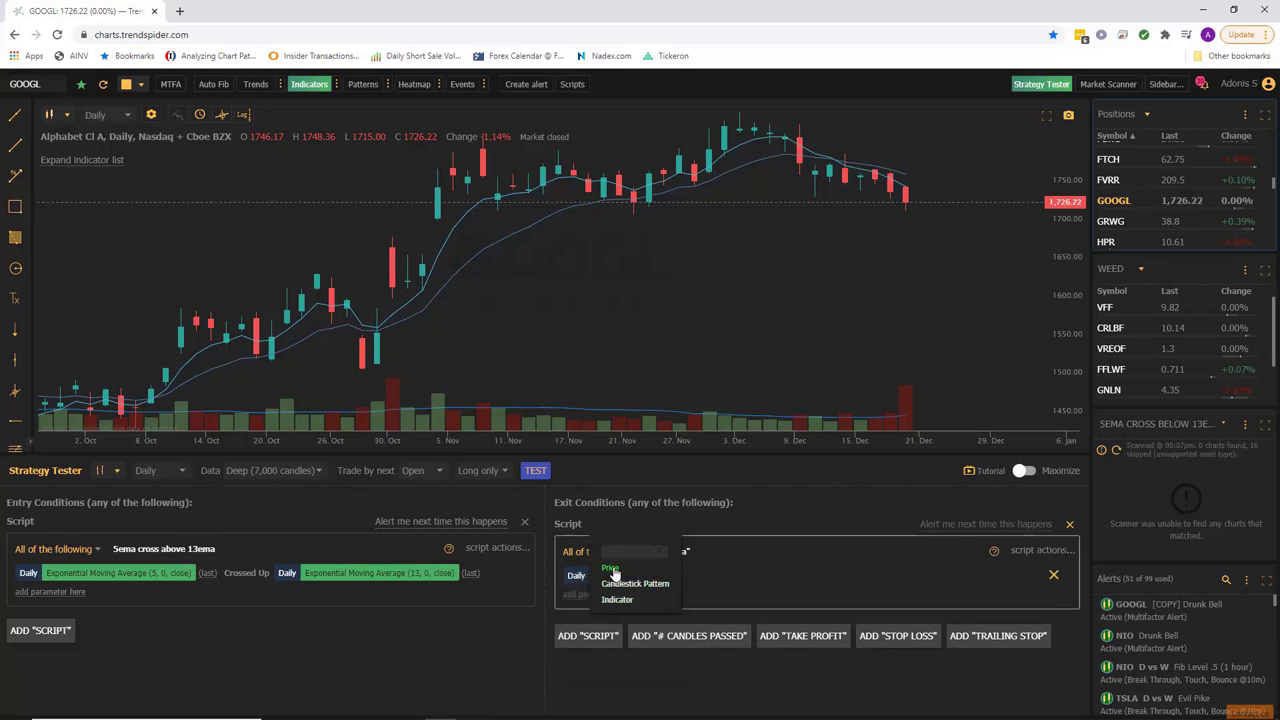
left_click(617, 599)
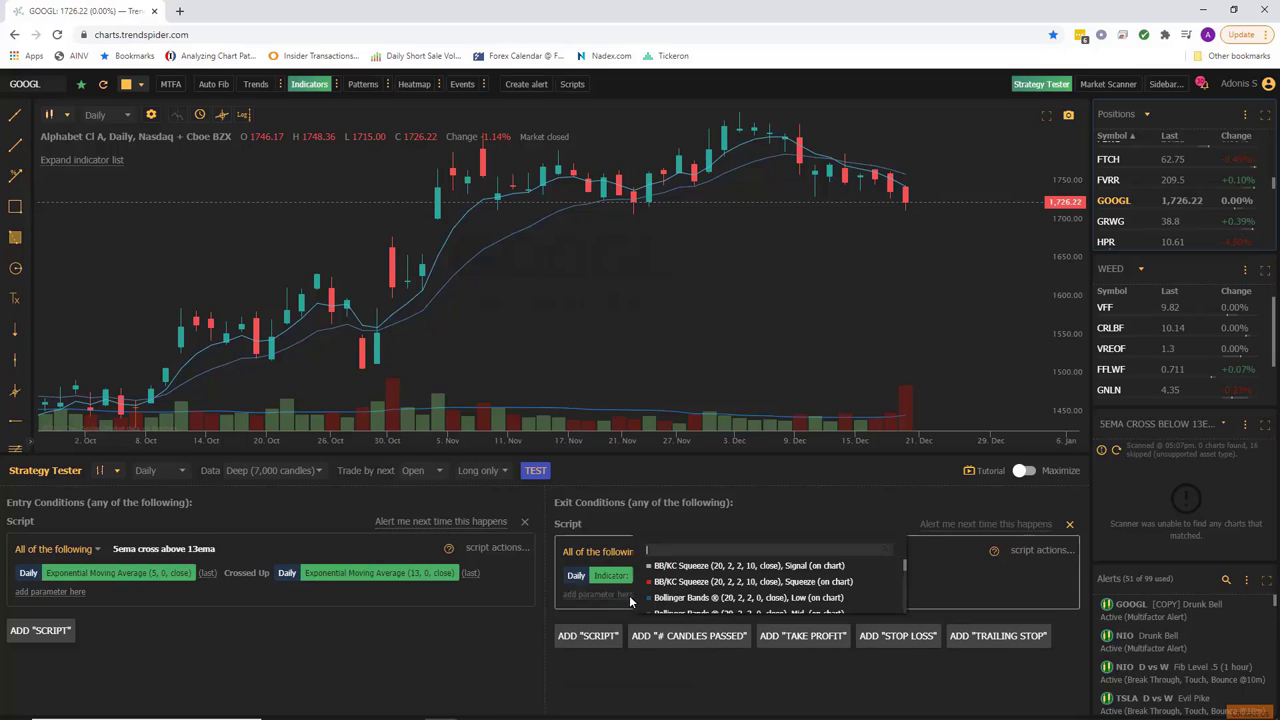
scroll(686, 578, "down", 6)
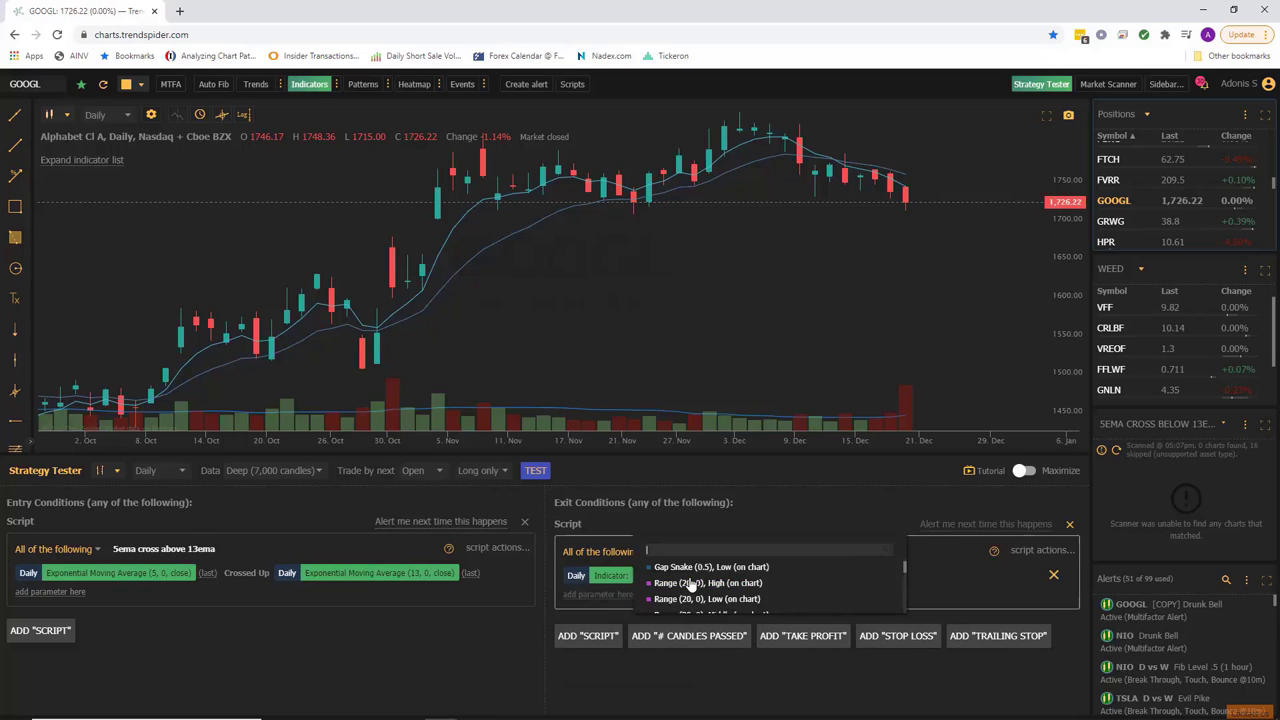
type("rsi")
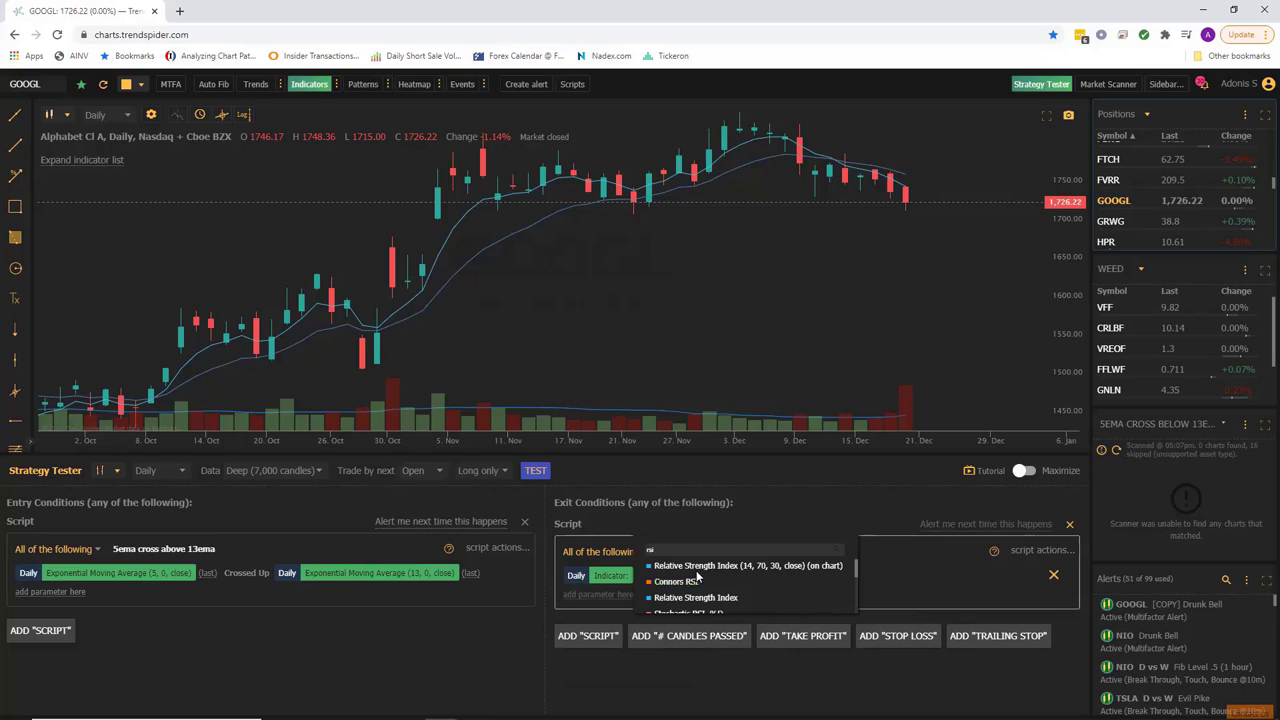
left_click(700, 566)
left_click(808, 588)
left_click(871, 599)
type("80")
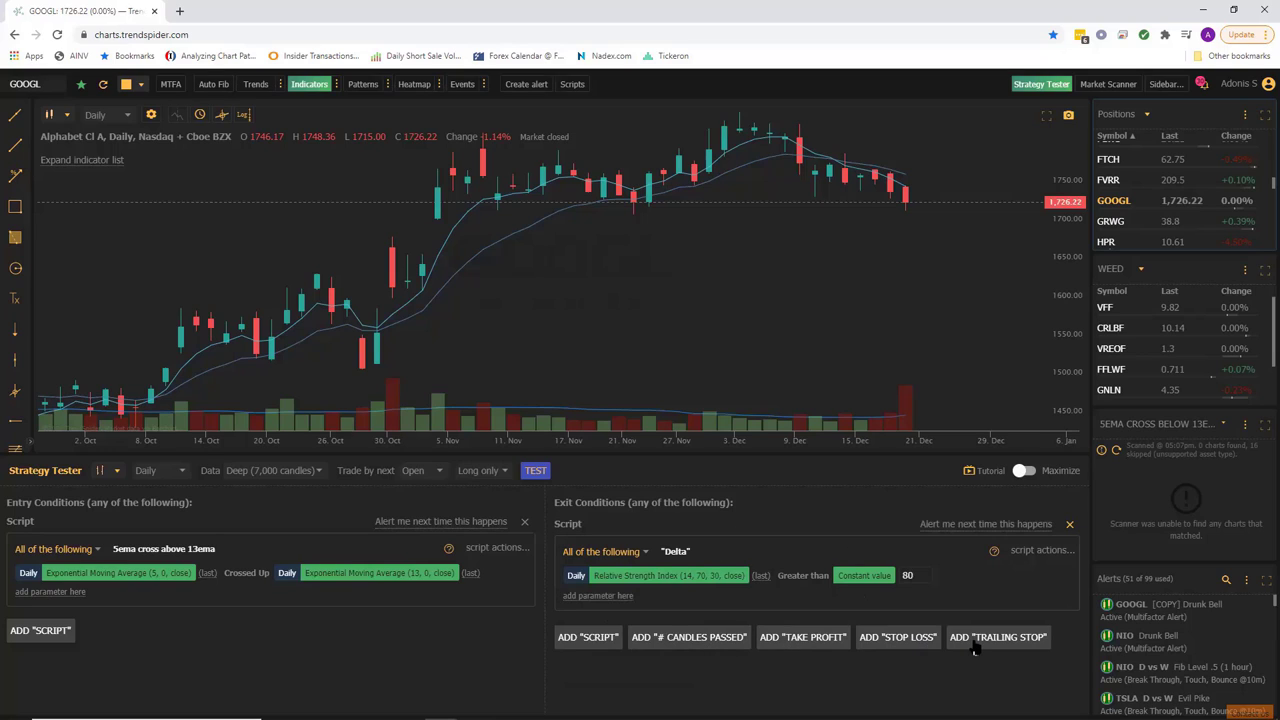
Add a stop loss that exits at more than a 10% loss, and run the strategy test on GOOGL
left_click(912, 640)
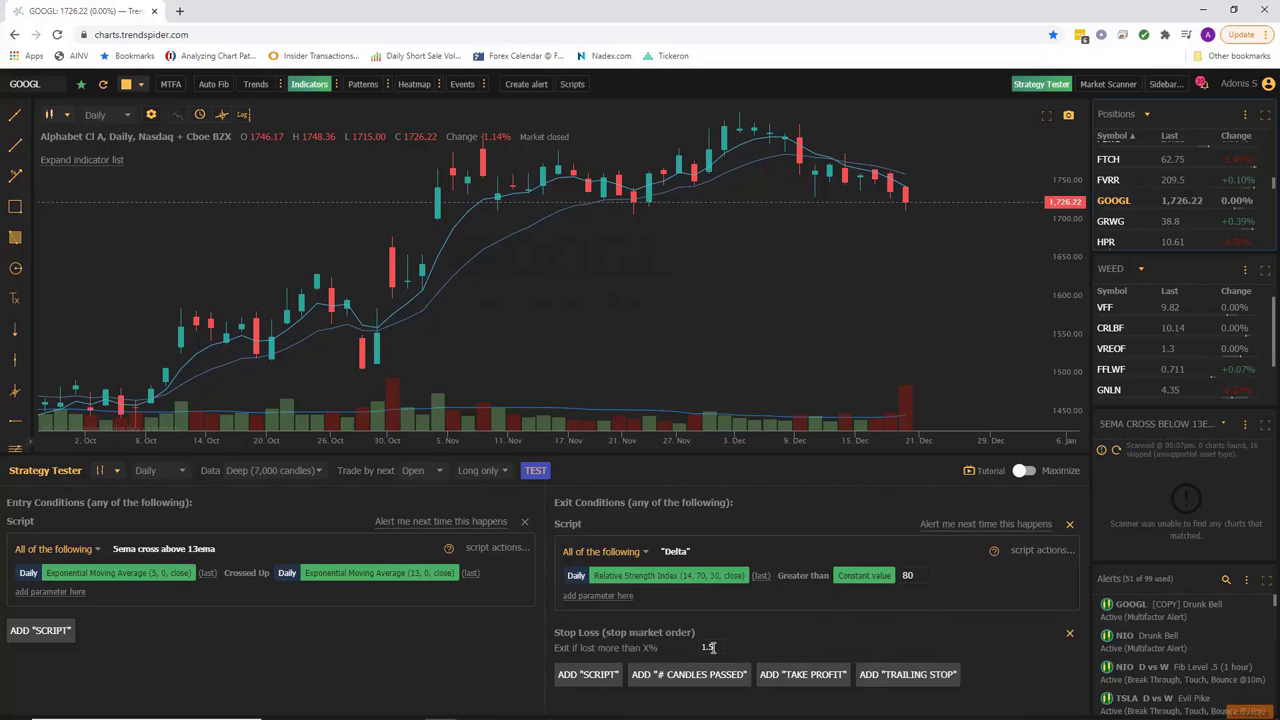
double_click(710, 648)
type("10")
left_click(535, 471)
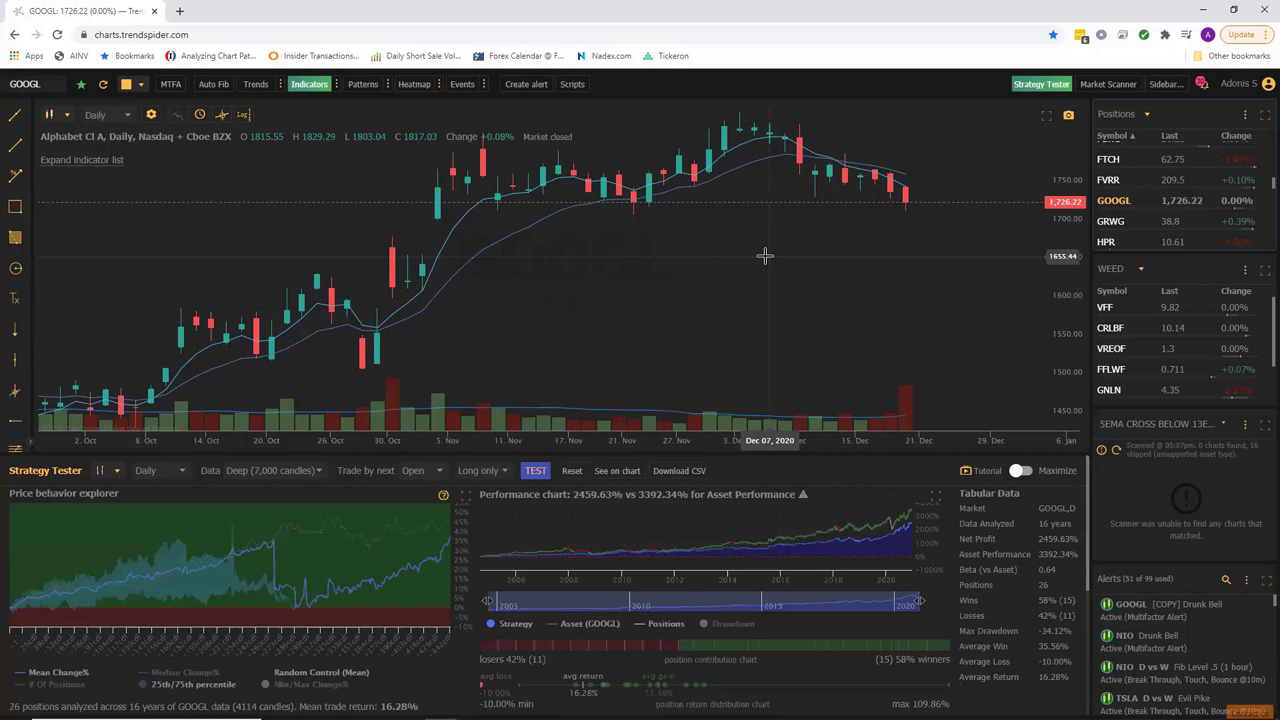
Review the test's tabular data for GOOGL, from data analyzed, net profit and asset performance to average loss and average return
scroll(764, 256, "down", 10)
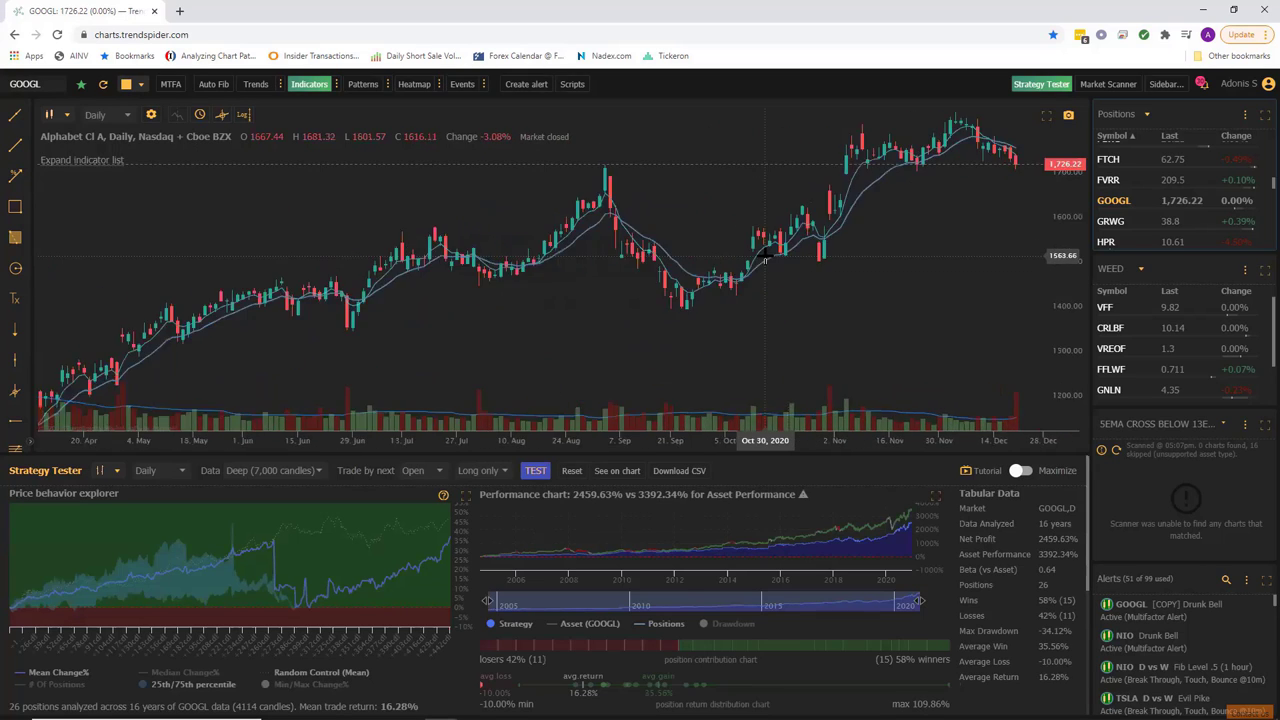
scroll(764, 256, "down", 3)
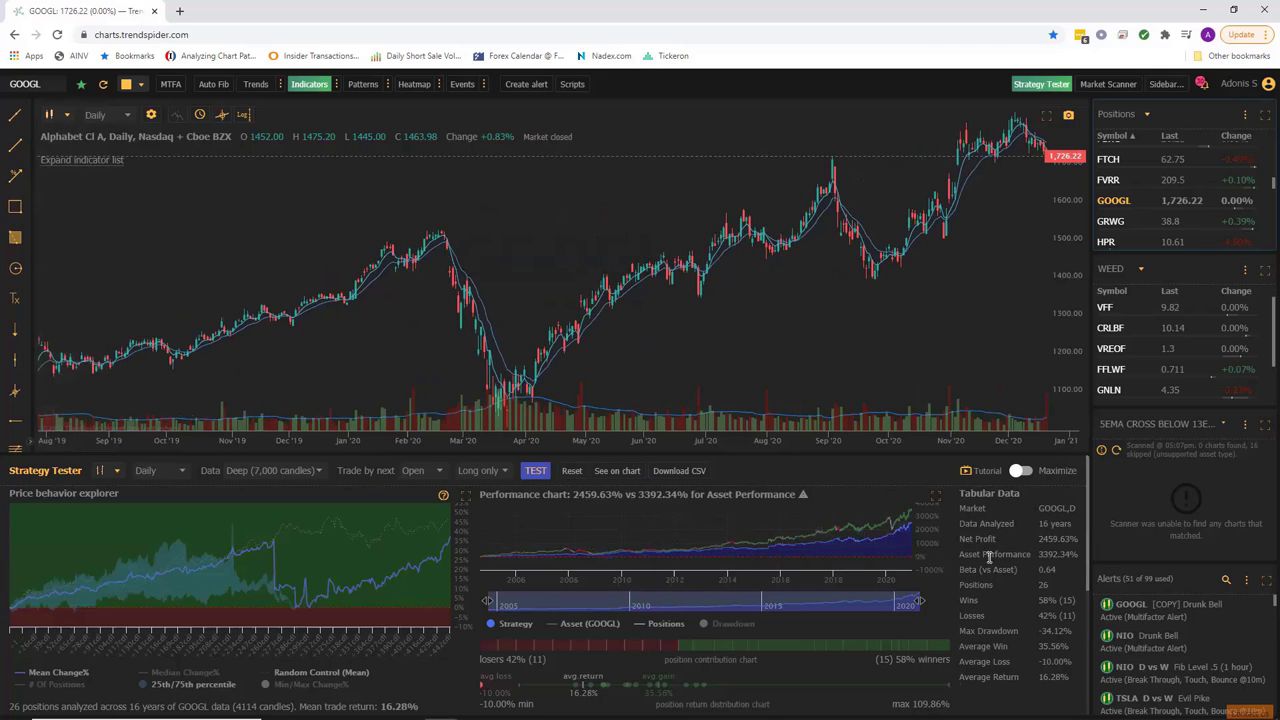
left_click_drag(1076, 524, 1038, 526)
left_click(1080, 543)
left_click_drag(1080, 543, 1030, 550)
left_click_drag(1084, 556, 1036, 562)
left_click_drag(1054, 587, 1048, 616)
left_click_drag(1076, 648, 1038, 661)
left_click(1072, 680)
left_click_drag(1072, 680, 1005, 678)
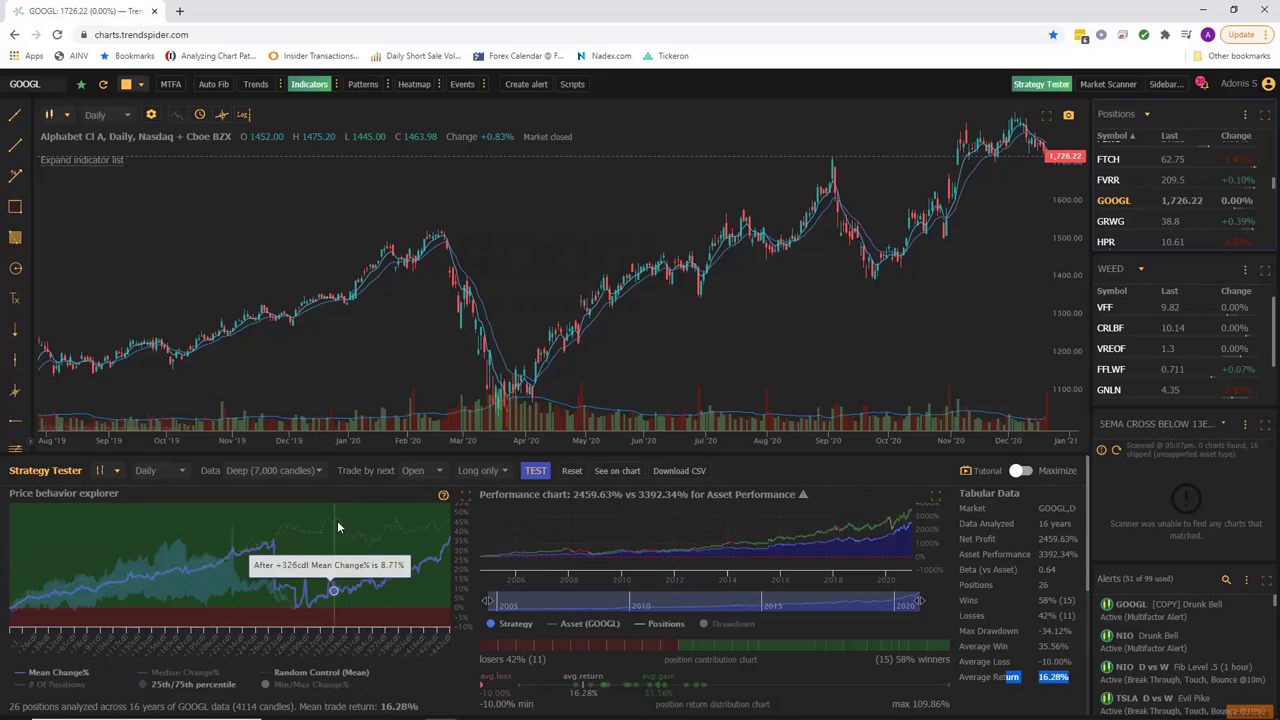
Show the tested trades on the GOOGL chart and inspect their entry and exit markers back to 2017
left_click(600, 472)
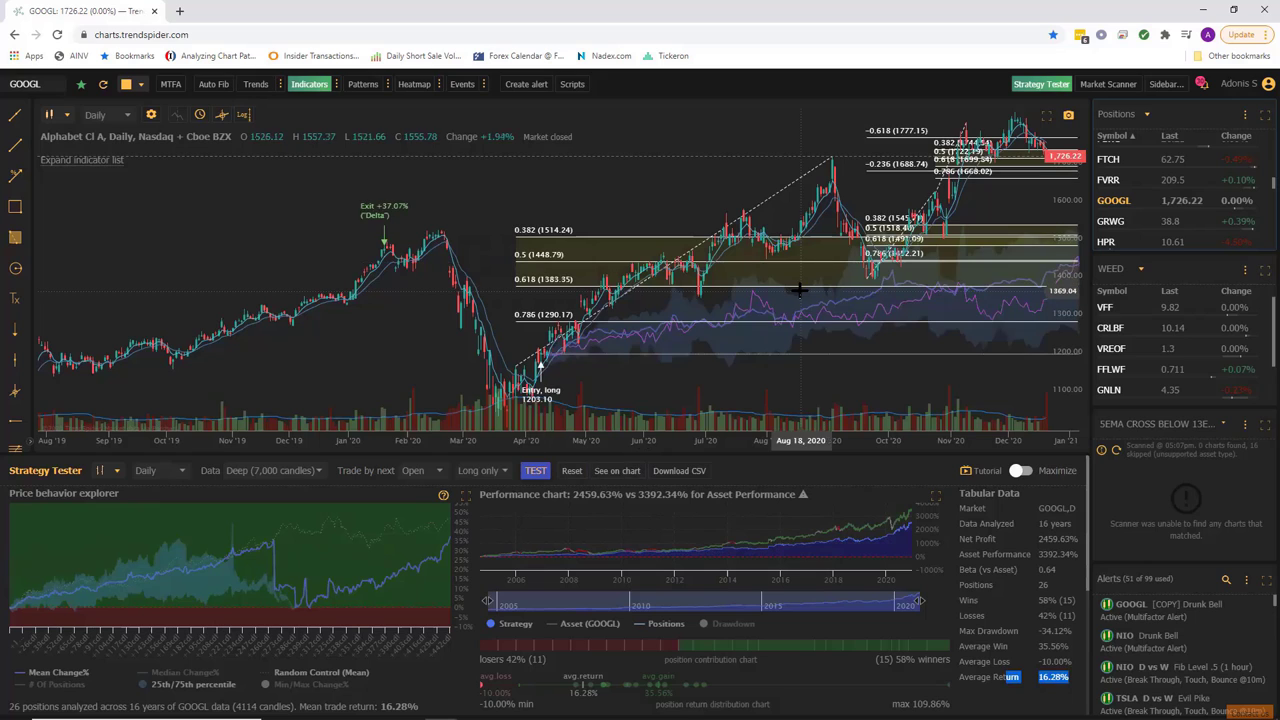
scroll(800, 285, "down", 2)
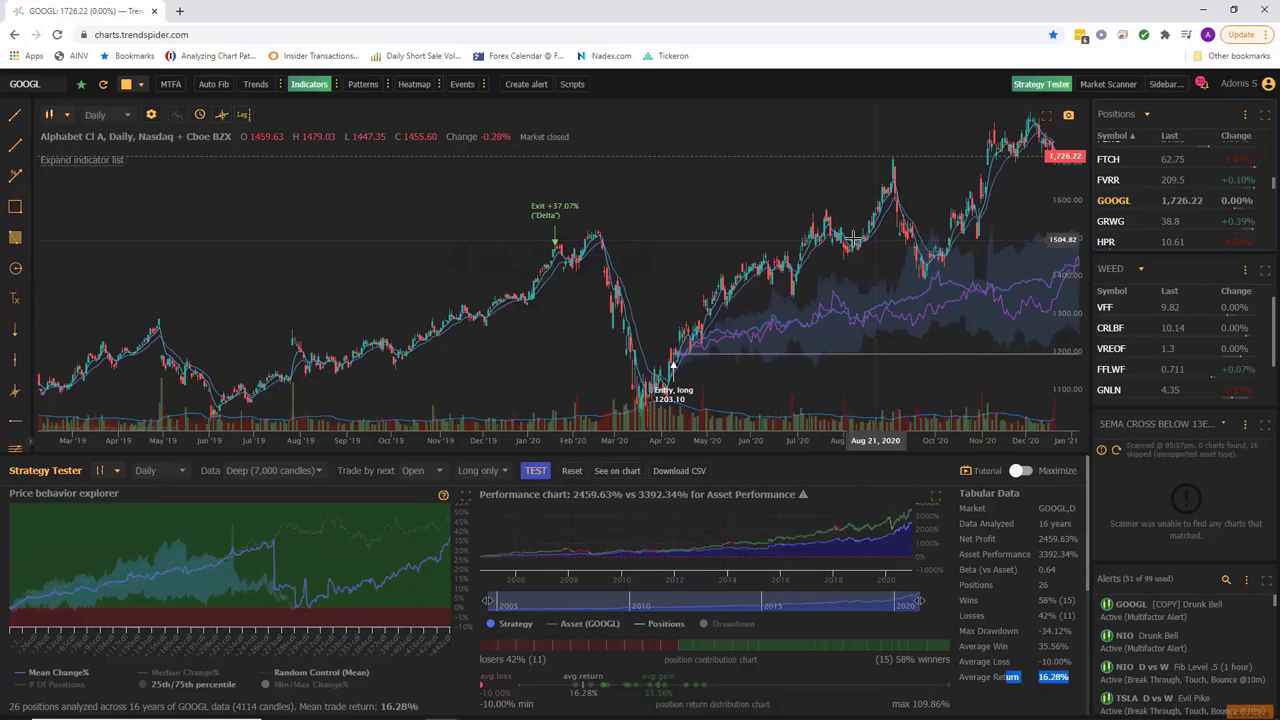
scroll(720, 391, "down", 2)
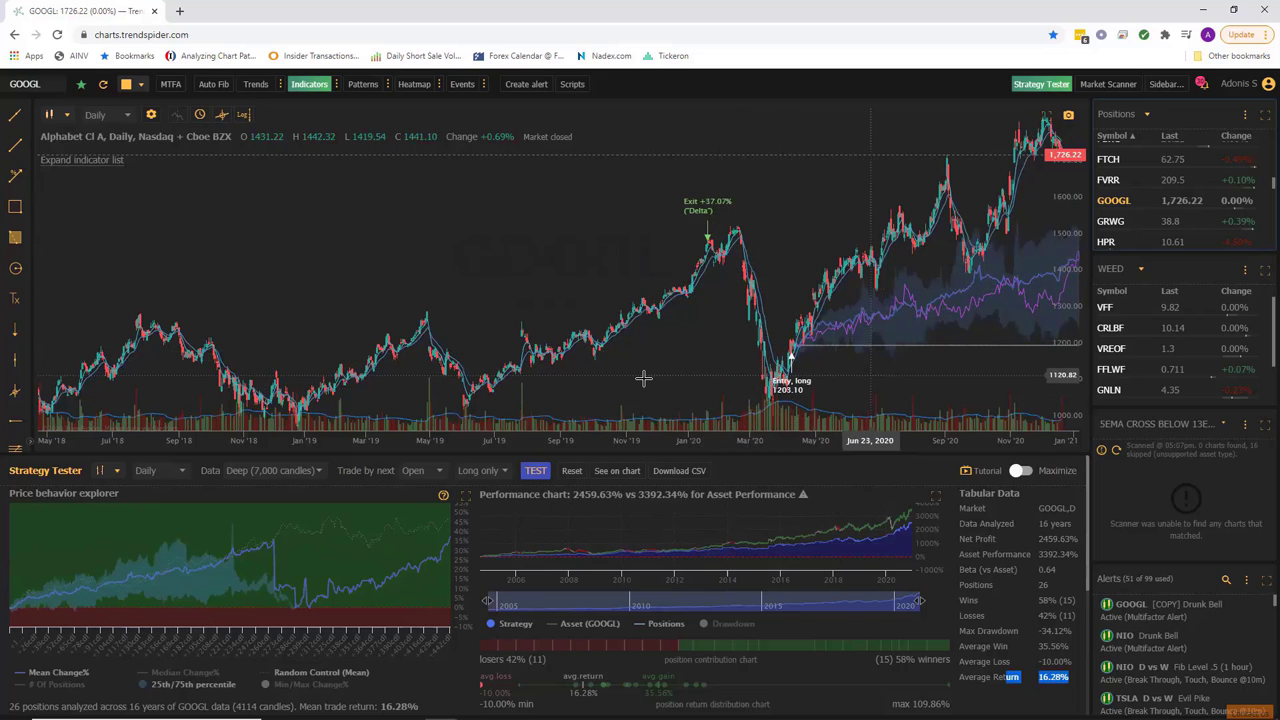
scroll(643, 378, "down", 2)
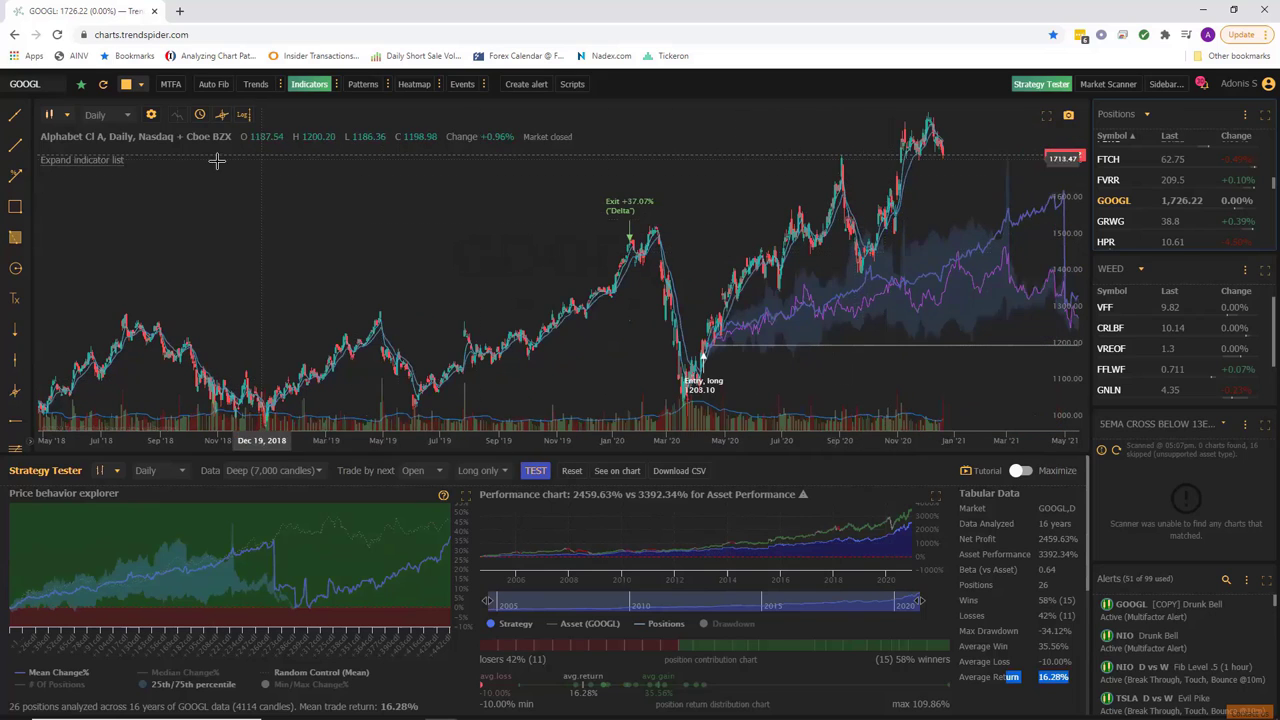
scroll(938, 344, "up", 1)
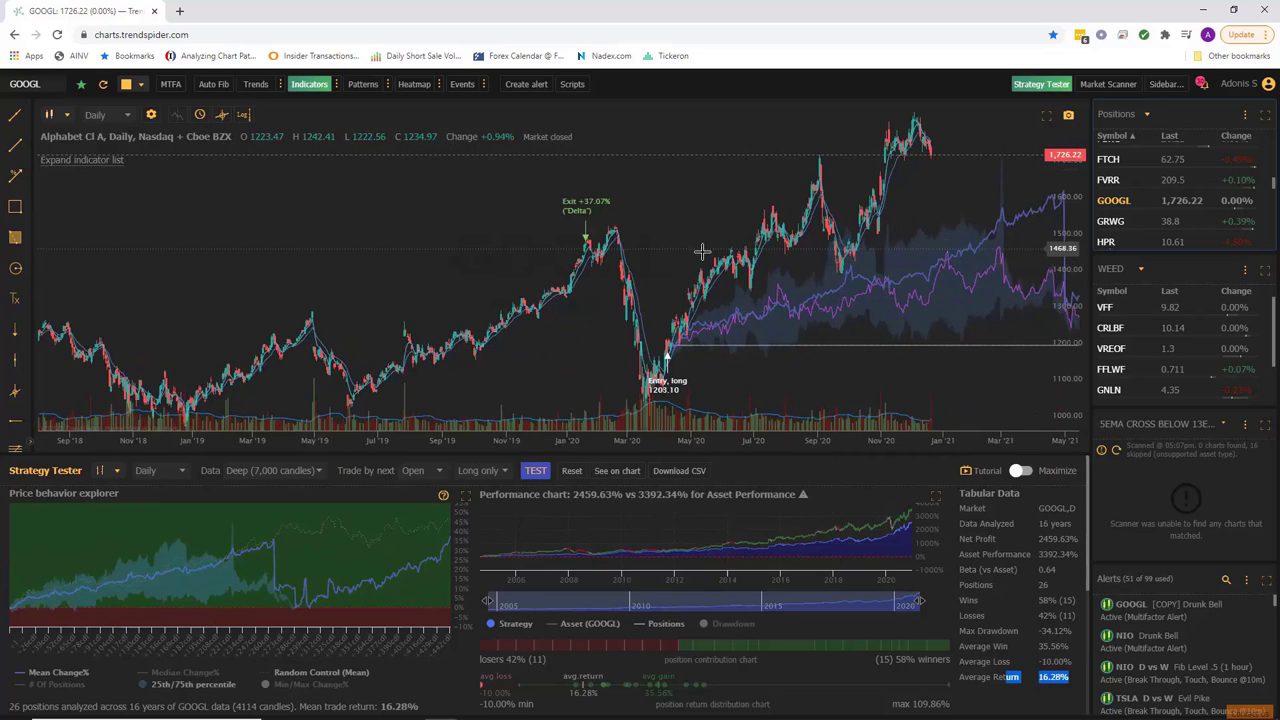
scroll(494, 277, "left", 5)
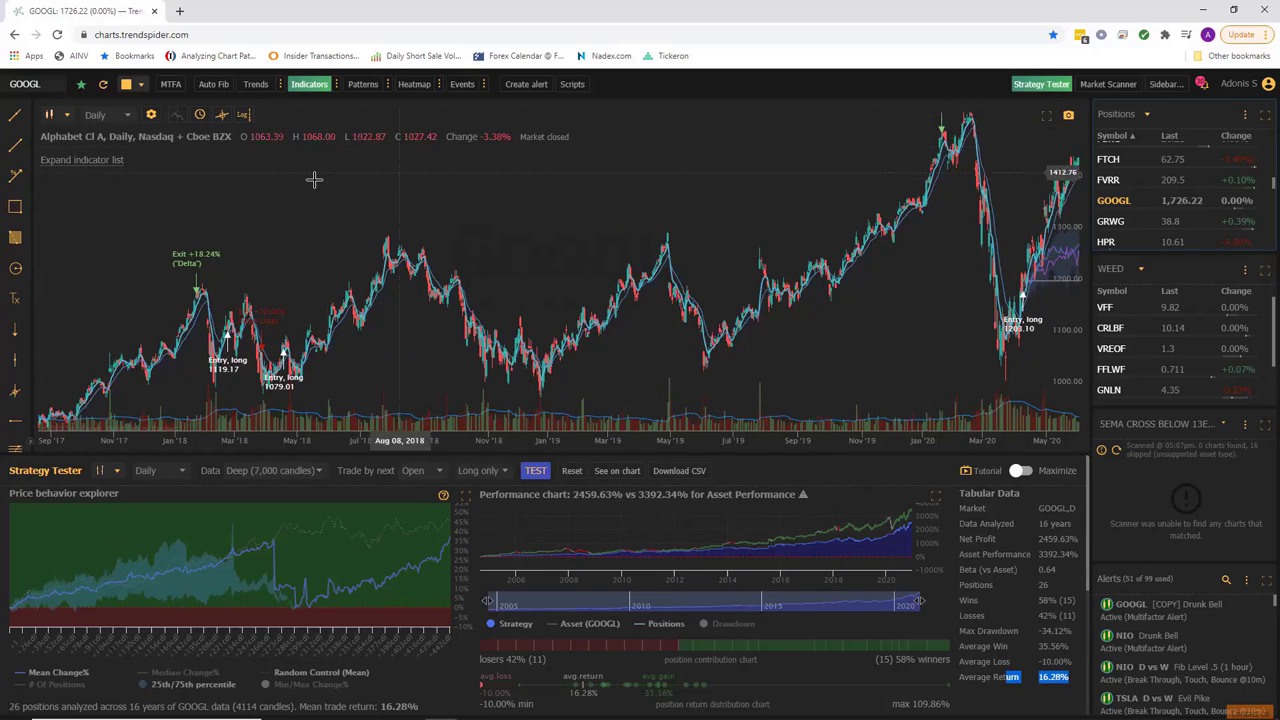
scroll(850, 172, "left", 2)
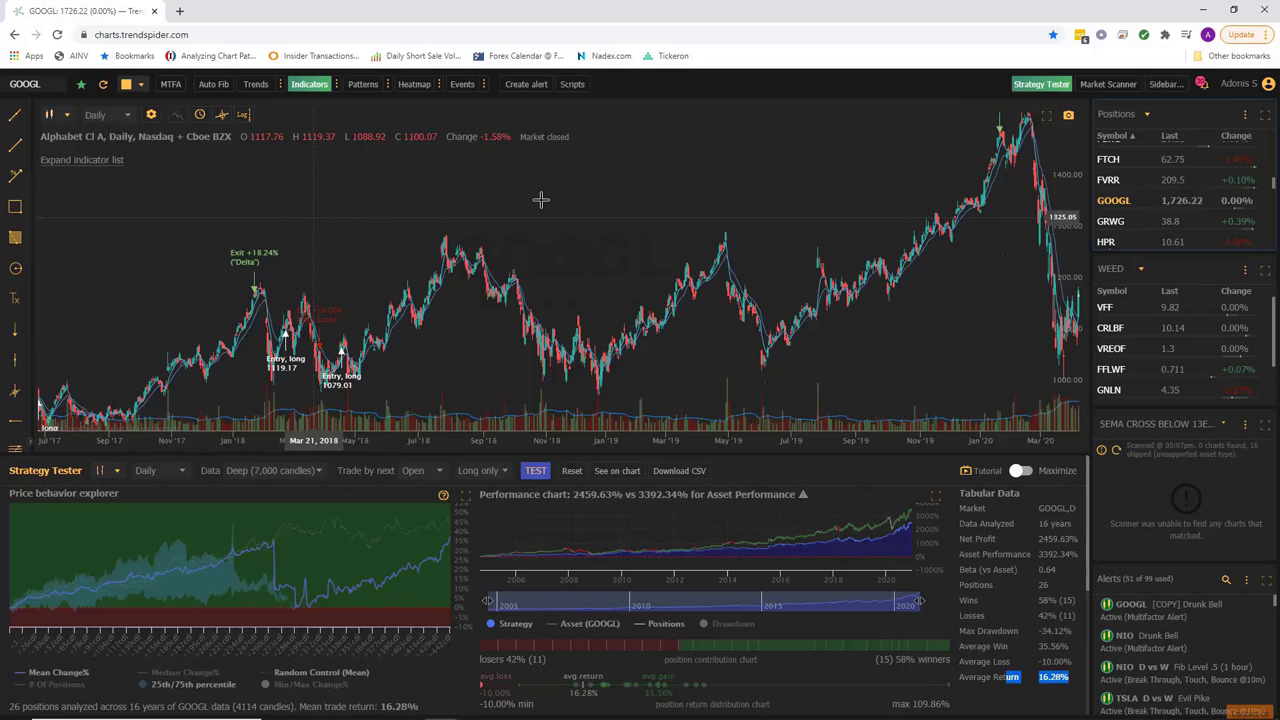
Check the 2017 trades on the GOOGL chart and view the download formats offered for the test results, without downloading
scroll(540, 200, "up", 5)
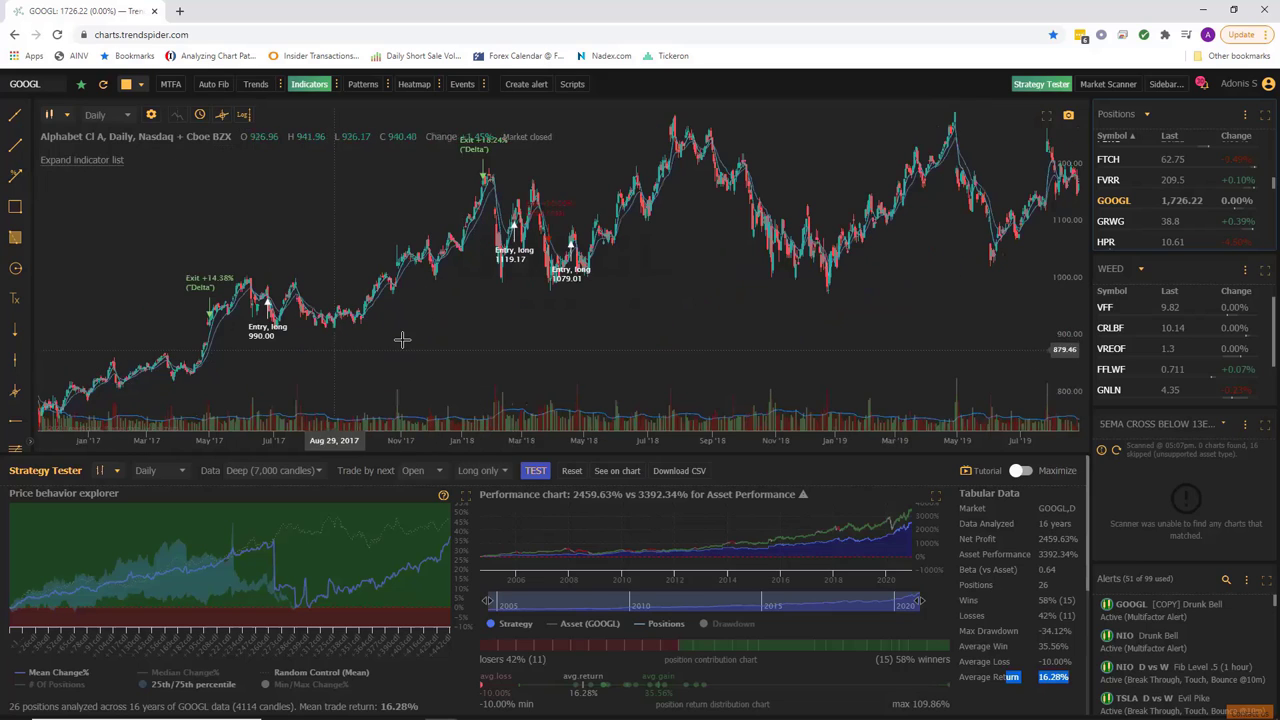
left_click(679, 470)
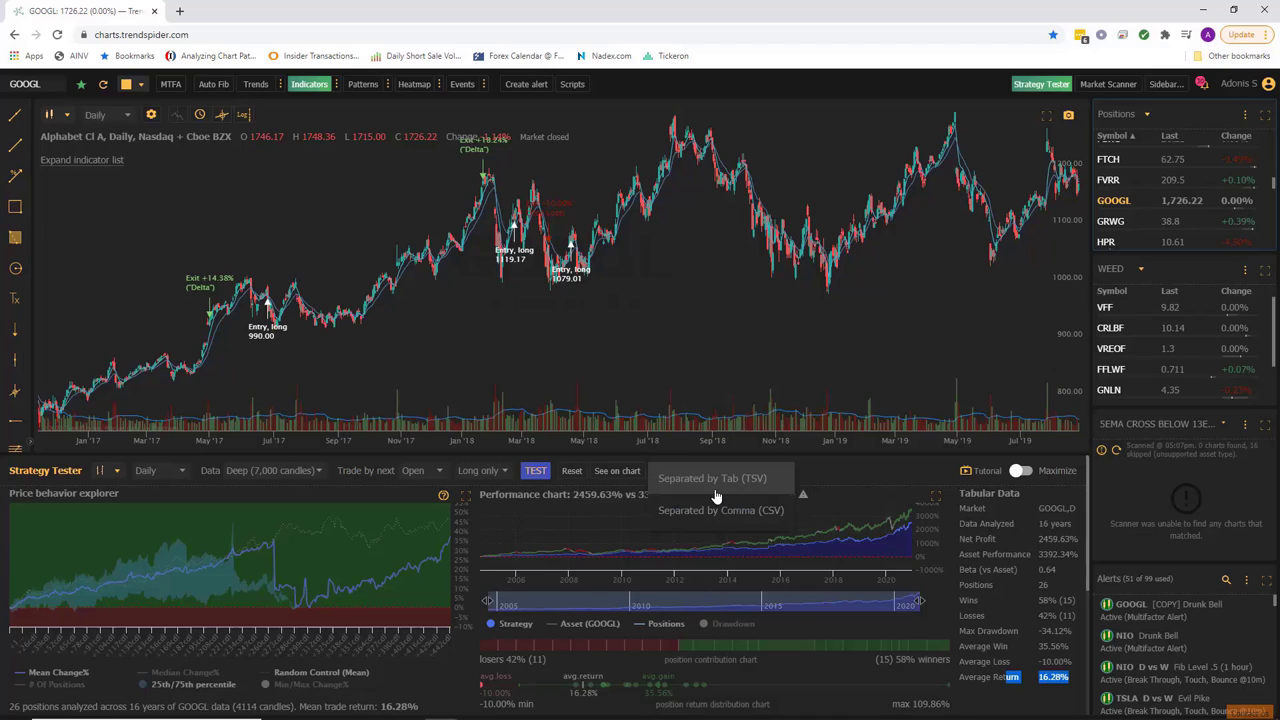
left_click(660, 295)
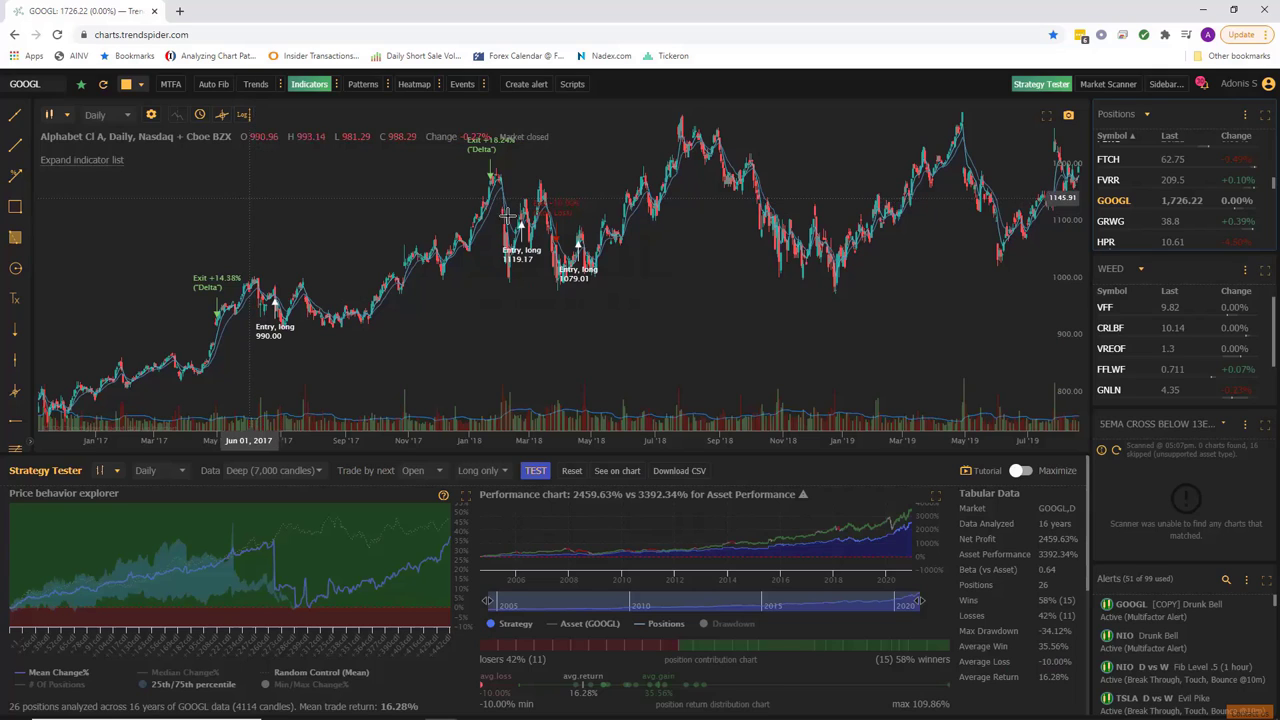
Open TrendSpider University from the account options and go on to the website's Pricing page
left_click(1268, 84)
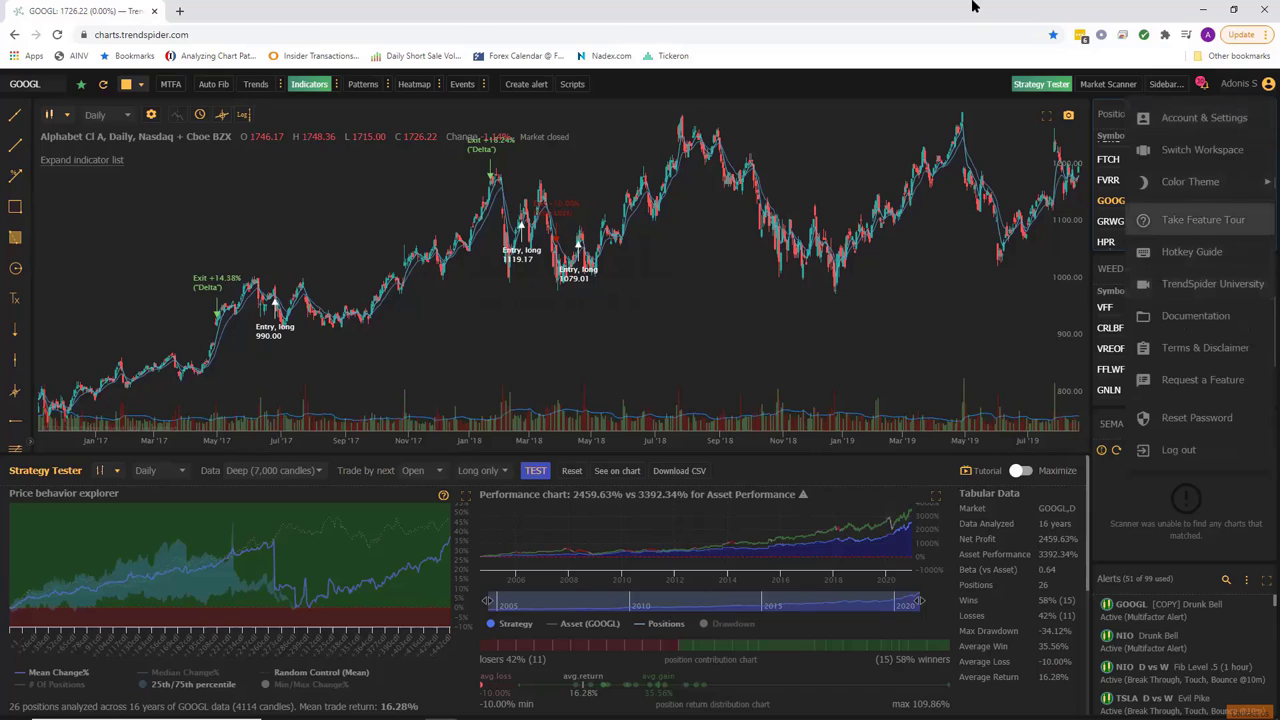
left_click(1210, 284)
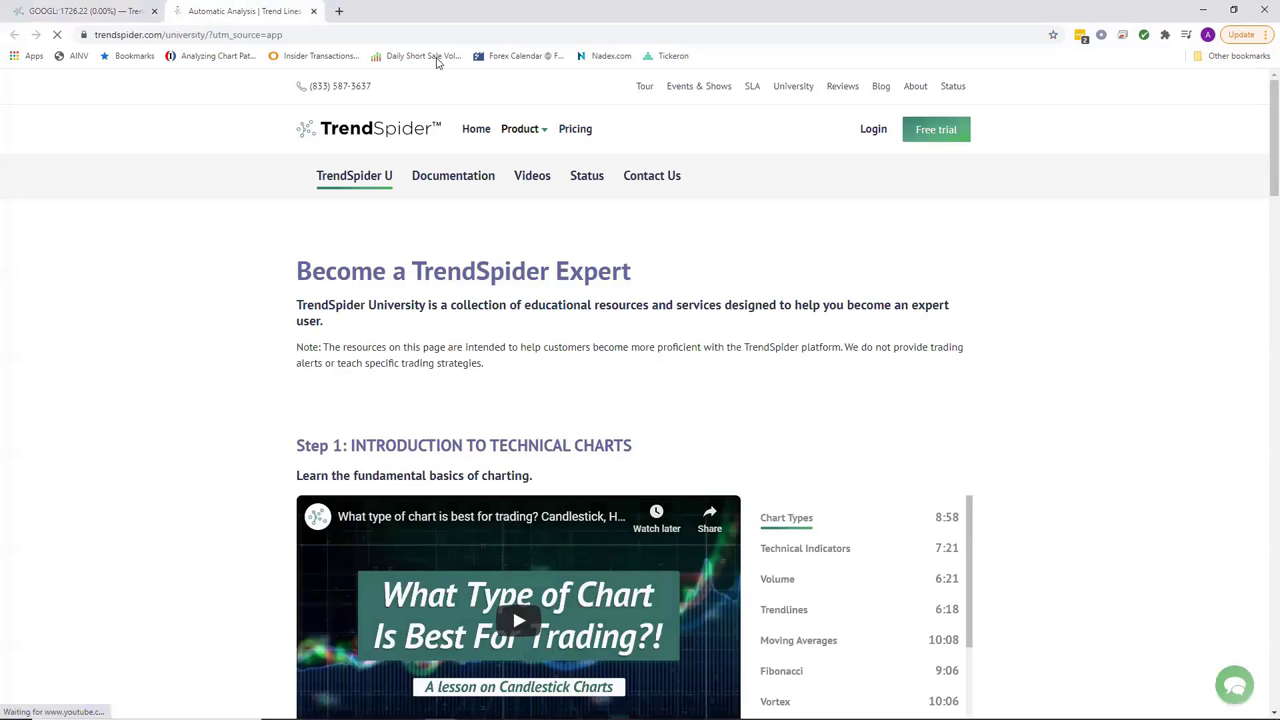
left_click(578, 130)
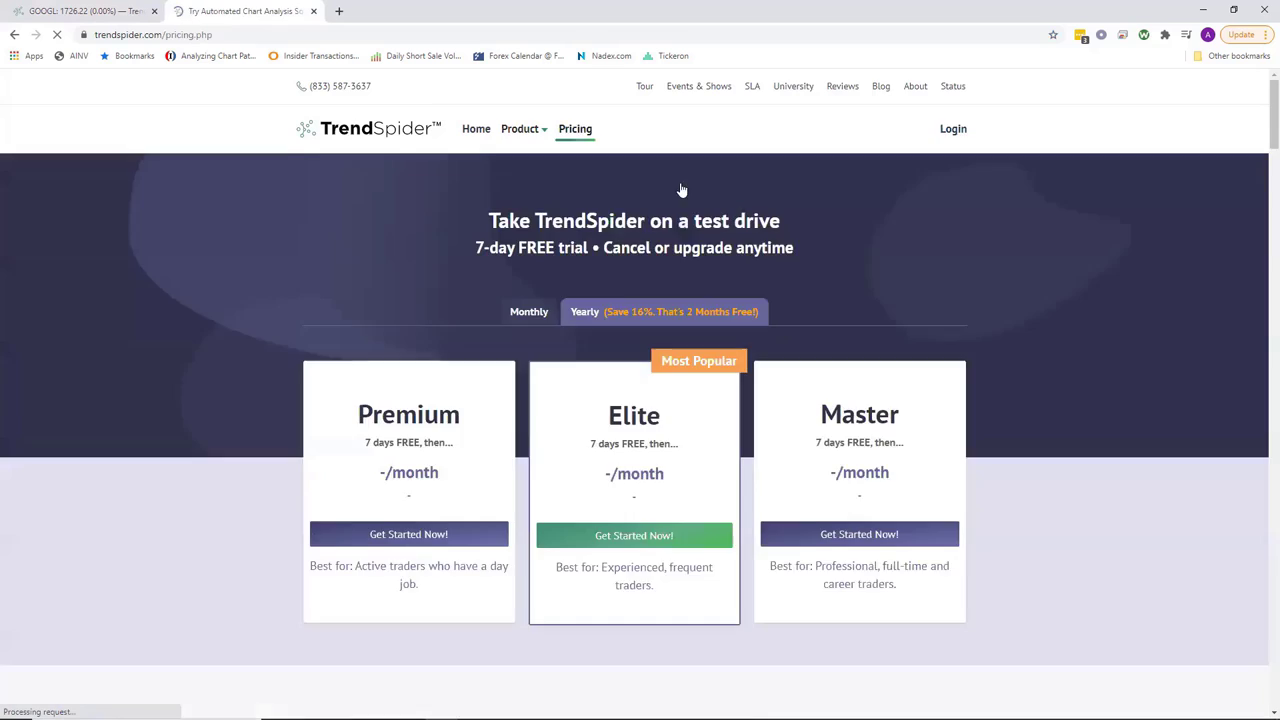
Show the yearly plan prices and compare the Premium, Elite and Master plans' market data feeds and important plan limits
scroll(650, 292, "down", 1)
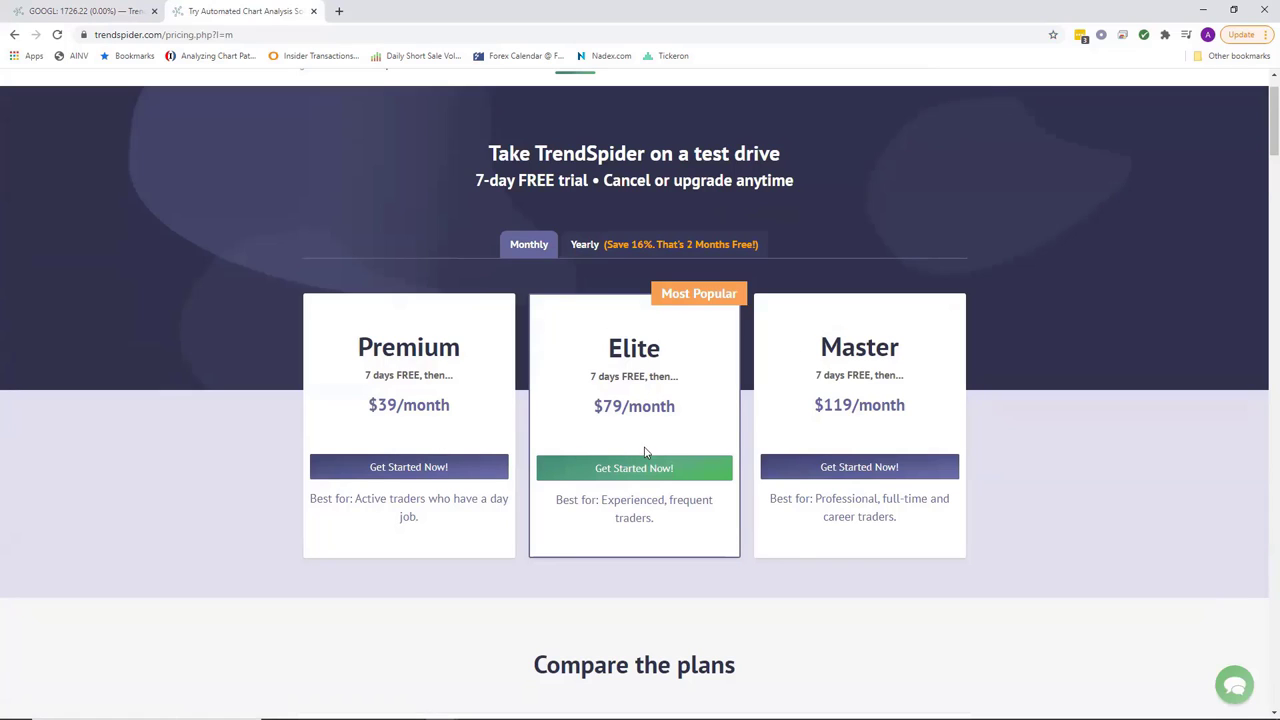
left_click(586, 249)
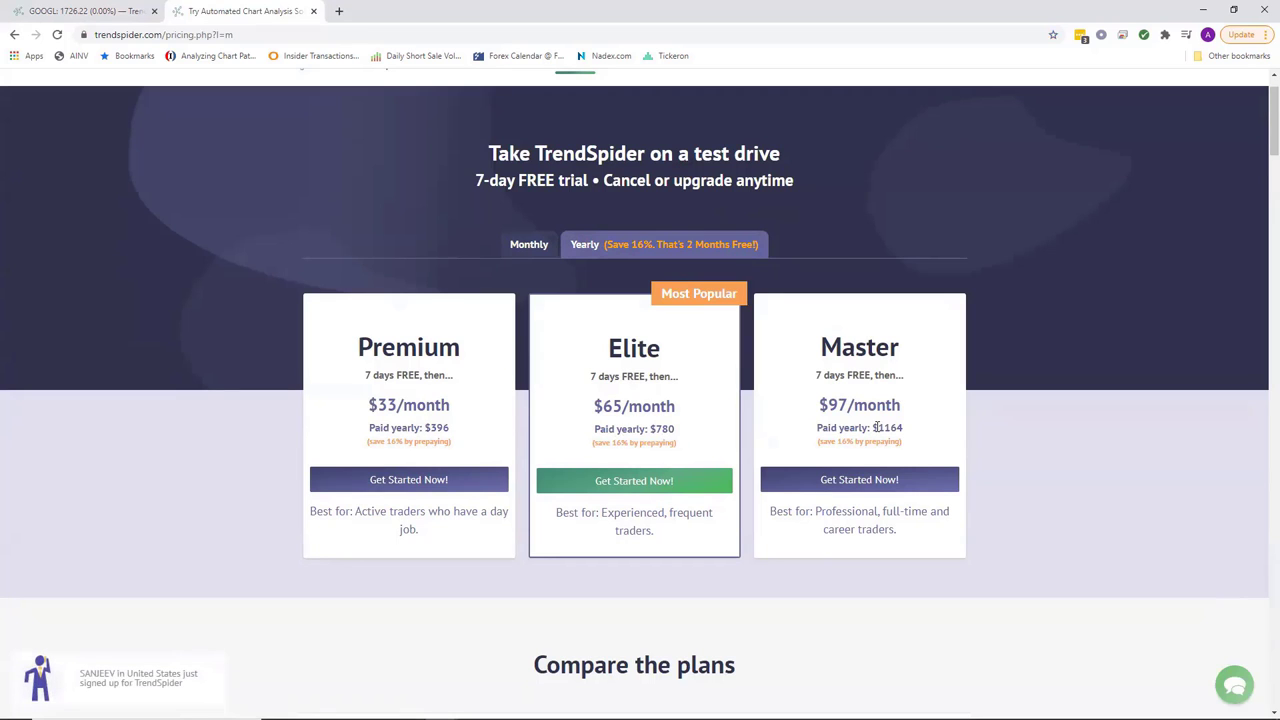
scroll(876, 427, "down", 5)
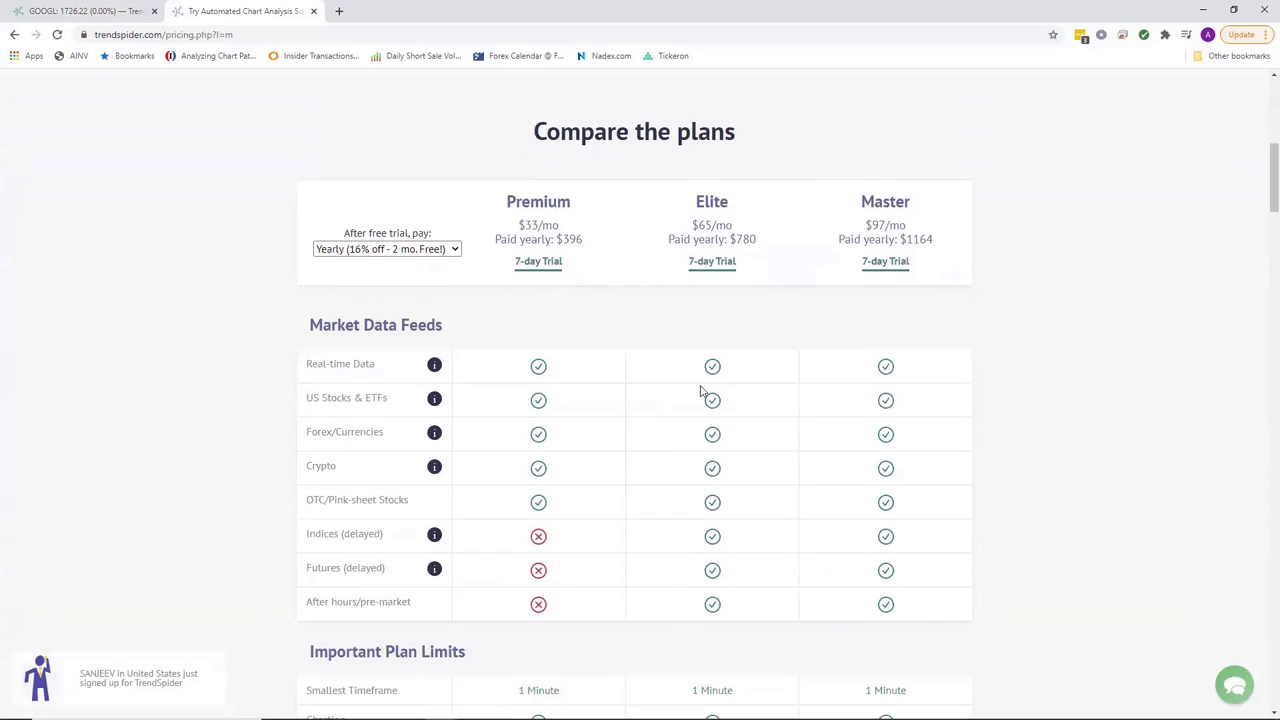
scroll(700, 390, "down", 4)
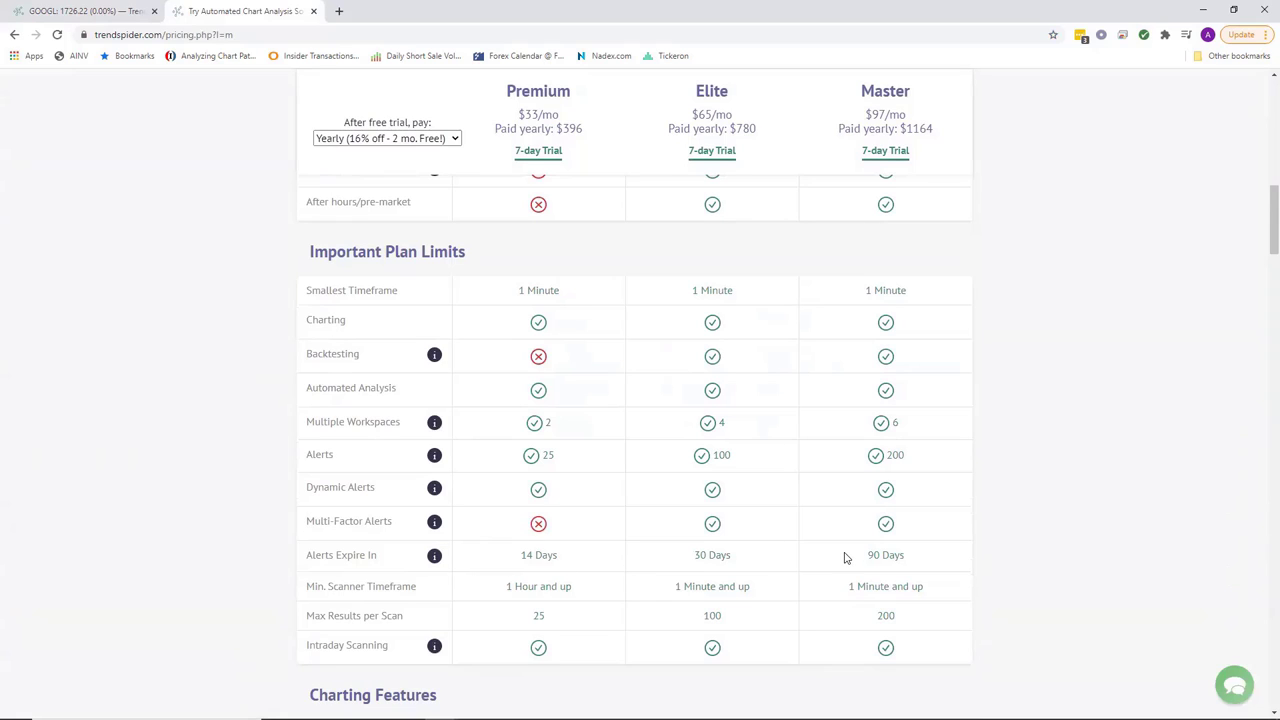
scroll(844, 557, "up", 12)
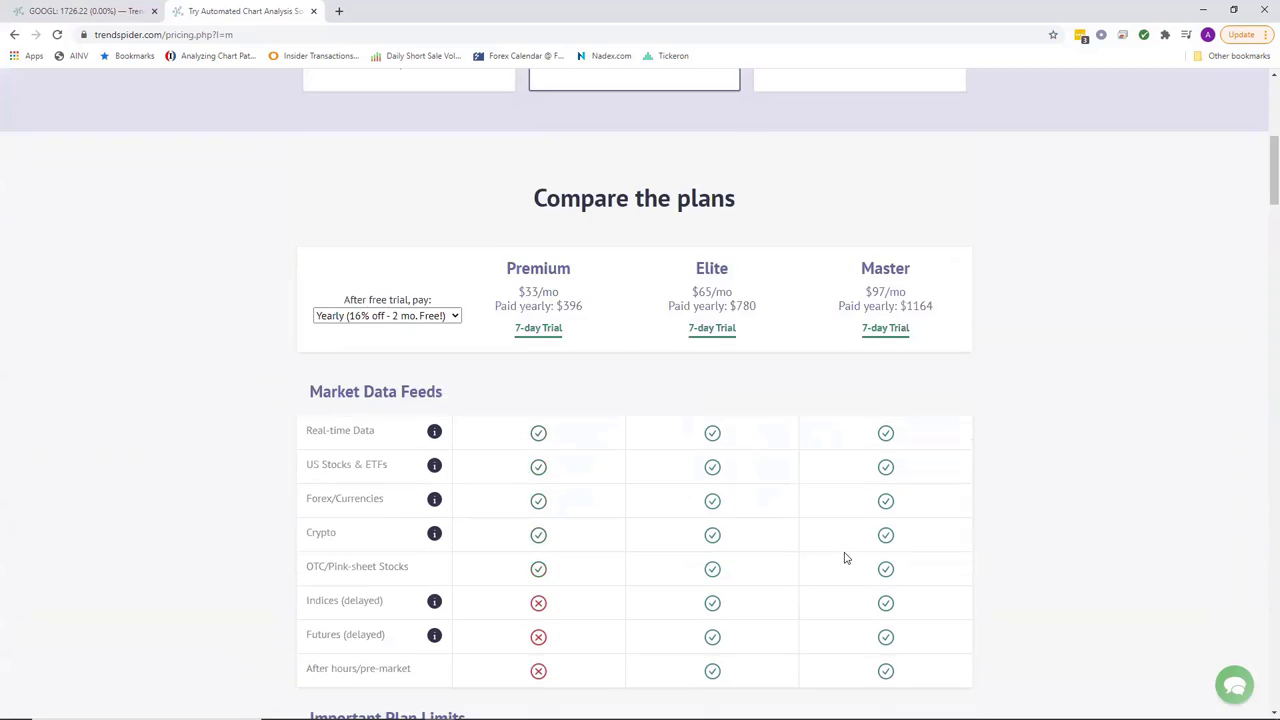
scroll(844, 557, "up", 1)
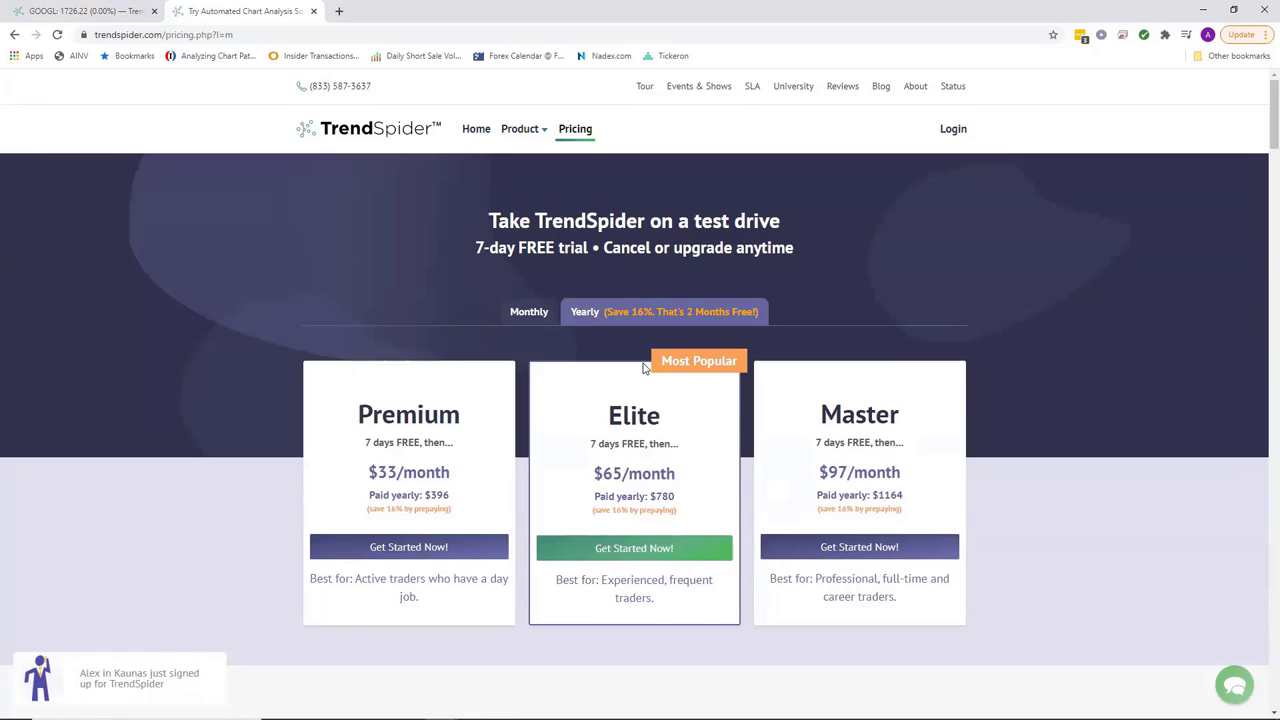
Open the Contact Us support chat on the GOOGL chart page, ready for a message, and return to the pricing page
left_click(100, 11)
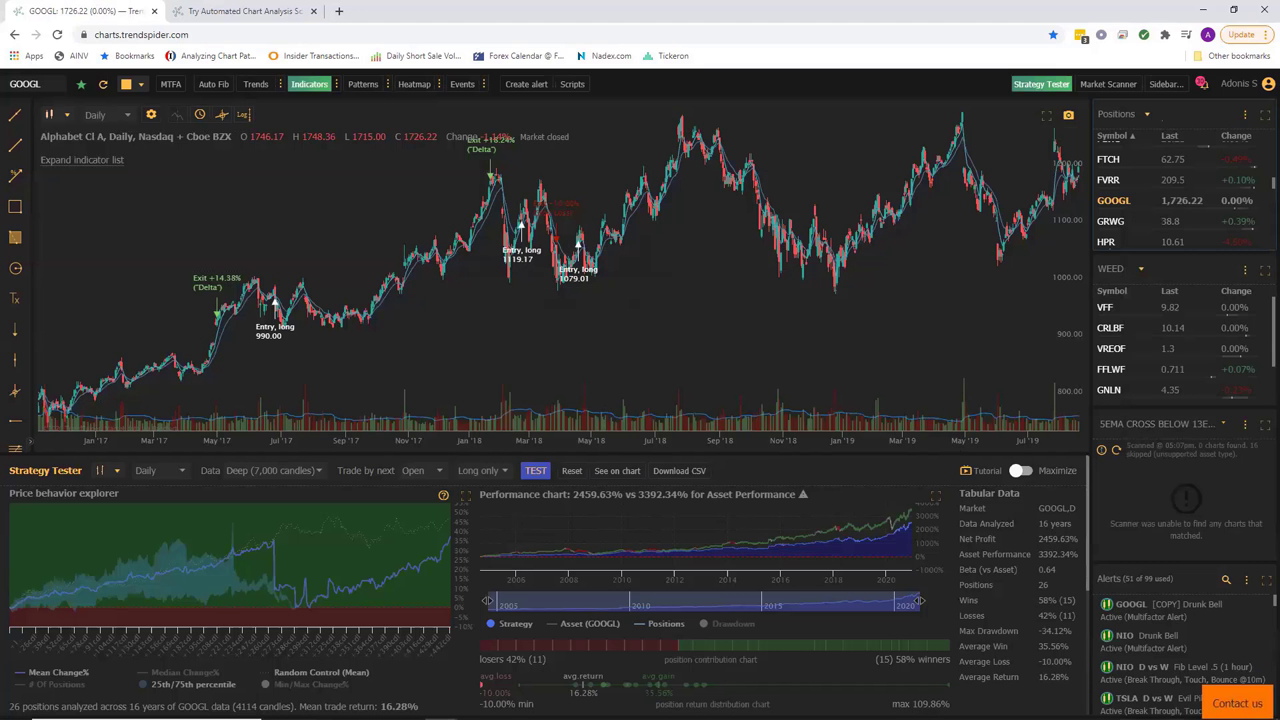
left_click(1238, 706)
left_click(1121, 642)
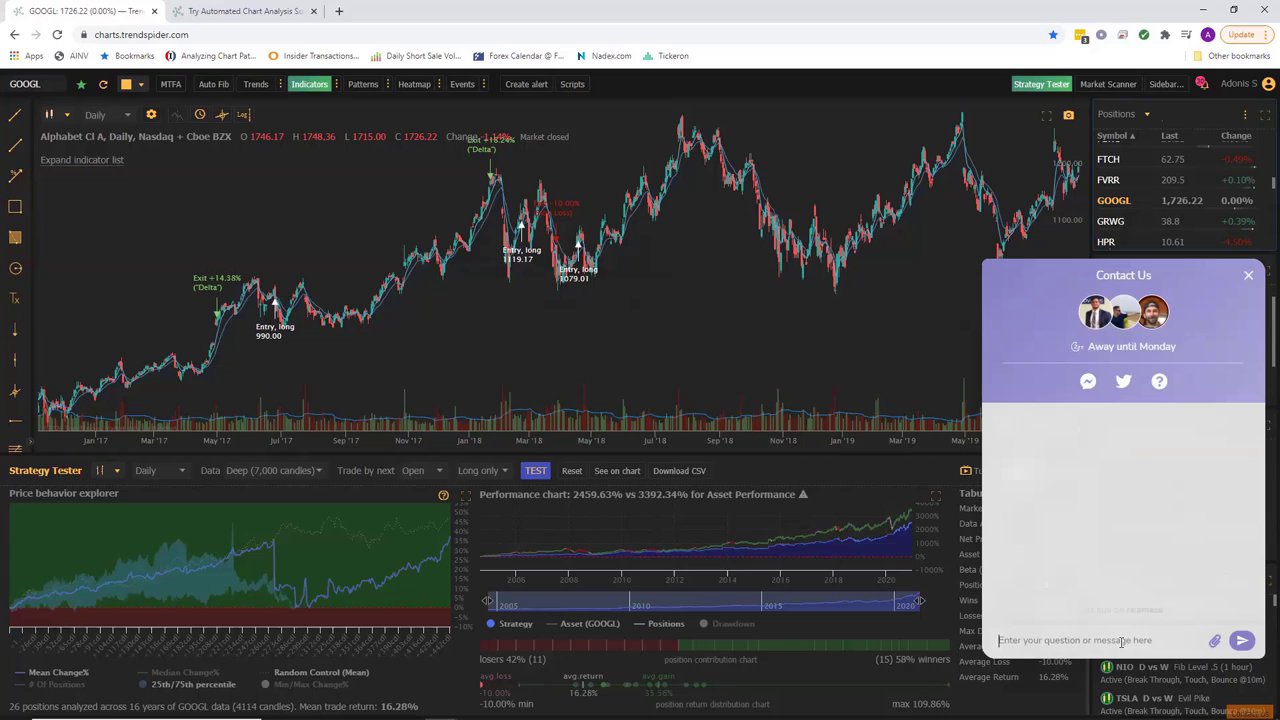
key("ctrl+Tab")
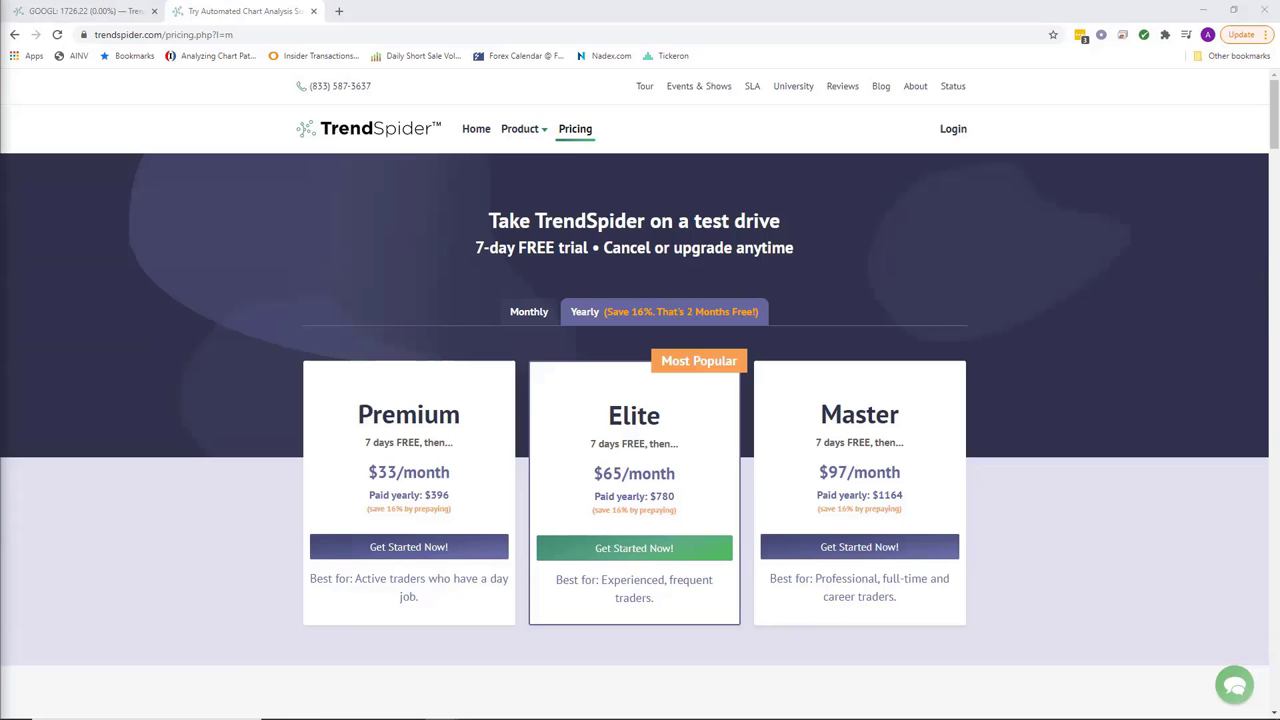